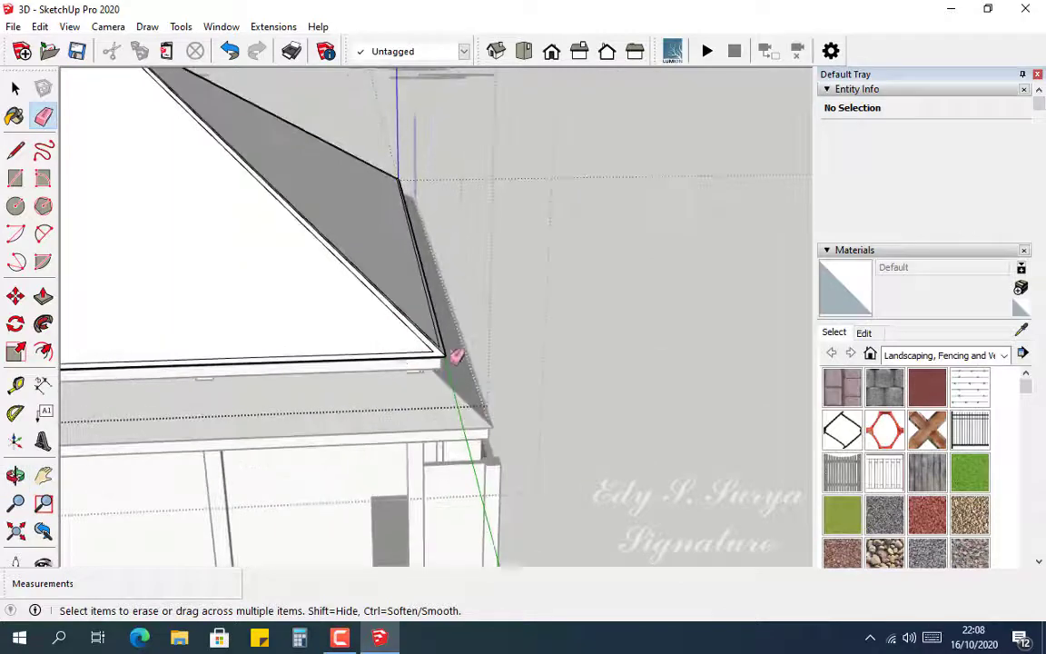
Draw lines extending the inset hip lines to the eave at the roof corner, about 212 mm on the front face.
key(l)
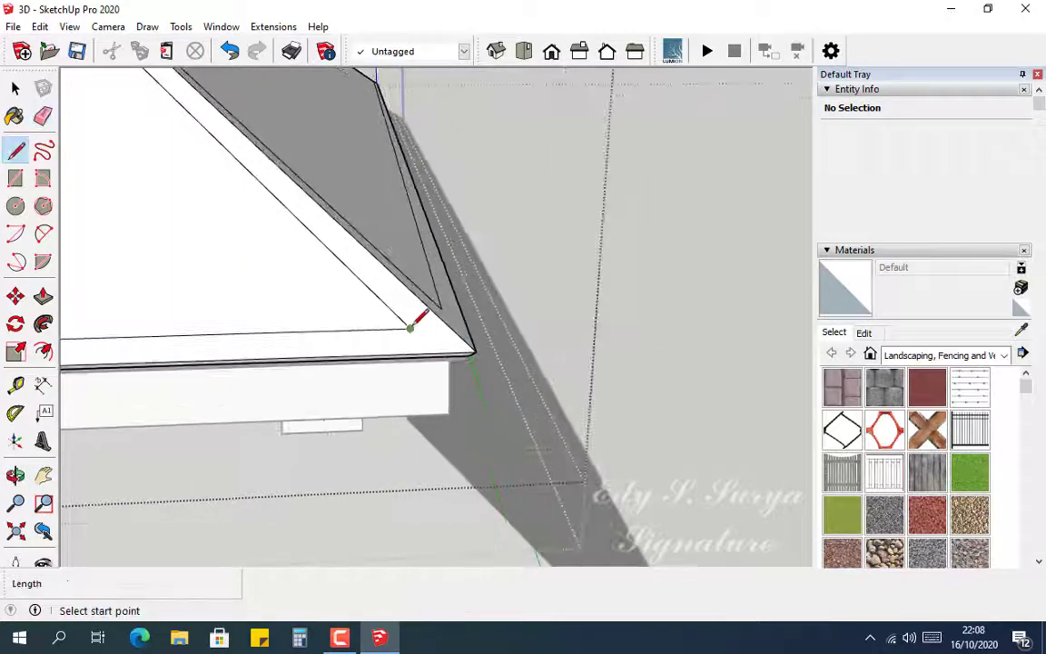
click(437, 350)
middle_drag(476, 308, 441, 313)
click(439, 308)
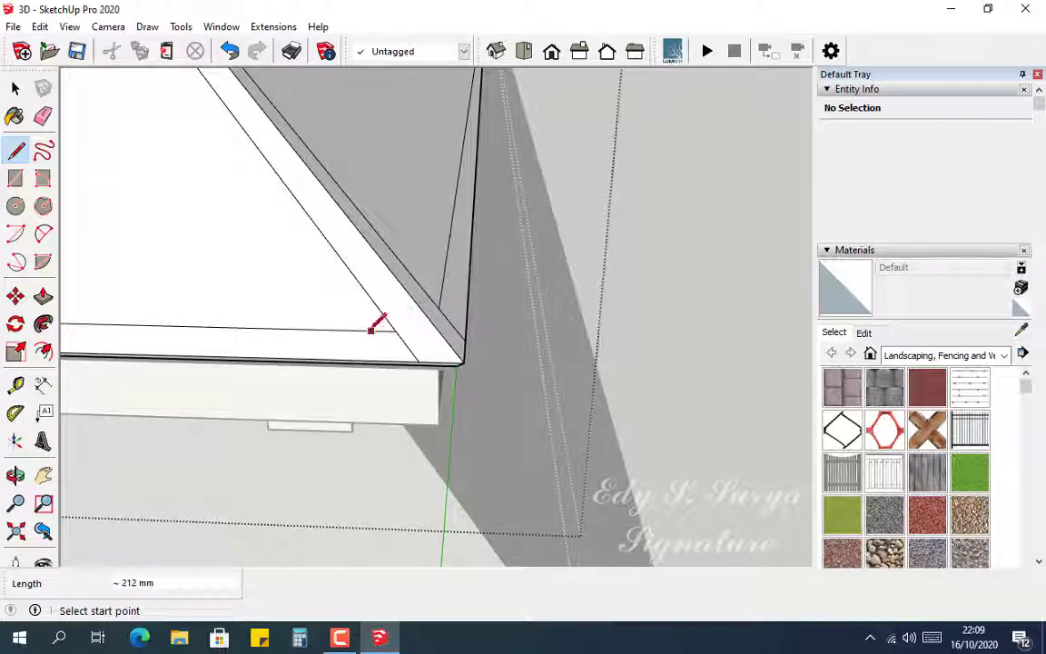
key(e)
Extend the inset hip line about 212 mm to the eave at the next corner and erase the inset line parallel to the eave.
mouse_move(442, 253)
middle_down()
mouse_move(469, 390)
mouse_move(177, 364)
mouse_move(254, 367)
mouse_move(518, 253)
mouse_move(327, 327)
mouse_move(203, 355)
mouse_move(391, 362)
middle_up()
scroll(666, 345, up, 3)
mouse_move(665, 345)
middle_down()
mouse_move(696, 339)
mouse_move(683, 333)
middle_up()
key(l)
click(664, 333)
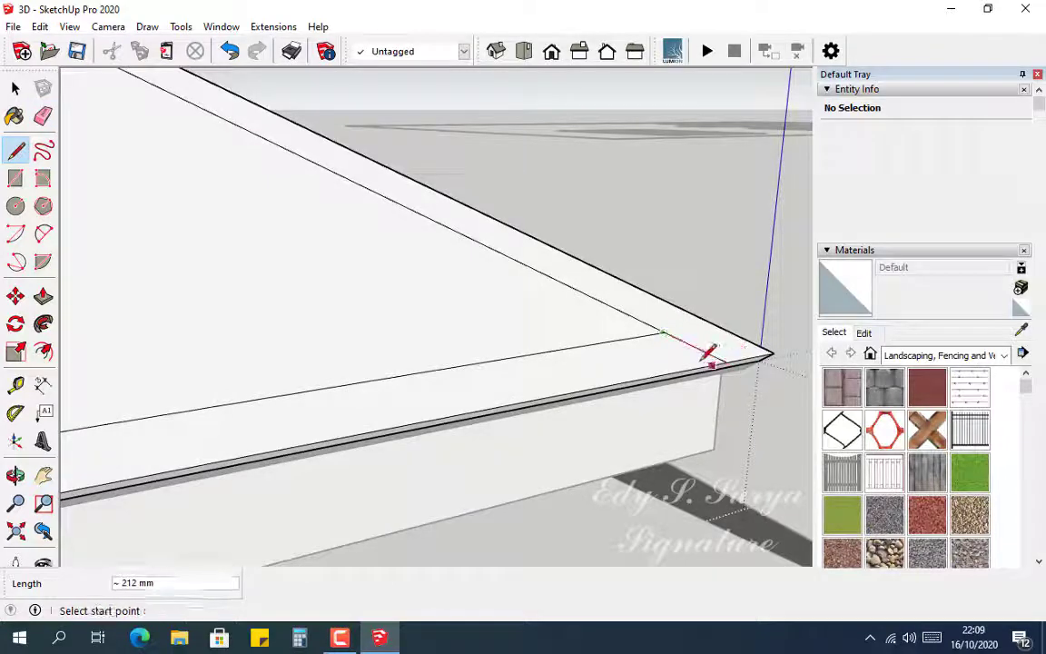
key(e)
click(578, 346)
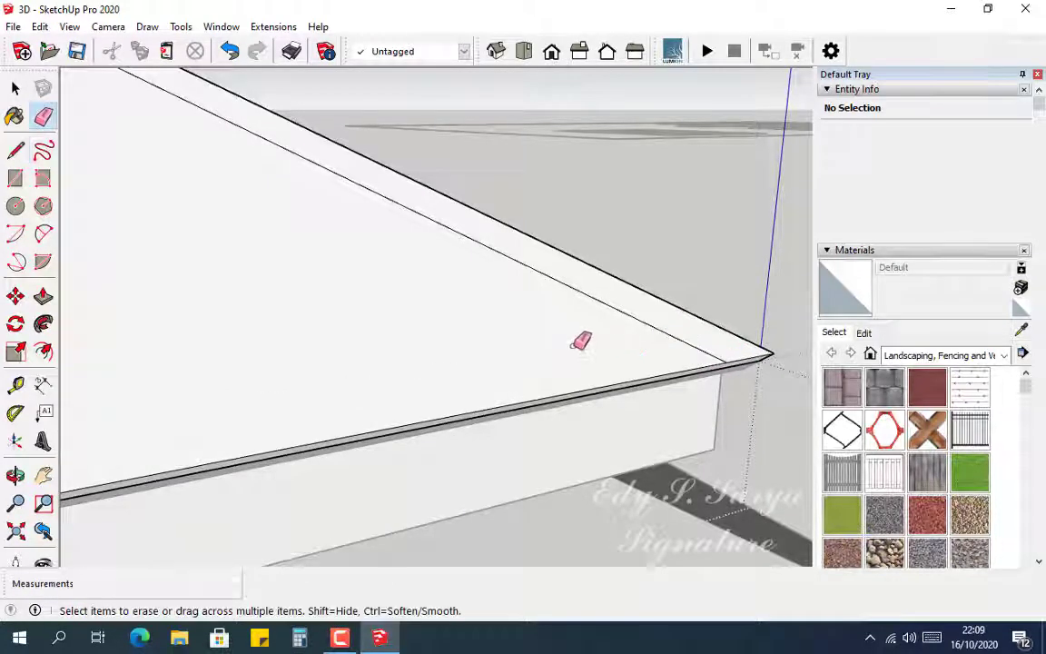
Push the triangular hip-end roof face inward about 42 mm to the lower eave edge, leaving the hip border raised.
key(p)
click(567, 355)
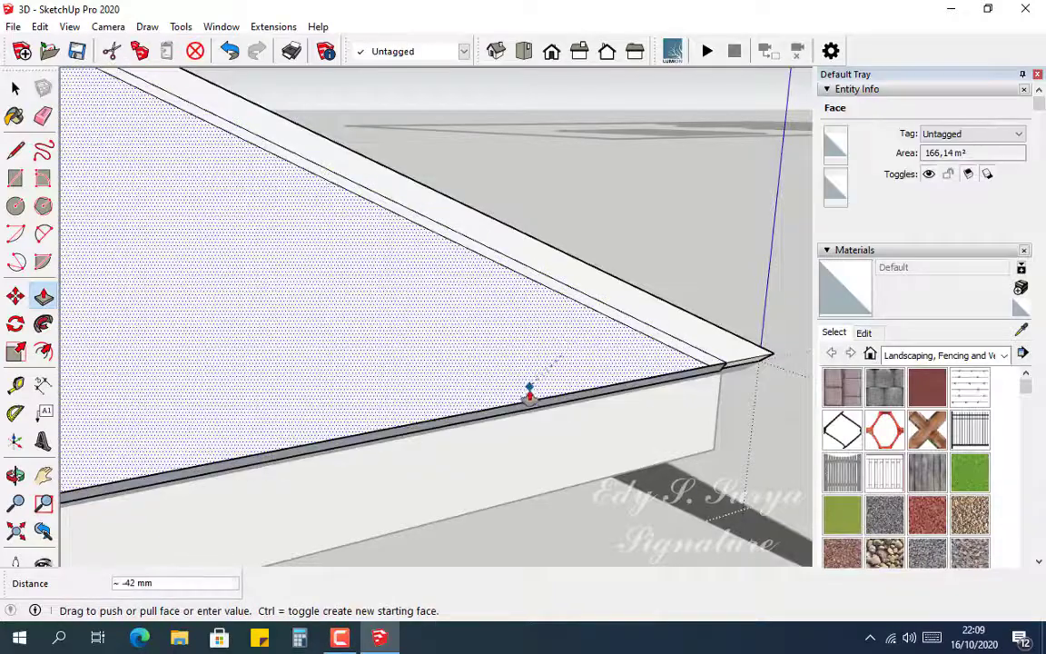
click(556, 402)
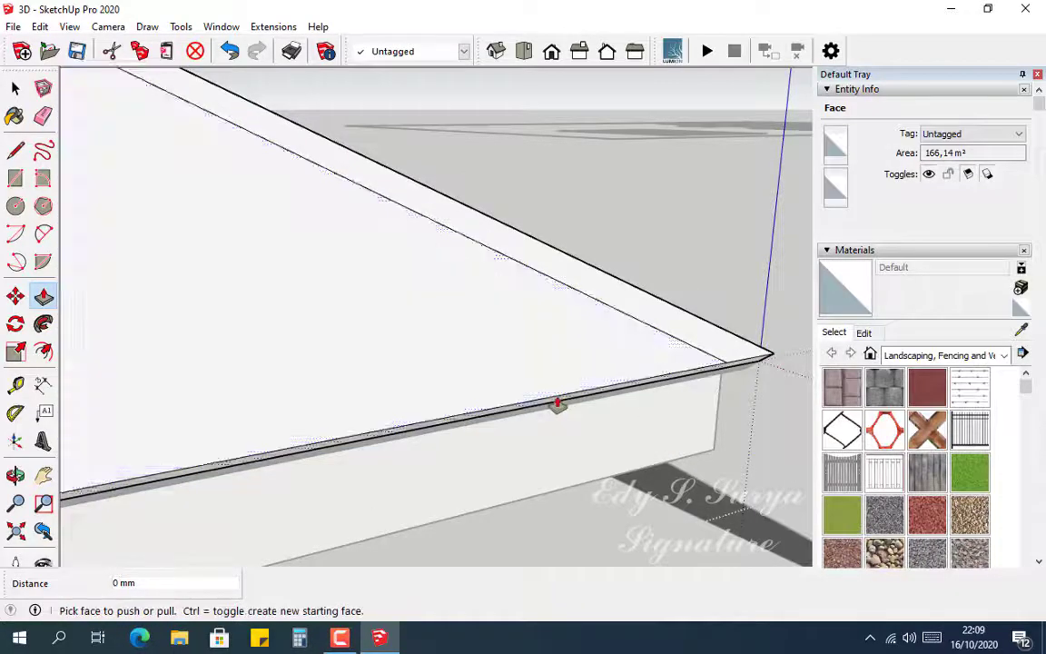
middle_drag(568, 360, 591, 343)
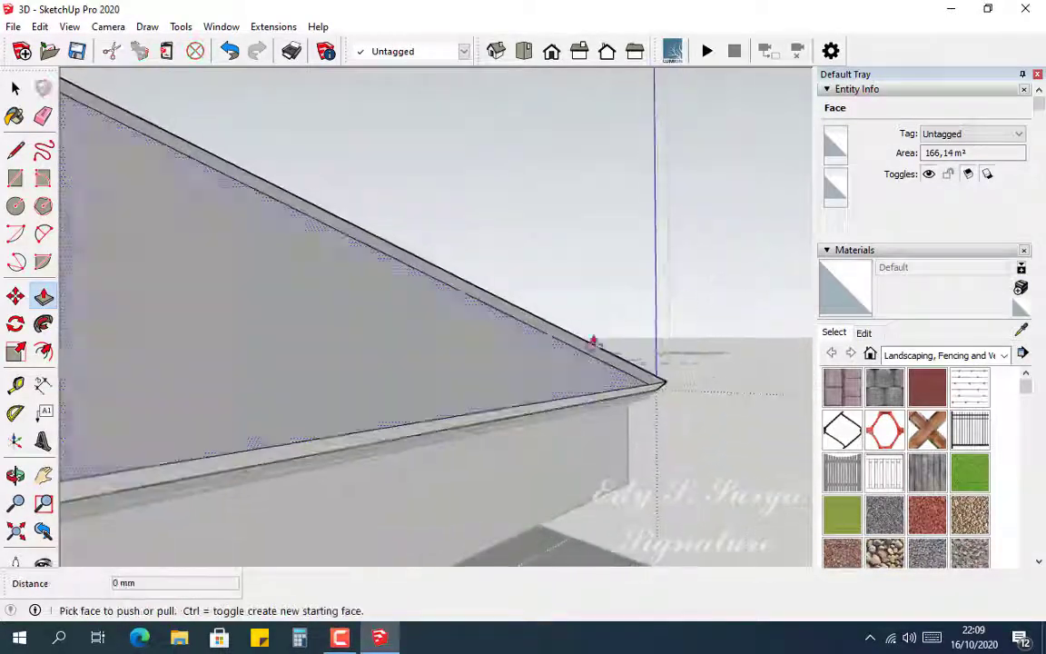
click(514, 381)
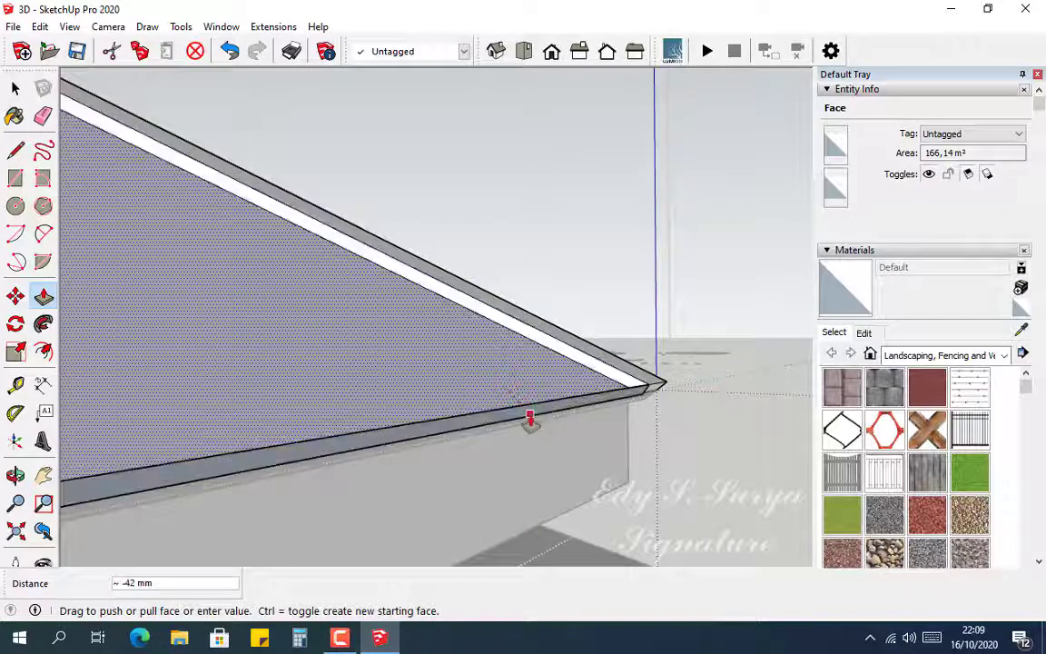
click(532, 420)
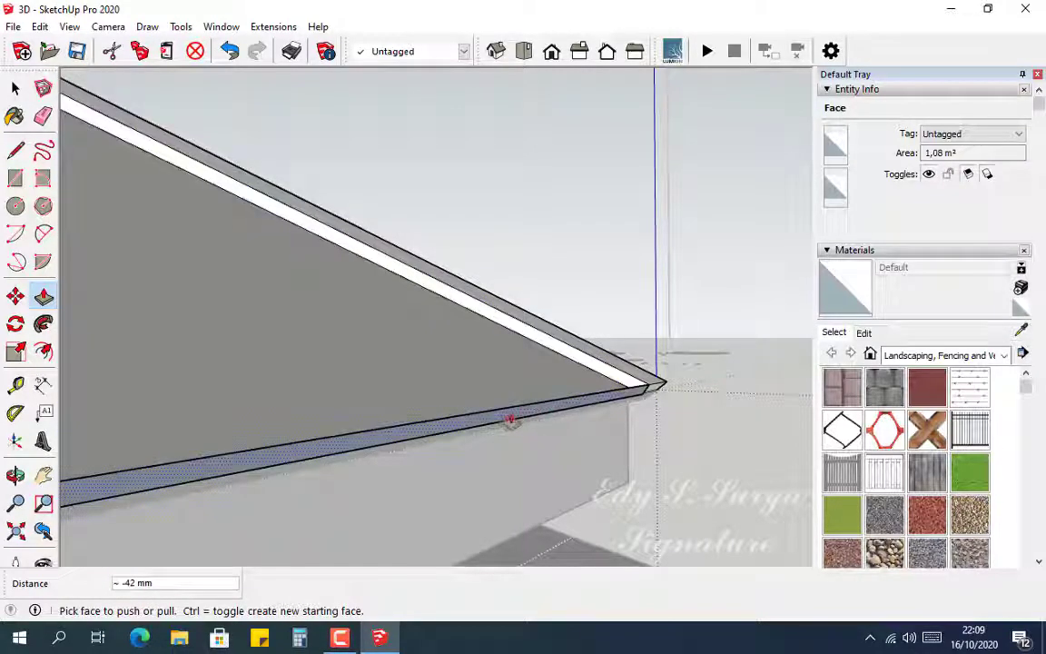
Remove the leftover strip and lower edge along the eave of the recessed triangular roof face, then select that face.
key(e)
mouse_move(509, 406)
middle_down()
mouse_move(483, 426)
mouse_move(506, 386)
mouse_move(577, 366)
mouse_move(275, 341)
mouse_move(638, 342)
mouse_move(716, 434)
middle_up()
scroll(678, 406, down, 4)
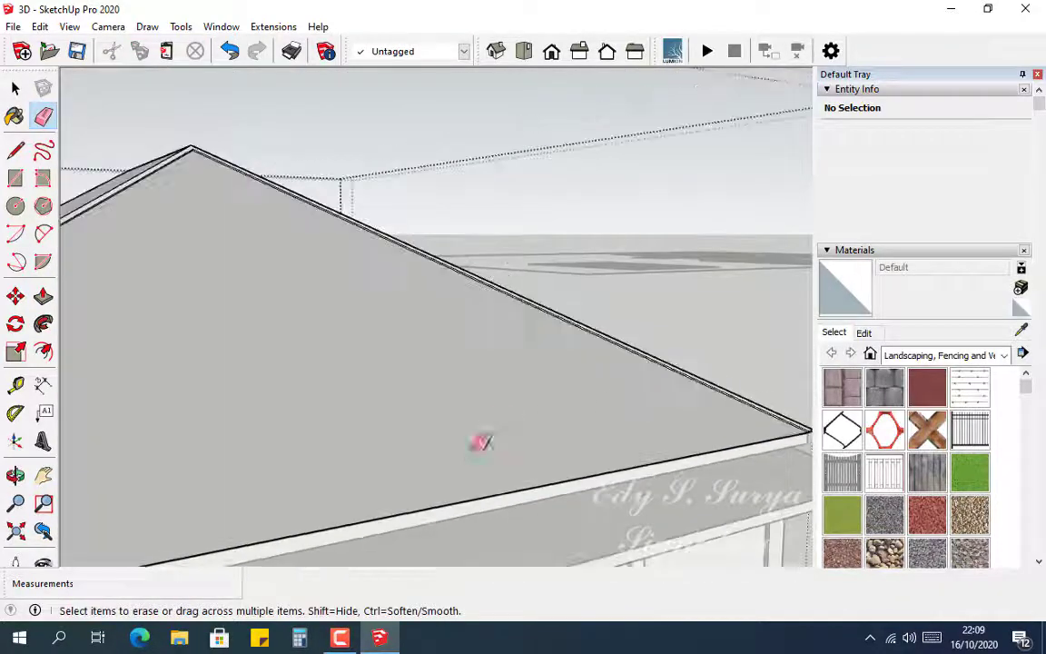
key(space)
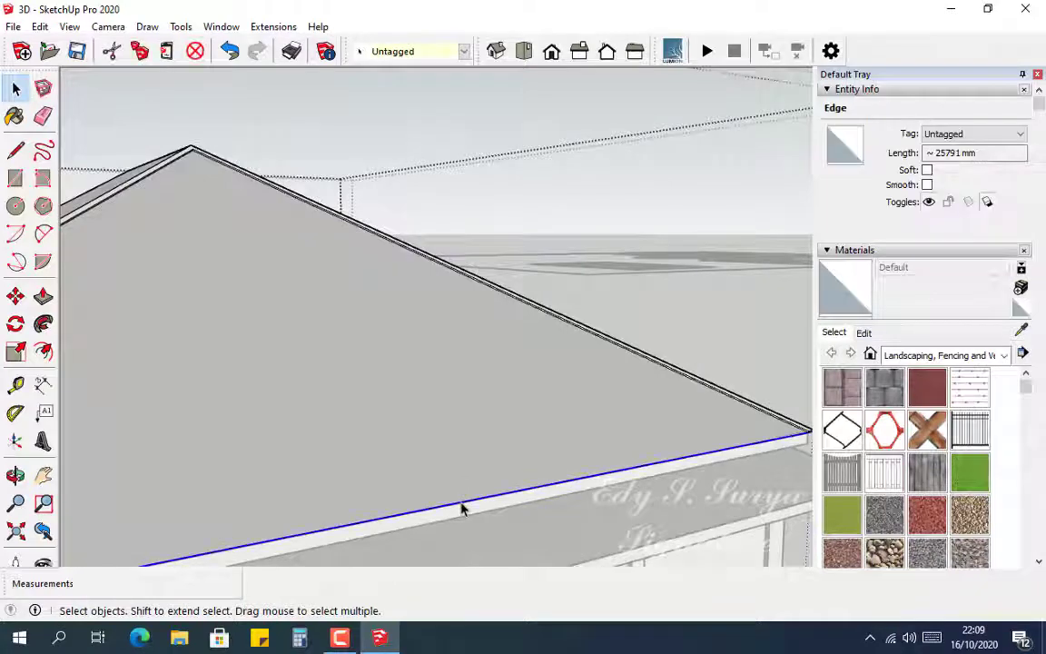
key(Delete)
middle_drag(531, 427, 460, 416)
click(459, 380)
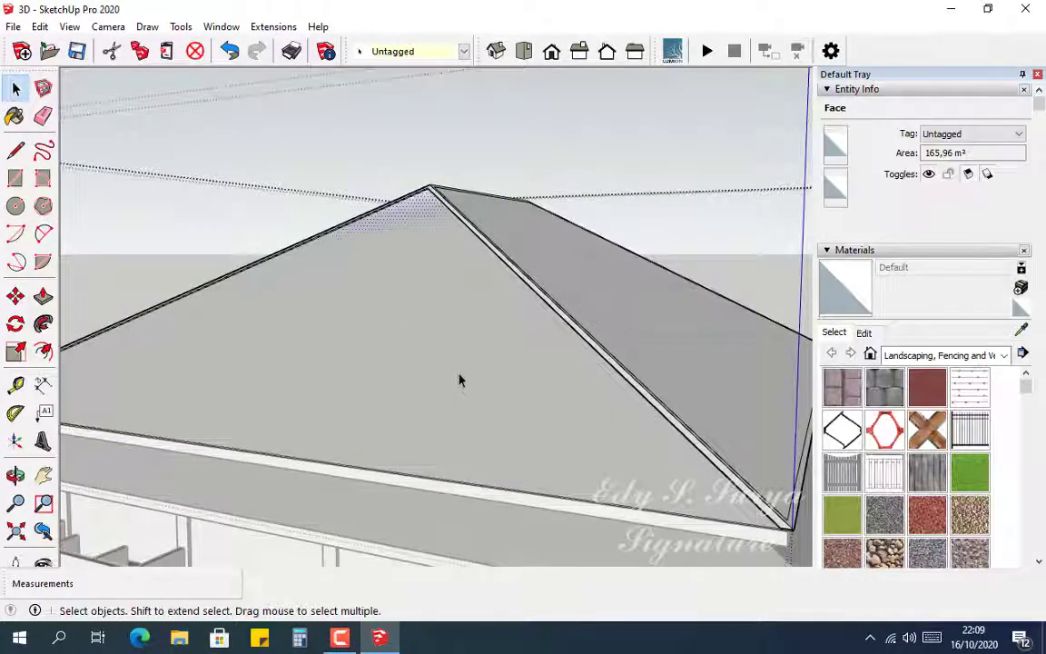
Extend the next face's inset hip line about 184 mm to the eave and erase its inset line parallel to the eave.
middle_drag(471, 378, 344, 458)
key(l)
scroll(343, 458, up, 5)
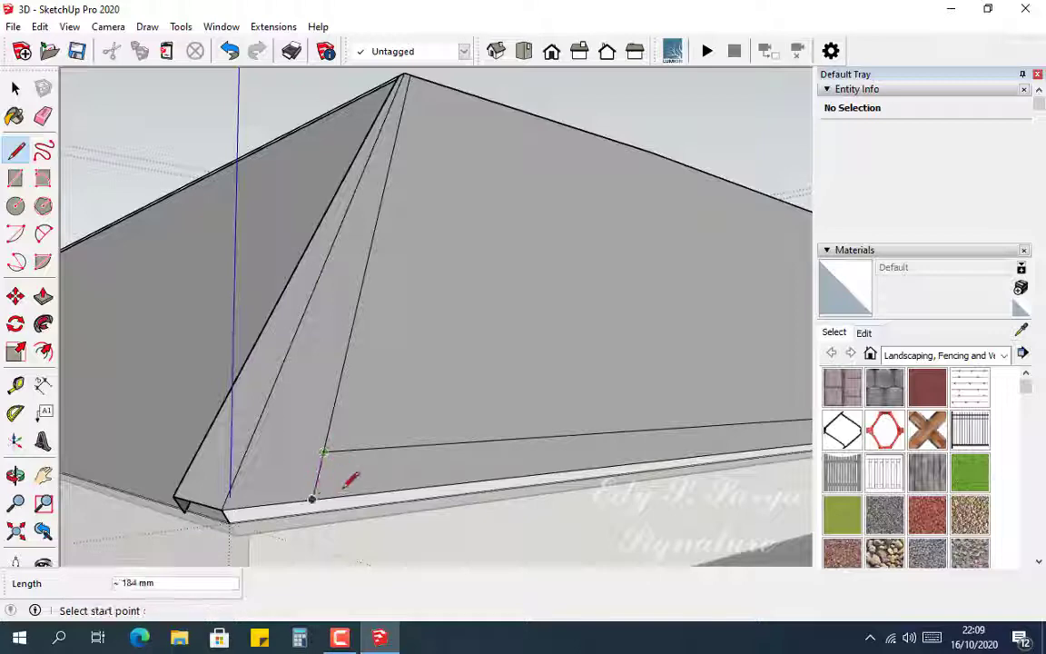
key(e)
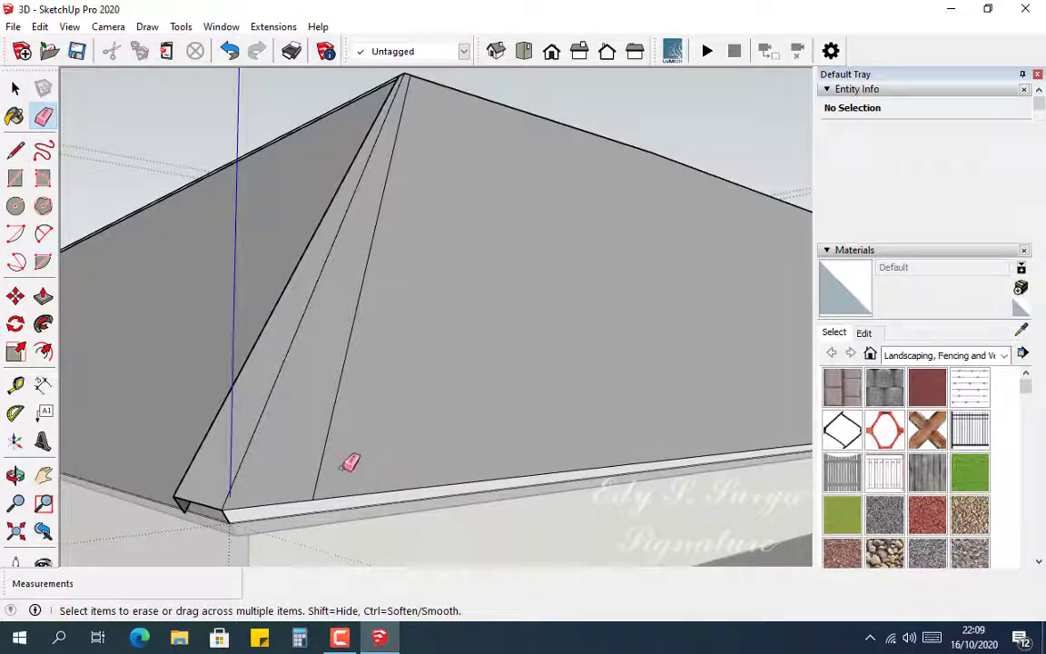
Push the long roof face inward about 41 mm to the lower eave edge, leaving the hip border raised.
scroll(294, 444, down, 6)
middle_drag(368, 392, 479, 408)
scroll(537, 443, up, 8)
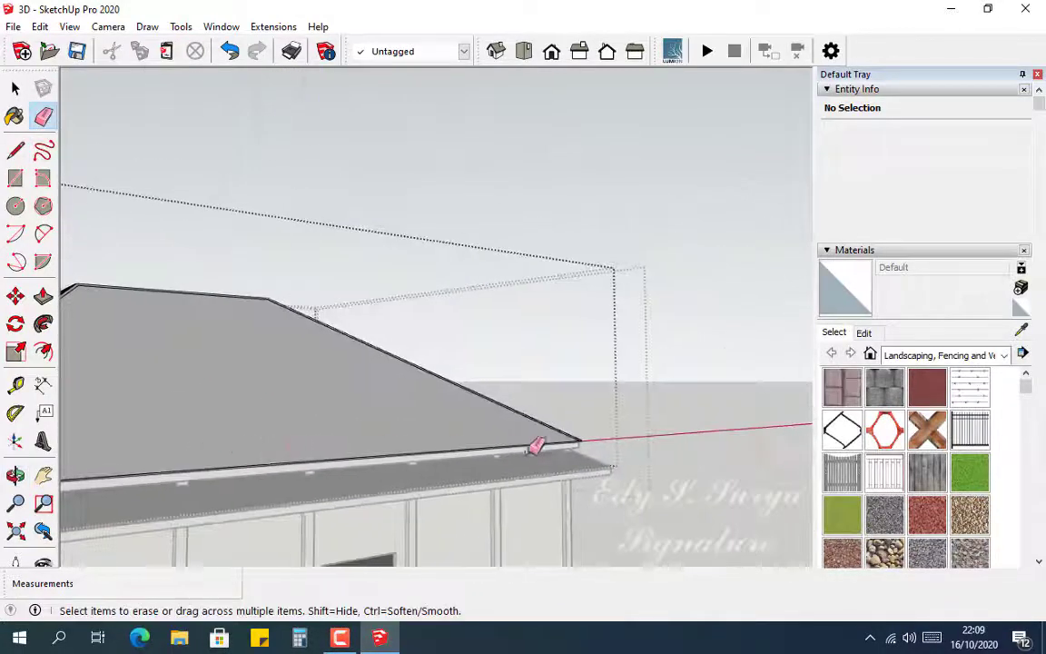
scroll(617, 441, up, 3)
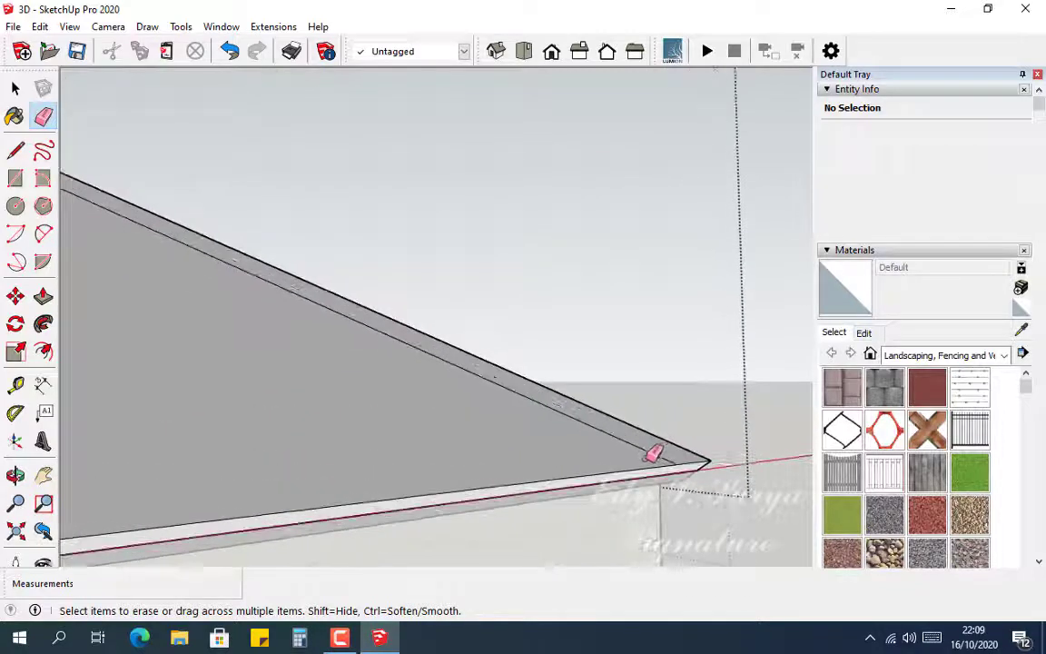
key(p)
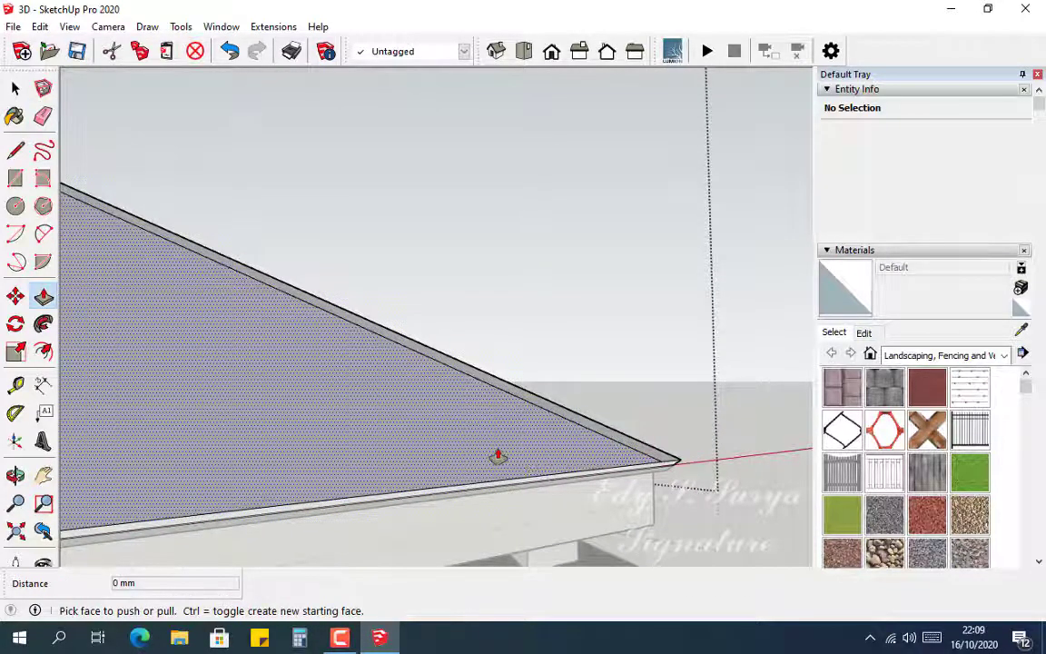
click(495, 456)
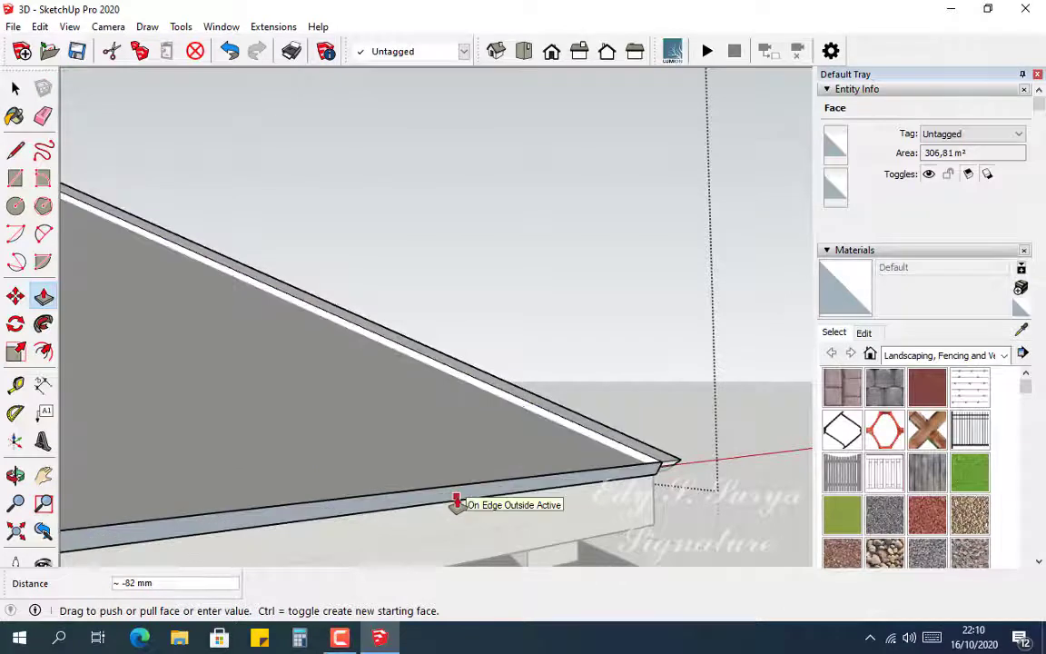
click(453, 498)
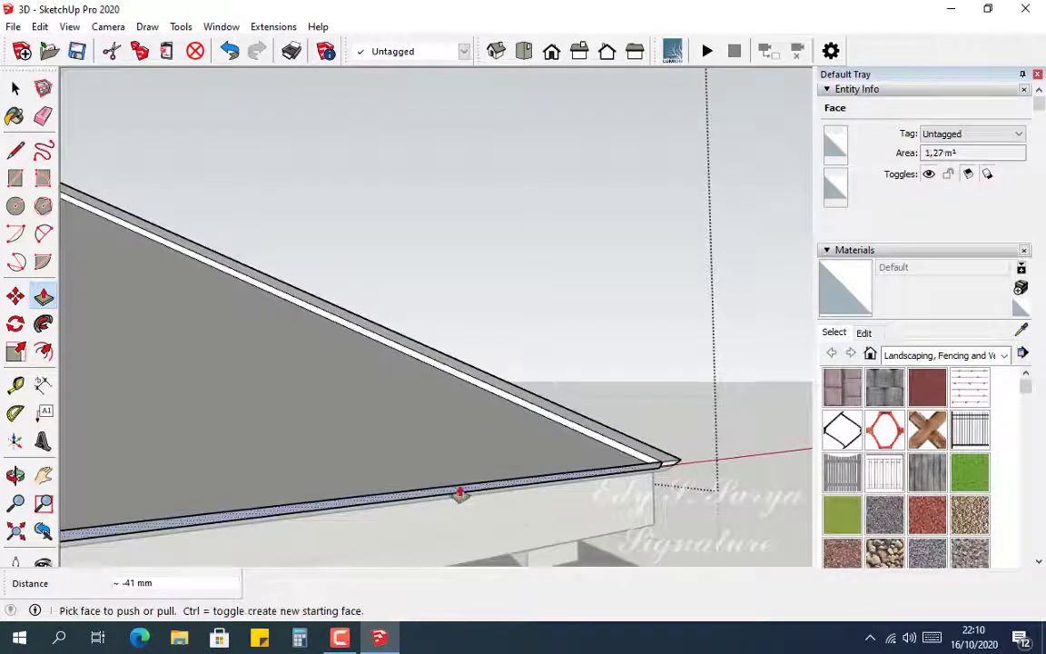
Erase the leftover strip along the long eave, then delete its lower edge and the recessed long face.
key(e)
key(space)
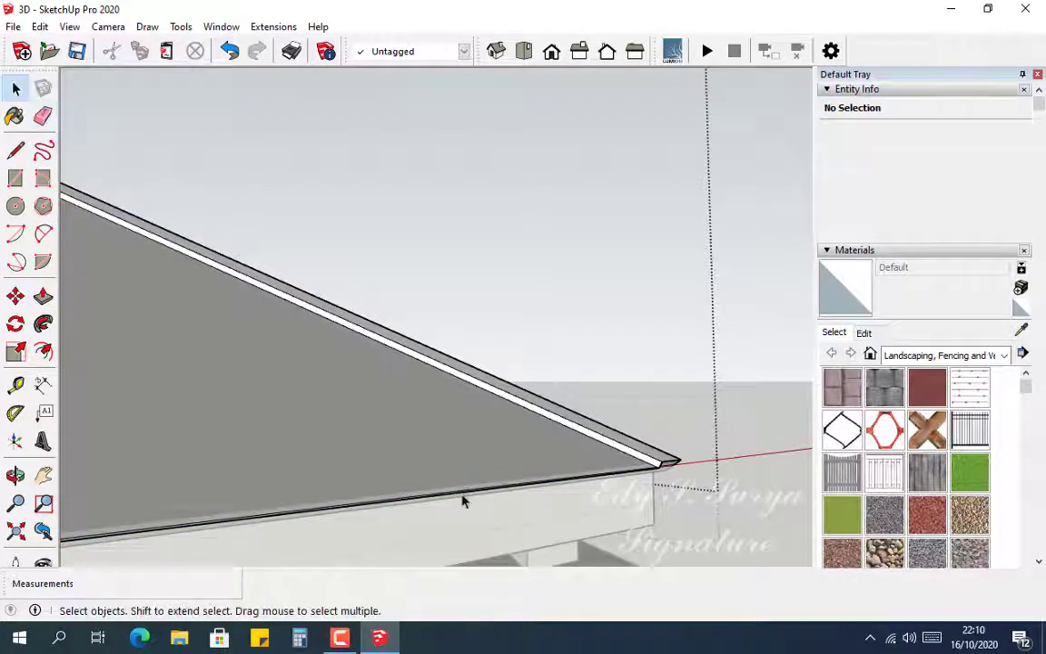
click(460, 496)
scroll(461, 495, up, 4)
middle_drag(463, 495, 480, 481)
key(Delete)
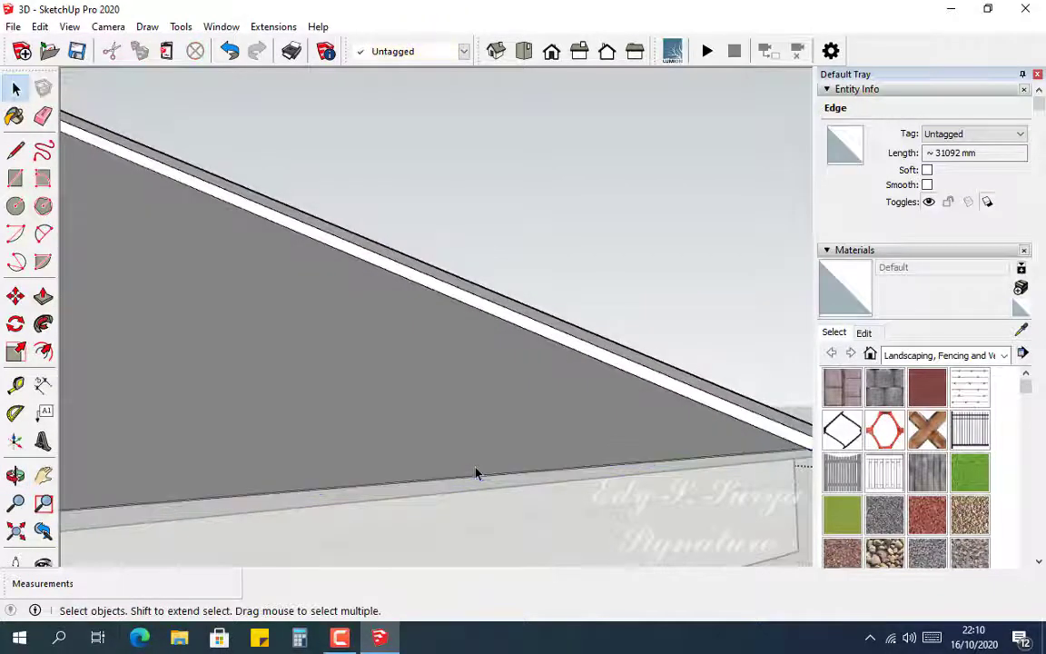
click(470, 439)
middle_drag(508, 454, 348, 508)
key(Delete)
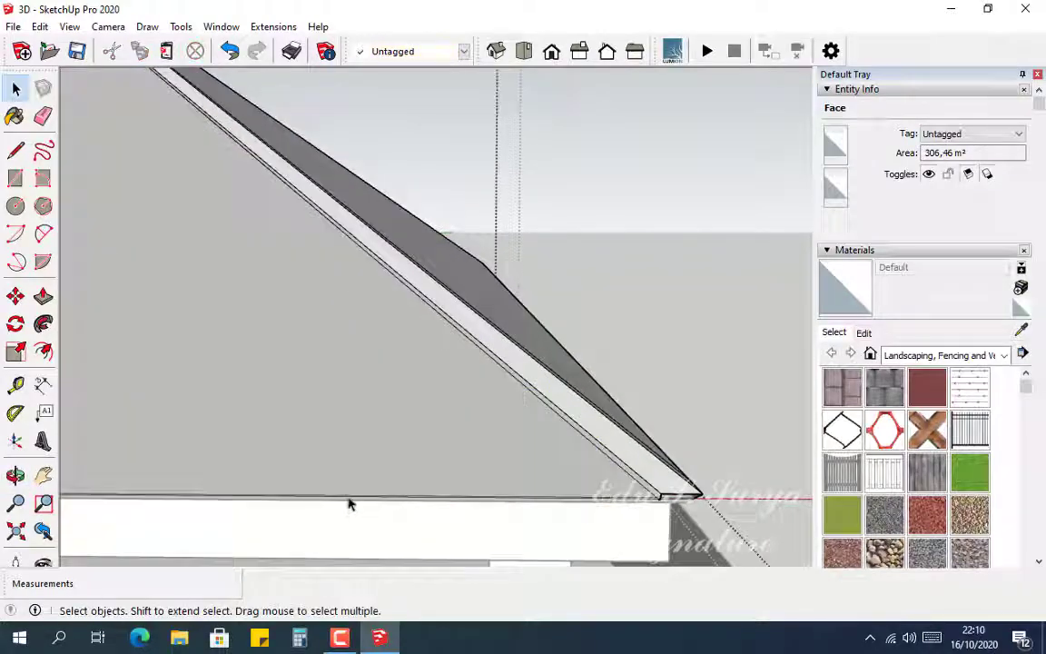
Push the opposite triangular hip-end roof face inward to the lower eave edge beside its hip border.
middle_drag(491, 455, 229, 376)
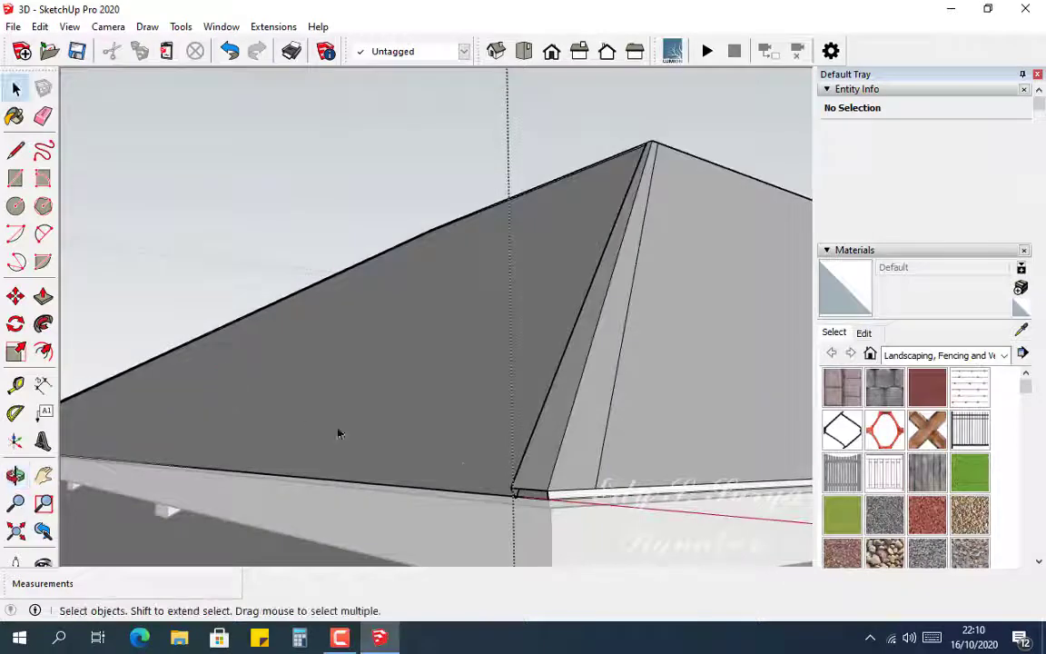
scroll(625, 505, up, 1)
middle_drag(636, 464, 425, 453)
key(p)
click(579, 408)
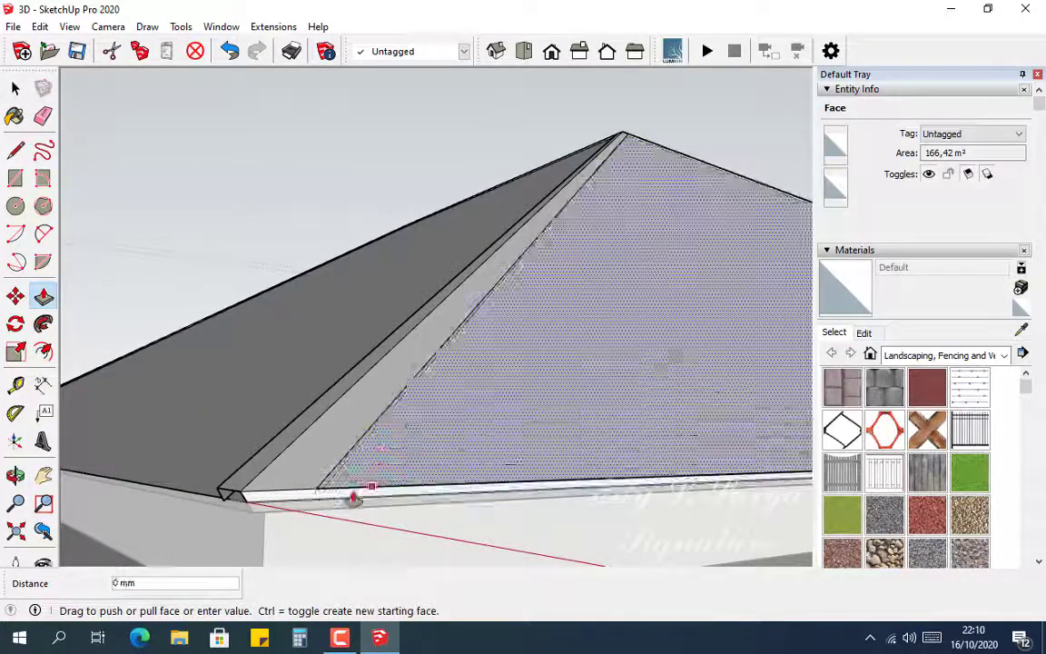
click(349, 508)
Erase the upper eave edge of the opposite triangular face and delete the leftover lower edge, then pick the remaining face.
key(e)
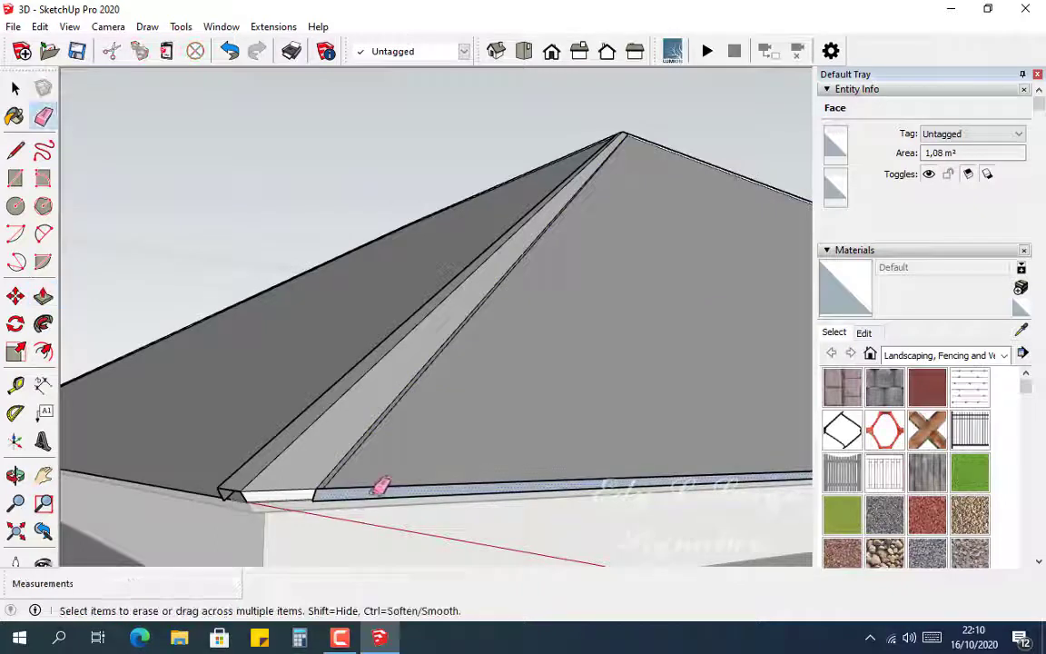
click(381, 487)
key(space)
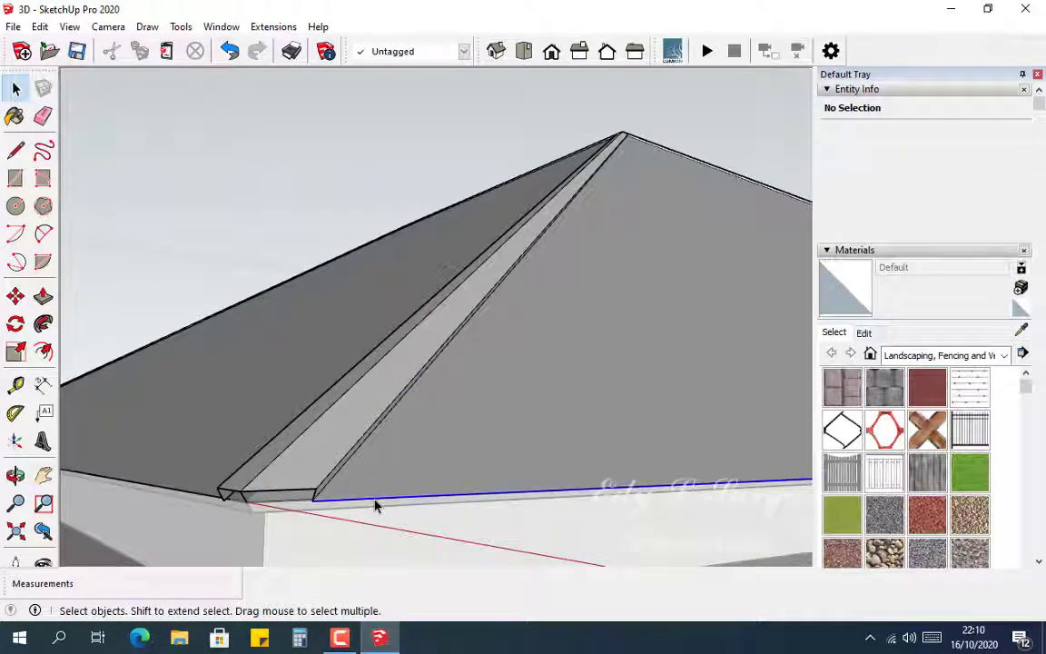
click(376, 505)
key(Delete)
click(483, 451)
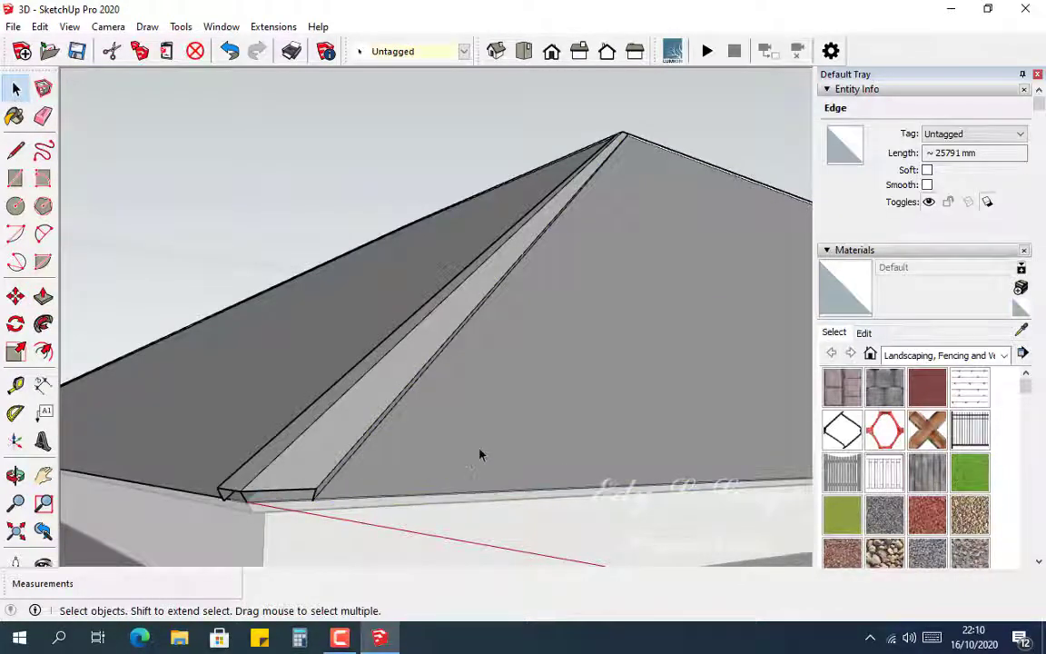
Push the remaining long roof face inward about 41 mm to the lower eave edge.
scroll(465, 462, down, 4)
middle_drag(545, 434, 542, 404)
click(451, 519)
scroll(536, 399, up, 5)
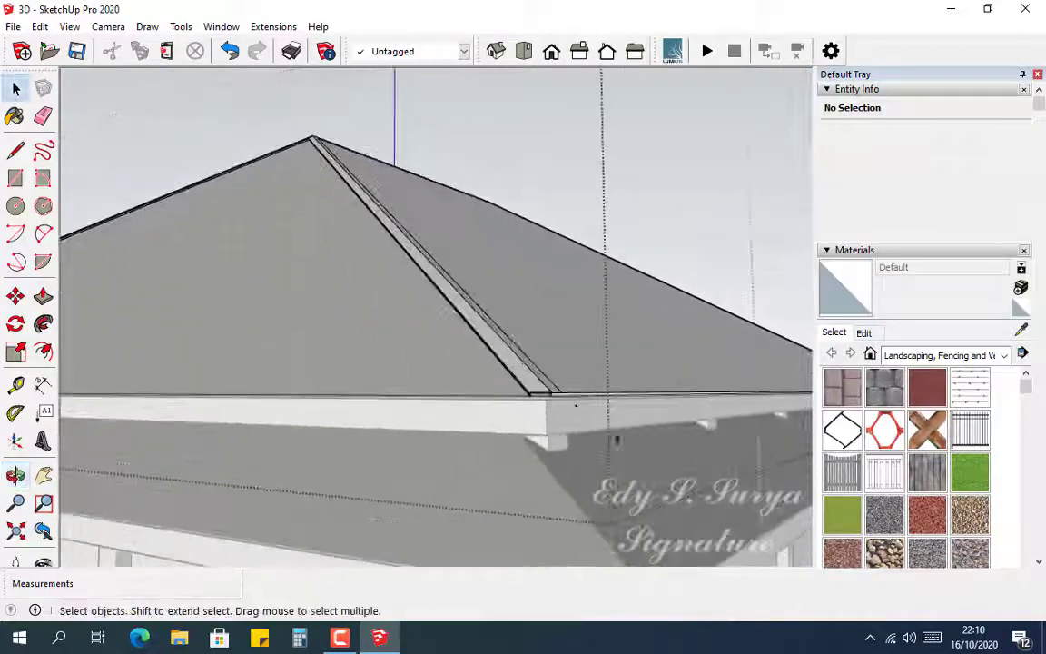
scroll(538, 402, down, 5)
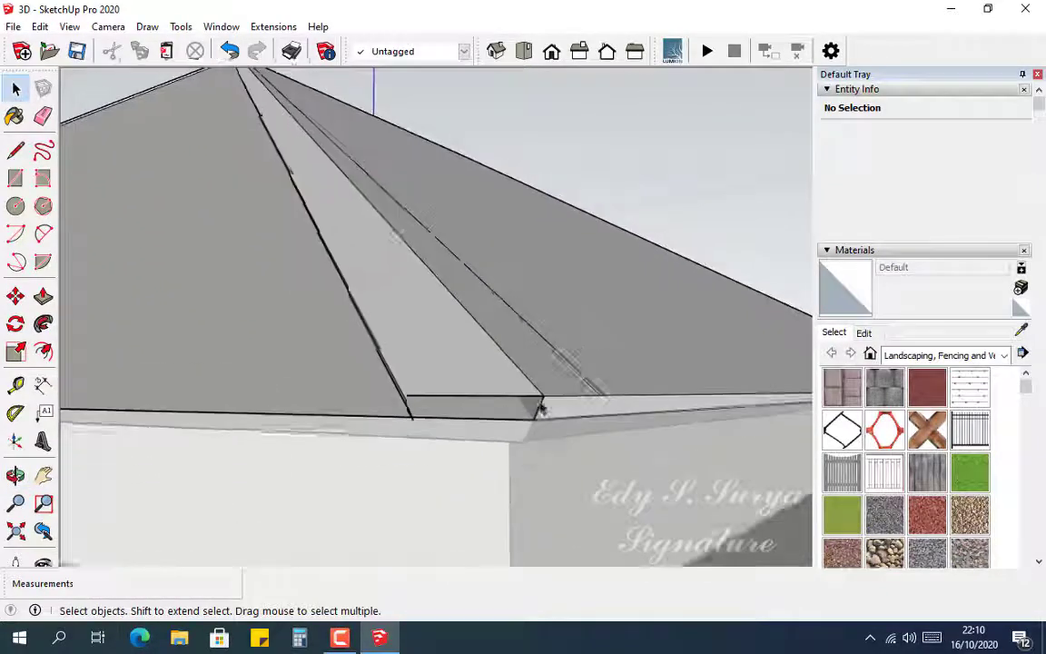
key(p)
click(661, 369)
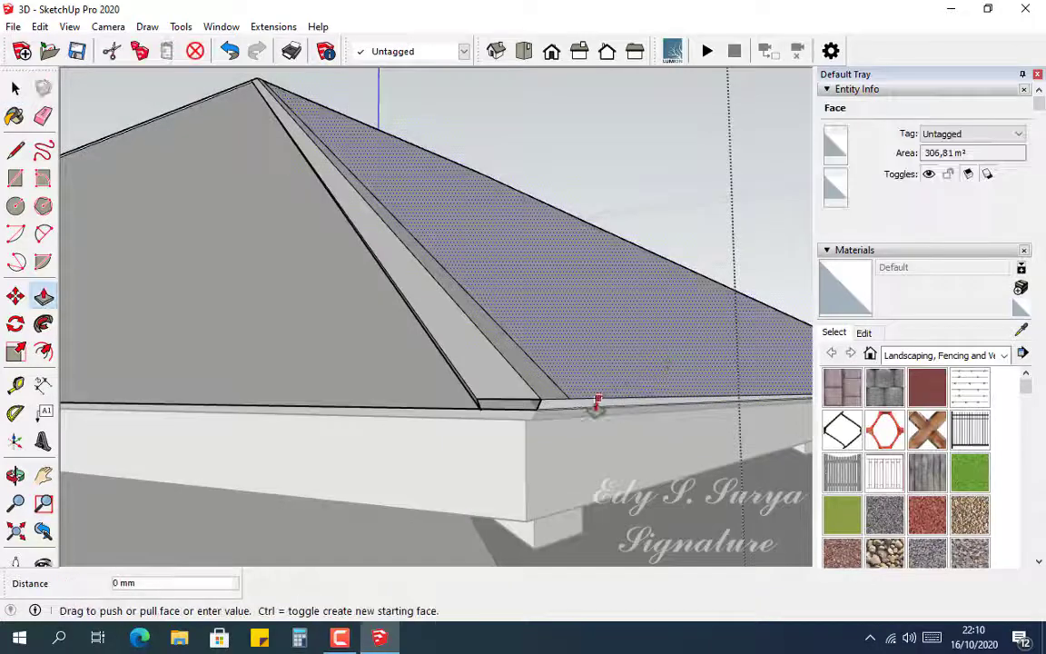
click(579, 419)
Erase the upper edge of the leftover strip along the remaining long eave, then delete the strip's lower edge.
scroll(579, 419, up, 3)
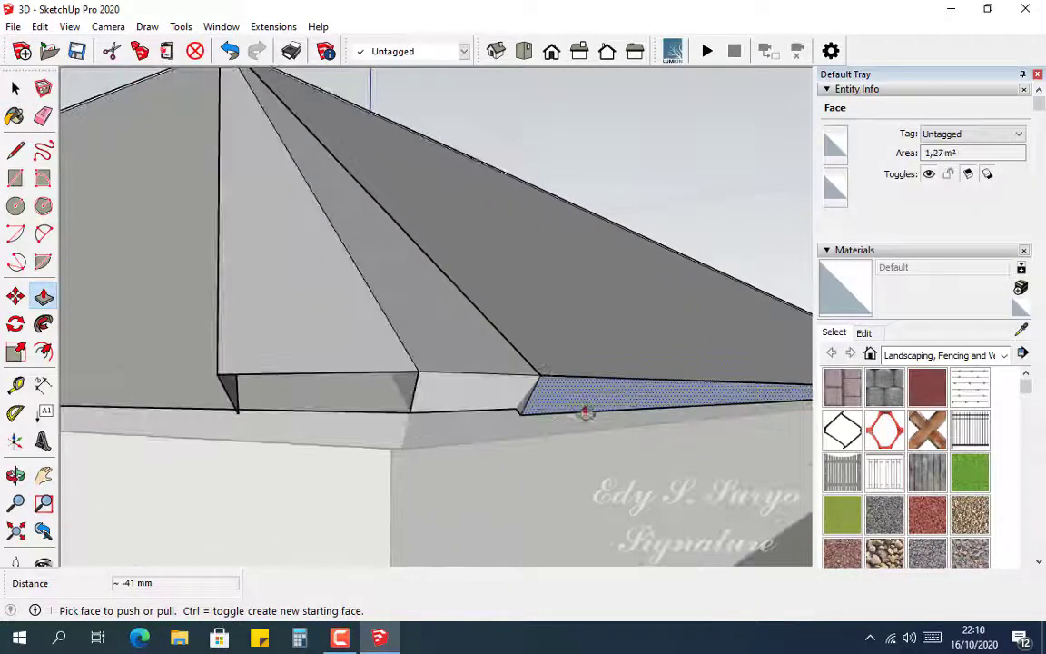
mouse_move(614, 366)
middle_down()
mouse_move(561, 437)
mouse_move(392, 401)
mouse_move(481, 366)
mouse_move(608, 367)
middle_up()
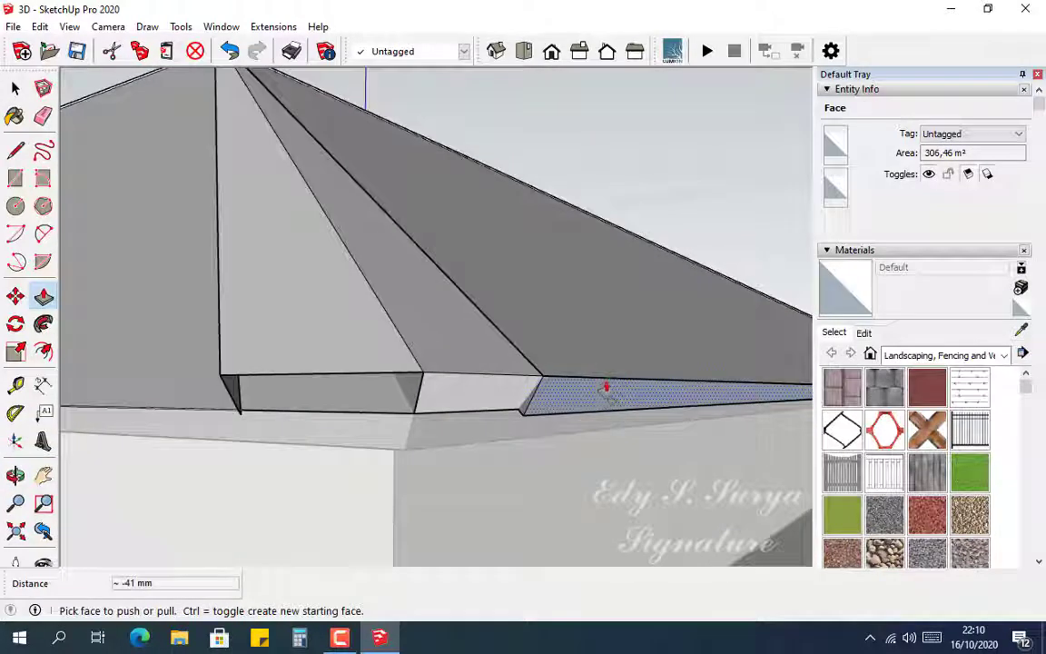
key(e)
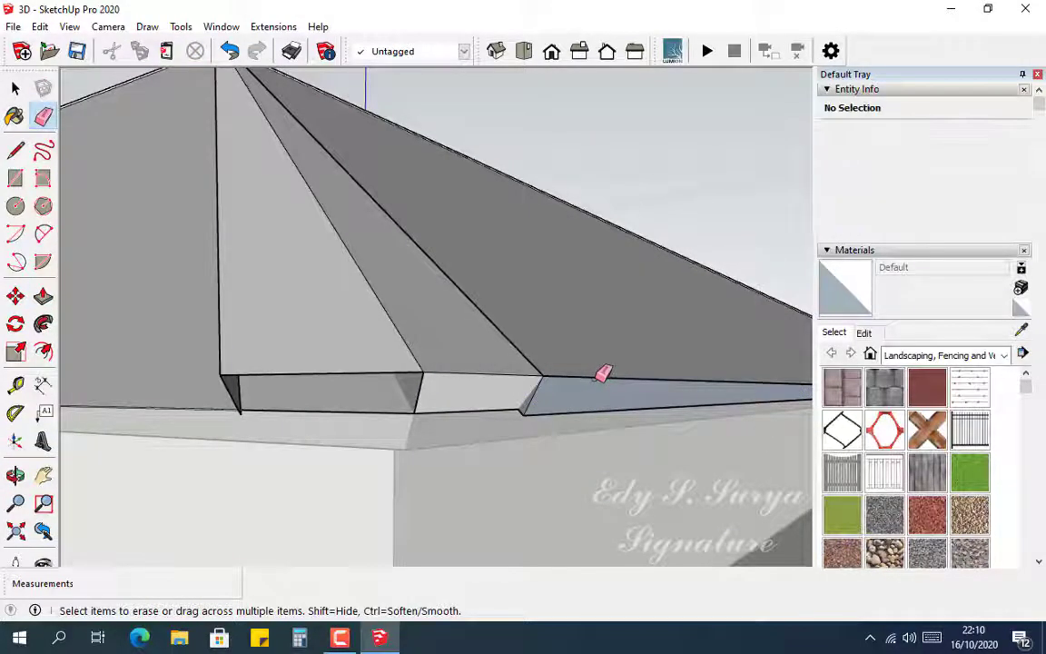
click(597, 377)
key(space)
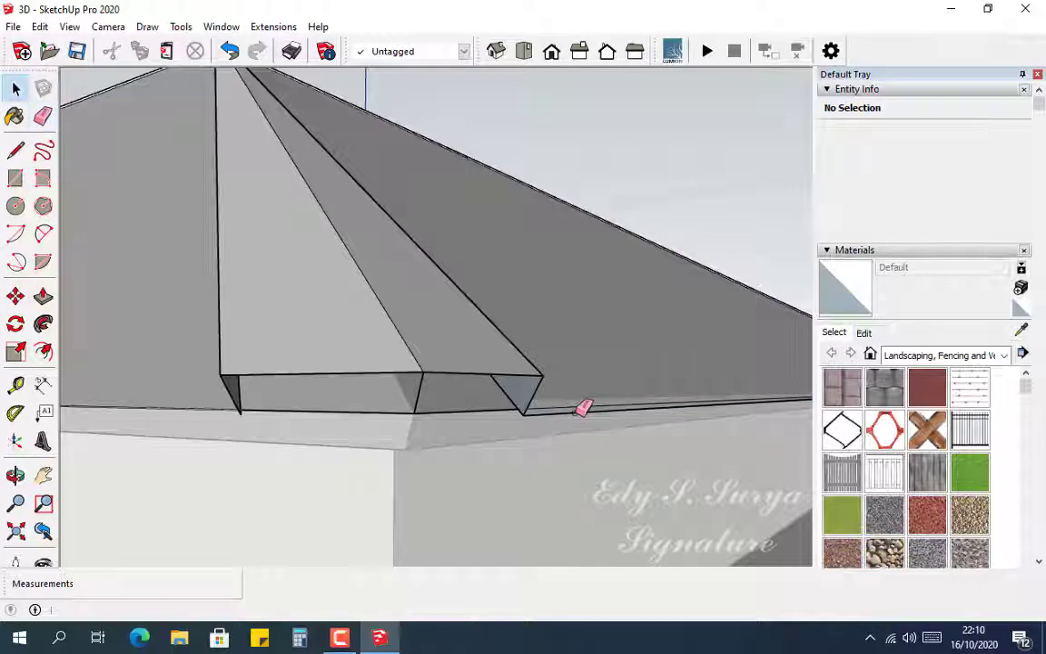
click(576, 416)
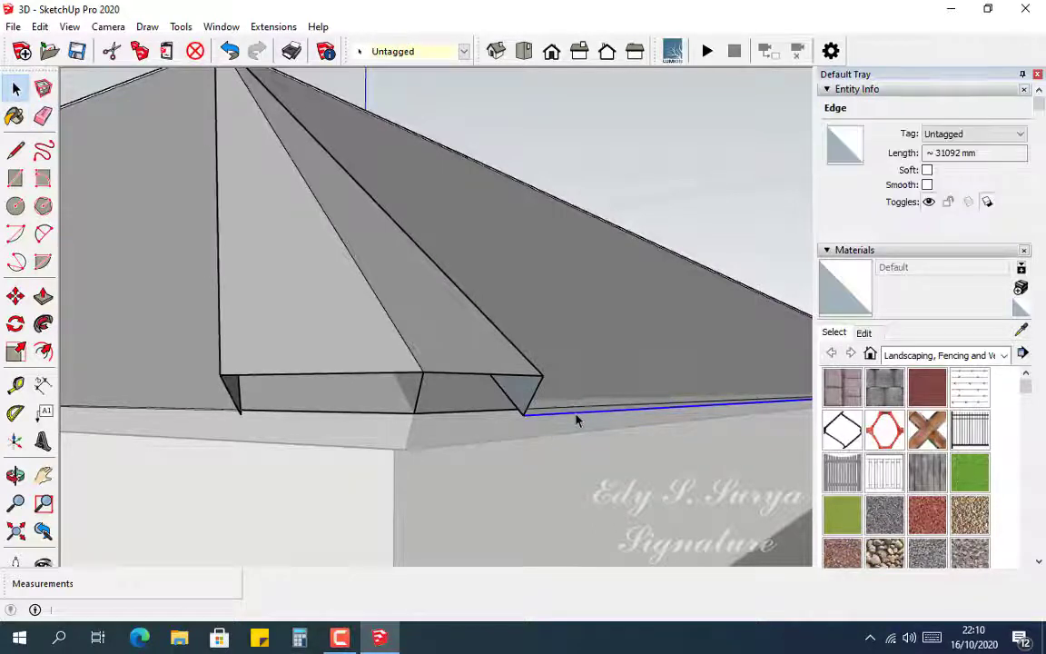
key(Delete)
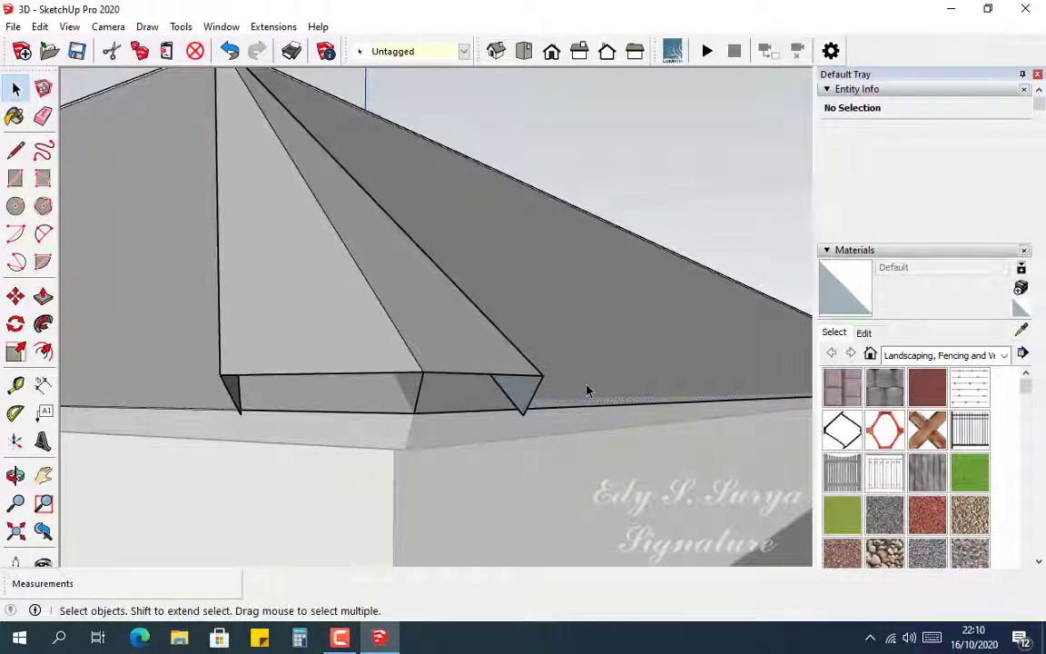
key(Delete)
Close both open end gaps of the first corner's hip cap with lines along the eave and up the cap's sides.
scroll(531, 408, up, 1)
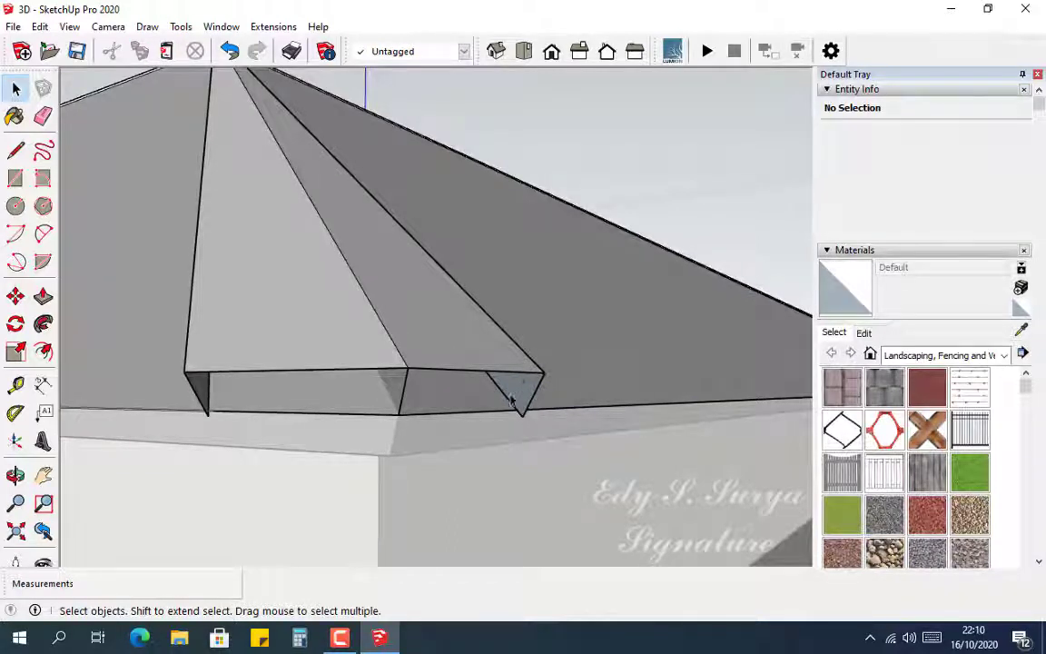
key(l)
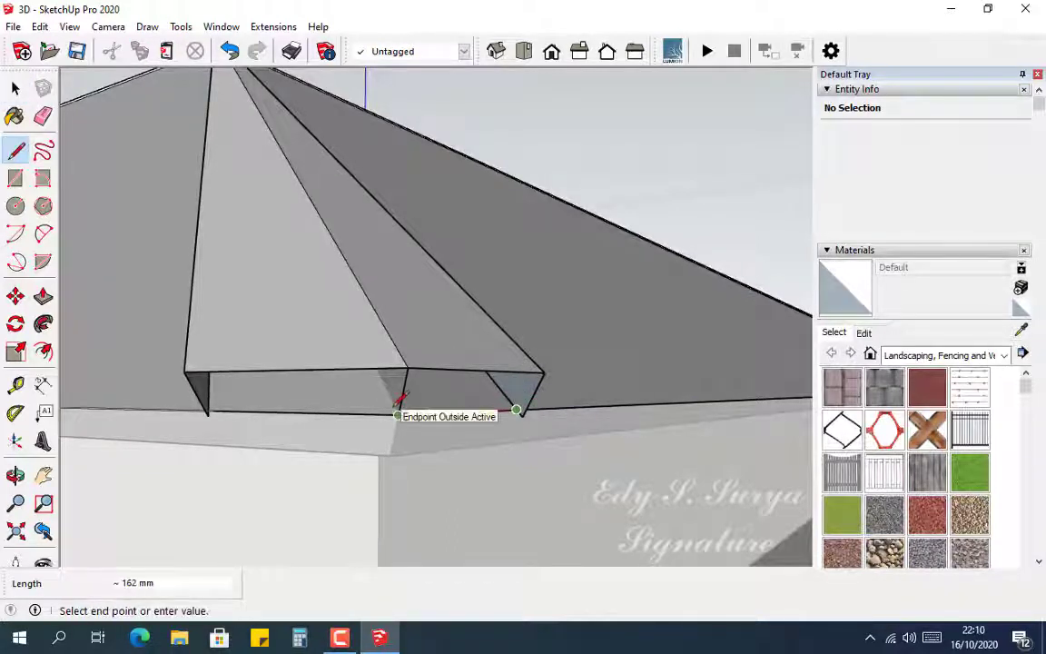
click(398, 410)
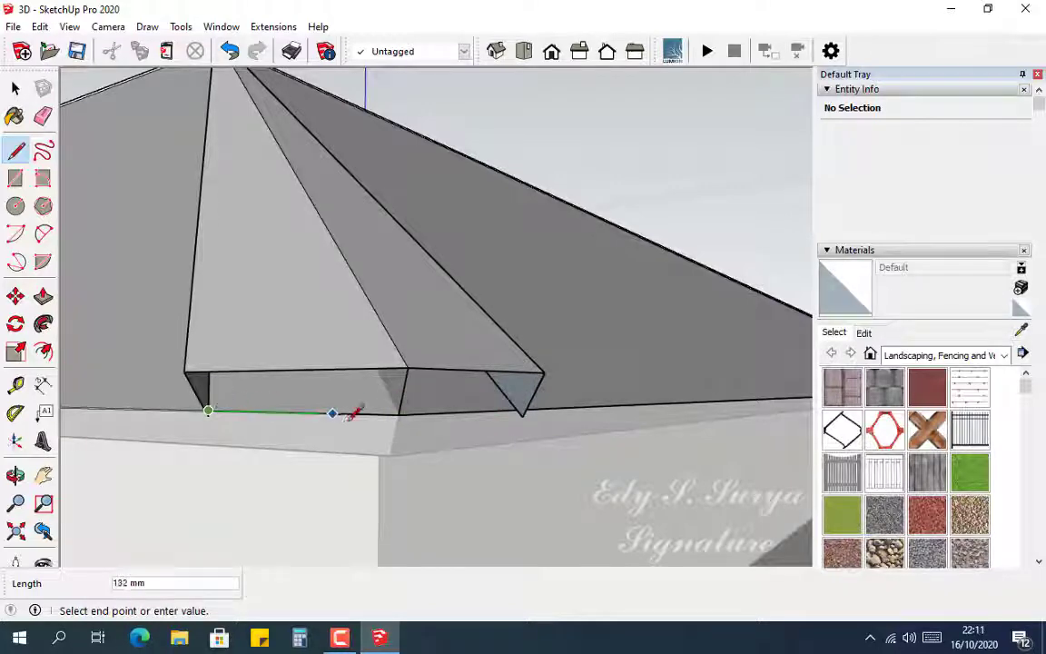
click(399, 413)
middle_drag(401, 402, 261, 421)
click(633, 419)
click(661, 382)
click(193, 431)
click(184, 392)
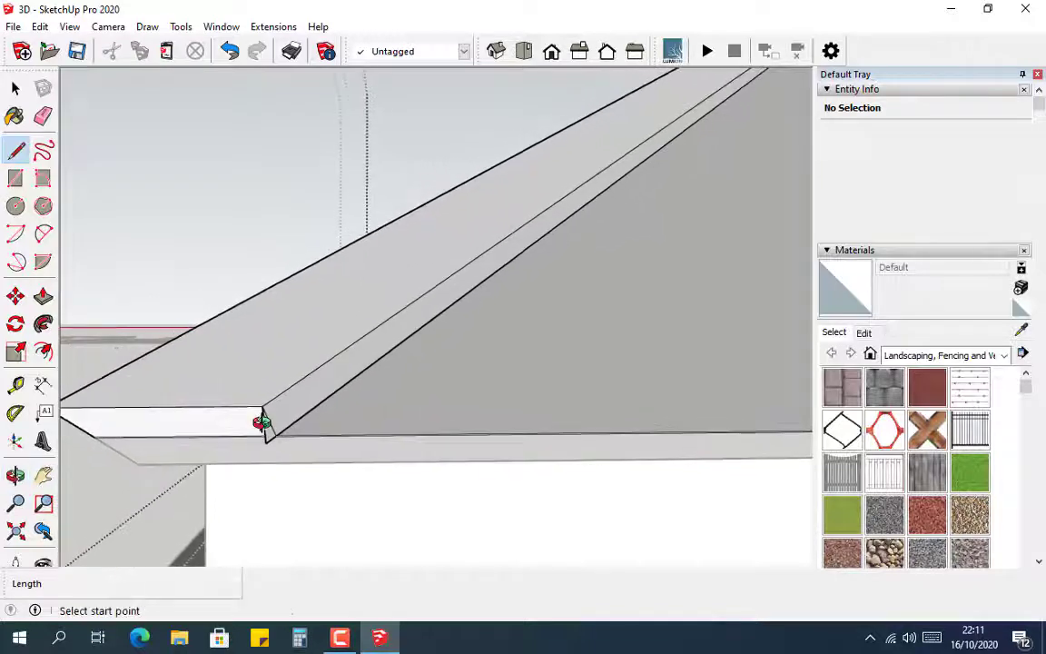
Erase the small tips protruding below the eave on both sides of the first corner's hip cap.
key(e)
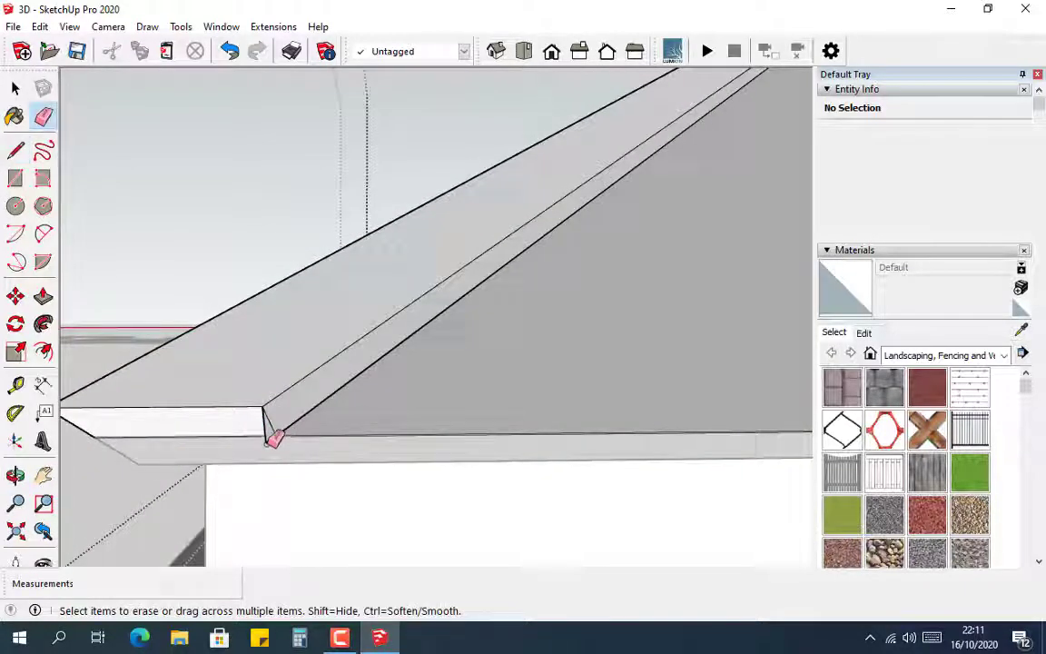
mouse_move(234, 433)
middle_down()
mouse_move(275, 432)
mouse_move(264, 388)
mouse_move(275, 303)
mouse_move(313, 377)
mouse_move(316, 458)
mouse_move(528, 416)
mouse_move(358, 424)
middle_up()
scroll(367, 422, up, 4)
scroll(370, 420, down, 4)
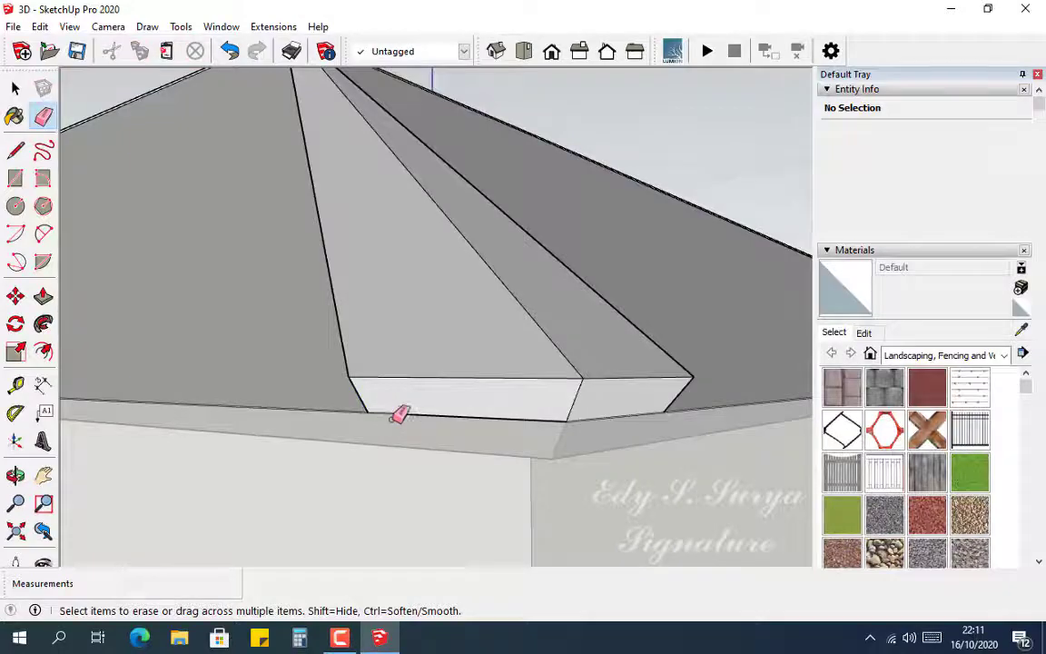
Draw lines along the eave and up the sides of the second corner's hip cap to close its two open ends.
mouse_move(399, 415)
middle_down()
mouse_move(406, 395)
mouse_move(381, 420)
mouse_move(585, 458)
mouse_move(581, 468)
mouse_move(596, 434)
mouse_move(727, 367)
mouse_move(568, 367)
mouse_move(519, 458)
mouse_move(584, 400)
mouse_move(623, 341)
mouse_move(638, 343)
mouse_move(523, 306)
mouse_move(586, 330)
mouse_move(199, 334)
mouse_move(460, 357)
middle_up()
key(e)
scroll(313, 369, up, 9)
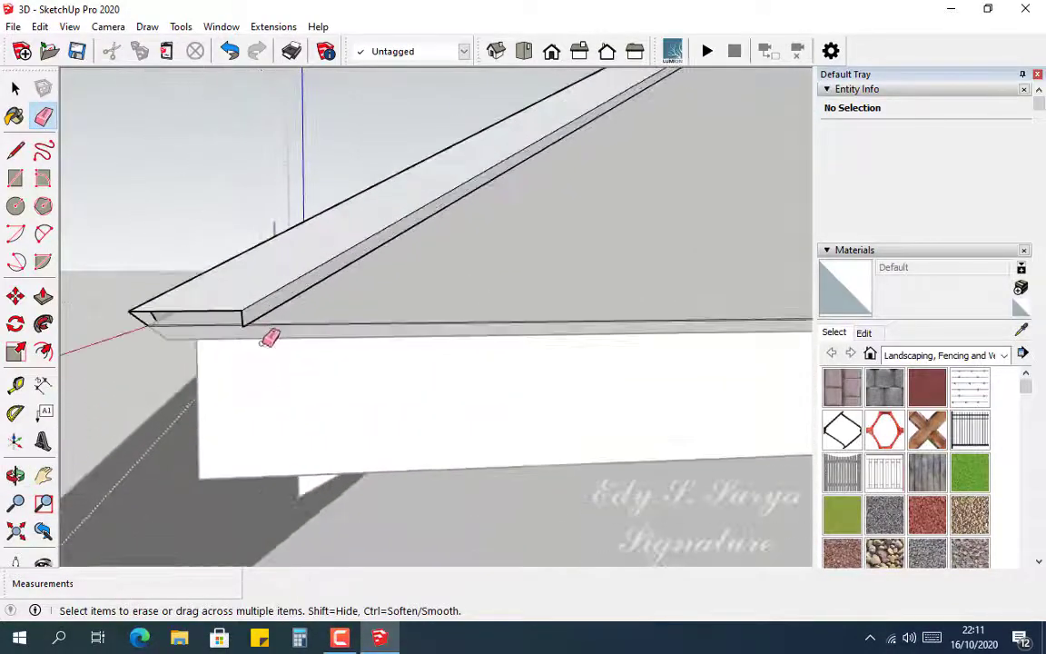
scroll(270, 338, up, 5)
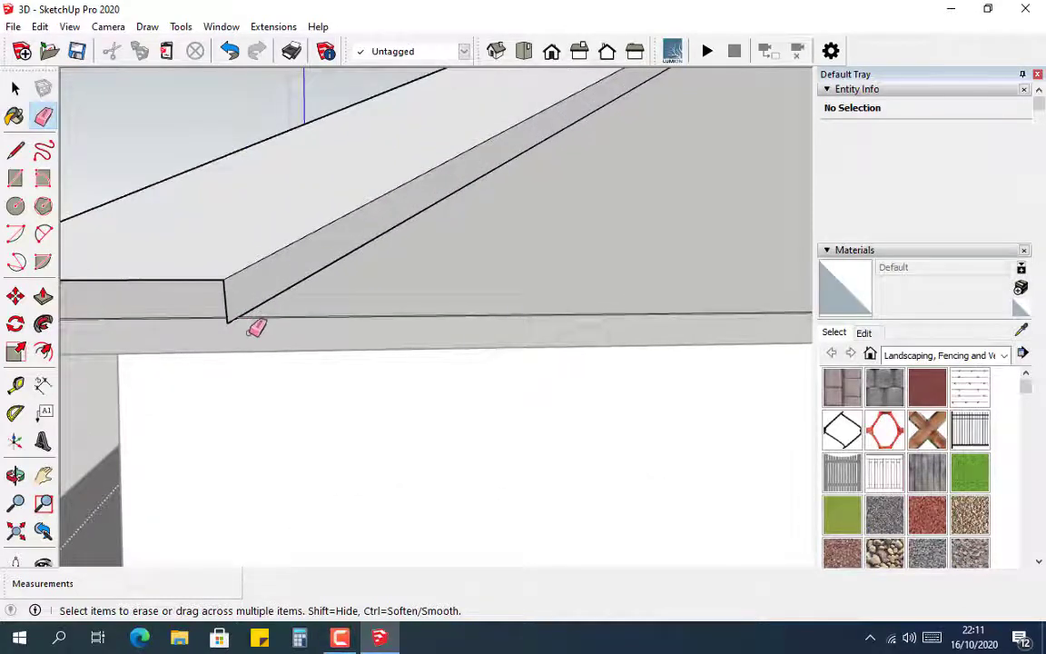
key(l)
middle_drag(197, 311, 296, 334)
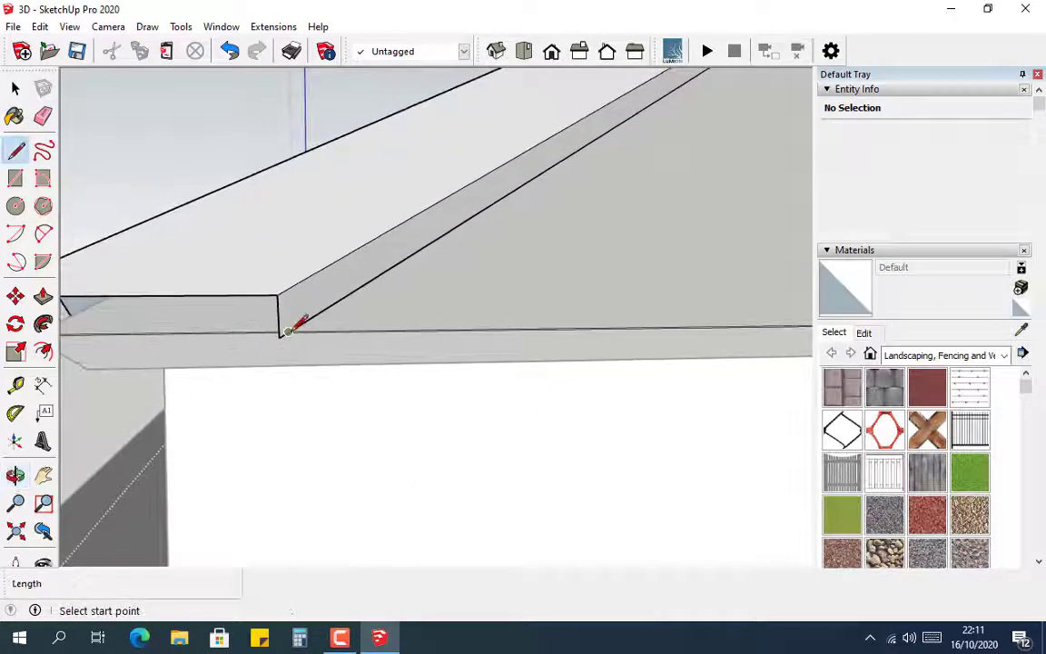
middle_drag(364, 328, 481, 360)
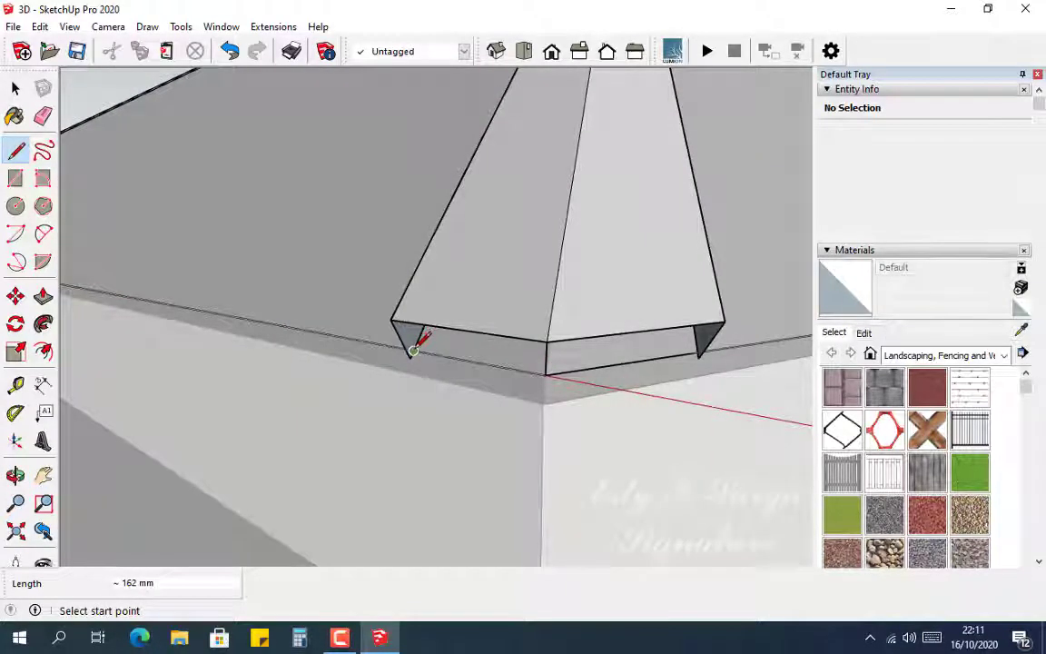
click(390, 319)
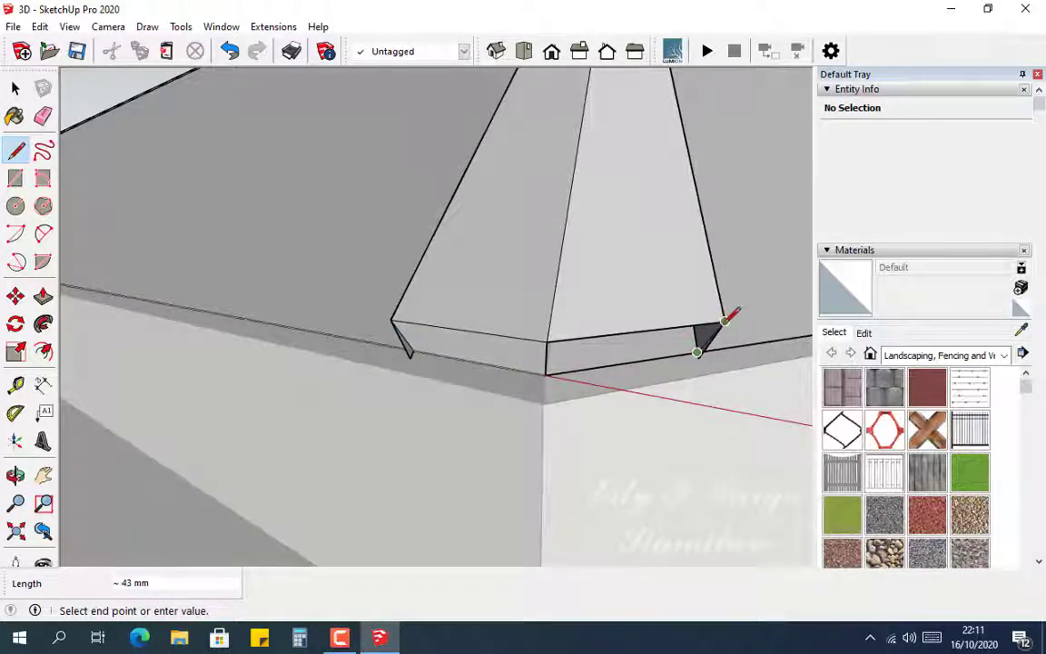
click(726, 321)
Erase the protruding tips below the eave on both sides of the second corner's hip cap.
key(e)
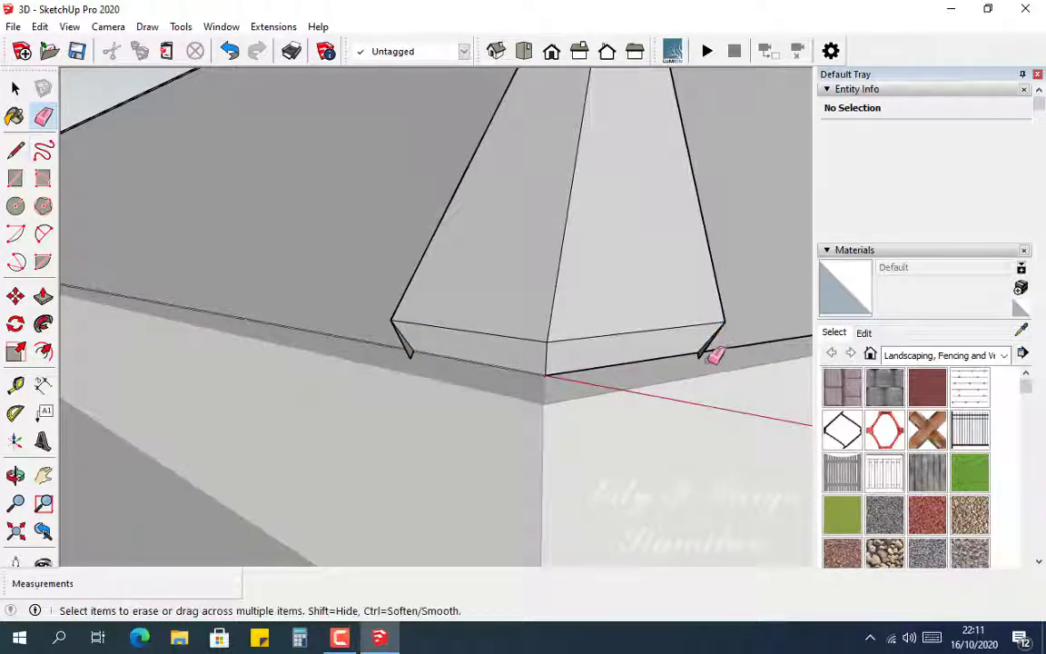
scroll(713, 352, up, 1)
drag(700, 357, 695, 361)
drag(379, 352, 404, 359)
Close both open ends of the third corner's hip cap with lines, and erase the tips protruding below the eave.
middle_drag(514, 367, 593, 348)
scroll(595, 343, down, 5)
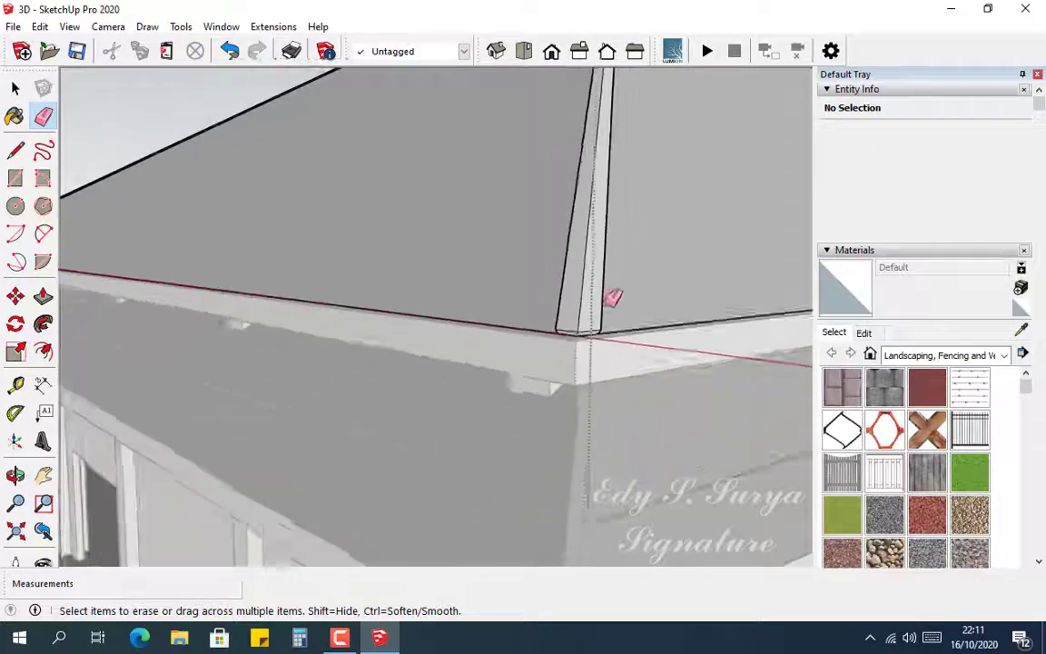
scroll(637, 307, down, 5)
middle_drag(427, 233, 468, 269)
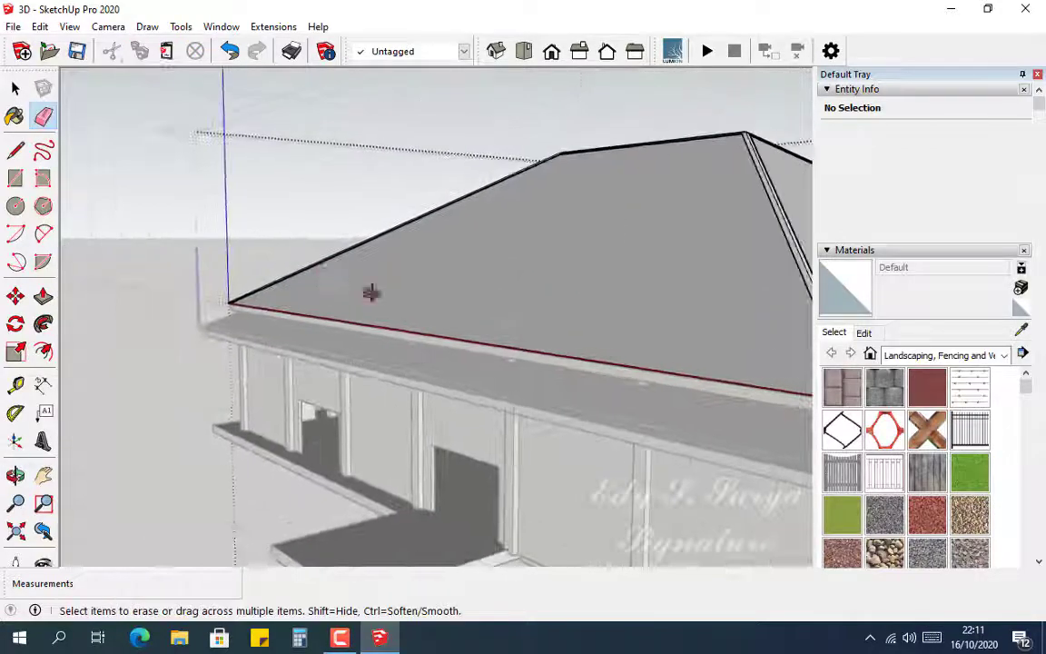
middle_drag(371, 291, 716, 294)
scroll(542, 302, up, 7)
scroll(424, 314, up, 9)
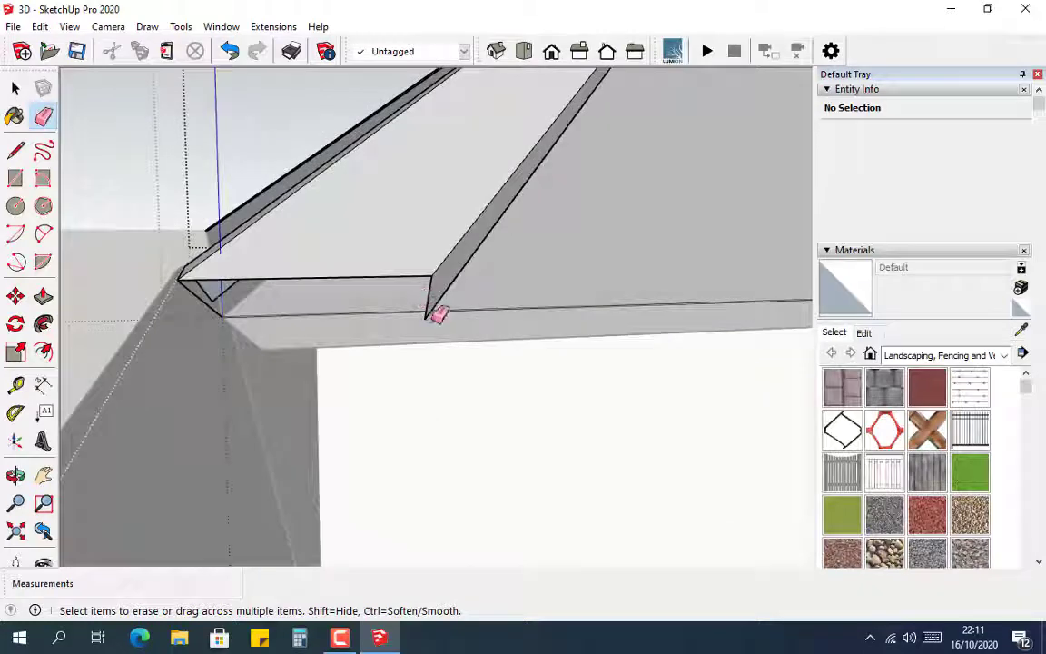
key(l)
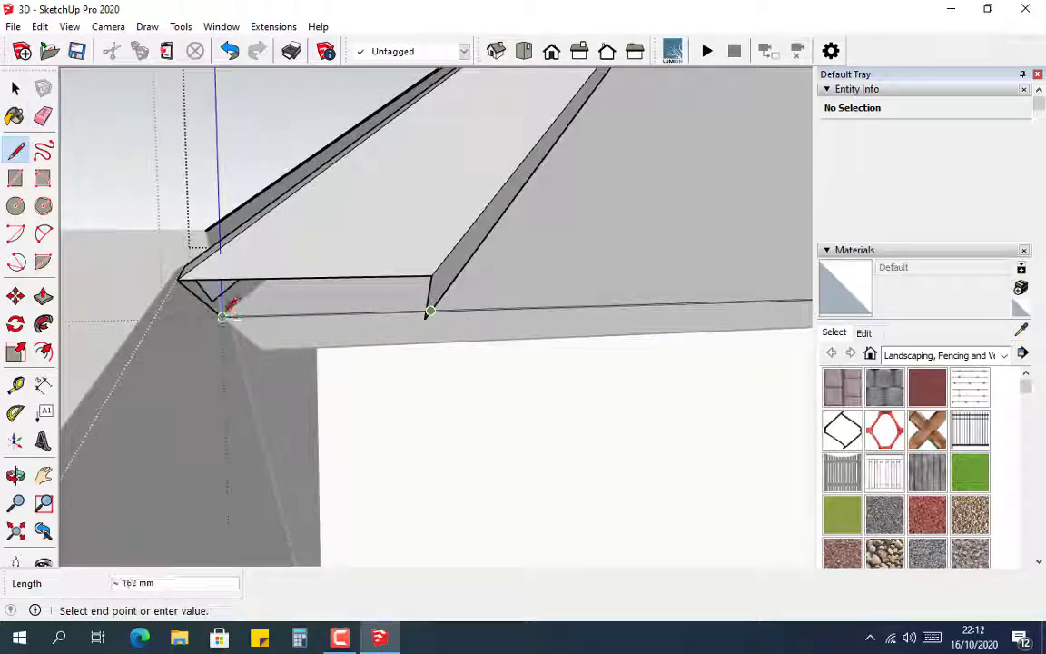
middle_drag(222, 300, 392, 293)
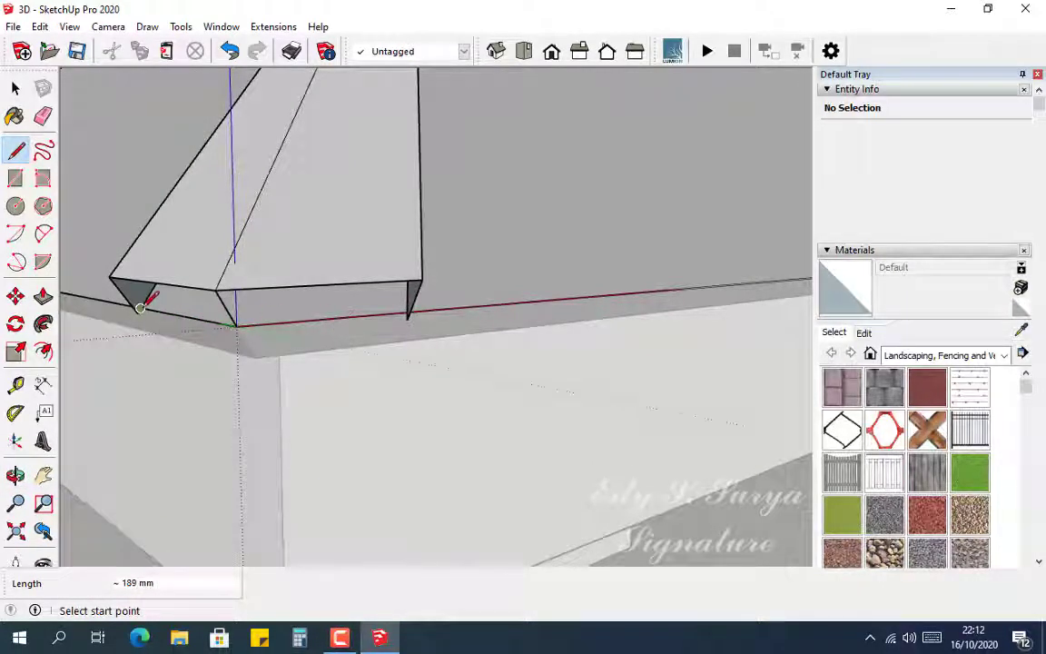
click(108, 276)
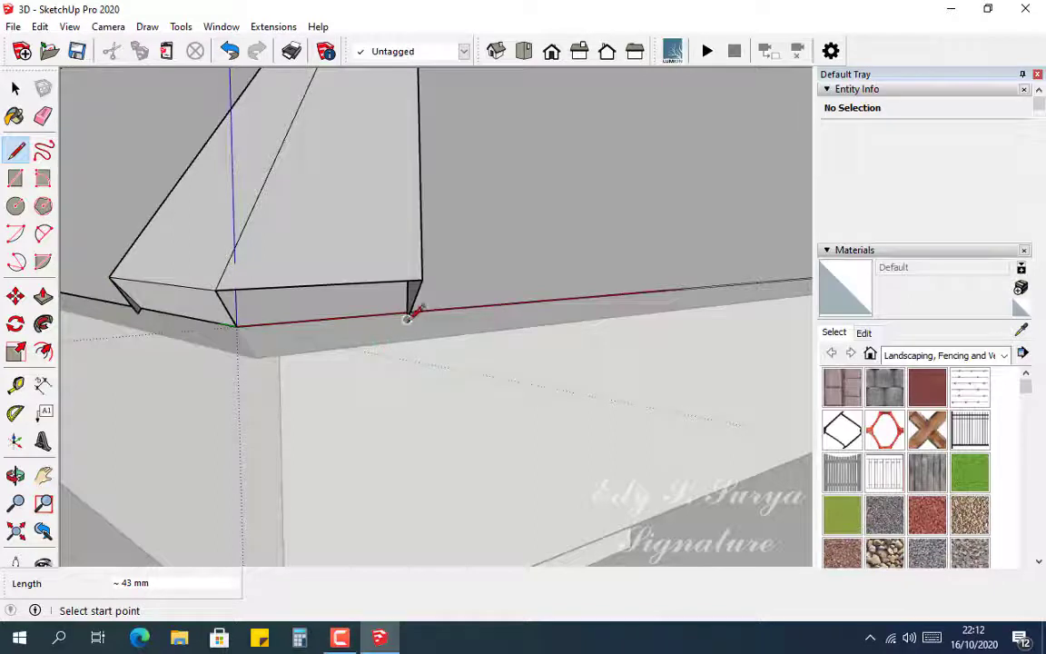
mouse_move(381, 300)
middle_down()
mouse_move(409, 307)
mouse_move(400, 309)
middle_up()
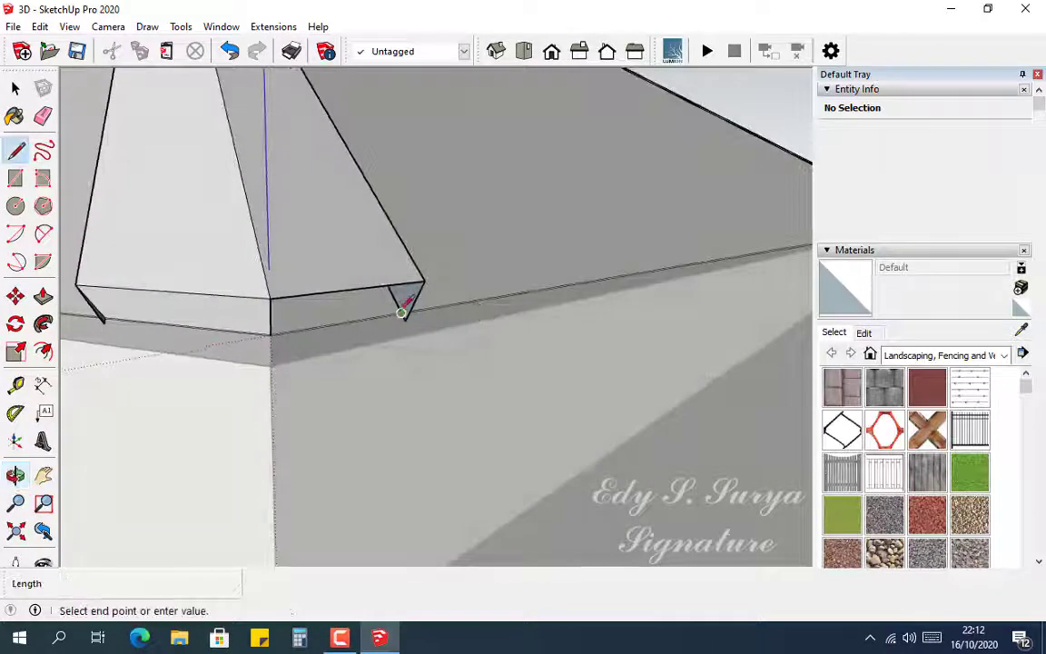
click(424, 280)
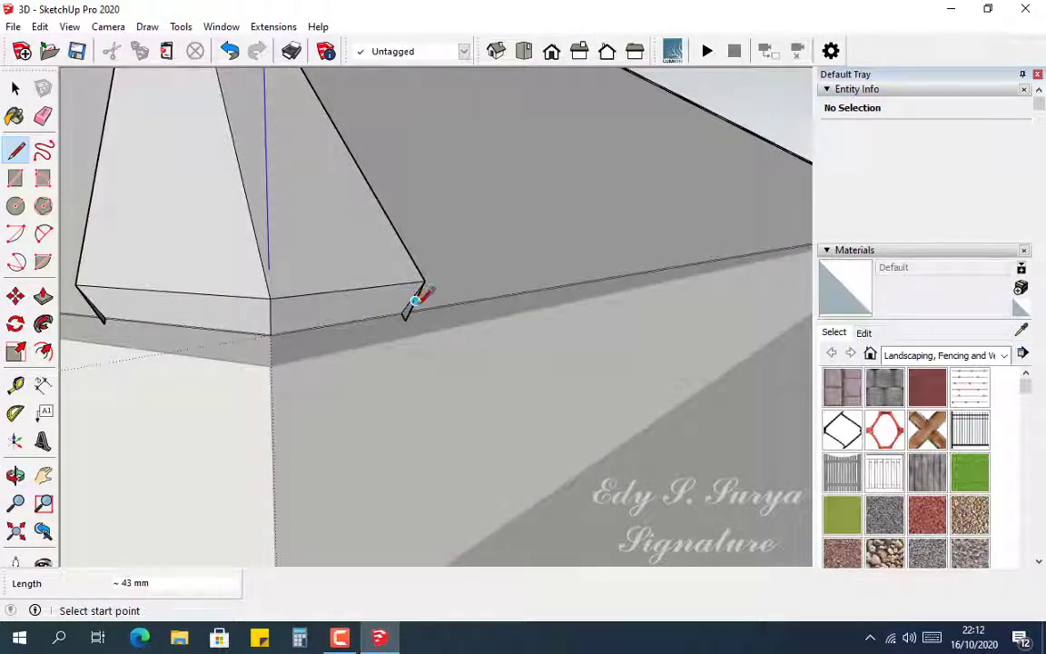
key(e)
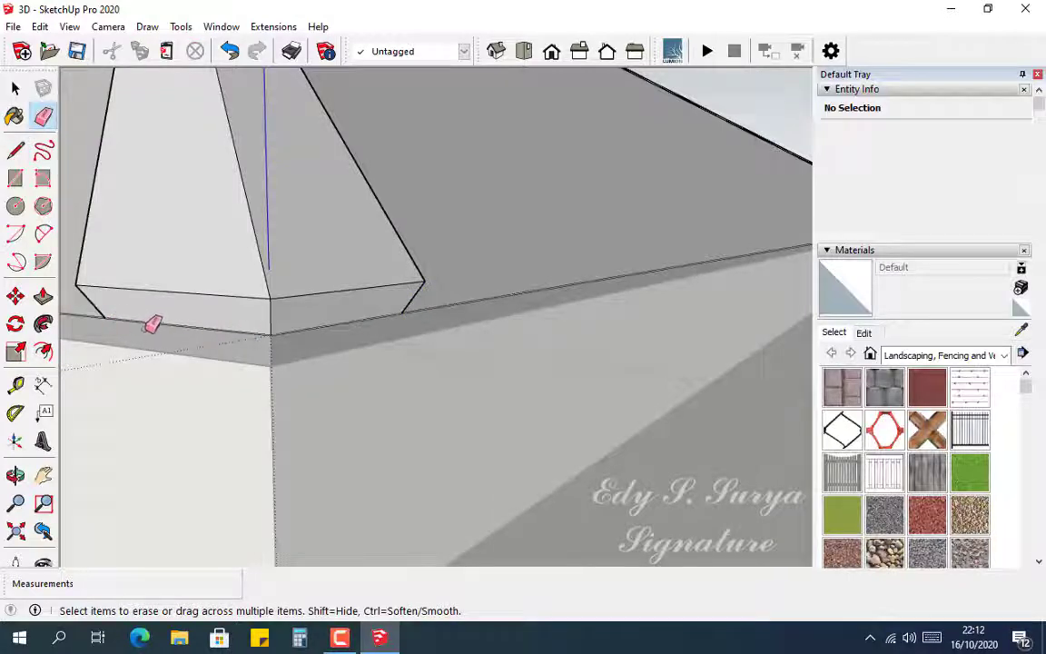
Draw closing lines across both open ends of the last corner's hip cap and erase its protruding tips.
middle_drag(242, 324, 684, 314)
scroll(683, 314, down, 8)
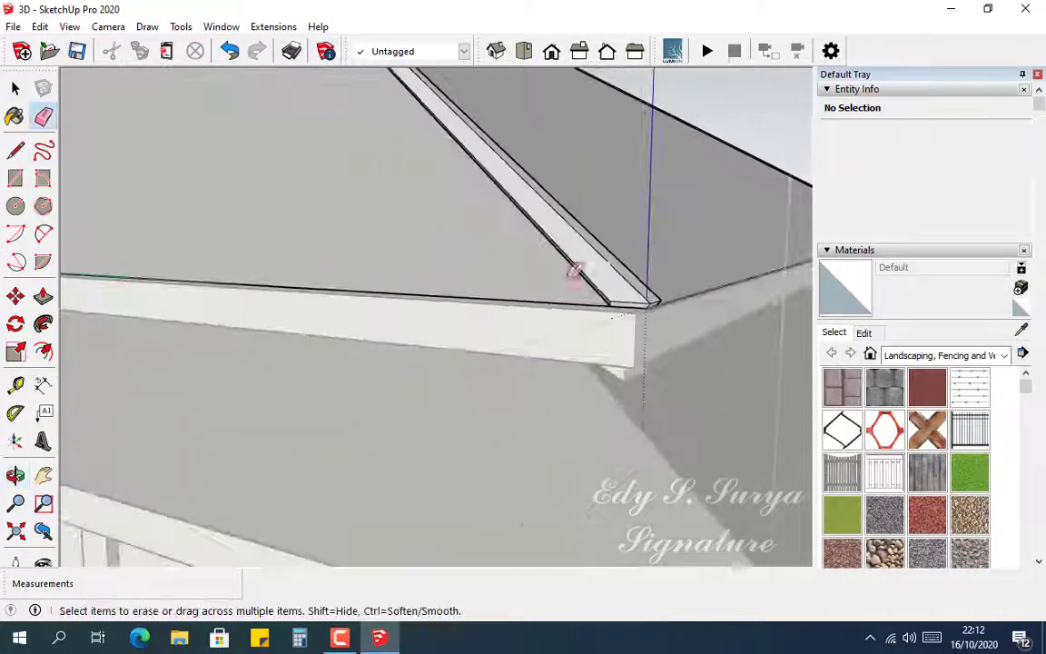
mouse_move(312, 242)
middle_down()
mouse_move(287, 259)
mouse_move(597, 292)
mouse_move(311, 297)
mouse_move(229, 320)
mouse_move(845, 316)
middle_up()
click(324, 360)
scroll(178, 405, up, 3)
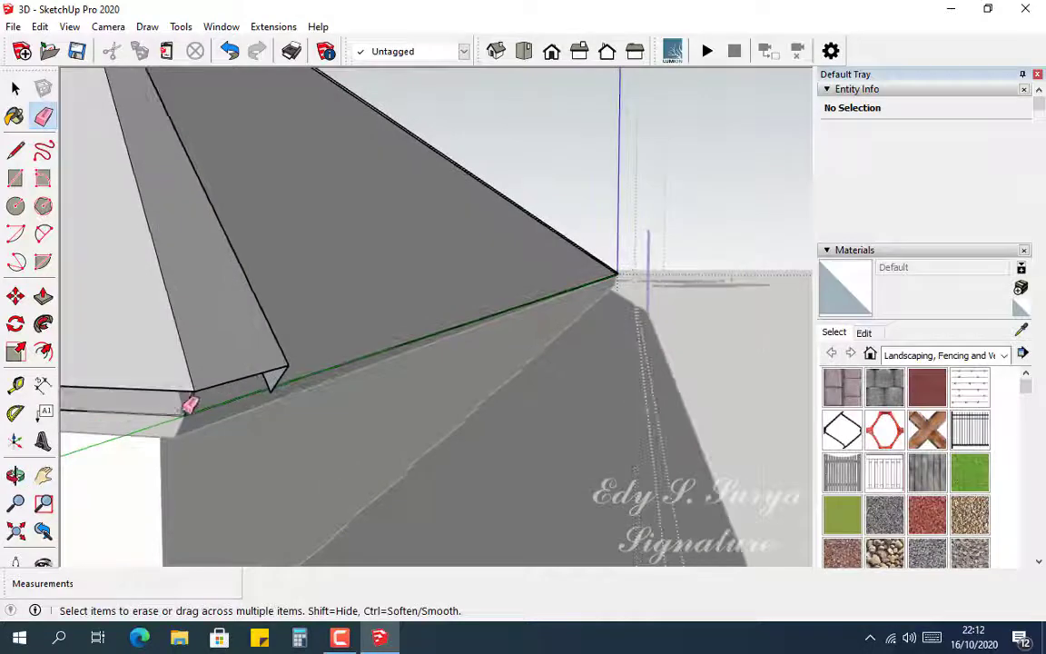
mouse_move(189, 404)
middle_down()
mouse_move(313, 380)
mouse_move(210, 385)
mouse_move(204, 373)
mouse_move(255, 364)
middle_up()
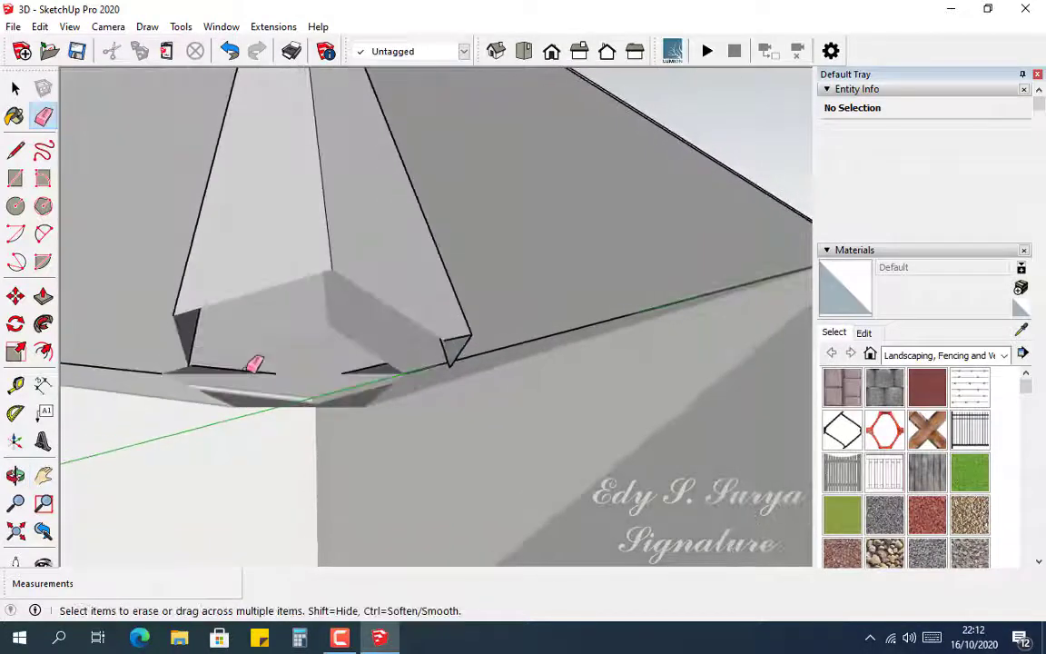
scroll(195, 365, down, 3)
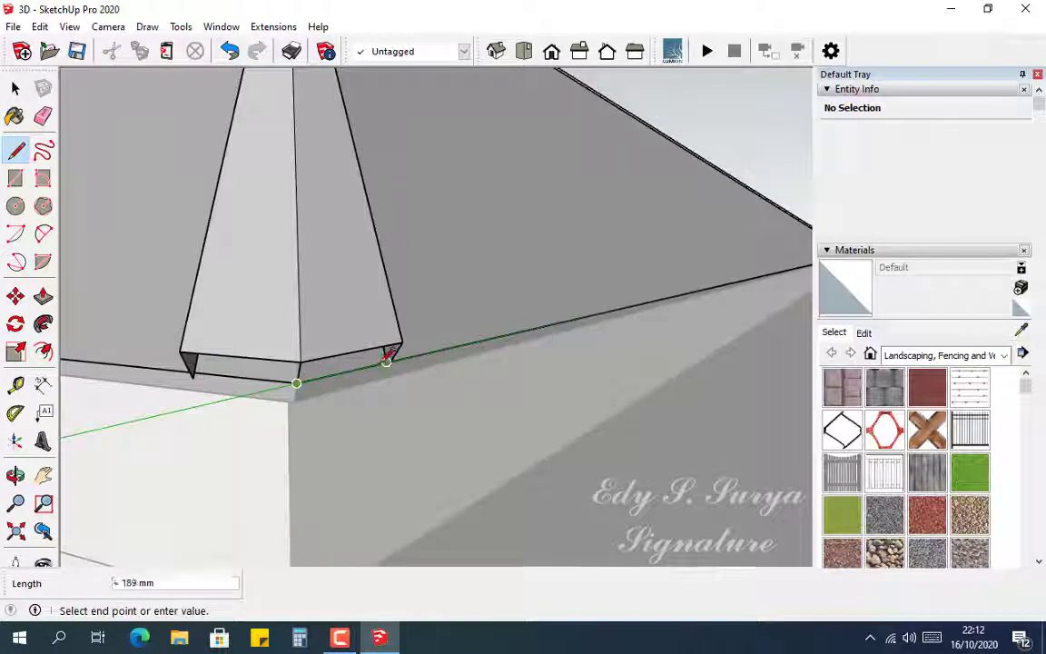
scroll(386, 363, up, 4)
scroll(386, 363, down, 3)
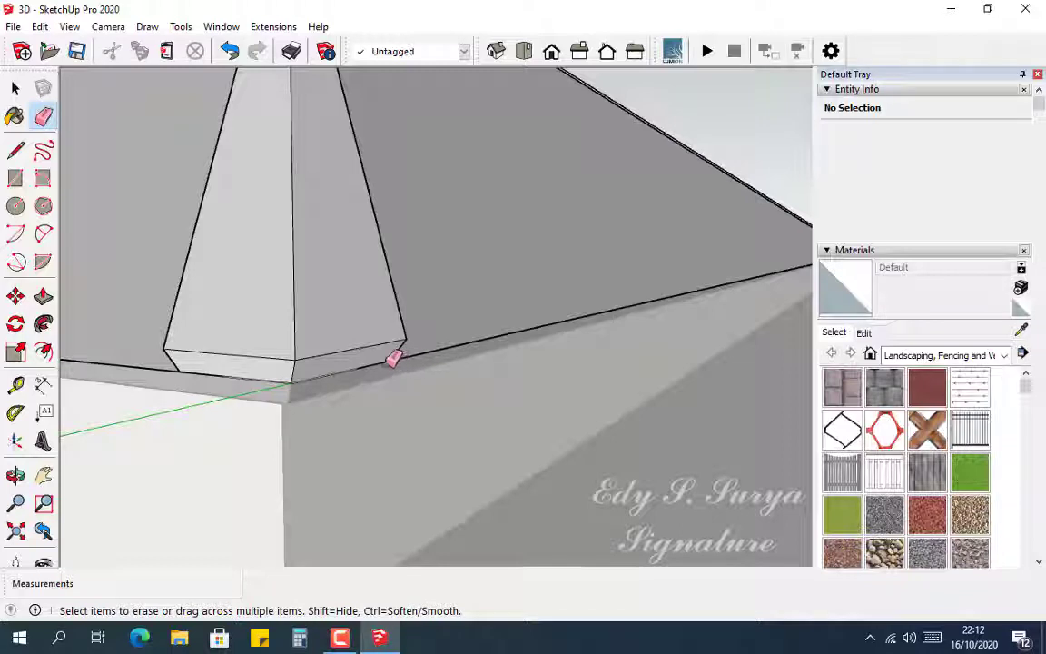
Leave the roof group's editing mode, keeping the whole roof group selected.
middle_drag(393, 359, 370, 343)
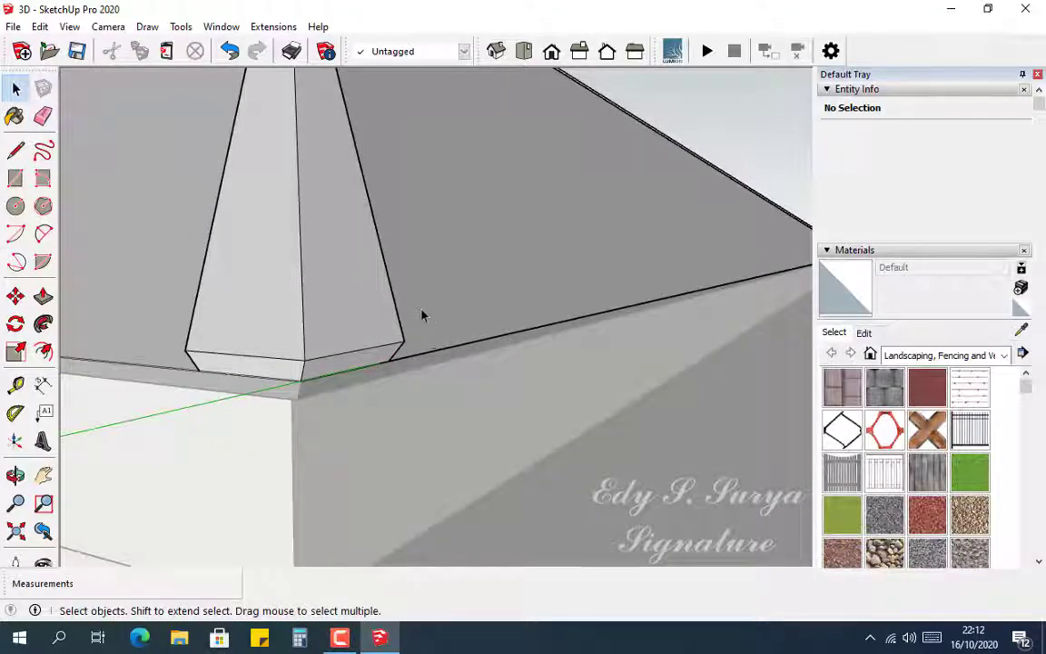
key(Escape)
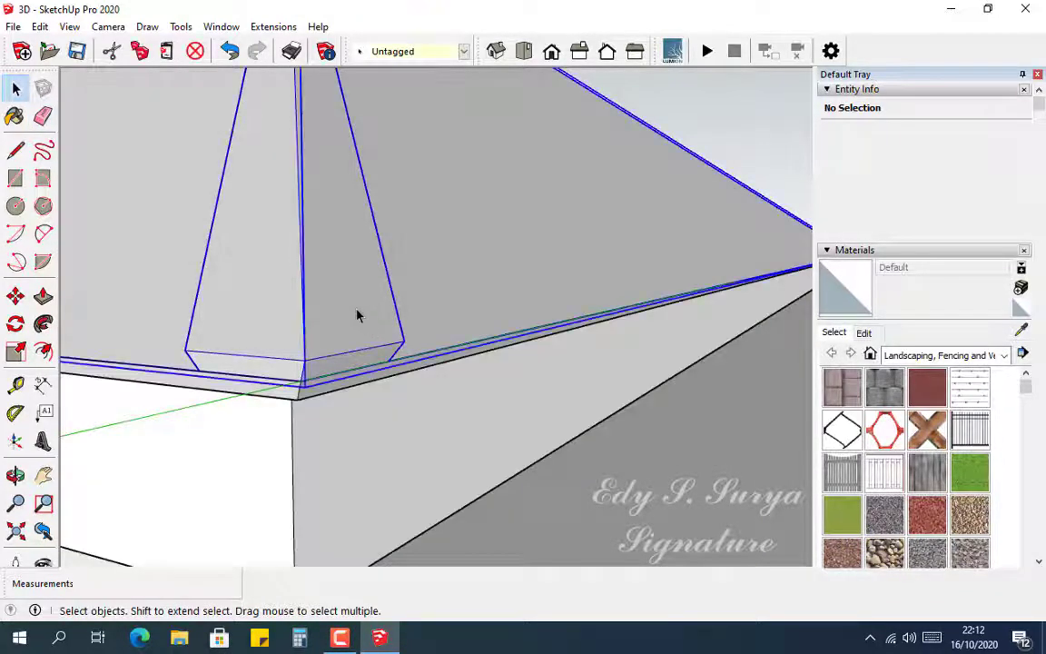
middle_drag(357, 315, 389, 333)
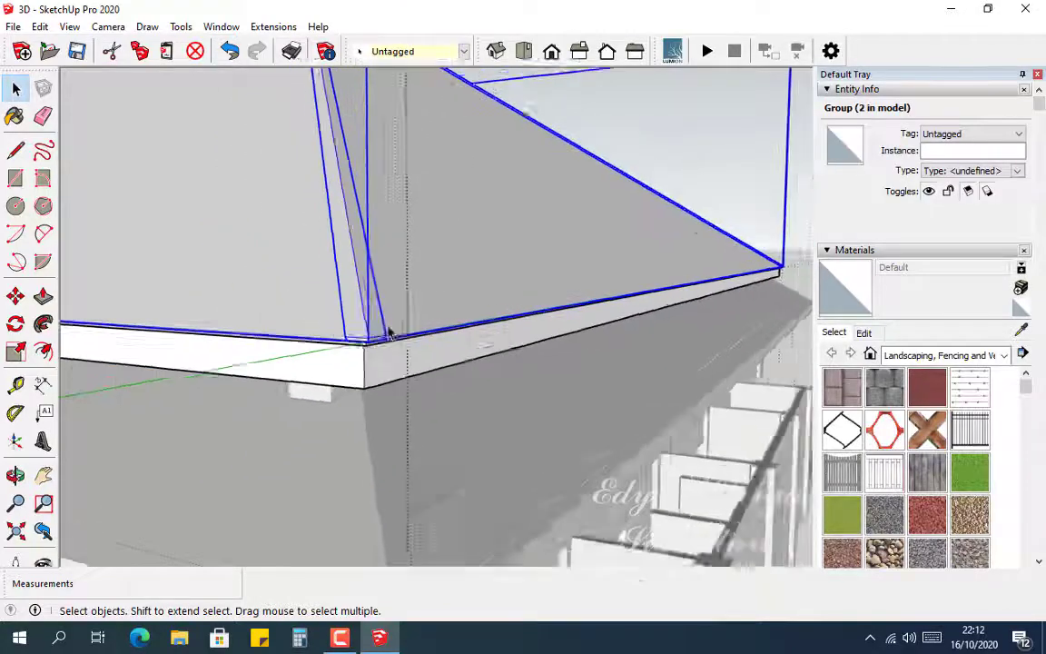
Clear the roof group's selection and examine the finished hip caps and eaves around the whole house.
scroll(388, 333, down, 6)
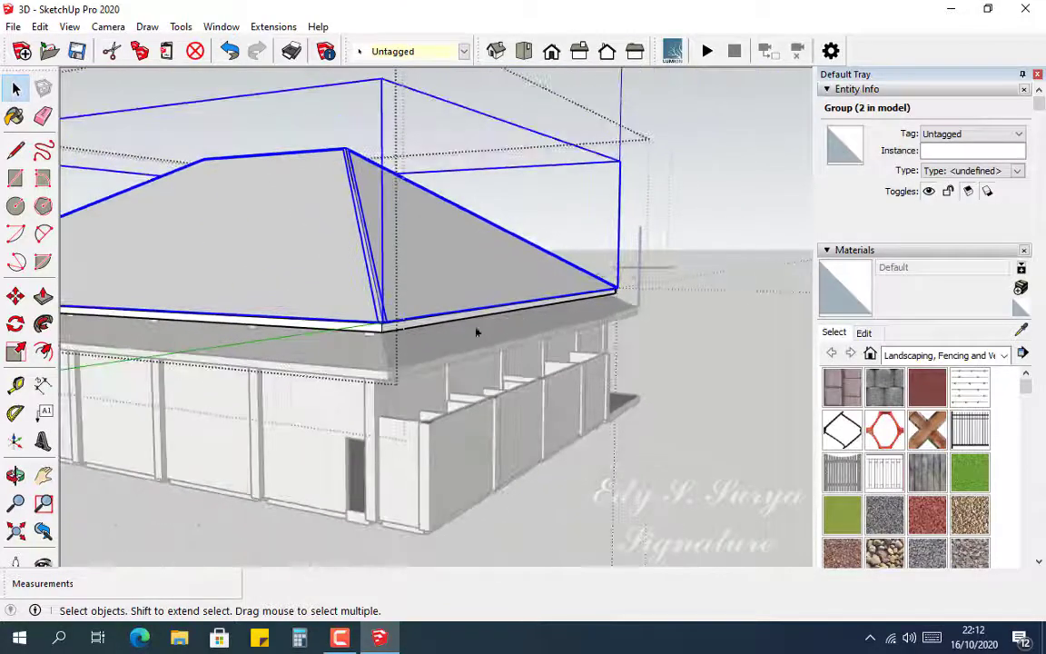
middle_drag(475, 332, 121, 331)
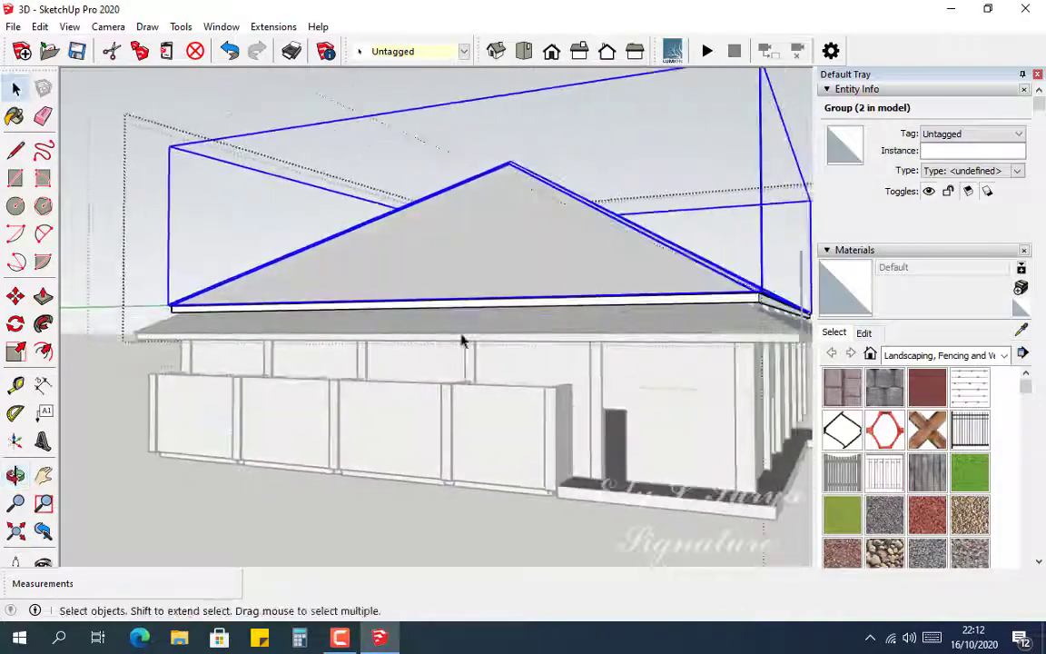
middle_drag(534, 336, 469, 335)
scroll(341, 339, down, 4)
scroll(474, 331, up, 2)
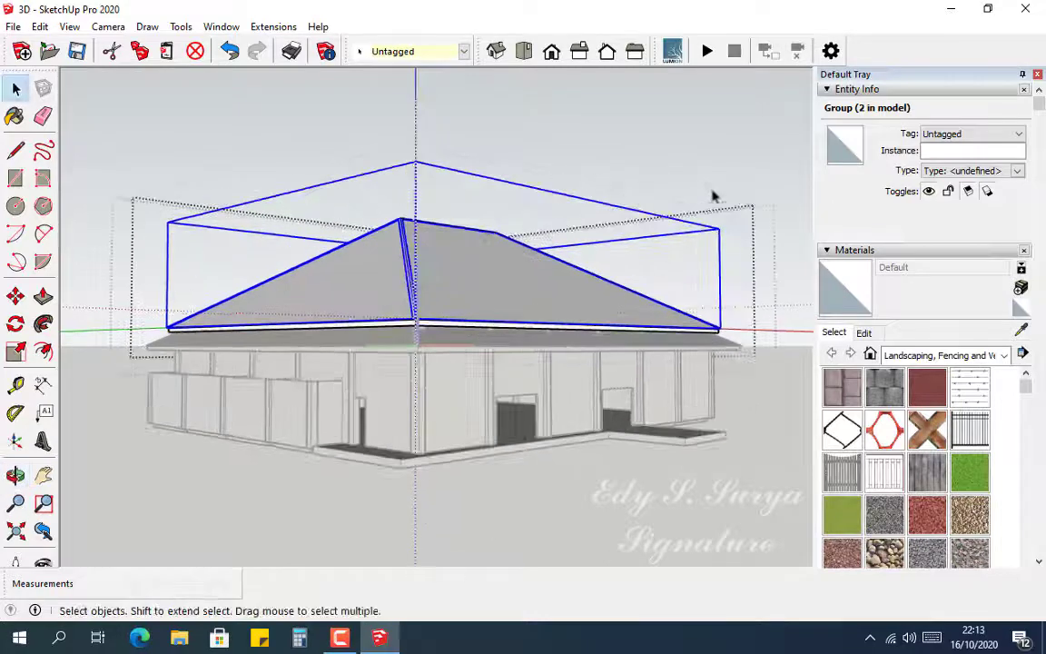
click(731, 148)
scroll(495, 336, up, 1)
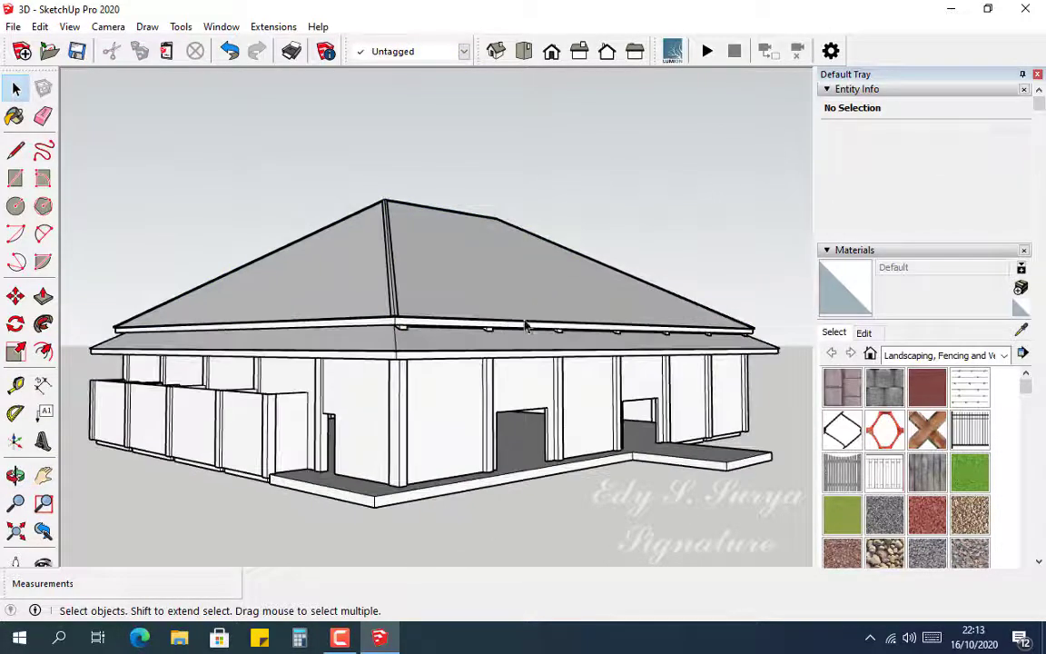
middle_drag(505, 339, 498, 341)
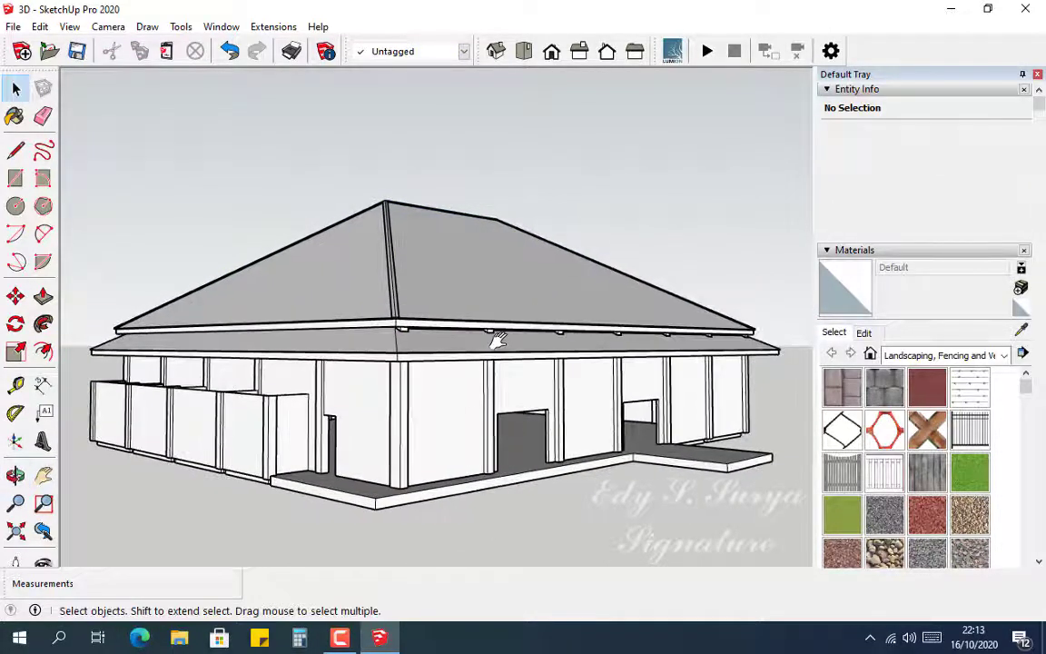
scroll(416, 210, up, 5)
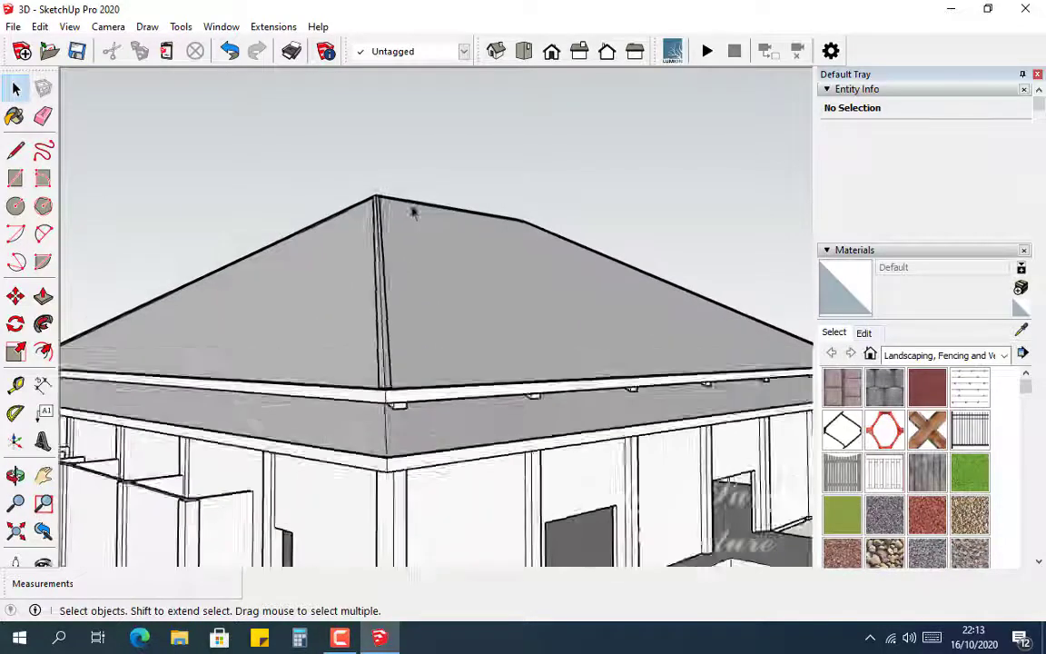
scroll(385, 262, down, 5)
scroll(384, 258, down, 2)
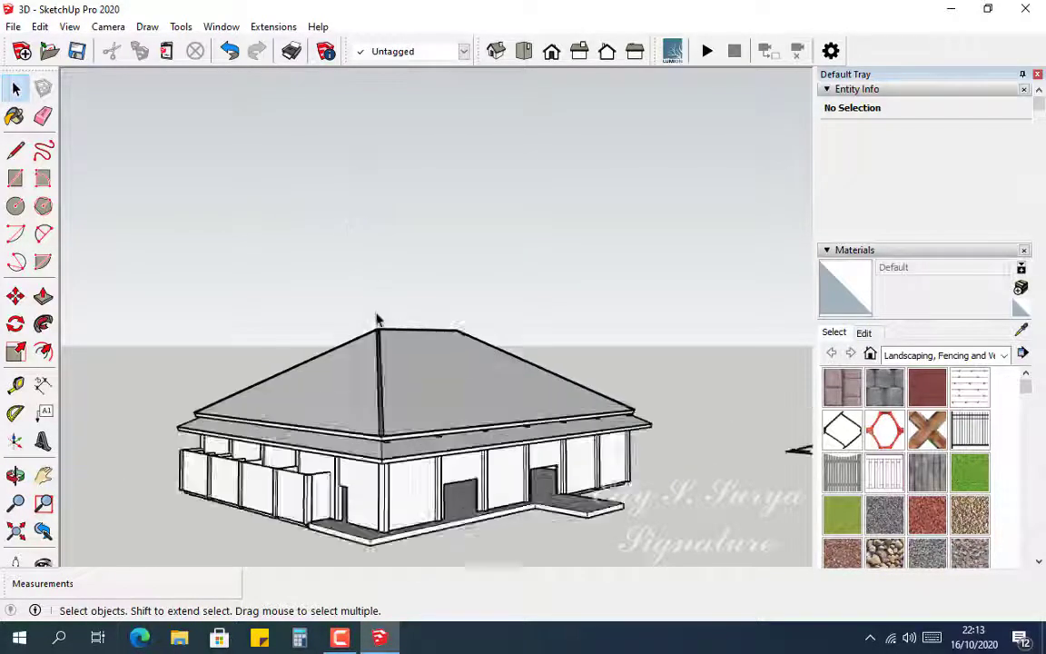
Examine up close how the hip caps meet the ridge cap at the roof peak and the eave at the corner.
scroll(380, 323, up, 5)
scroll(392, 352, down, 4)
scroll(395, 371, up, 4)
scroll(395, 370, up, 5)
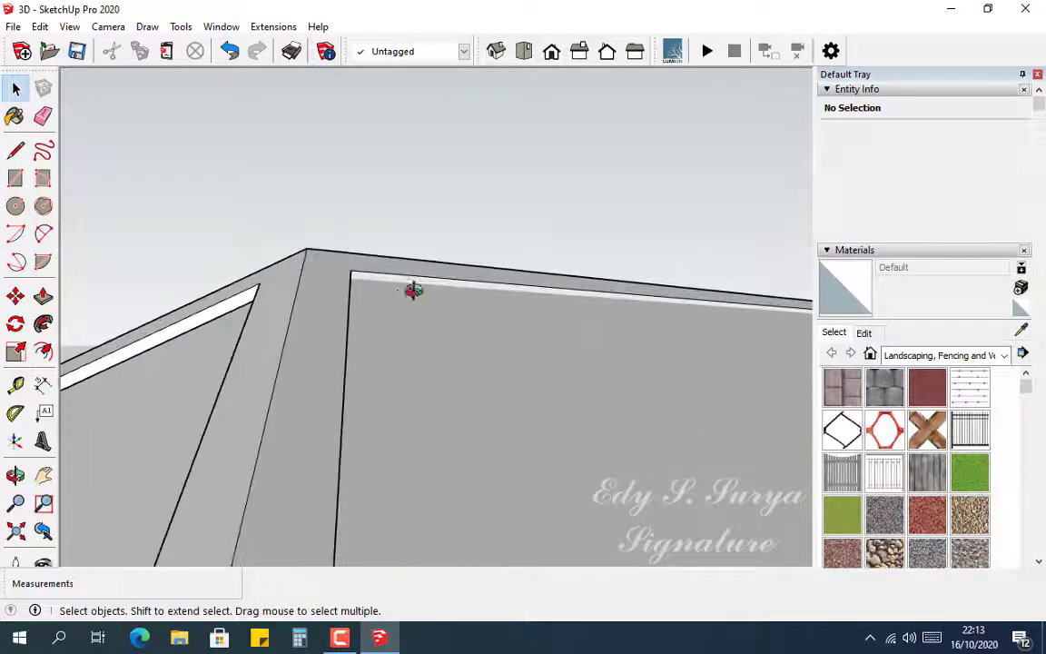
middle_drag(414, 289, 52, 210)
scroll(351, 284, up, 2)
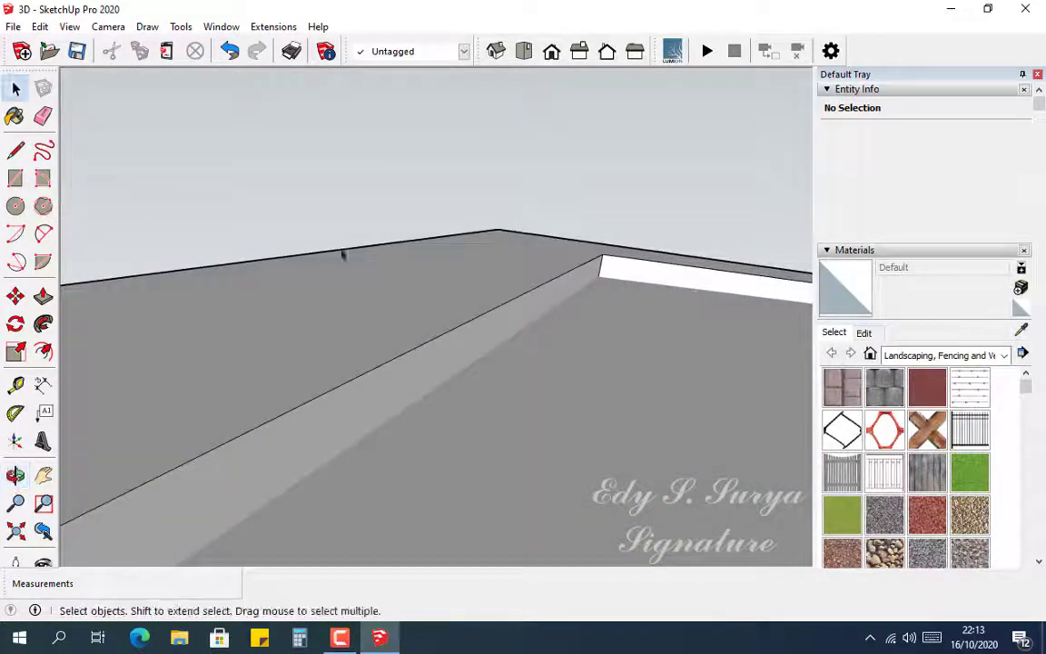
scroll(489, 264, down, 5)
scroll(489, 263, down, 4)
scroll(102, 315, up, 8)
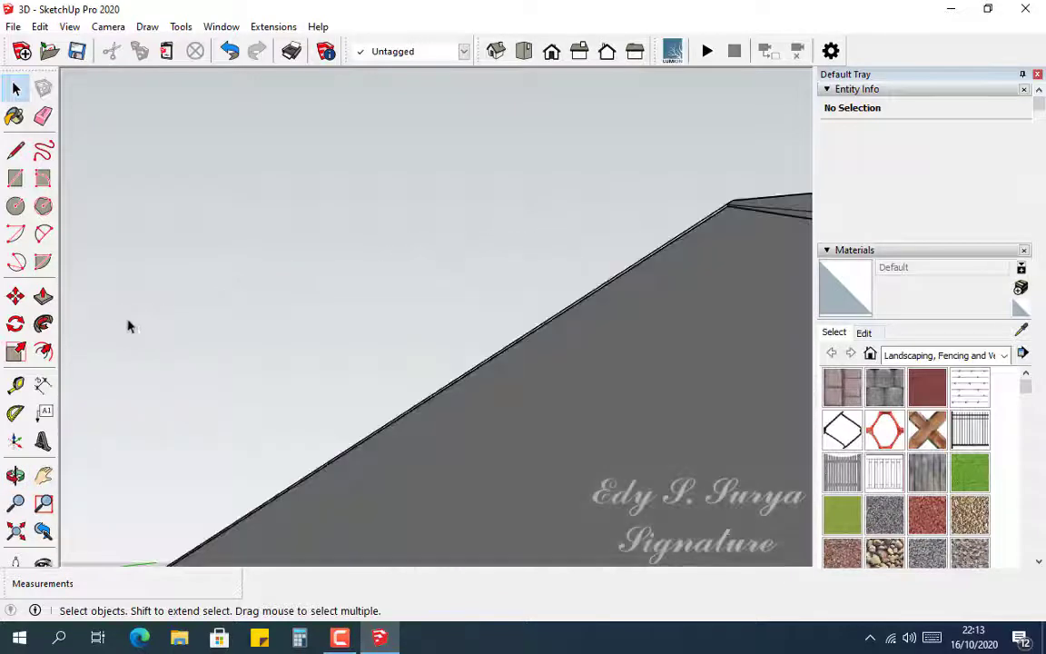
scroll(130, 325, down, 3)
scroll(212, 356, up, 5)
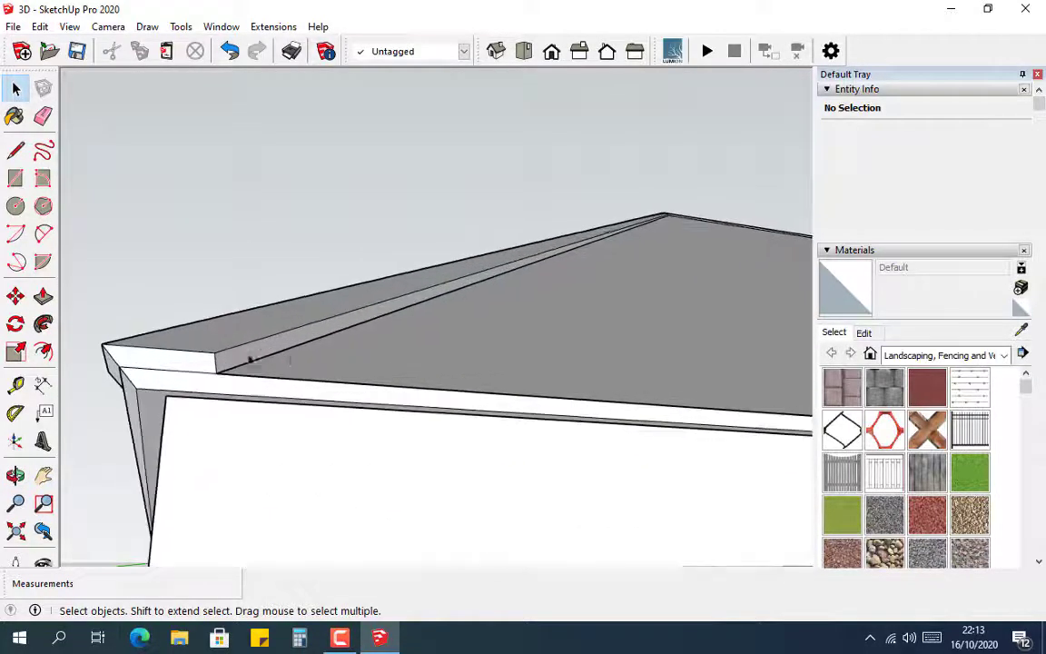
middle_drag(290, 361, 249, 417)
shift+middle_drag(517, 317, 36, 576)
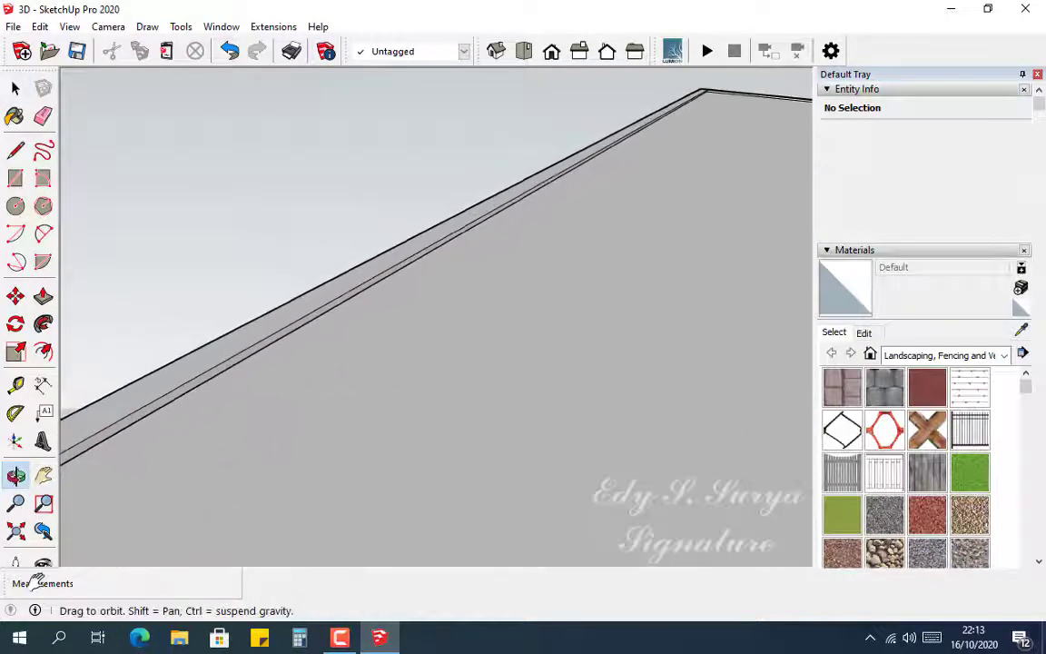
shift+middle_drag(689, 137, 508, 259)
scroll(498, 262, up, 2)
scroll(553, 206, up, 1)
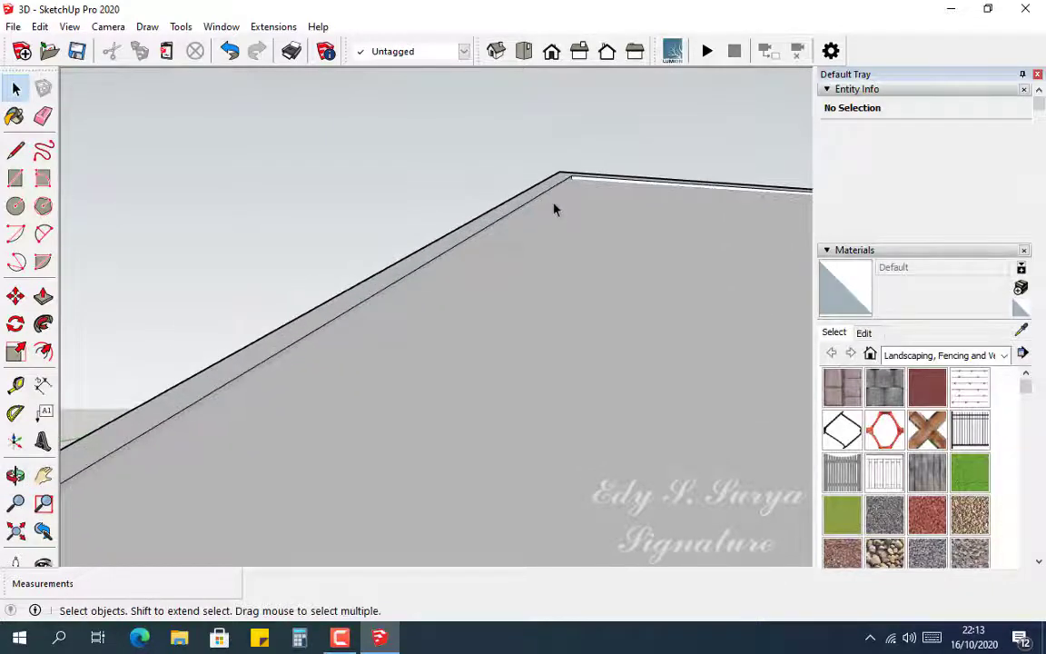
scroll(554, 205, down, 6)
scroll(556, 207, down, 2)
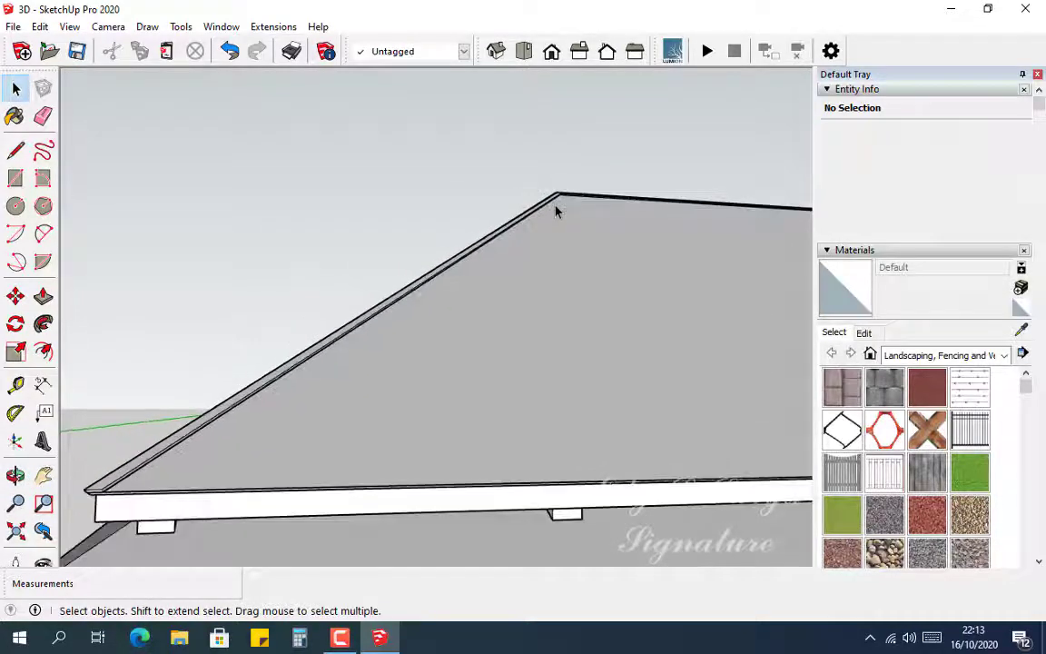
scroll(560, 195, up, 3)
scroll(568, 204, down, 2)
scroll(570, 215, up, 4)
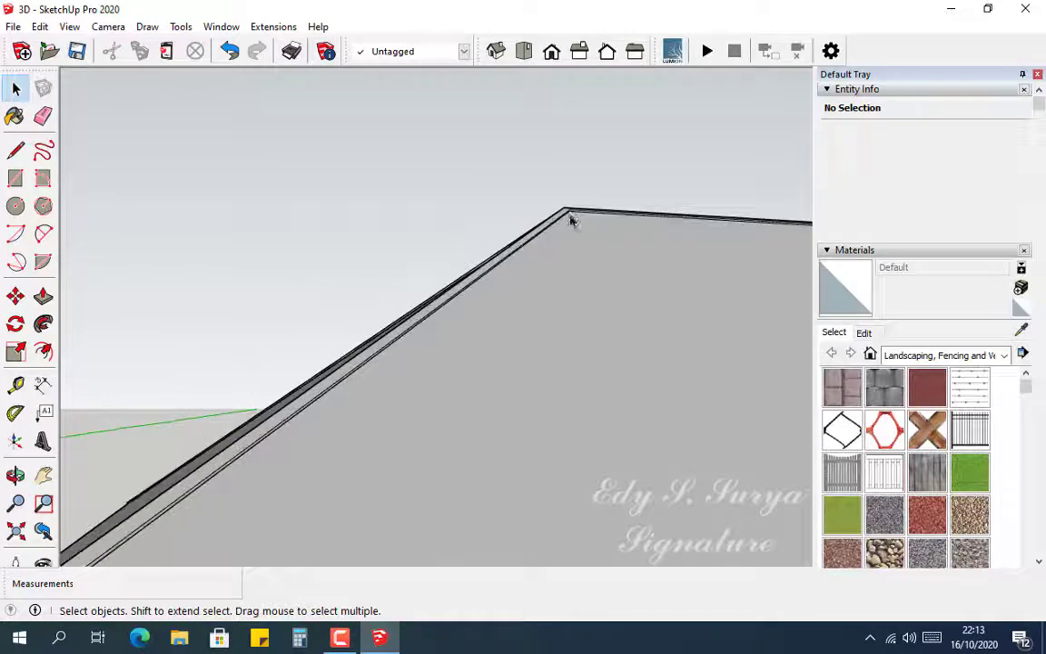
scroll(581, 215, up, 1)
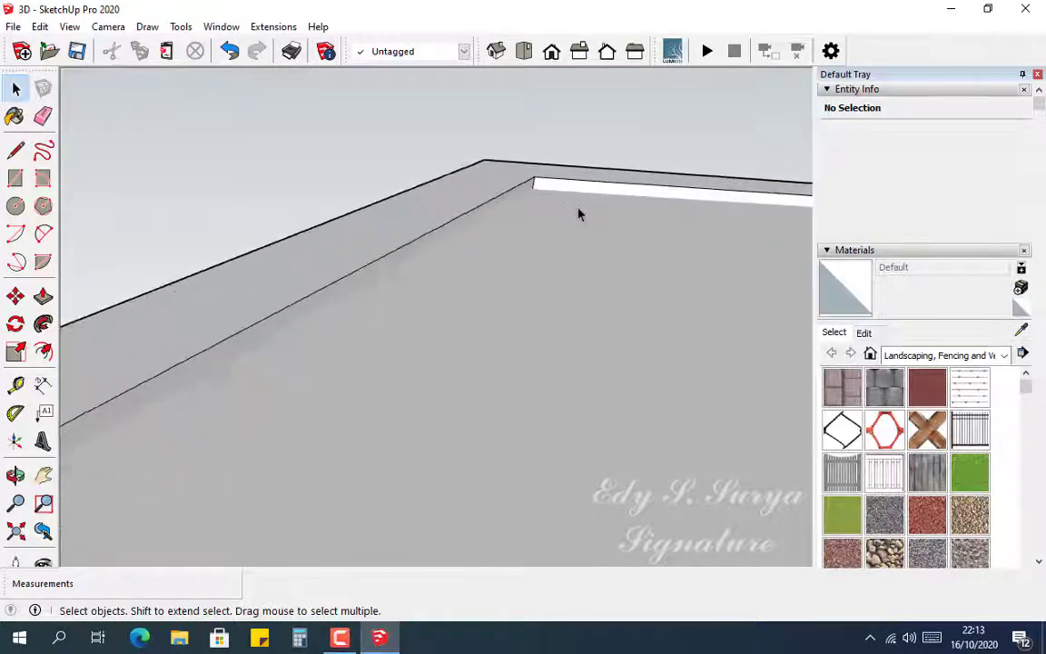
Try to move the narrow side face of the roof recess near the peak by about 15 mm from inside the roof group.
middle_drag(579, 205, 579, 175)
scroll(578, 175, up, 3)
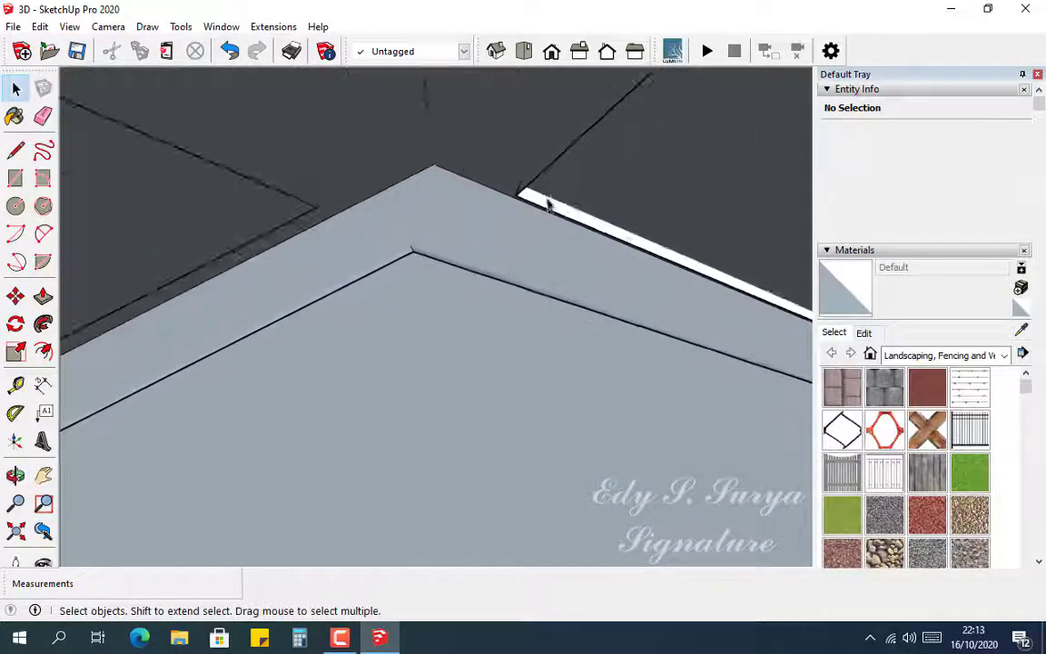
scroll(540, 207, up, 3)
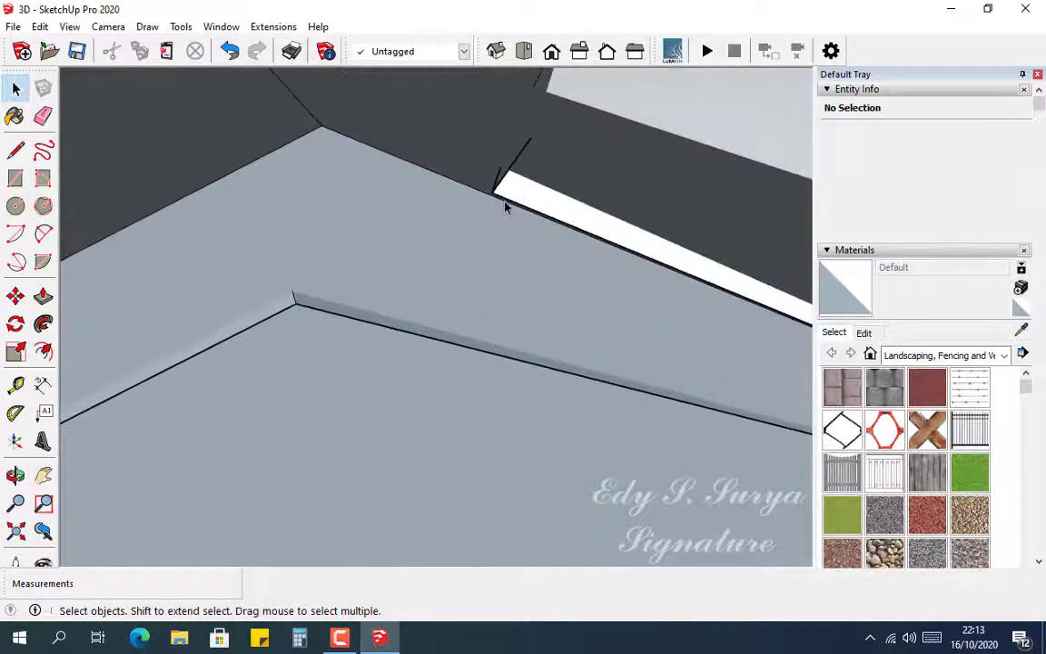
click(525, 195)
mouse_move(525, 195)
middle_down()
mouse_move(598, 192)
mouse_move(530, 216)
middle_up()
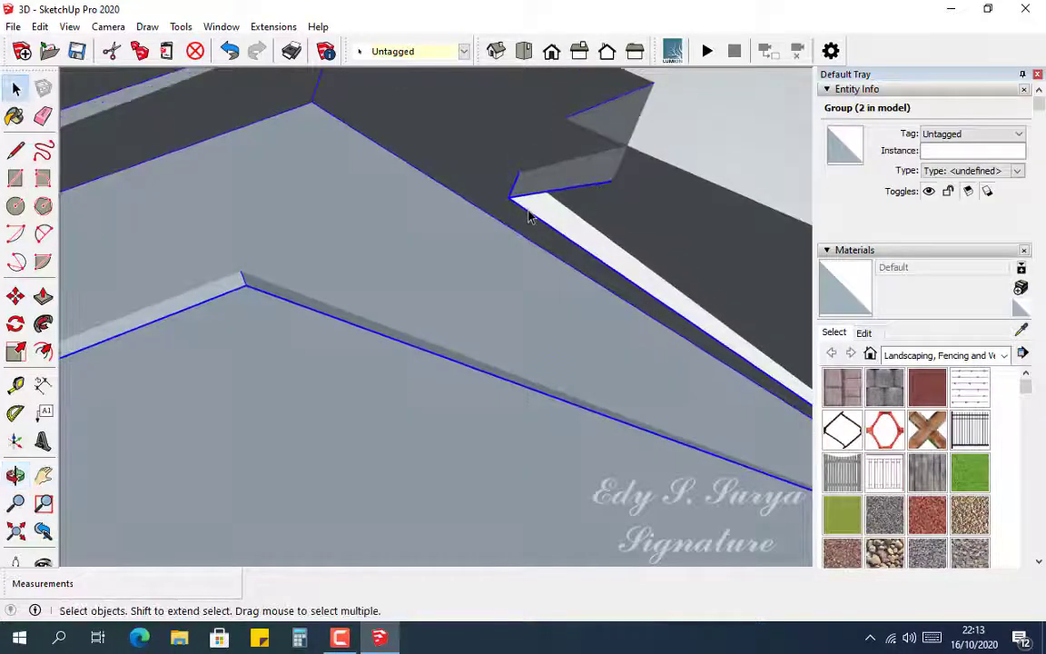
click(530, 210)
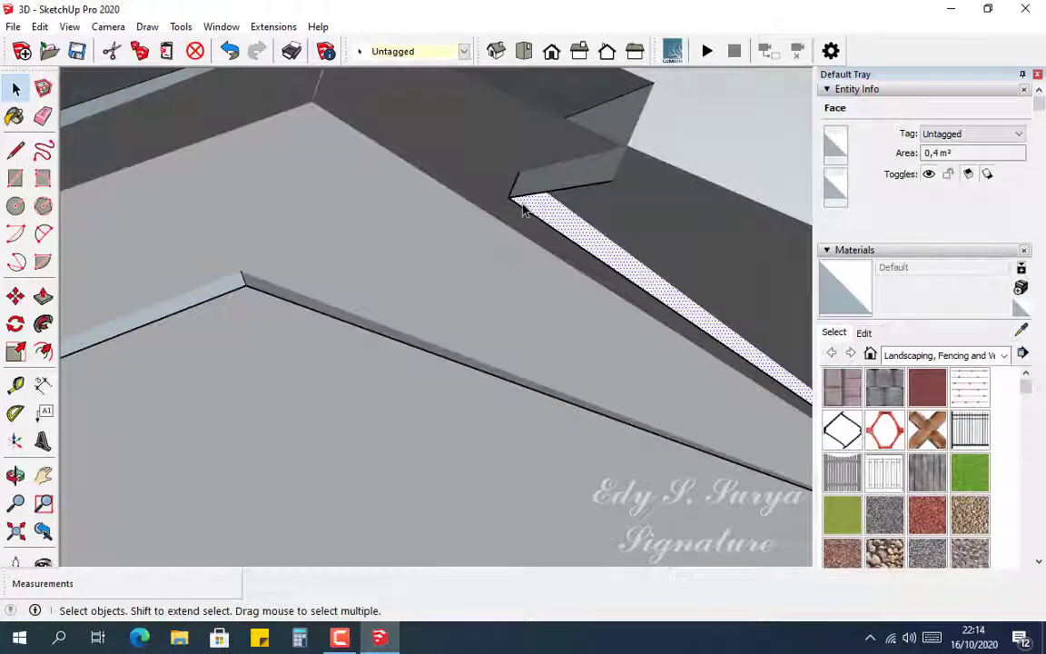
click(515, 196)
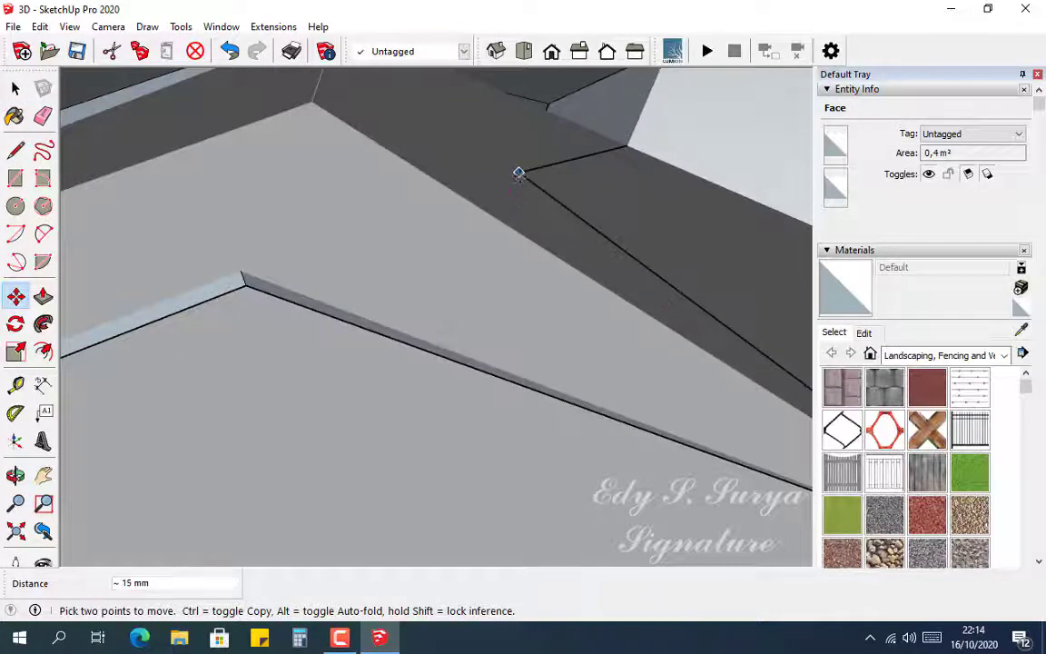
middle_drag(531, 184, 505, 162)
scroll(505, 161, down, 10)
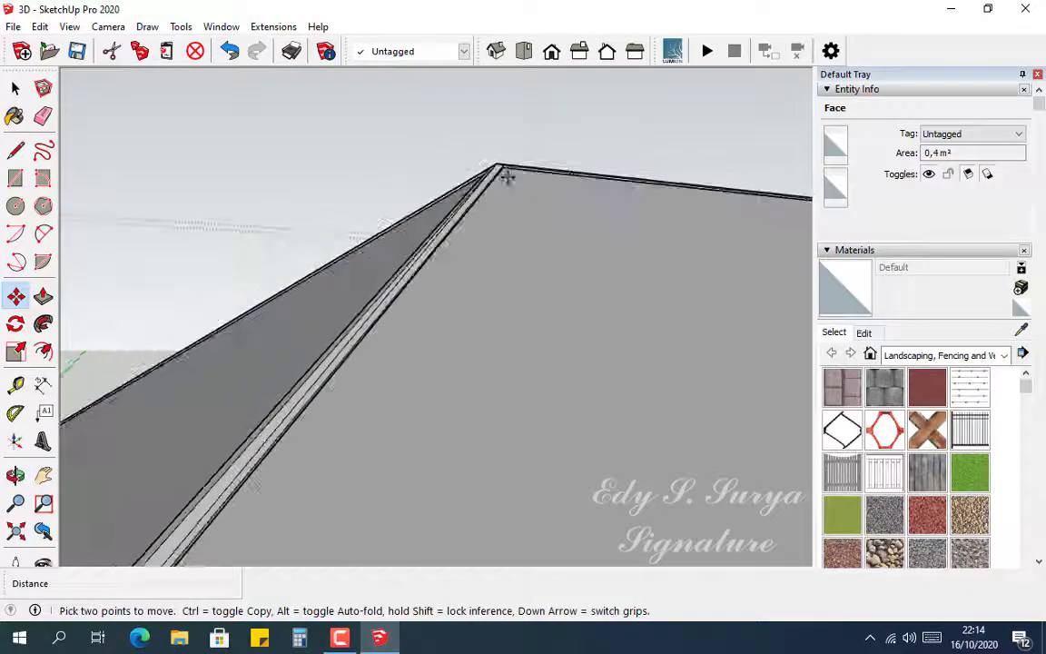
scroll(367, 355, up, 8)
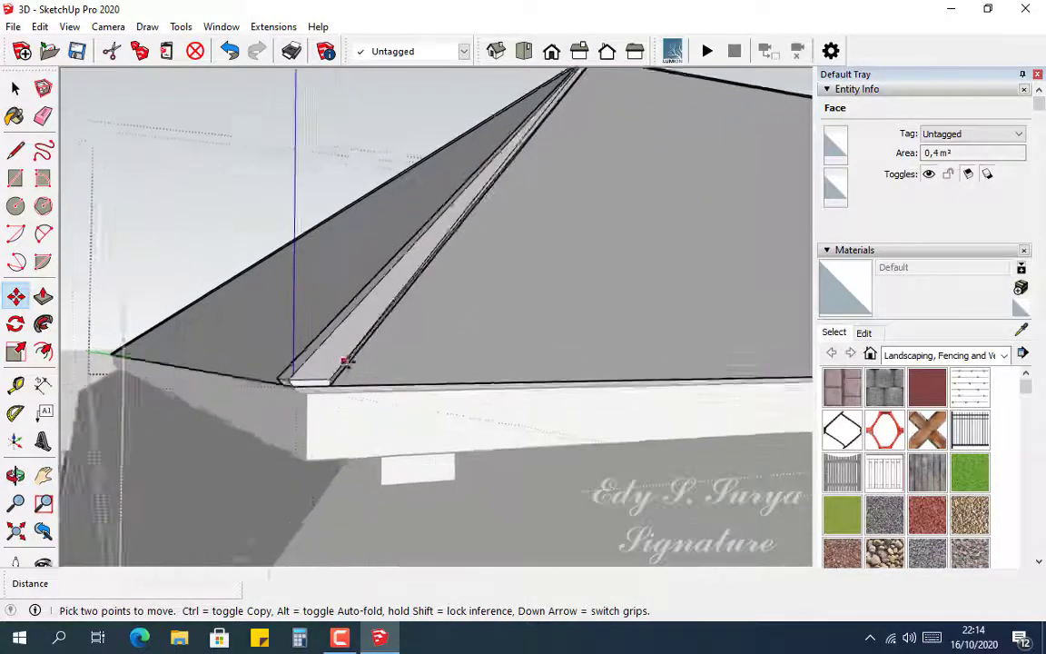
middle_drag(377, 356, 482, 266)
scroll(466, 299, up, 3)
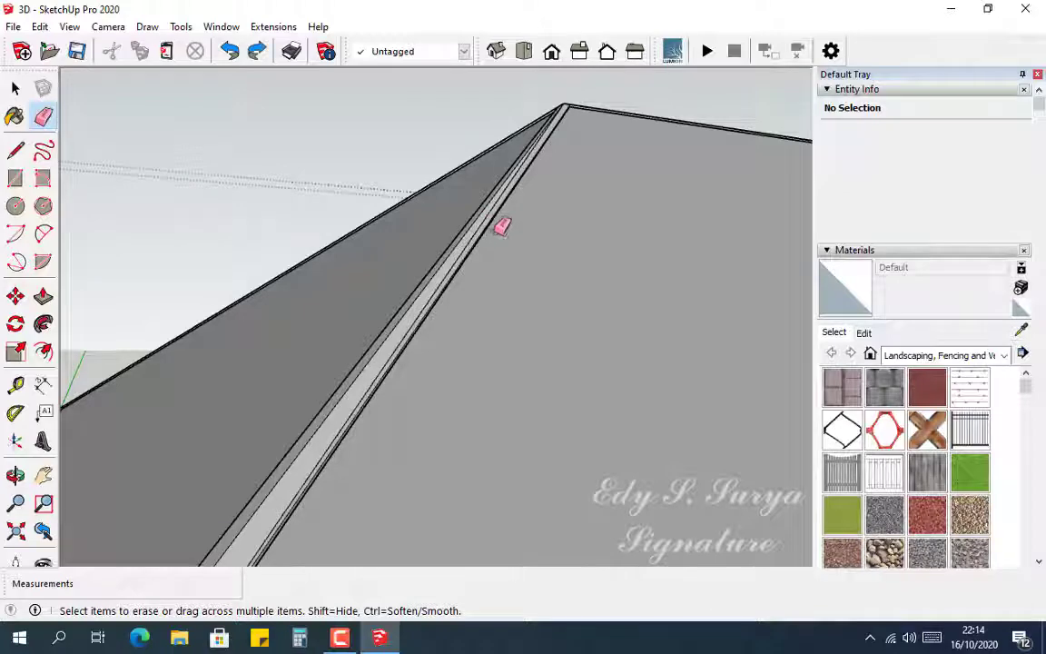
scroll(520, 226, down, 3)
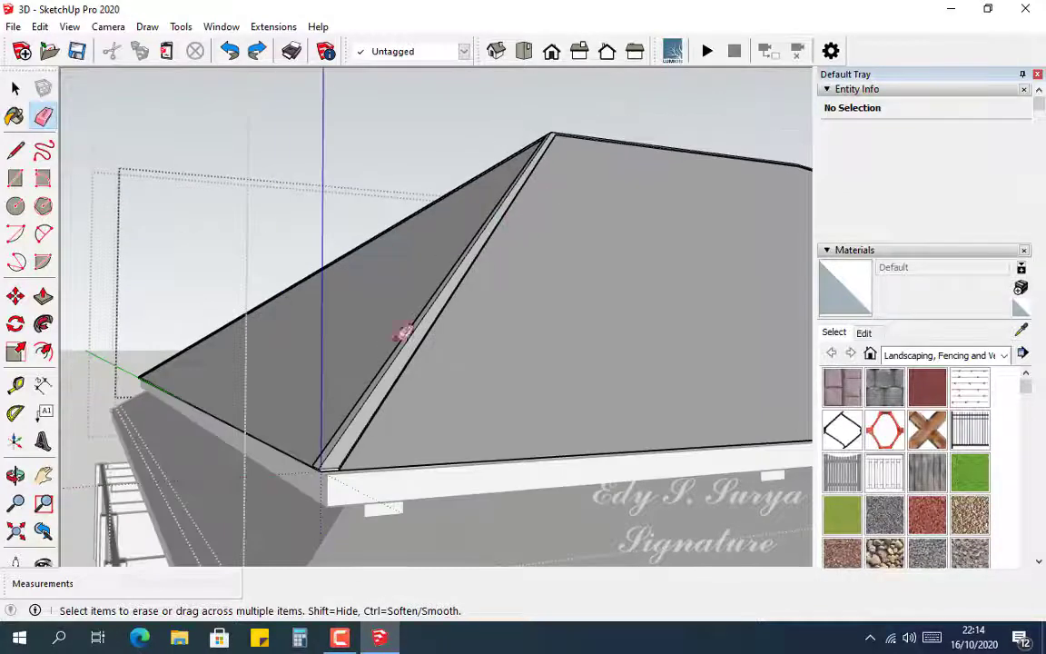
scroll(363, 437, up, 3)
mouse_move(461, 310)
middle_down()
mouse_move(418, 309)
mouse_move(483, 260)
middle_up()
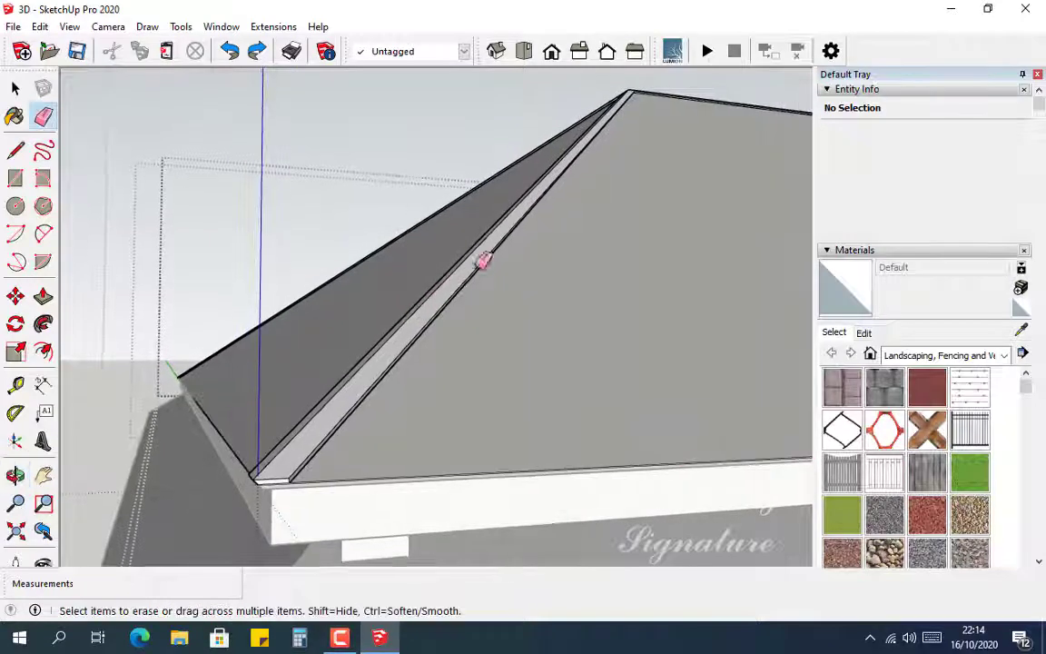
mouse_move(562, 199)
middle_down()
mouse_move(498, 257)
mouse_move(434, 287)
mouse_move(242, 307)
middle_up()
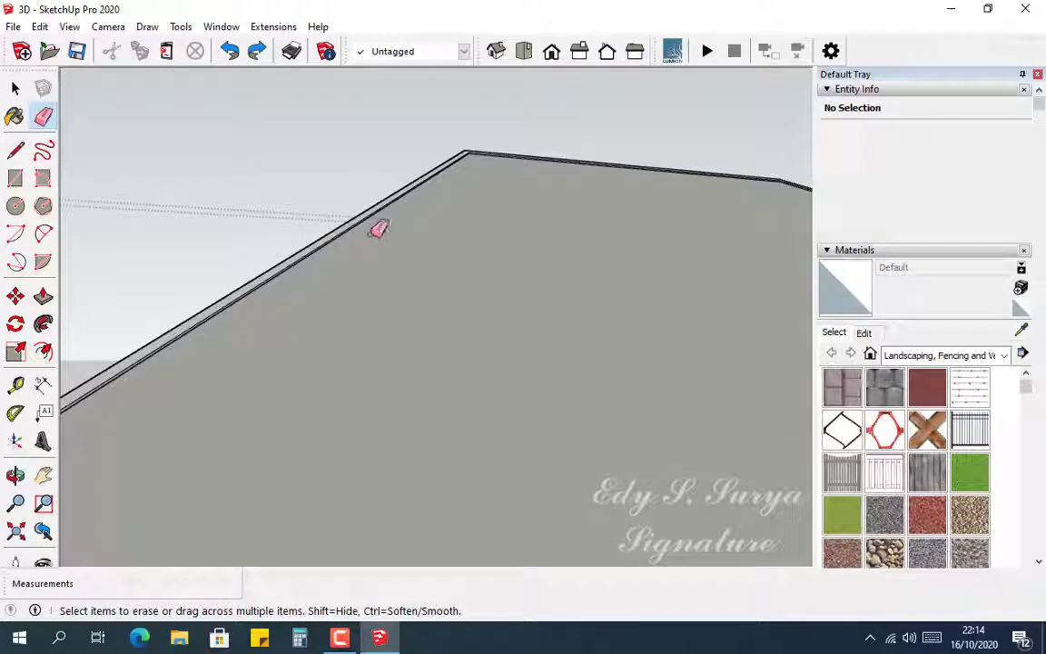
Draw a line about 18,340 mm long along the recessed roof face's hip edge, from the eave corner to the inner corner at the peak.
middle_drag(340, 239, 511, 185)
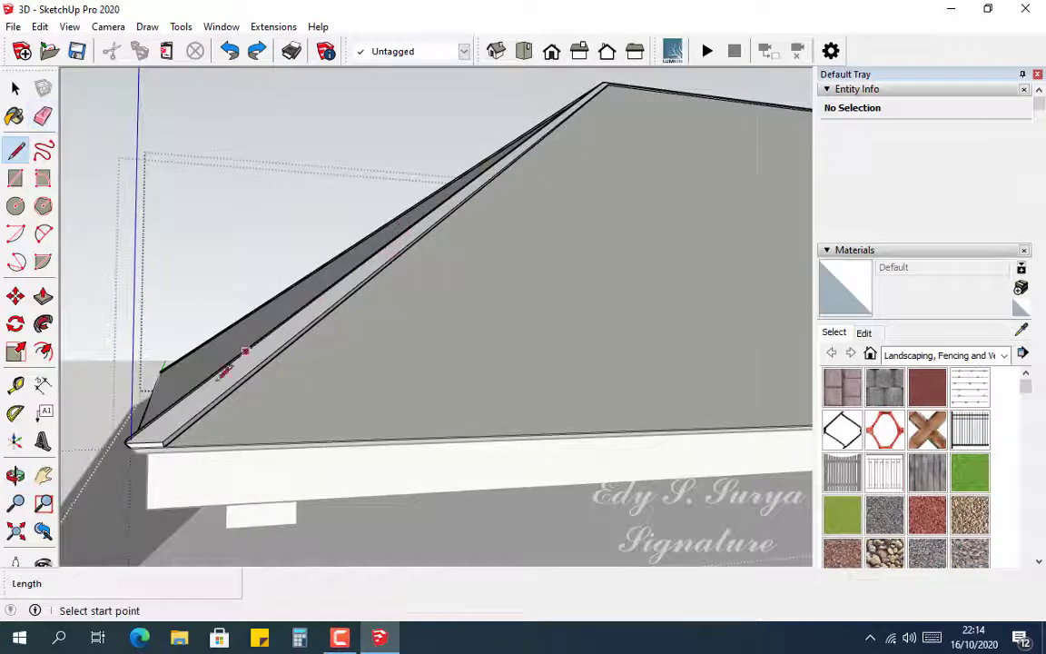
scroll(171, 434, up, 3)
scroll(245, 412, down, 4)
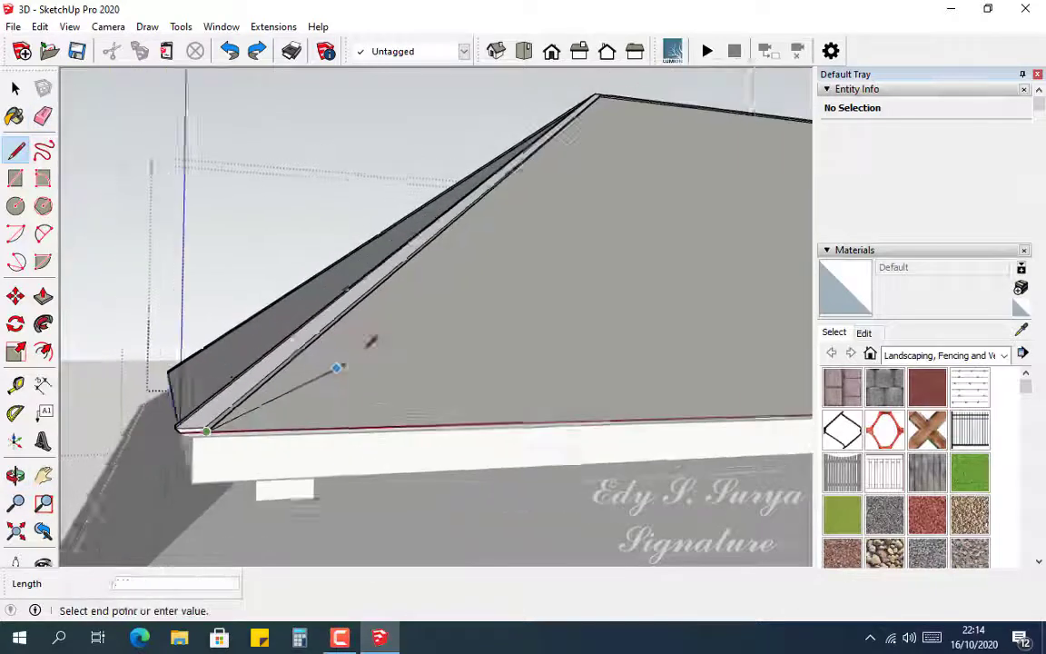
shift+middle_drag(538, 187, 271, 372)
scroll(270, 372, up, 2)
scroll(346, 281, up, 5)
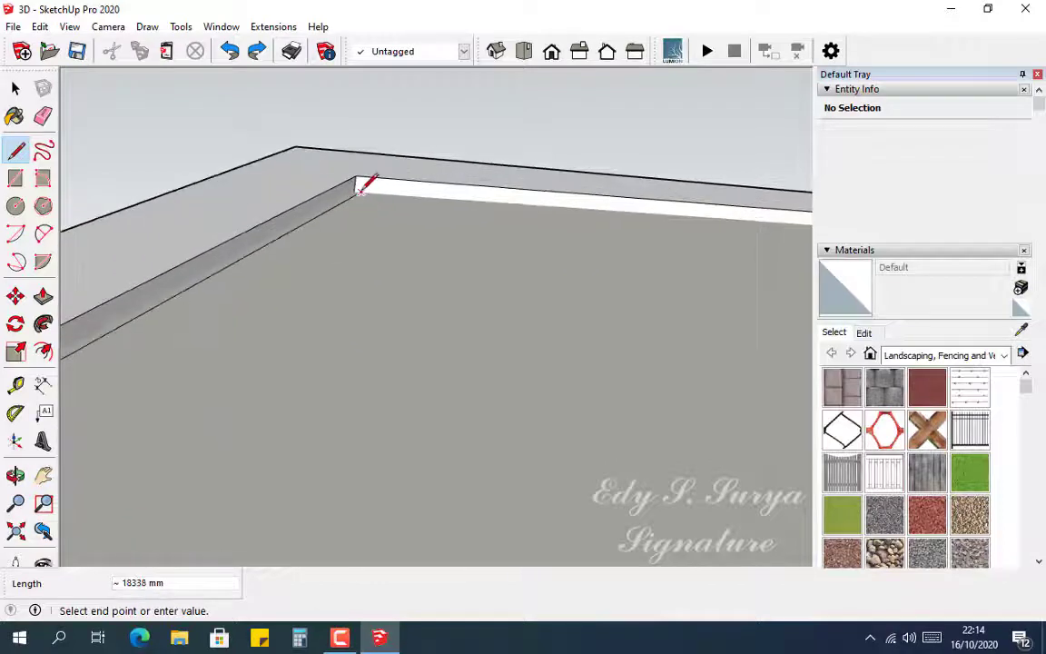
click(354, 191)
Draw a line about 9,880 mm long along the recessed face's ridge edge, from one inner peak corner to the other.
scroll(175, 331, down, 4)
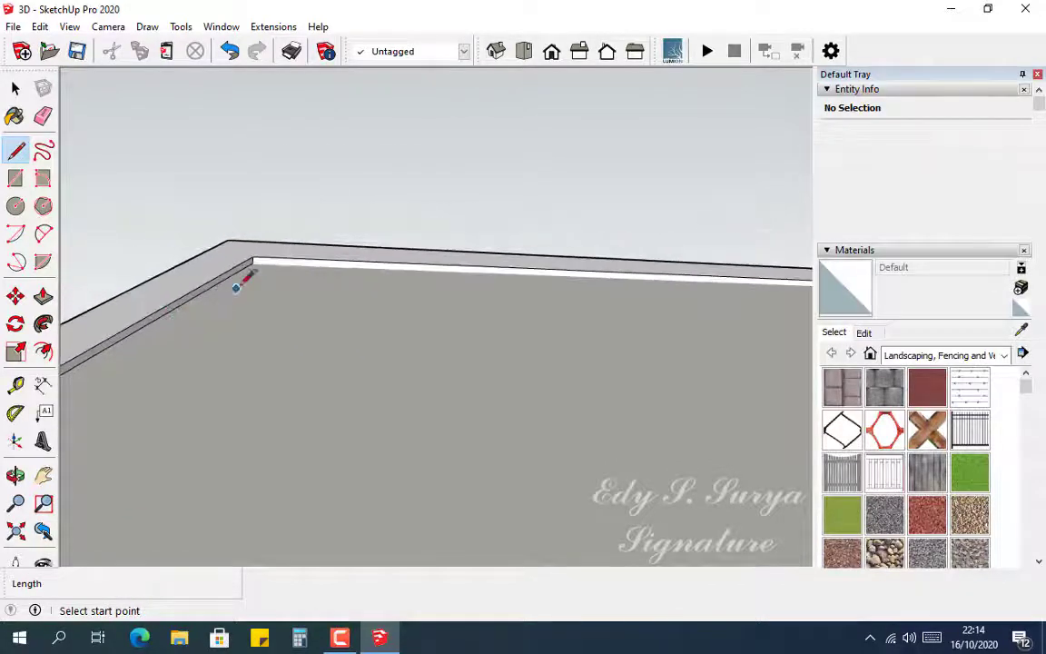
click(252, 264)
scroll(306, 425, down, 1)
shift+middle_drag(504, 373, 74, 378)
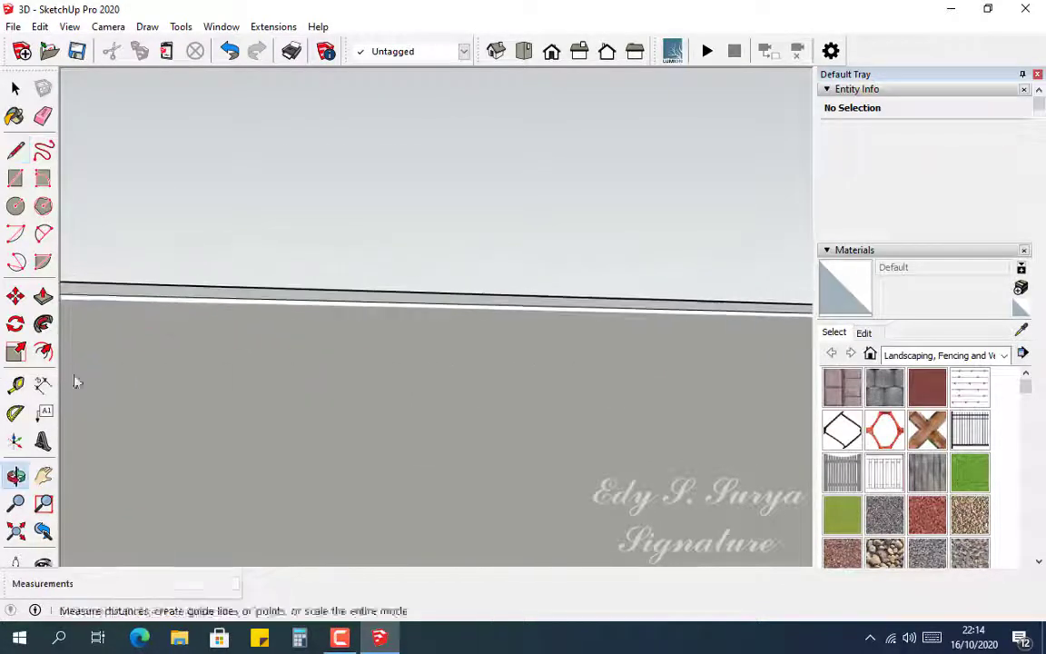
shift+middle_drag(273, 354, 218, 356)
shift+middle_drag(718, 346, 509, 345)
scroll(583, 318, up, 4)
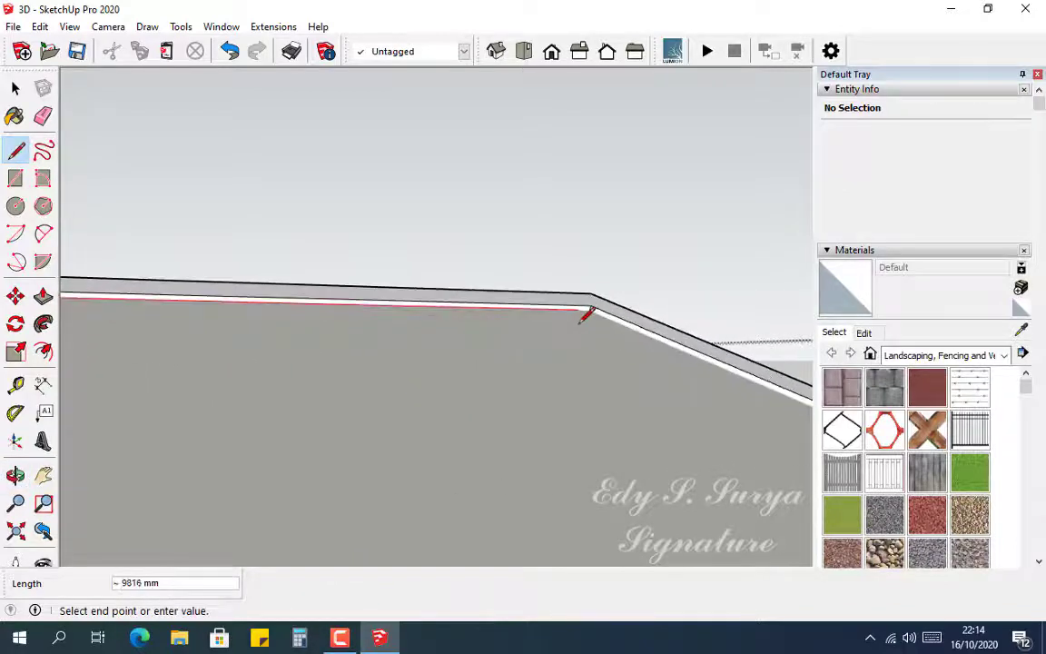
scroll(599, 295, up, 2)
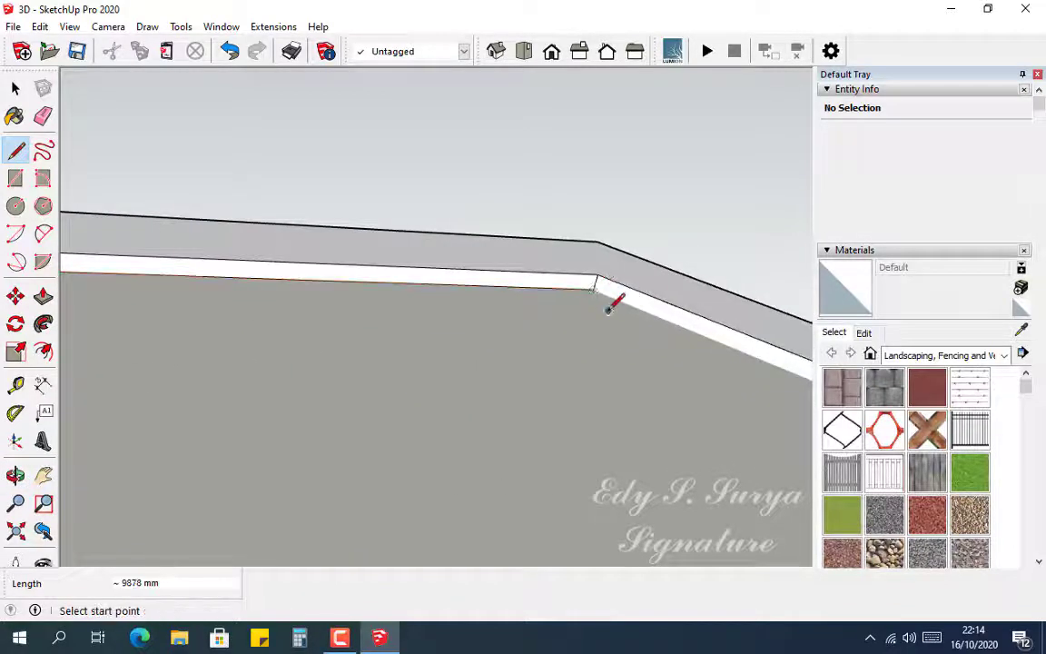
Draw a line about 18,347 mm long along the recessed face's other hip edge, from the inner peak corner to the eave corner.
scroll(363, 326, down, 7)
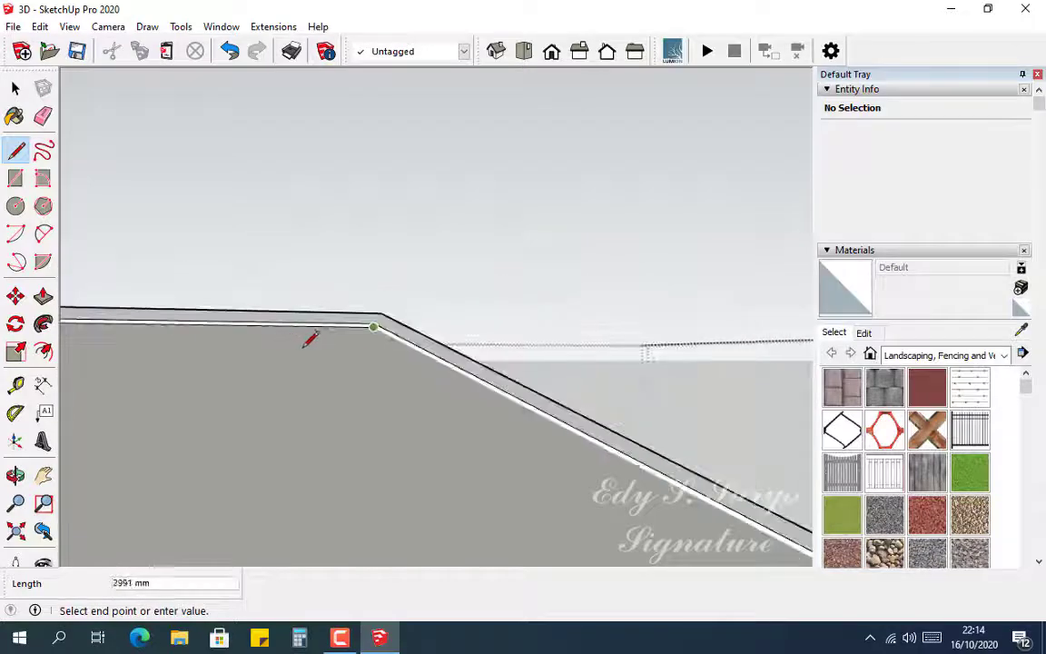
mouse_move(510, 469)
shift+middle_down()
mouse_move(221, 197)
mouse_move(130, 131)
shift+middle_up()
mouse_move(758, 447)
shift+middle_down()
mouse_move(331, 295)
mouse_move(186, 277)
shift+middle_up()
middle_drag(542, 443, 199, 250)
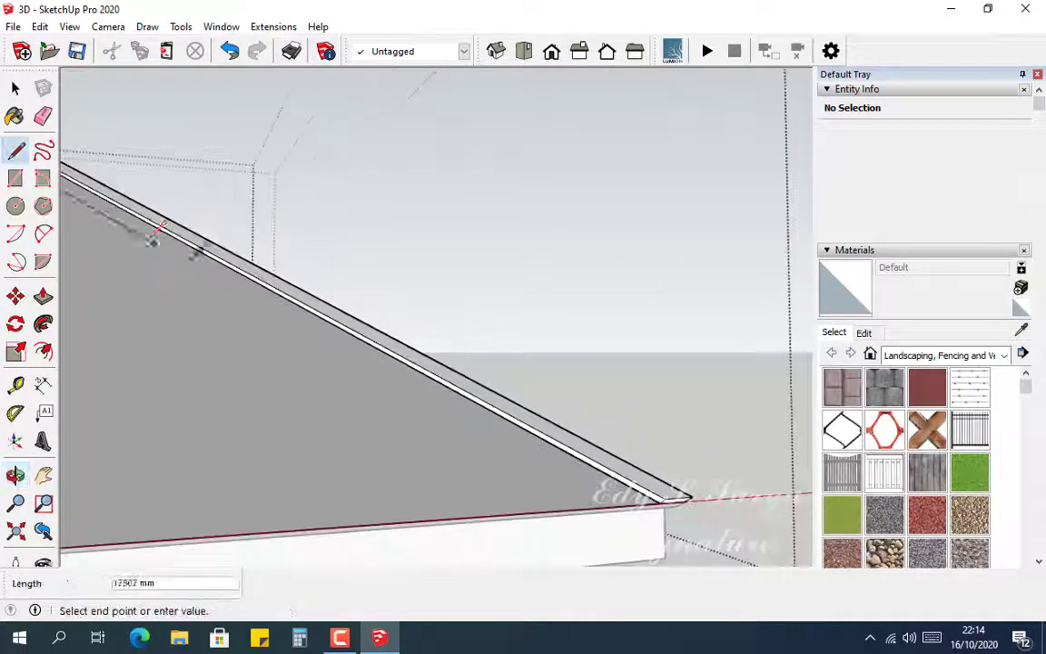
scroll(666, 515, up, 1)
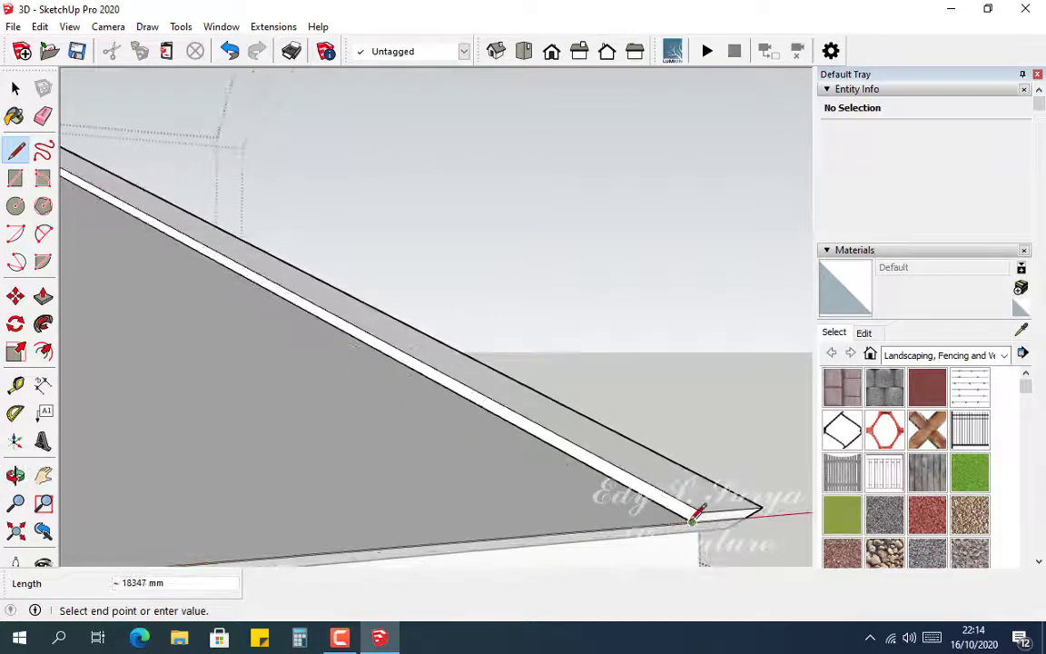
click(696, 514)
Select the traced recessed roof face to check that it is one face, and clear the selection.
mouse_move(724, 497)
middle_down()
mouse_move(514, 422)
mouse_move(334, 322)
mouse_move(602, 357)
middle_up()
click(487, 363)
scroll(481, 366, down, 2)
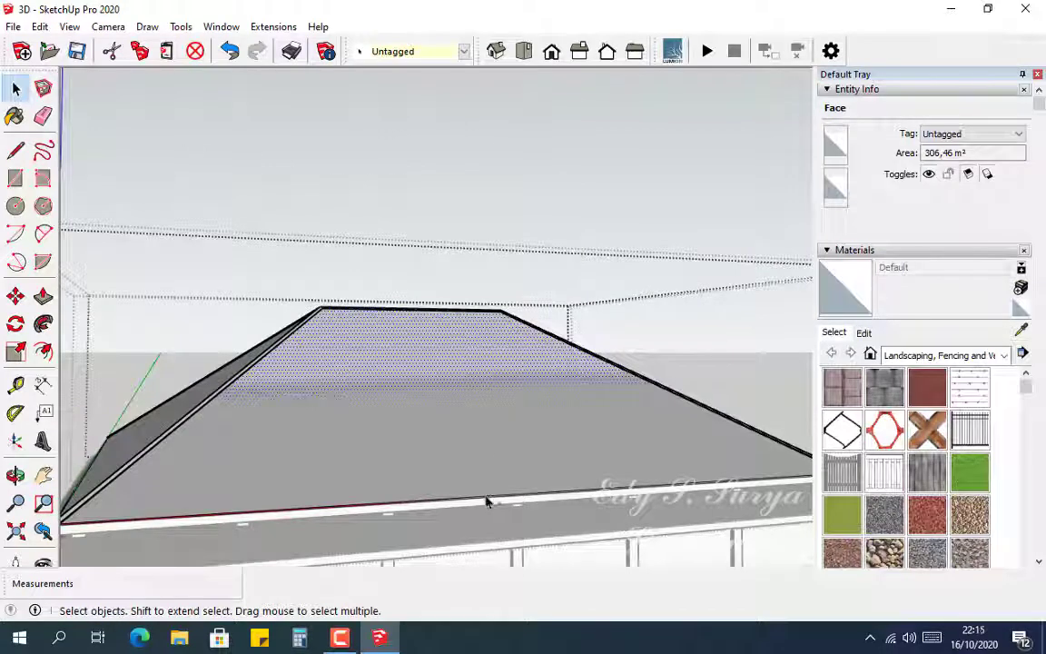
key(ctrl+t)
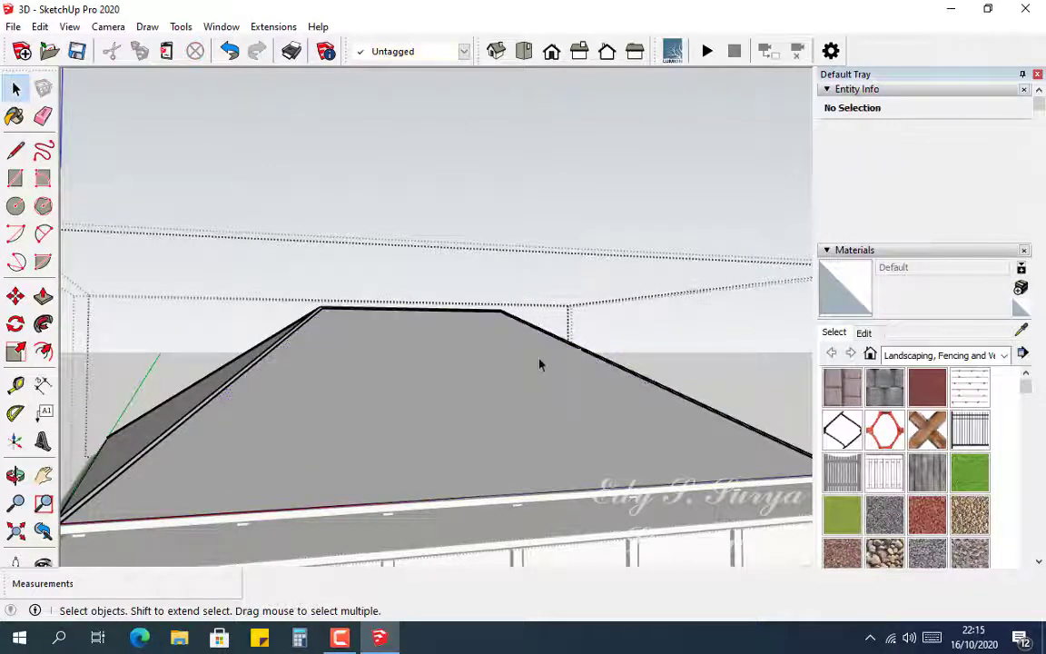
Erase the short end edge of the leftover strip face beneath the cap near the roof peak.
scroll(540, 364, up, 8)
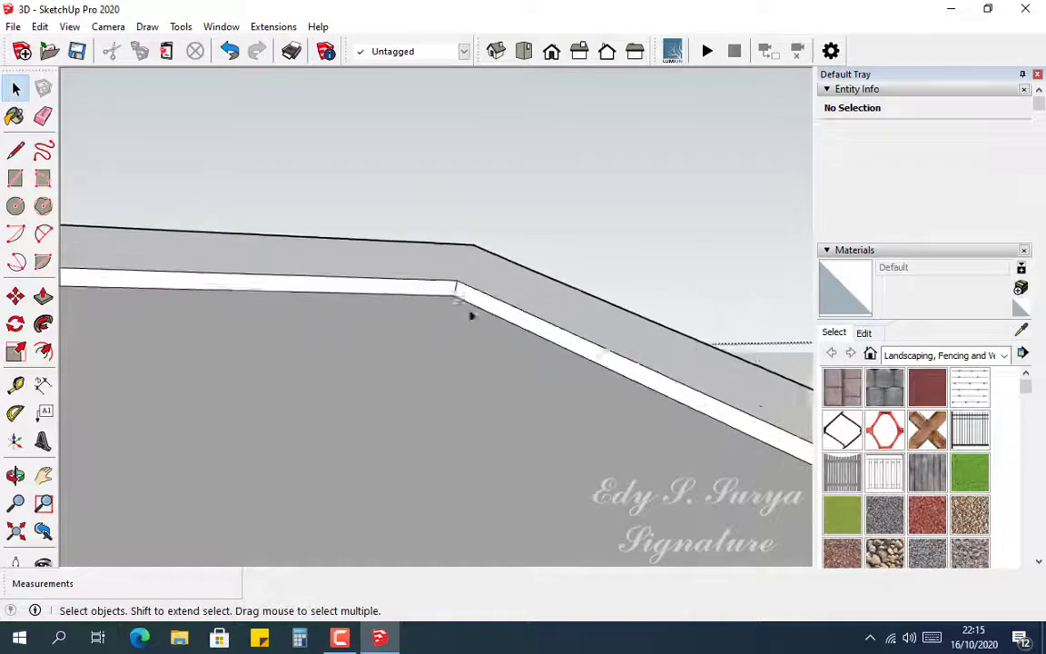
scroll(470, 315, up, 2)
middle_drag(505, 325, 85, 219)
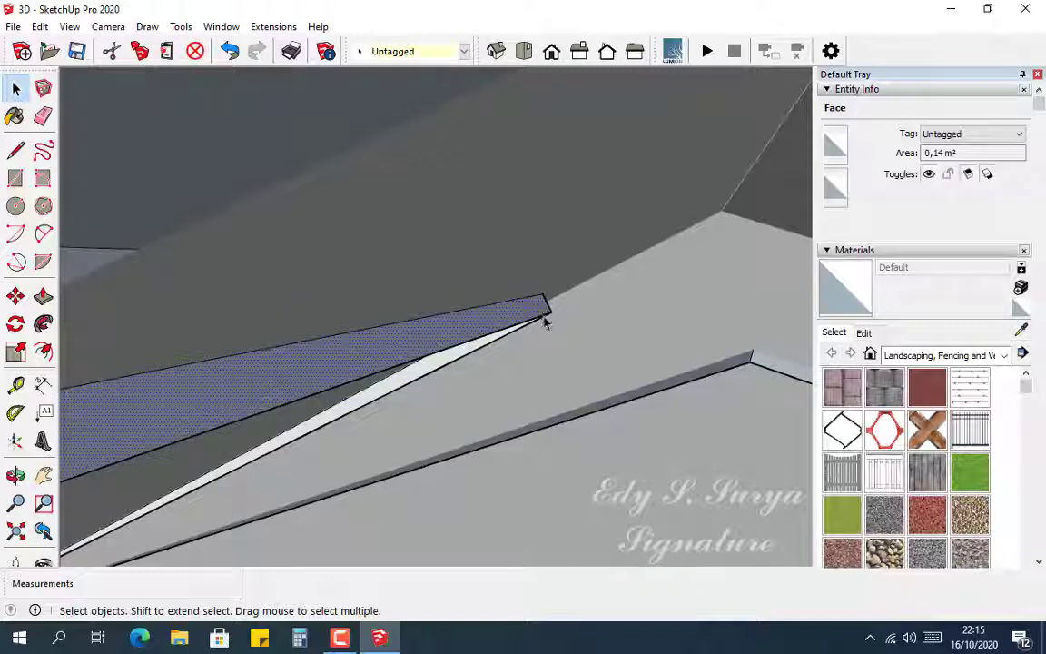
drag(556, 310, 561, 310)
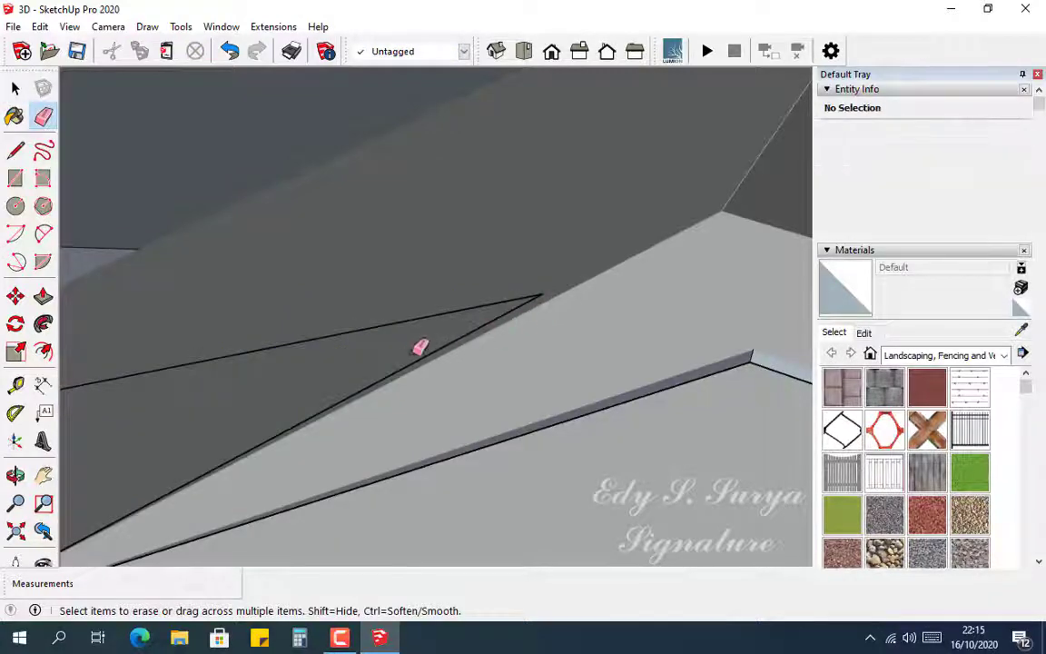
Draw a line about 18,347 mm long along the hip edge of another recessed roof face, from the eave corner to the inner peak corner.
mouse_move(420, 348)
middle_down()
mouse_move(498, 366)
mouse_move(801, 396)
mouse_move(754, 381)
middle_up()
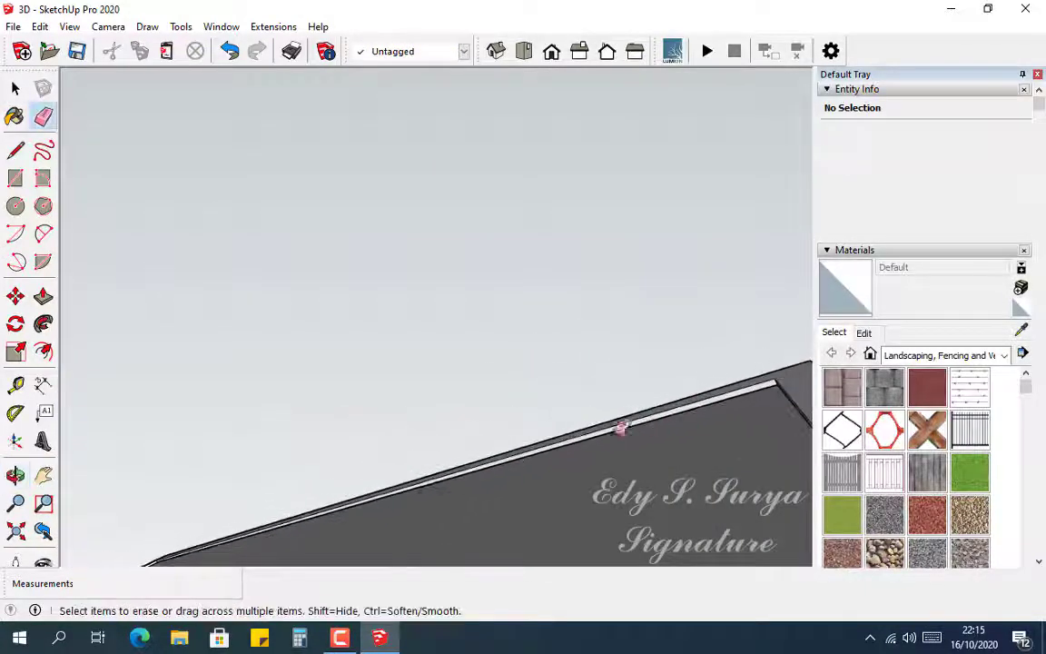
mouse_move(620, 427)
middle_down()
mouse_move(478, 495)
mouse_move(593, 416)
mouse_move(242, 523)
mouse_move(388, 462)
mouse_move(347, 427)
mouse_move(397, 473)
middle_up()
mouse_move(434, 517)
middle_down()
mouse_move(467, 476)
mouse_move(630, 575)
mouse_move(423, 397)
mouse_move(391, 440)
mouse_move(760, 523)
mouse_move(498, 437)
mouse_move(408, 466)
mouse_move(692, 503)
middle_up()
scroll(604, 386, down, 5)
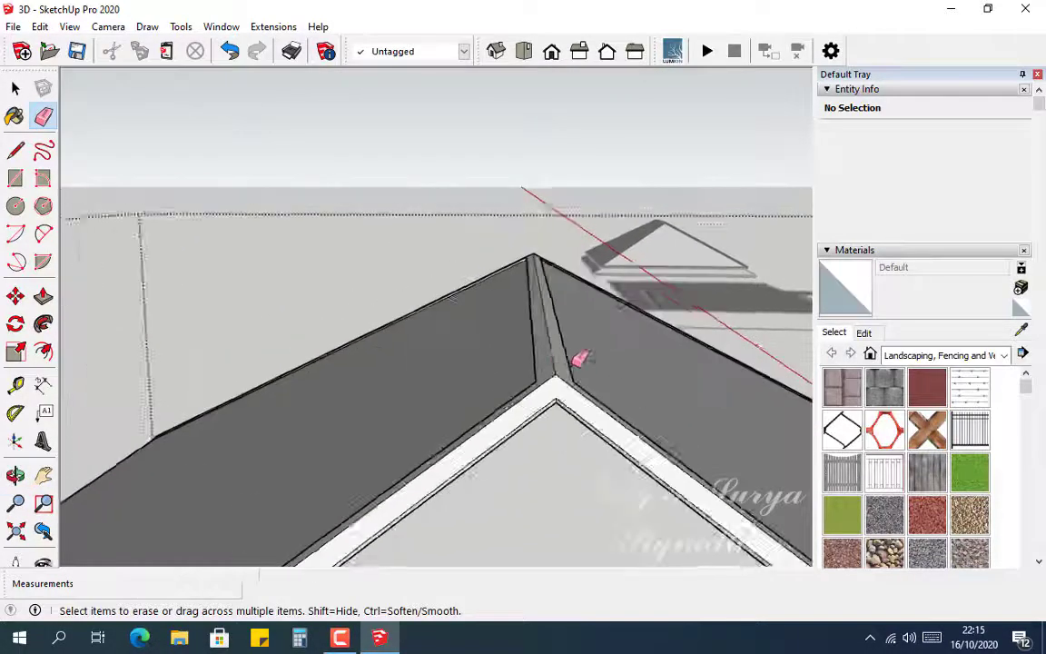
scroll(210, 426, up, 7)
mouse_move(210, 422)
middle_down()
mouse_move(213, 451)
mouse_move(465, 465)
mouse_move(379, 423)
middle_up()
scroll(377, 425, down, 1)
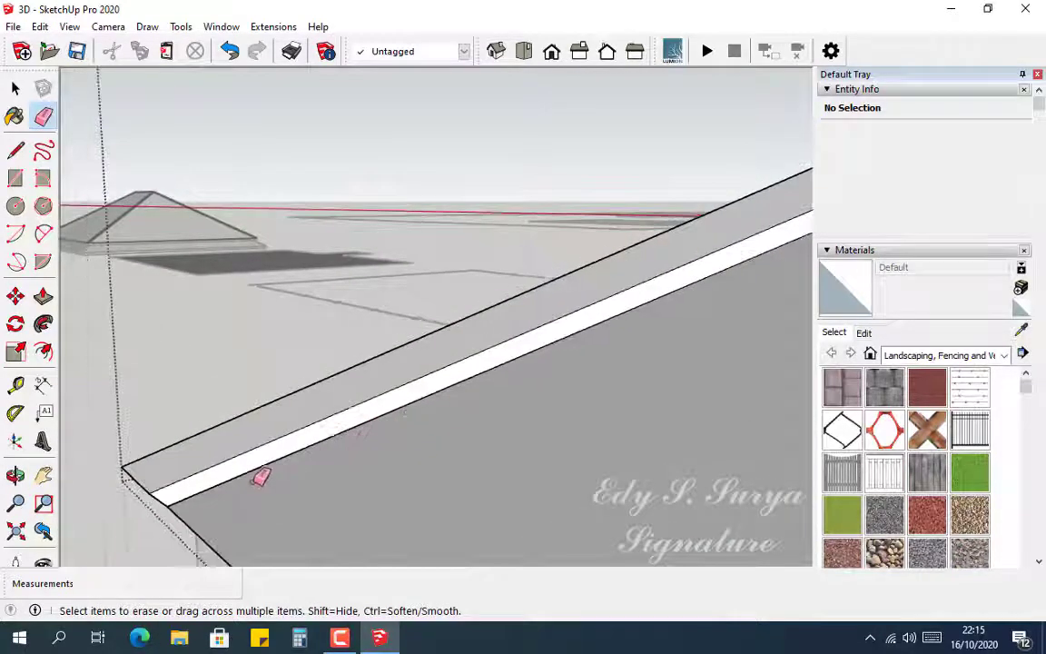
scroll(244, 479, up, 1)
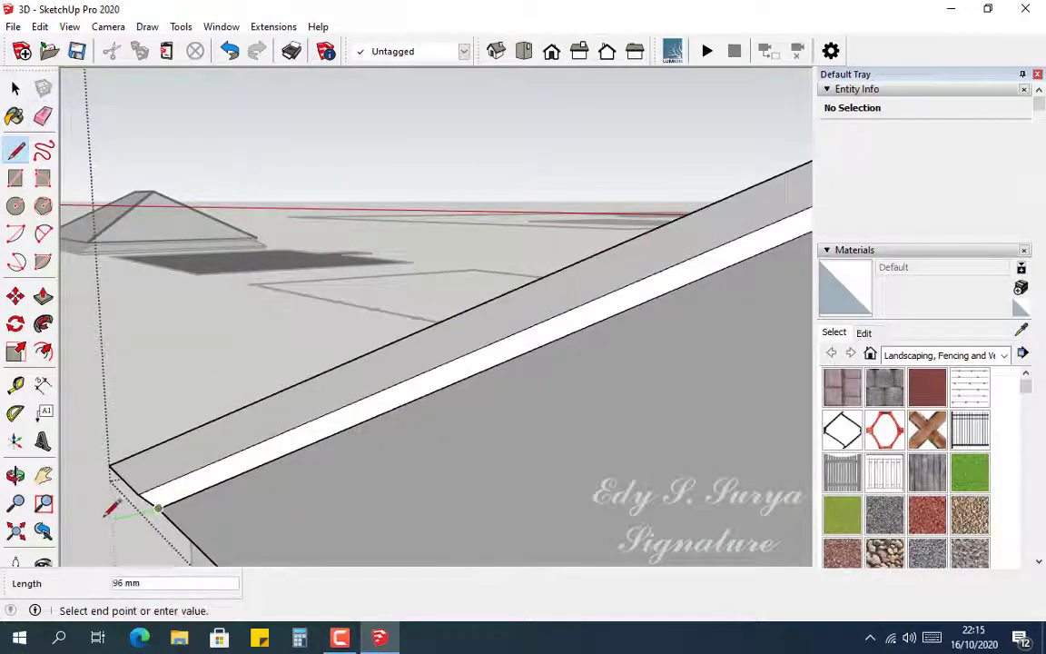
middle_drag(619, 303, 641, 238)
shift+middle_drag(485, 261, 245, 350)
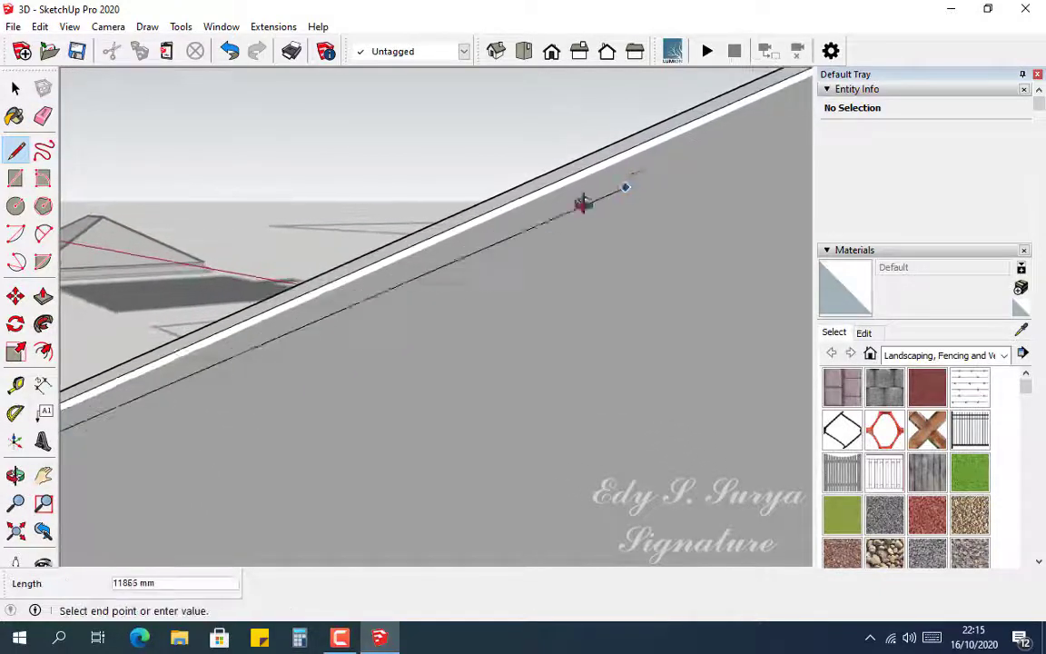
shift+middle_drag(584, 206, 192, 353)
scroll(218, 344, down, 2)
scroll(356, 292, down, 2)
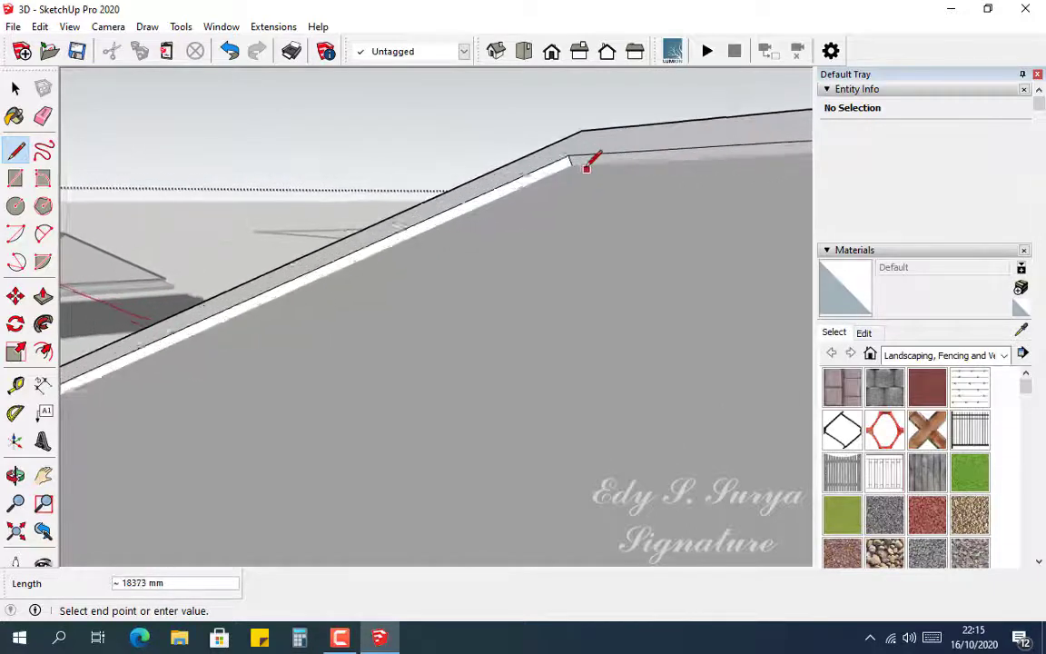
scroll(585, 166, down, 2)
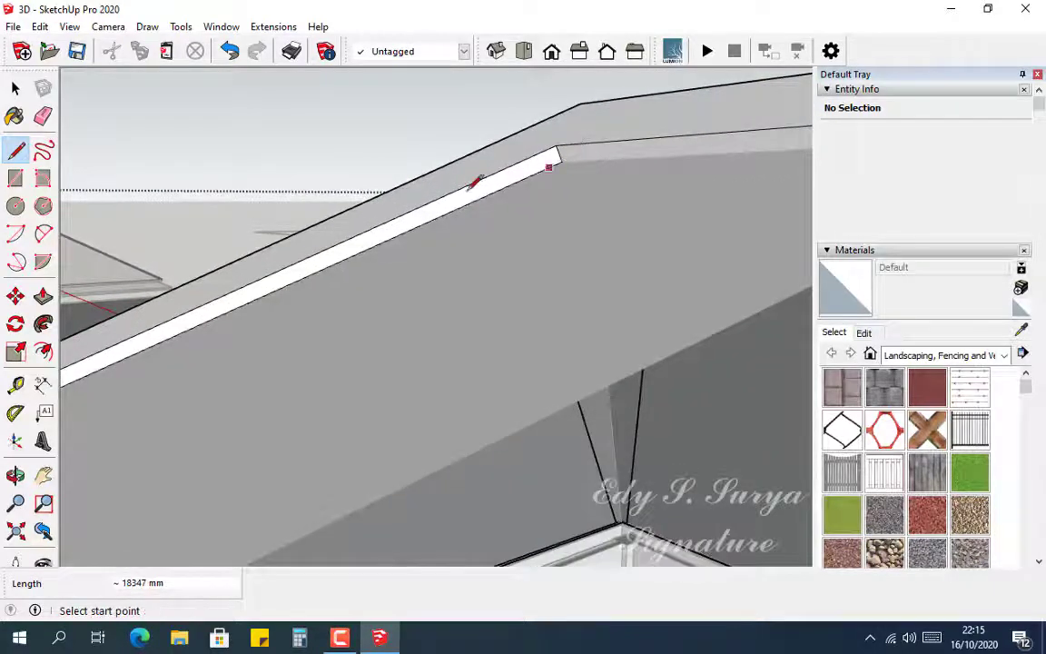
Draw a line about 9,878 mm long along this face's ridge edge, from one inner peak corner to the other.
scroll(305, 282, down, 3)
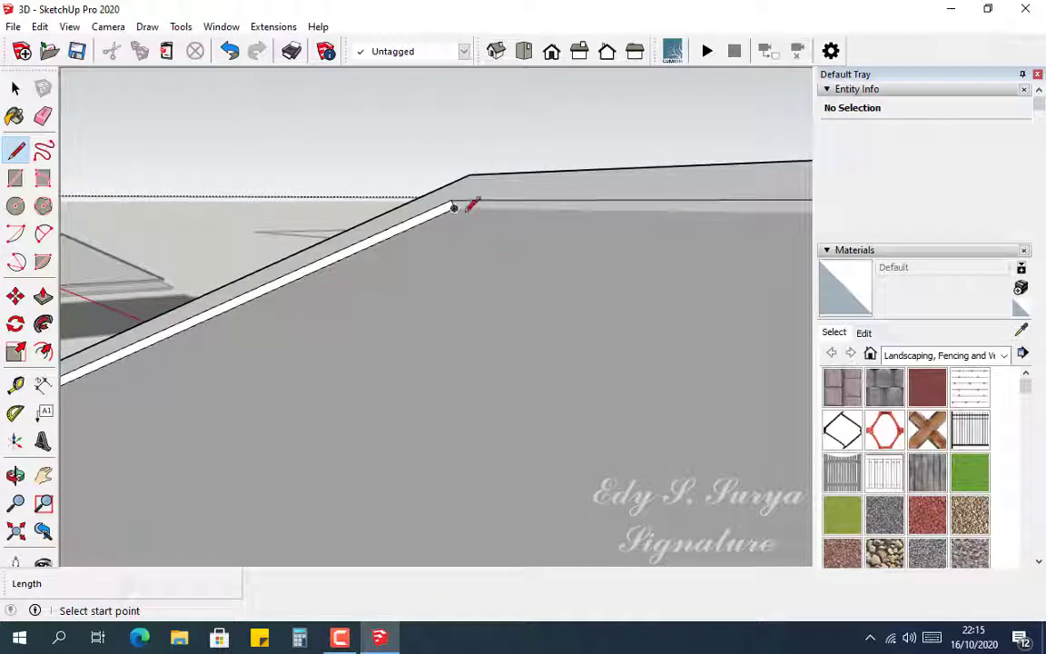
middle_drag(234, 254, 310, 287)
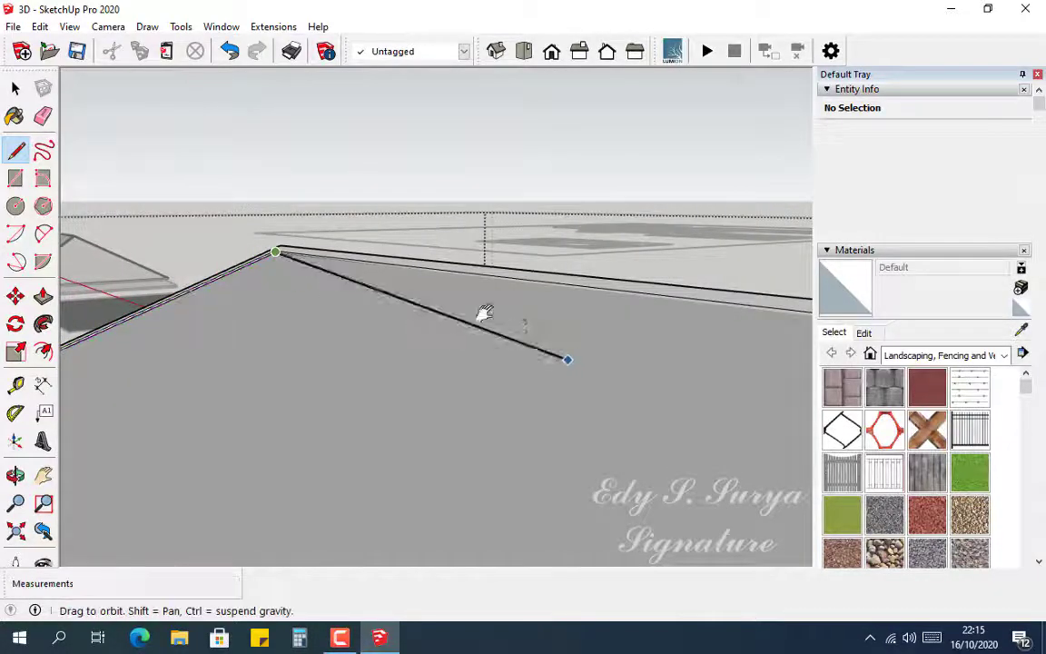
mouse_move(484, 314)
middle_down()
mouse_move(128, 226)
mouse_move(495, 253)
mouse_move(388, 259)
middle_up()
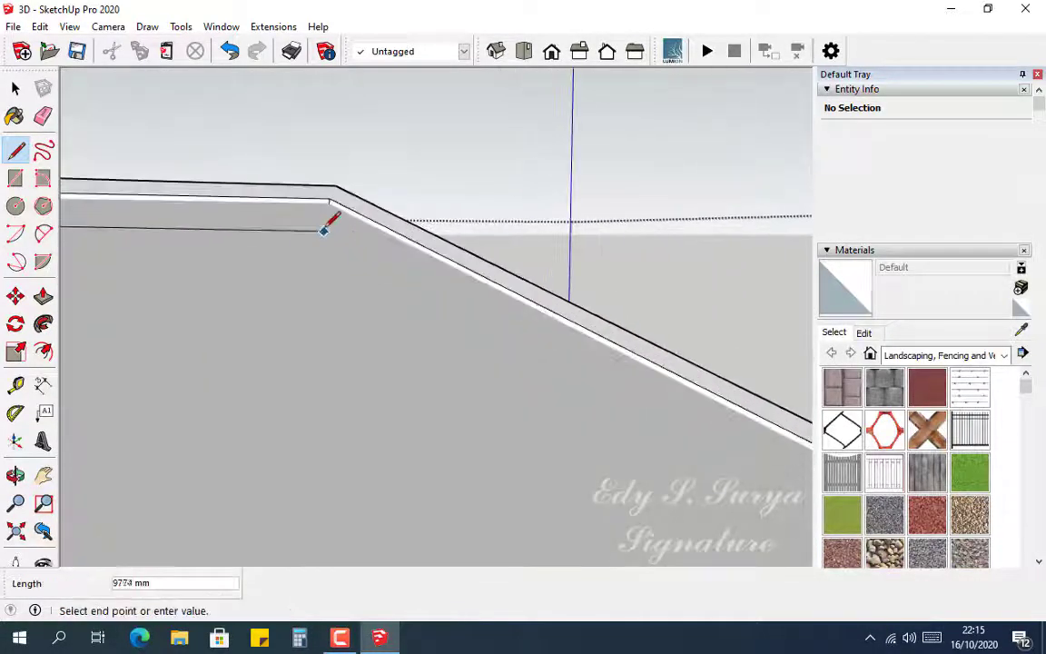
scroll(324, 230, up, 5)
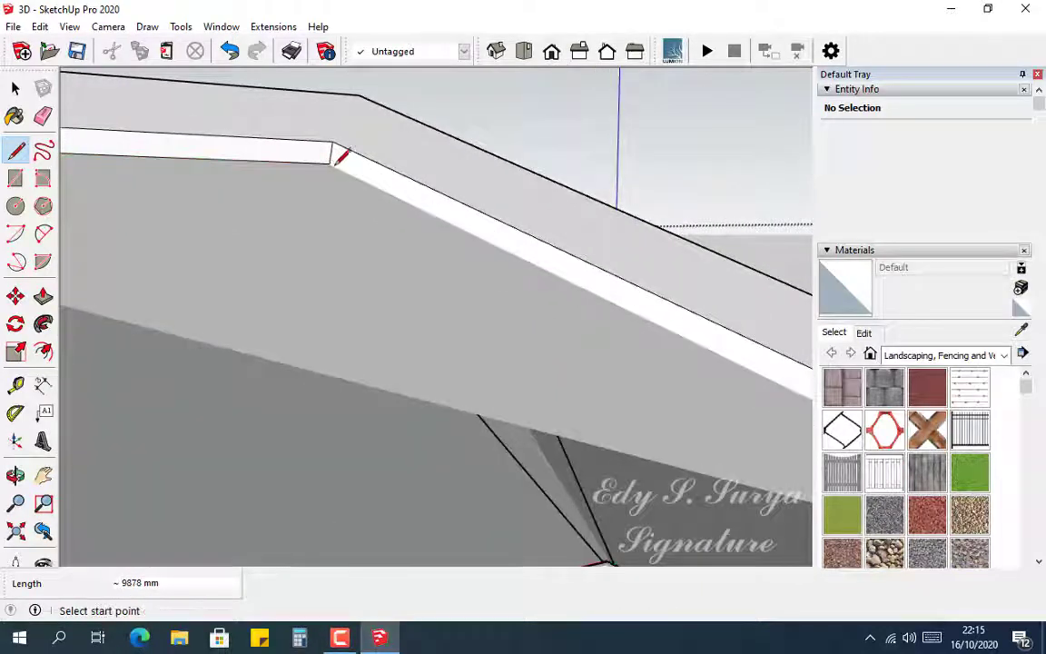
Draw a line along this face's remaining hip edge, from the inner peak corner down to the eave corner.
scroll(175, 163, down, 6)
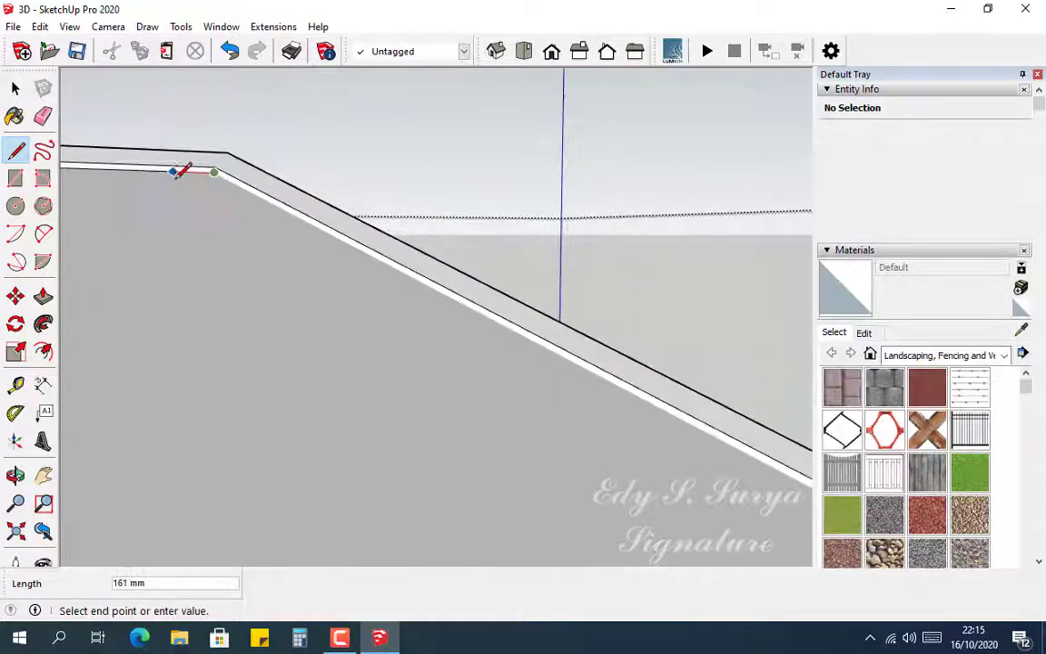
scroll(277, 242, down, 2)
shift+middle_drag(536, 405, 134, 166)
scroll(134, 167, down, 3)
scroll(560, 397, up, 4)
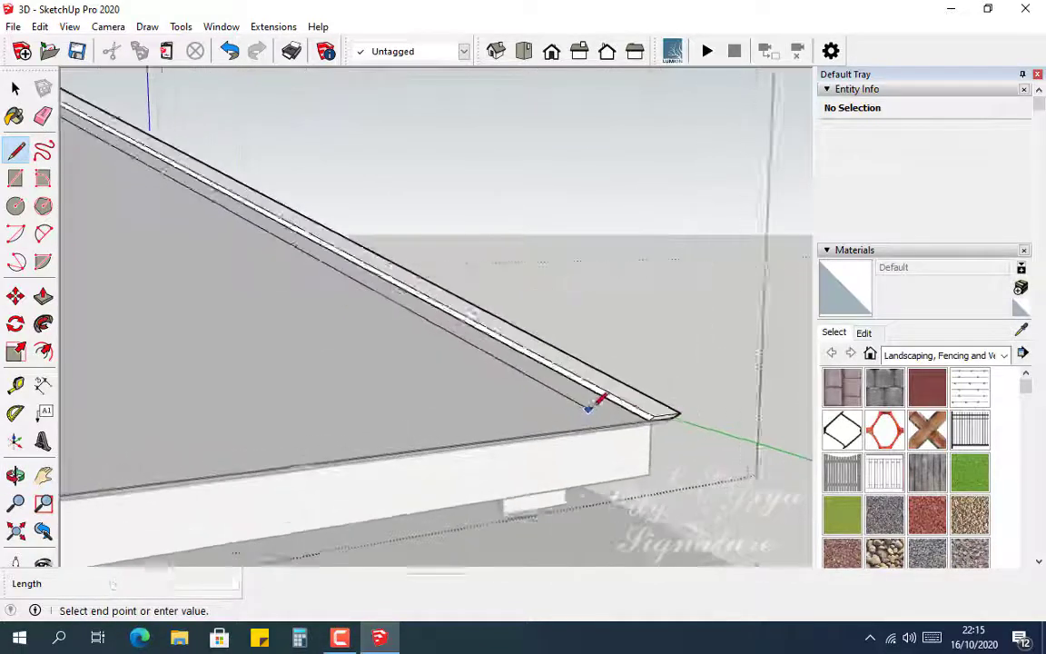
scroll(414, 331, down, 3)
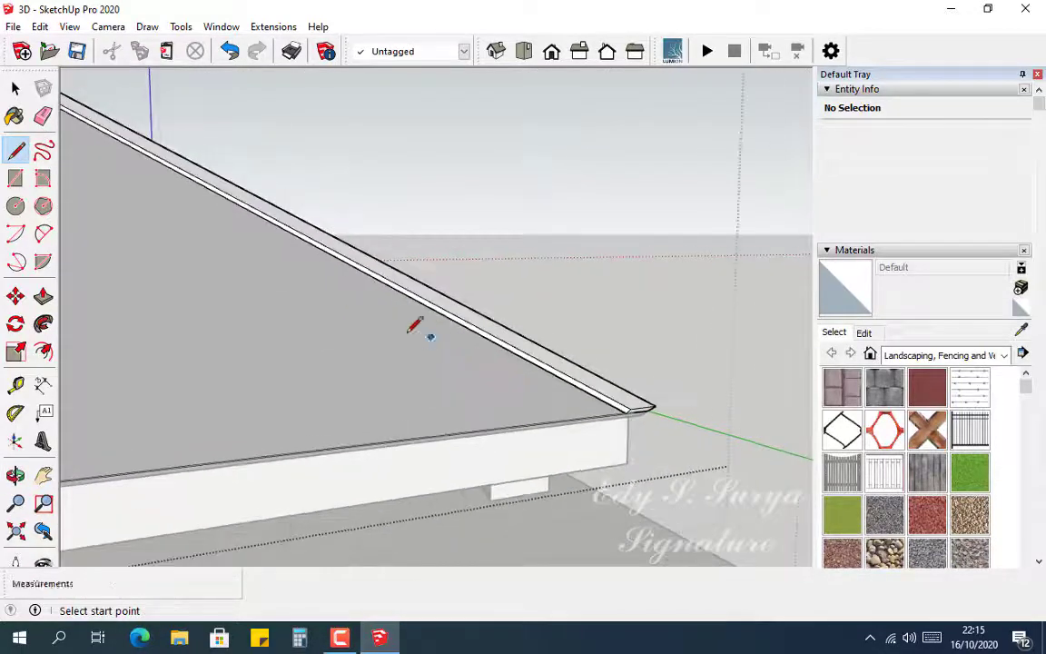
Select the large recessed roof face on this side to check that it is closed.
shift+middle_drag(414, 331, 706, 314)
middle_drag(642, 279, 416, 233)
scroll(399, 250, down, 2)
key(space)
click(328, 327)
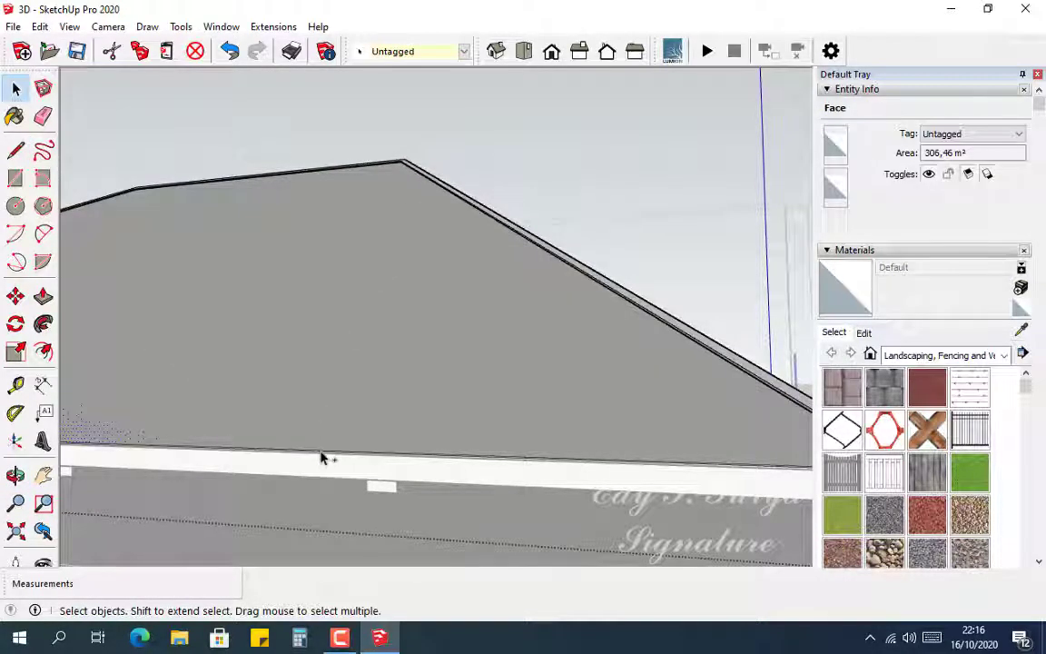
Examine the underside of the ridge and hip caps near the roof peak for leftover strips and edges.
scroll(415, 181, up, 7)
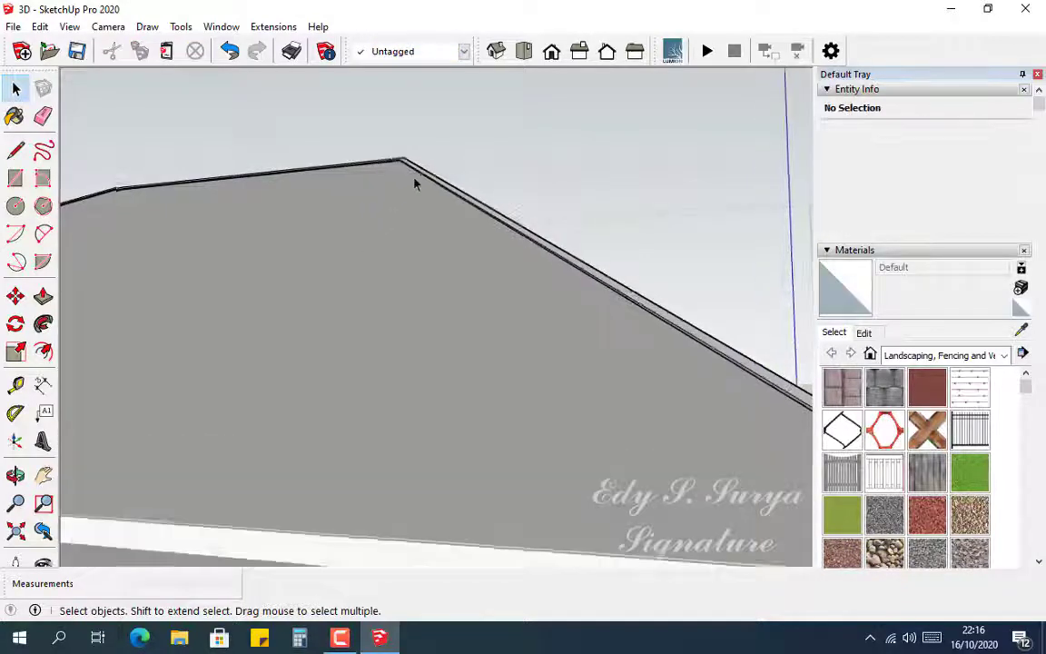
scroll(494, 291, down, 2)
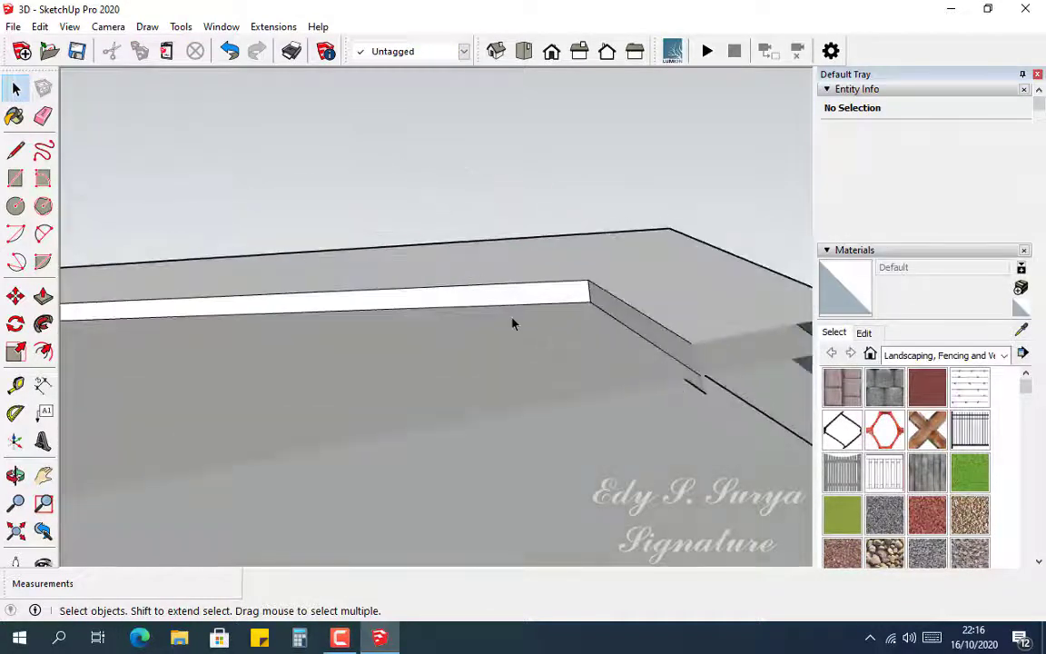
middle_drag(511, 320, 460, 158)
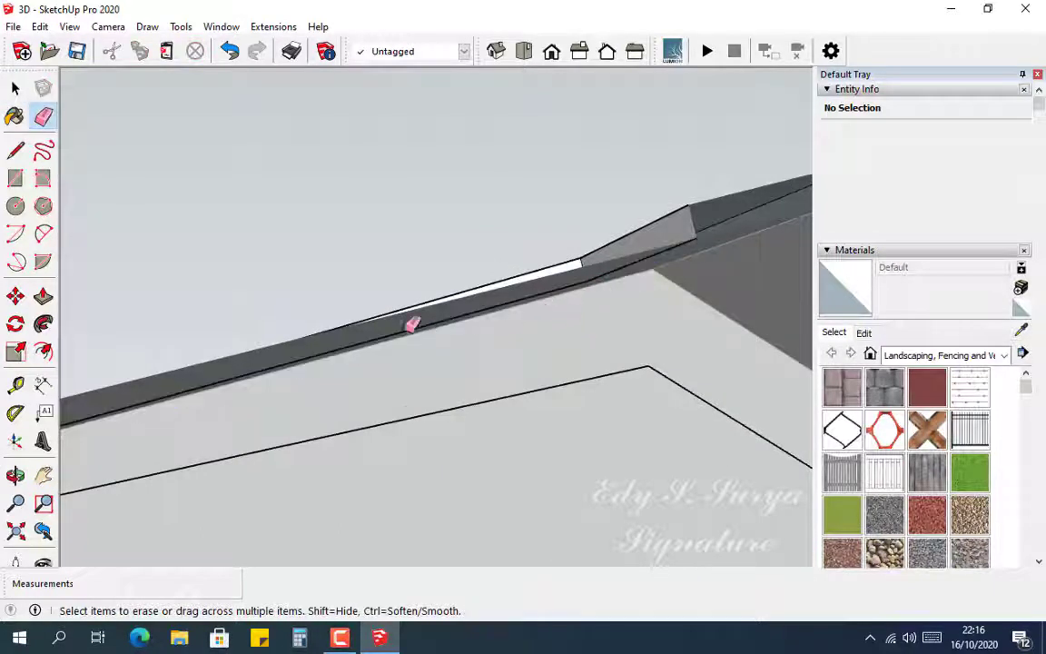
mouse_move(412, 324)
middle_down()
mouse_move(323, 402)
mouse_move(516, 532)
mouse_move(339, 549)
mouse_move(292, 531)
mouse_move(464, 592)
middle_up()
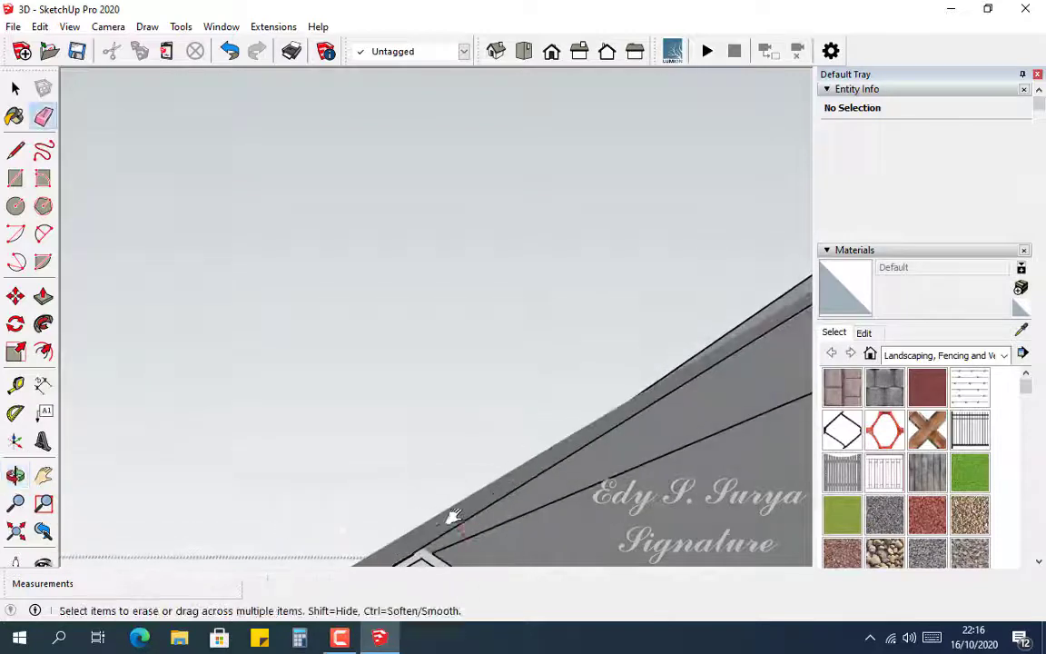
shift+middle_drag(453, 516, 446, 491)
scroll(414, 499, down, 5)
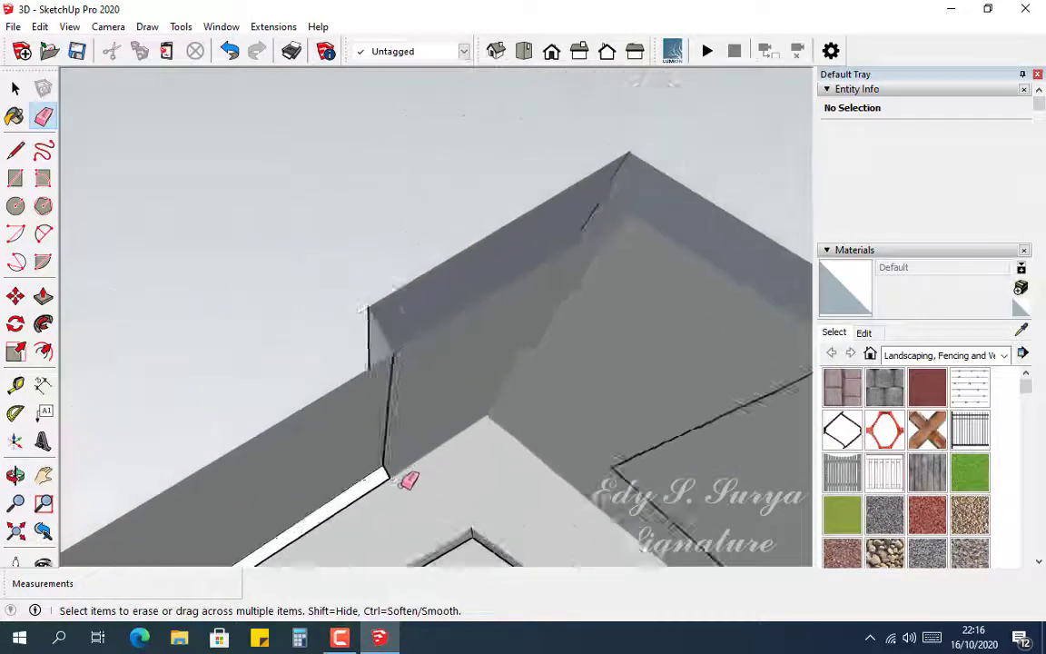
middle_drag(408, 463, 619, 496)
scroll(554, 462, up, 5)
mouse_move(509, 482)
middle_down()
mouse_move(760, 498)
mouse_move(498, 497)
mouse_move(798, 458)
mouse_move(618, 438)
middle_up()
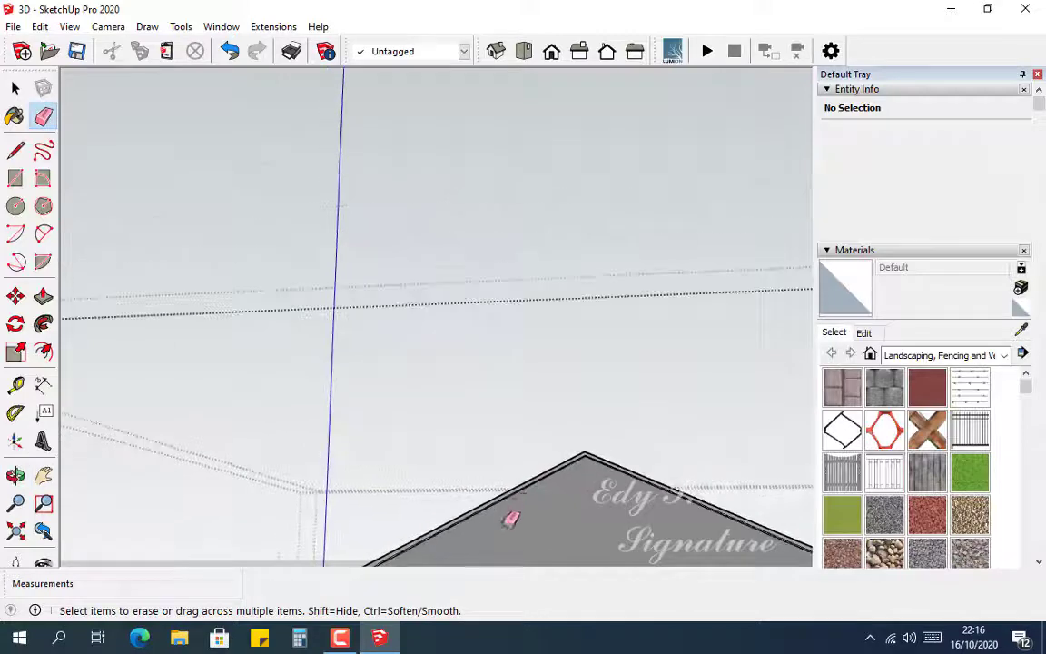
Examine the hip and ridge caps from the eave corner up to the underside of the peak for leftover strips.
mouse_move(510, 519)
middle_down()
mouse_move(514, 378)
mouse_move(677, 319)
mouse_move(472, 399)
middle_up()
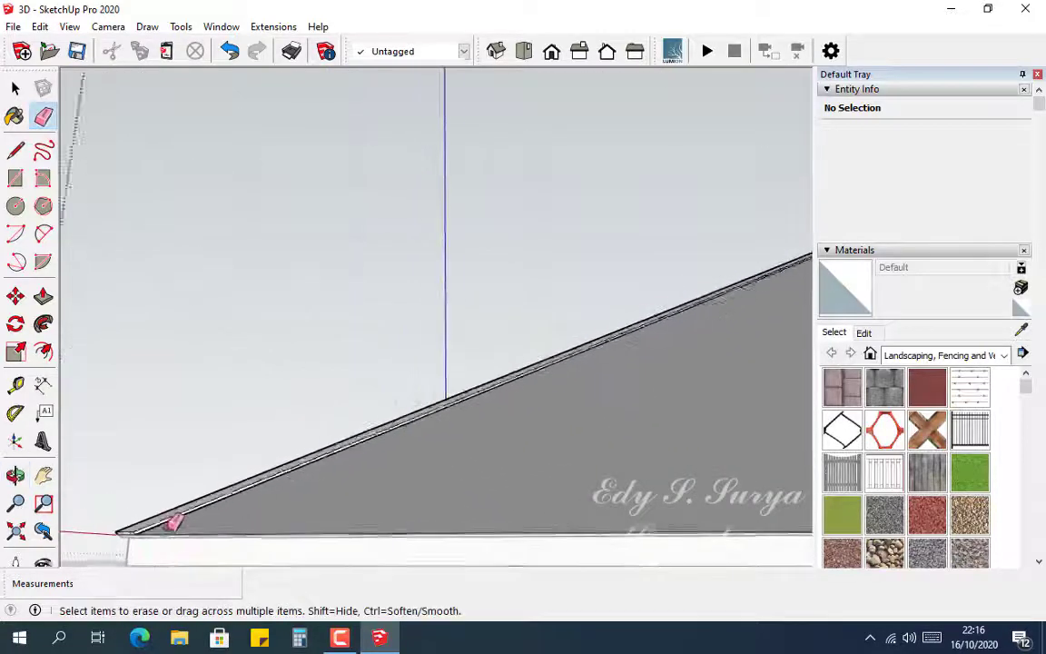
scroll(157, 525, down, 5)
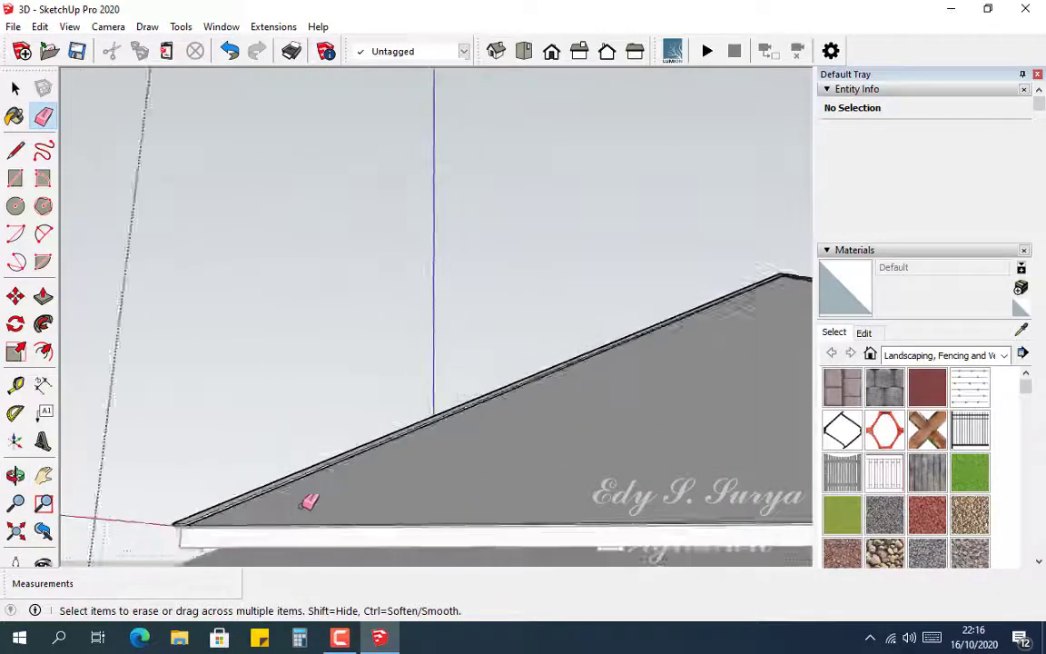
middle_drag(638, 399, 331, 432)
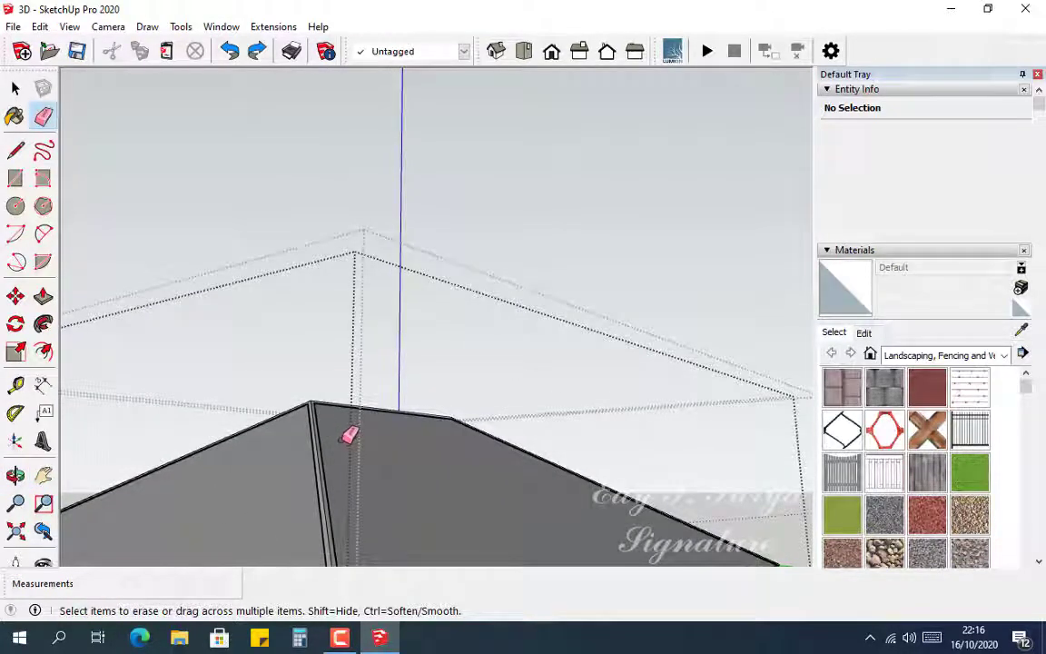
scroll(350, 436, up, 6)
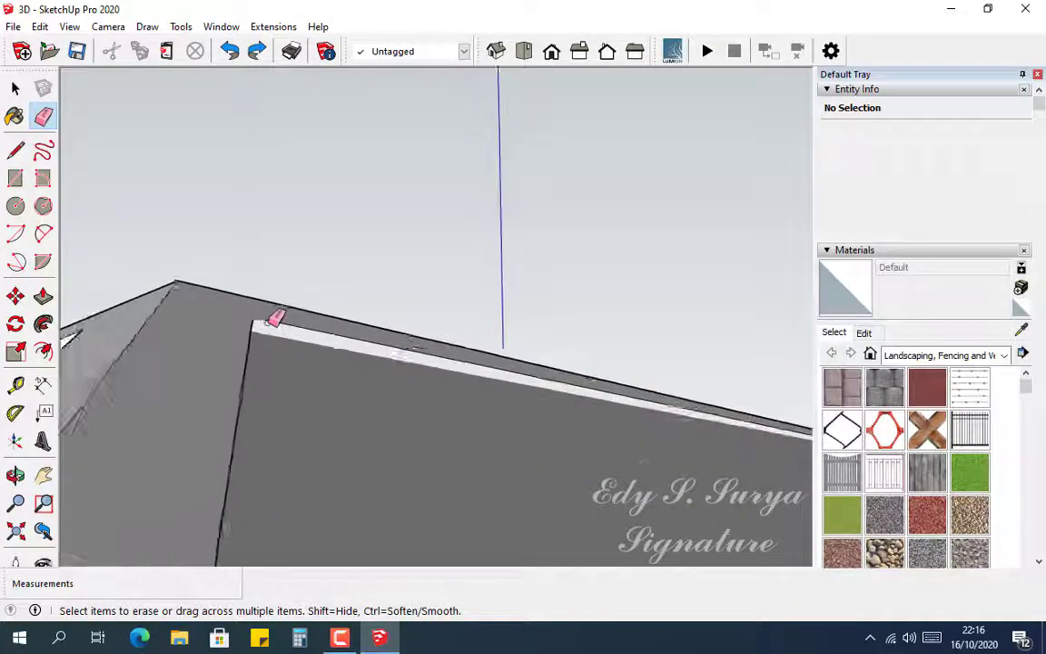
scroll(277, 318, up, 2)
middle_drag(285, 327, 419, 201)
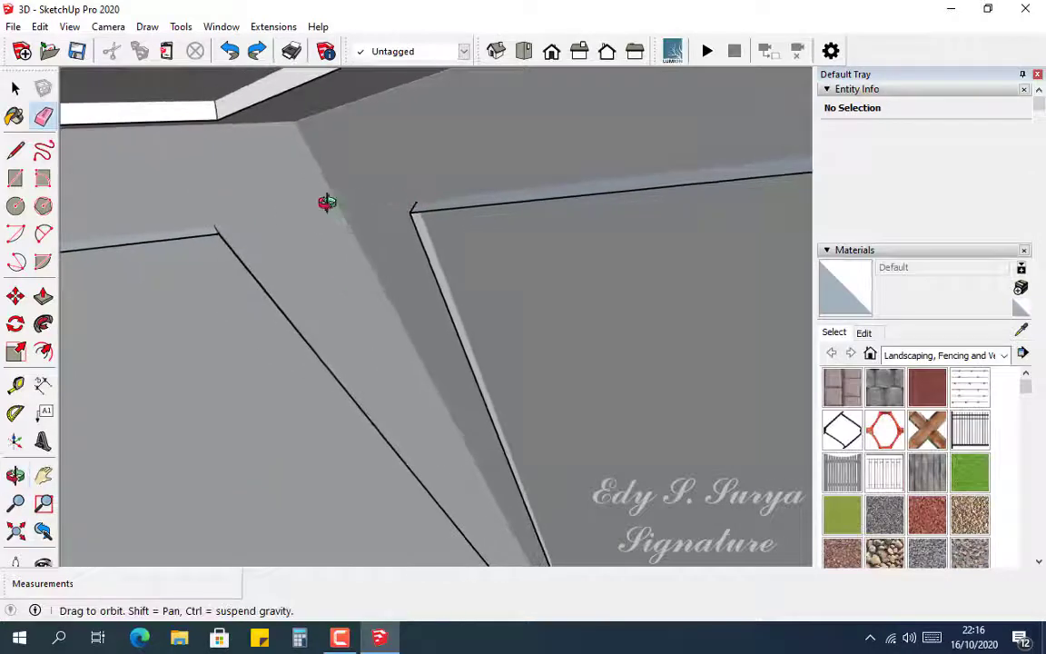
mouse_move(324, 202)
middle_down()
mouse_move(287, 250)
mouse_move(290, 232)
mouse_move(273, 217)
mouse_move(249, 219)
mouse_move(285, 248)
mouse_move(320, 302)
middle_up()
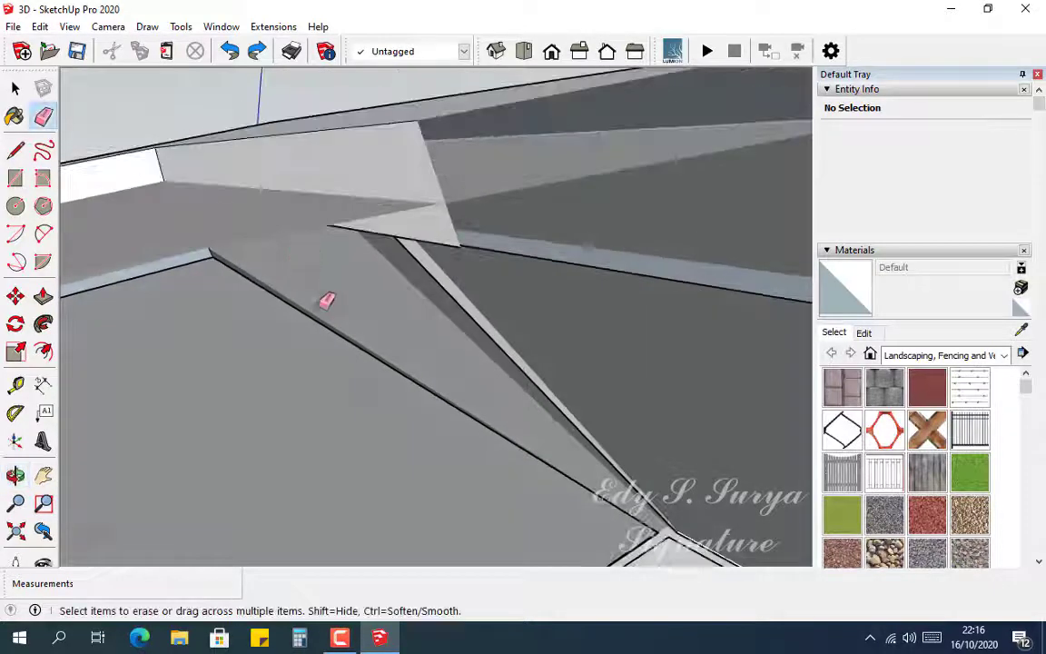
scroll(339, 329, down, 5)
scroll(348, 317, down, 3)
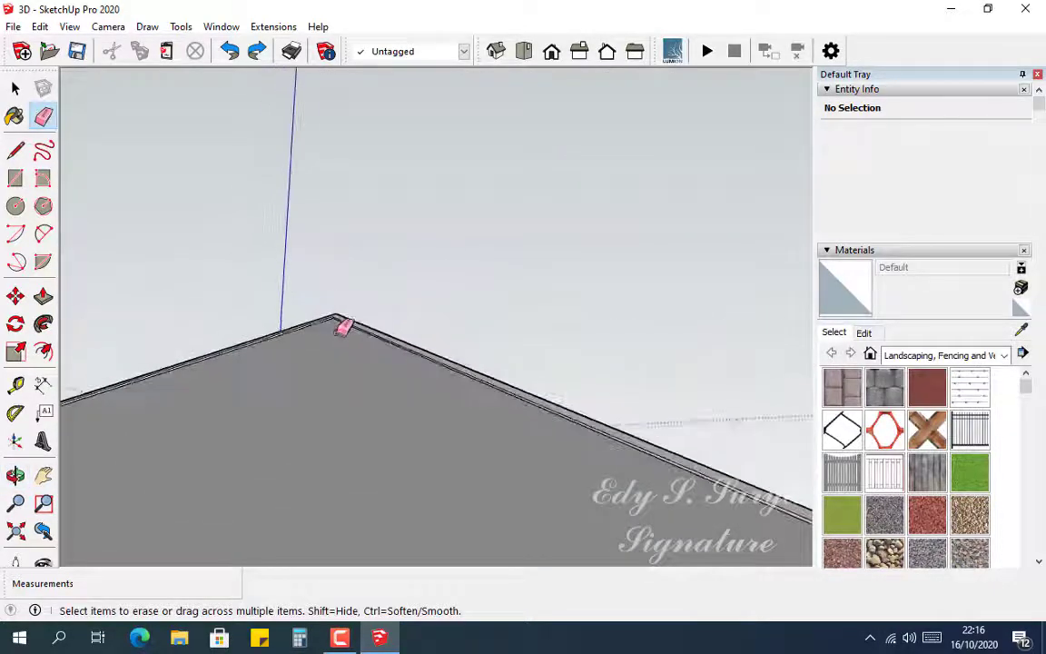
scroll(343, 329, down, 4)
middle_drag(343, 334, 431, 418)
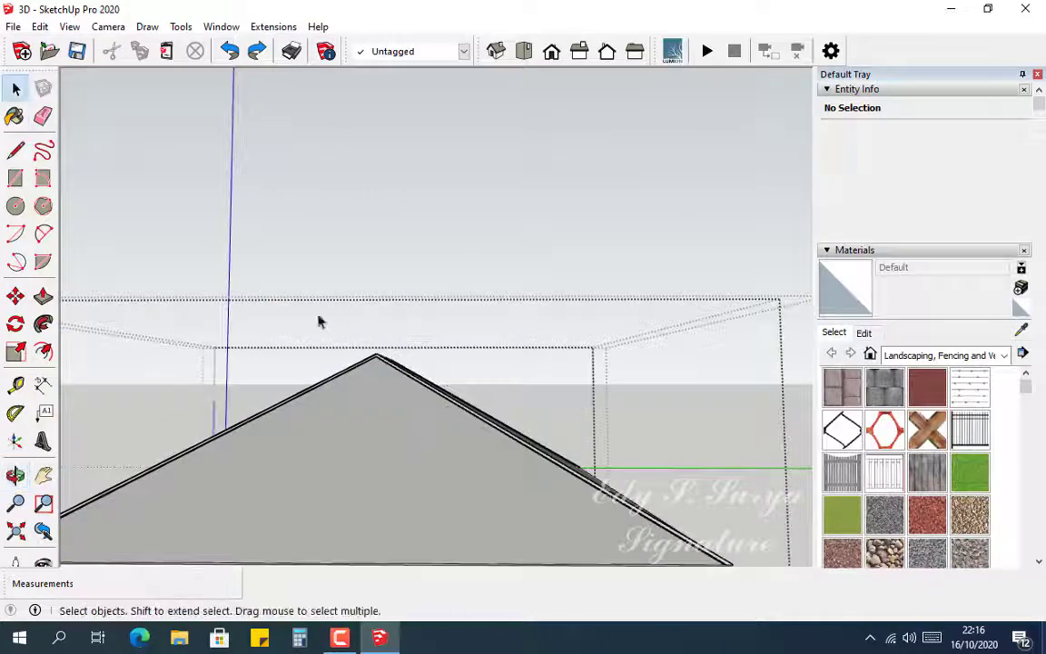
Select the ridge cap's edges and side strips between the two peaks and move them straight down about 18 mm.
drag(479, 436, 481, 436)
middle_drag(362, 374, 313, 399)
scroll(327, 392, up, 10)
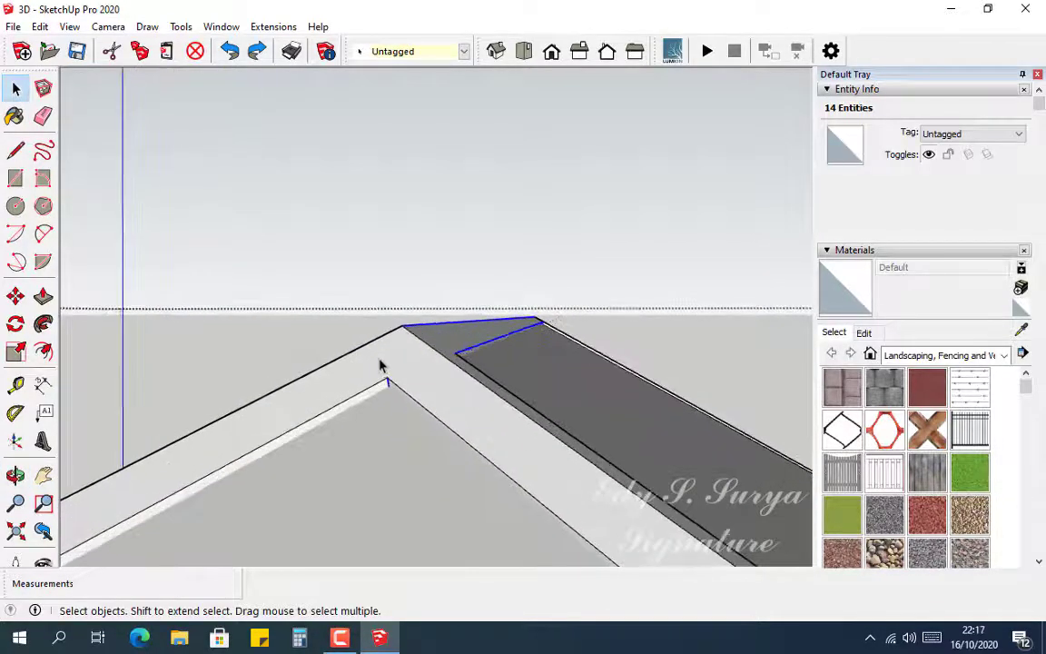
middle_drag(392, 378, 229, 197)
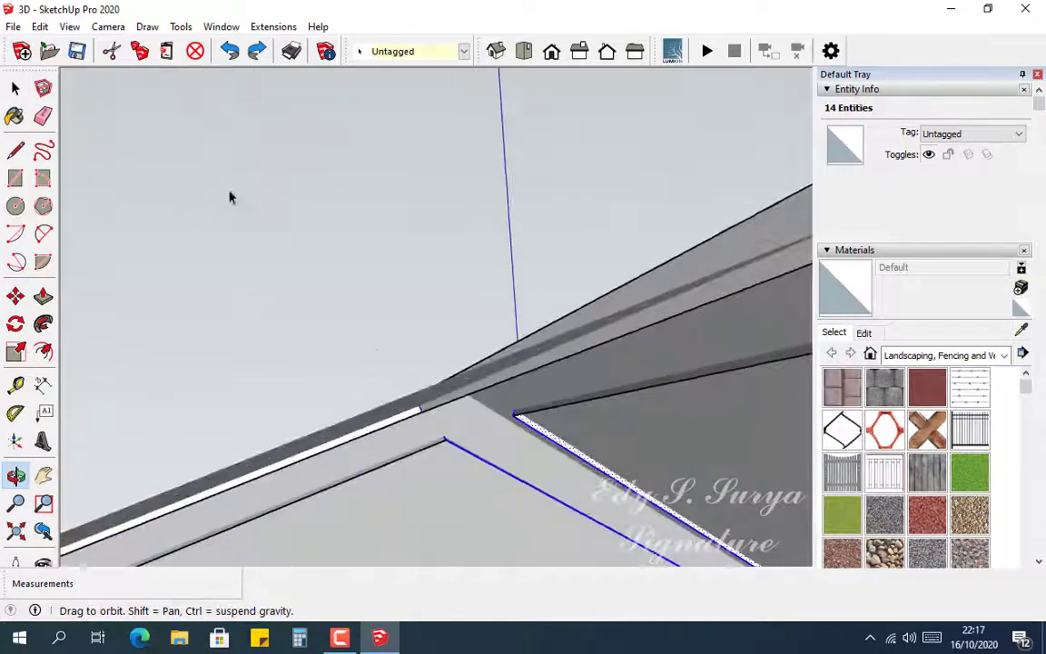
scroll(424, 417, up, 4)
scroll(420, 422, down, 3)
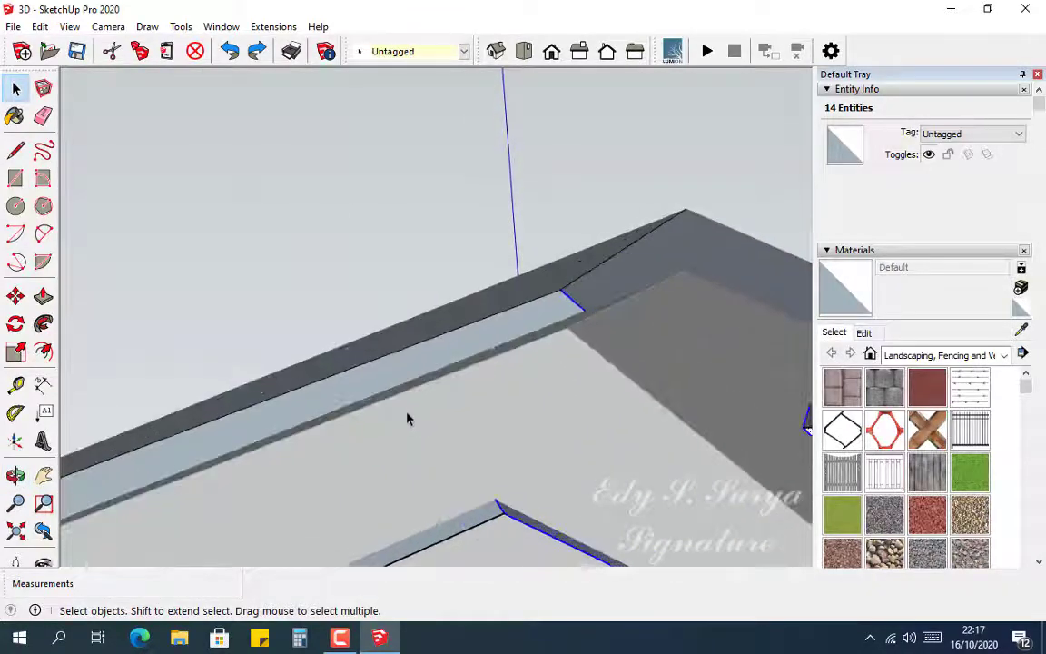
middle_drag(406, 419, 306, 407)
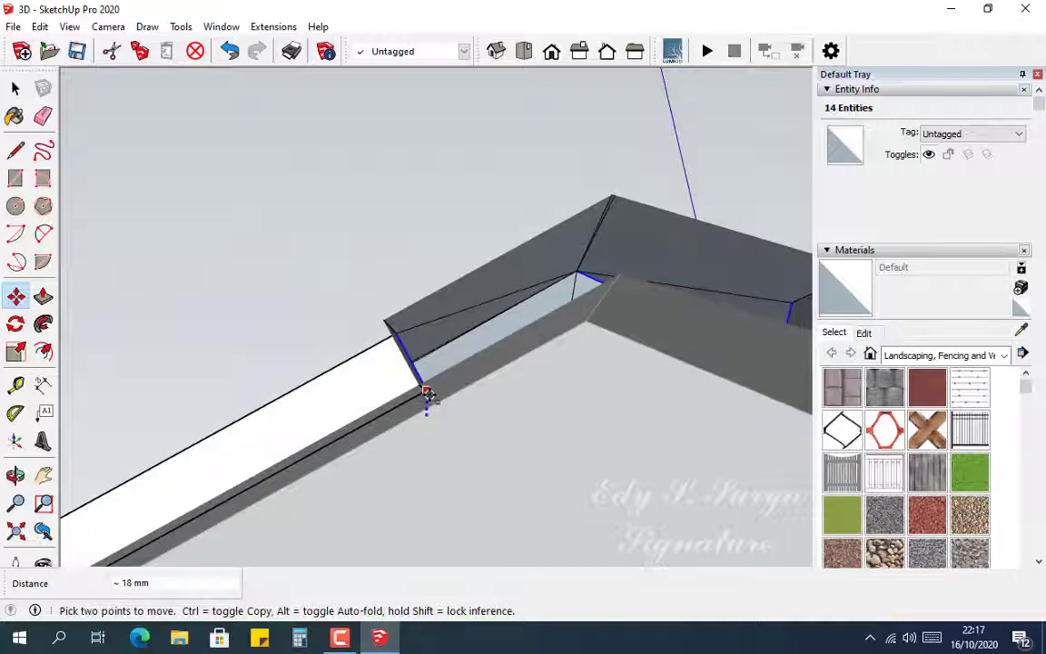
middle_drag(590, 392, 786, 456)
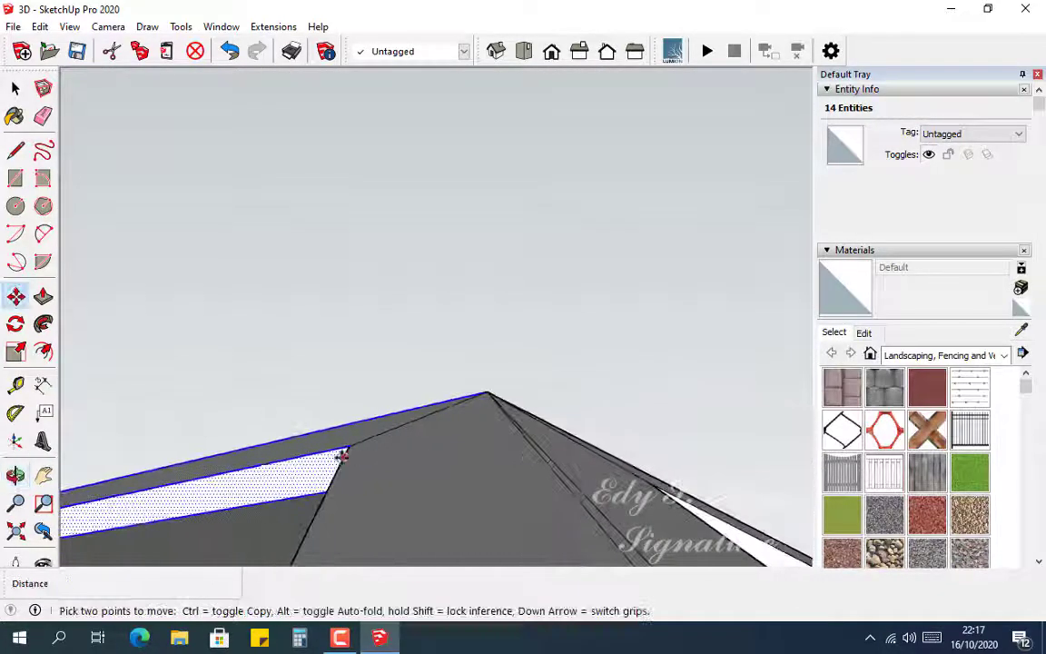
Erase the stray edges crossing the cap's inner faces near the ends of the ridge.
middle_drag(342, 457, 590, 439)
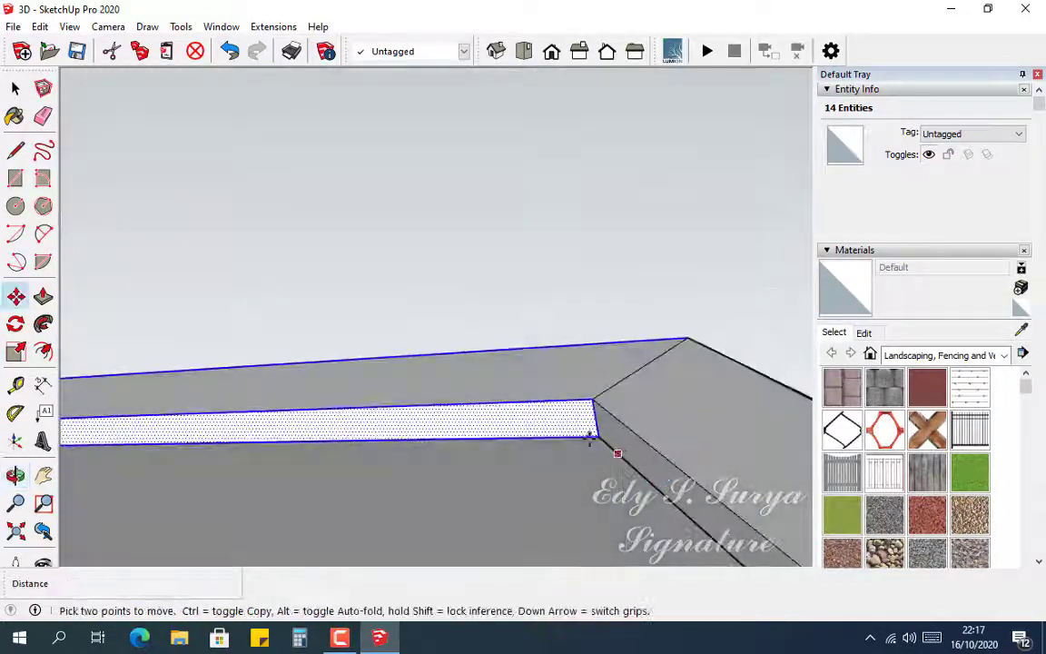
middle_drag(319, 410, 683, 397)
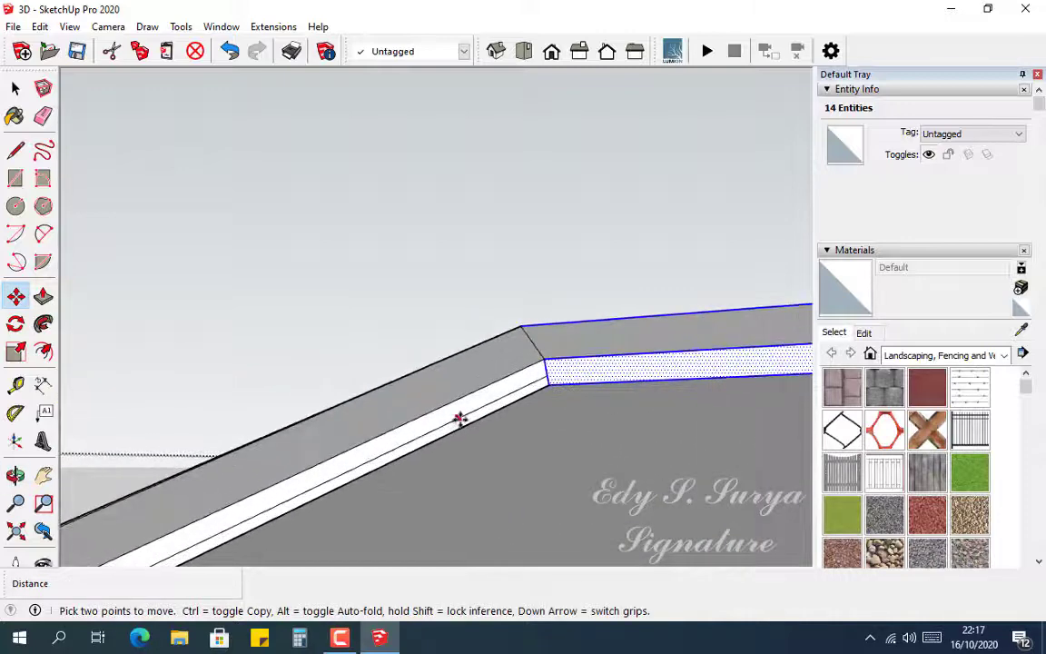
middle_drag(425, 442, 666, 330)
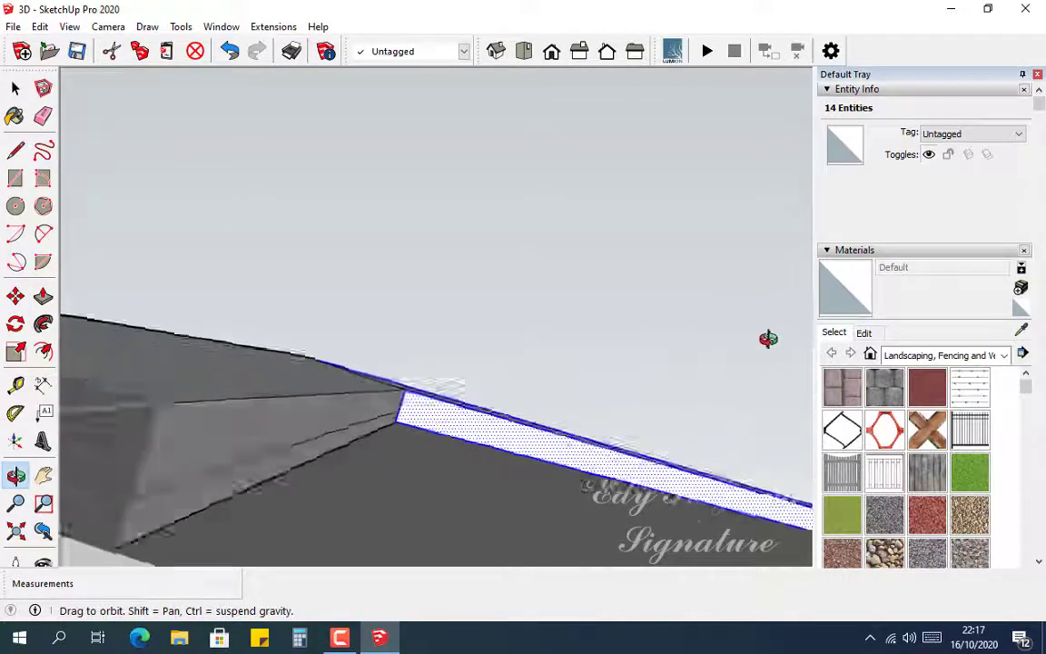
middle_drag(768, 339, 811, 334)
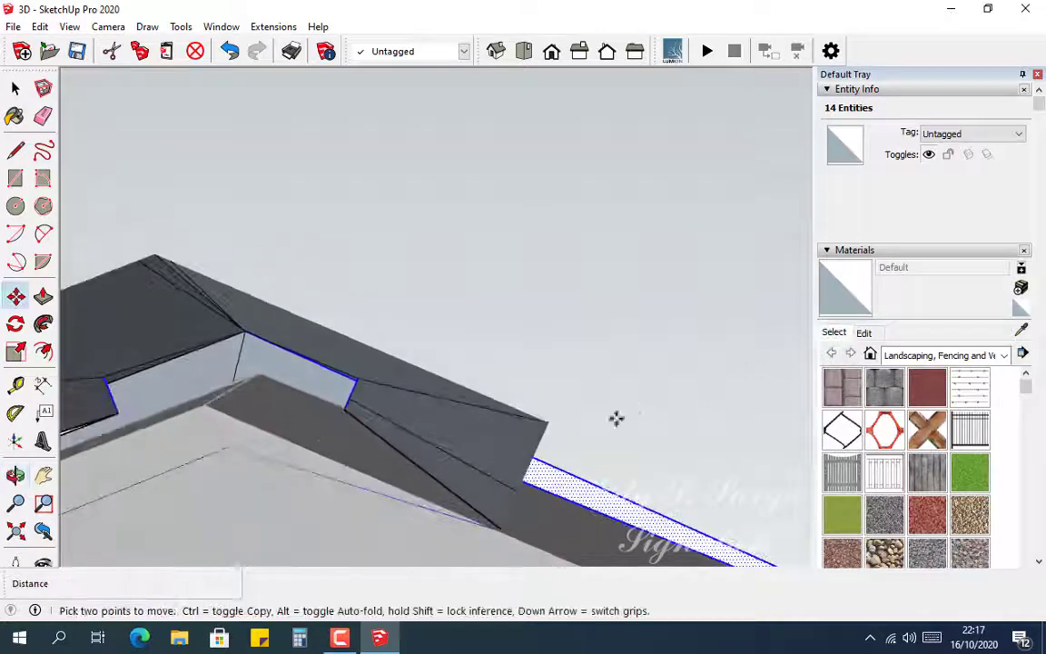
mouse_move(403, 444)
middle_down()
mouse_move(406, 413)
mouse_move(406, 431)
middle_up()
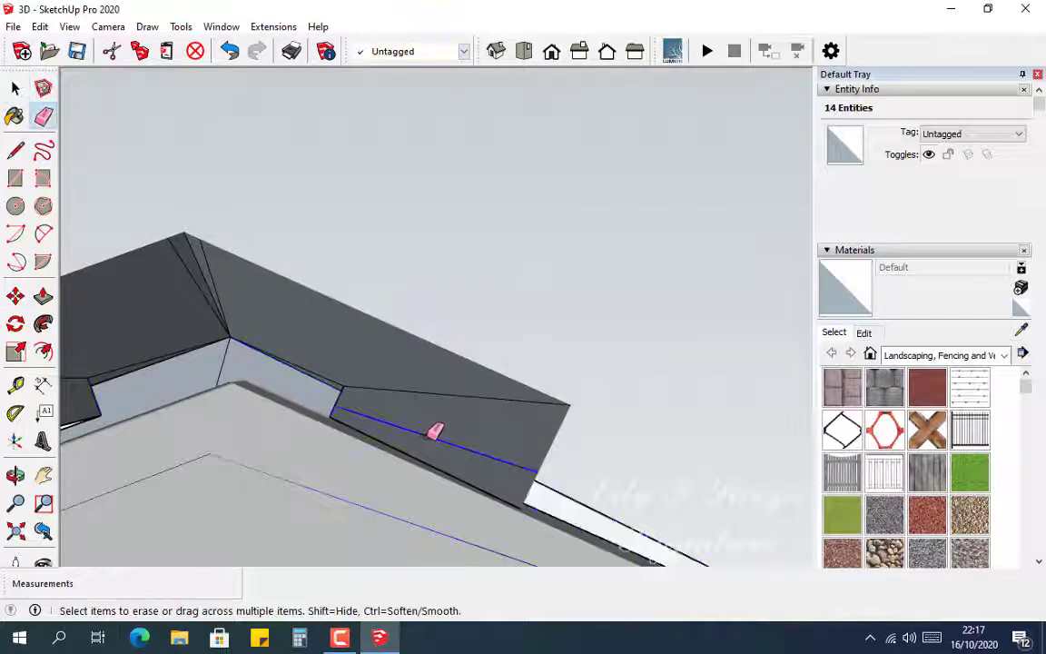
mouse_move(348, 411)
middle_down()
mouse_move(515, 409)
mouse_move(541, 355)
mouse_move(532, 339)
mouse_move(516, 345)
mouse_move(506, 370)
mouse_move(450, 380)
mouse_move(638, 375)
mouse_move(445, 333)
middle_up()
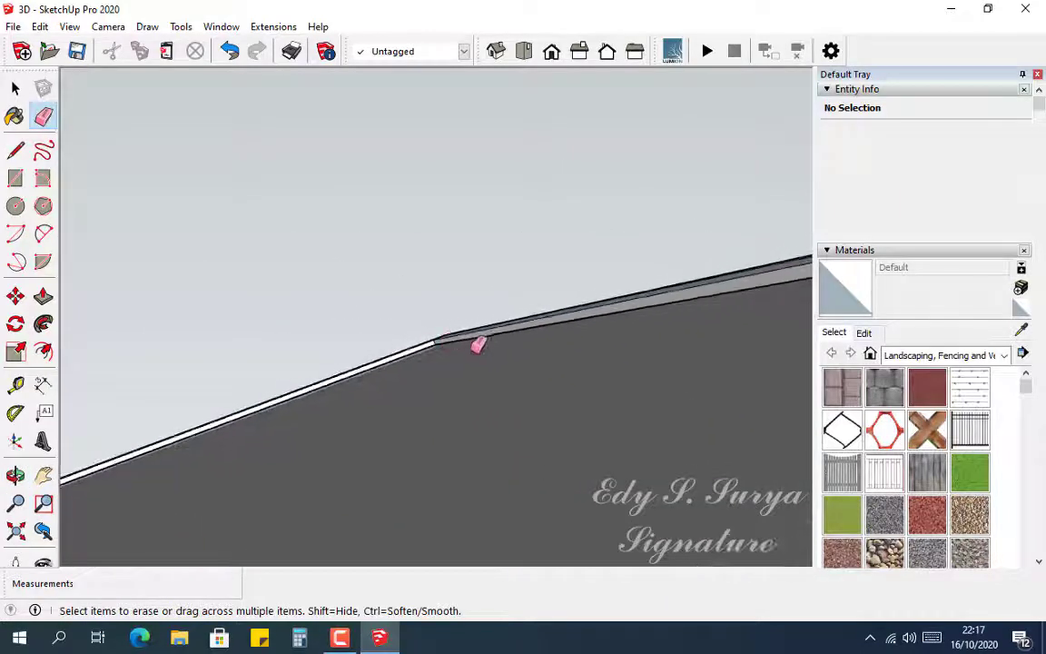
scroll(457, 358, up, 3)
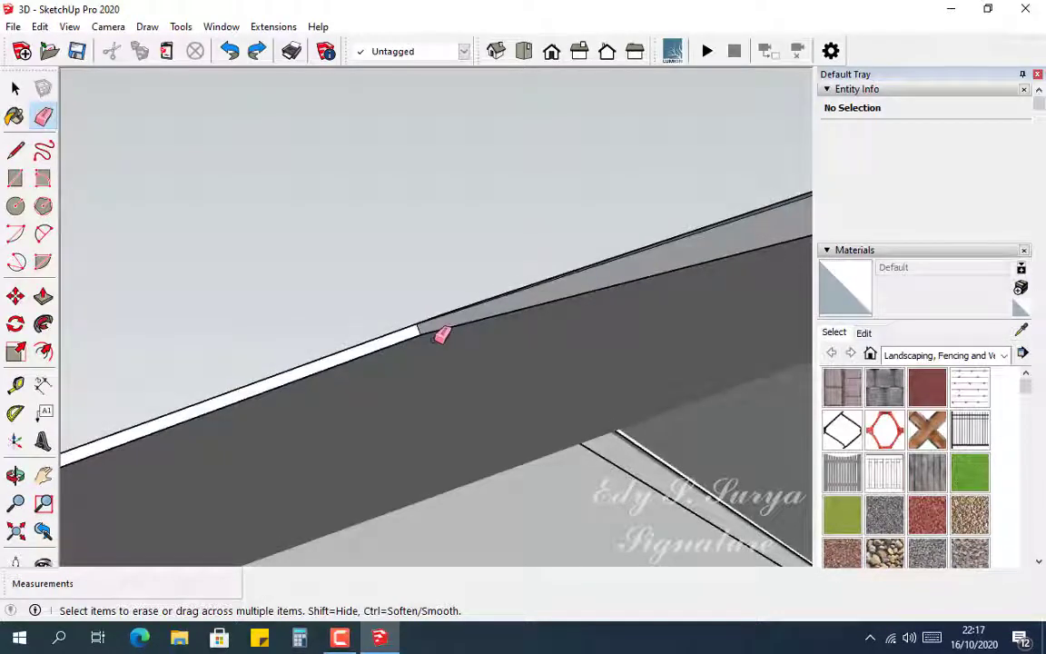
middle_drag(490, 327, 280, 370)
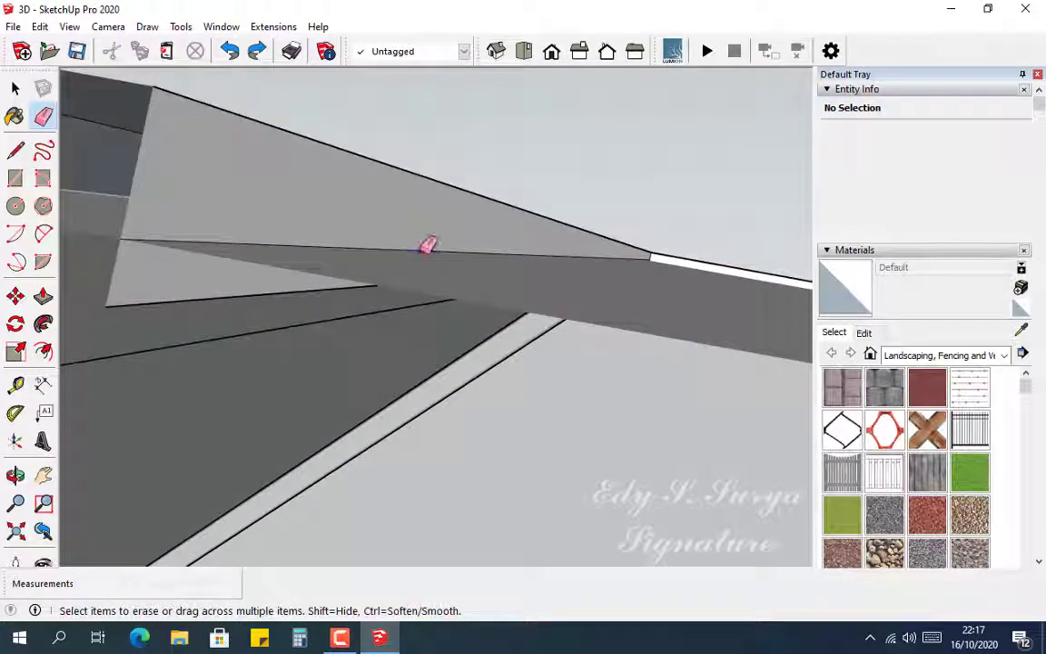
mouse_move(399, 250)
middle_down()
mouse_move(460, 237)
mouse_move(543, 299)
mouse_move(474, 297)
mouse_move(299, 224)
mouse_move(450, 346)
mouse_move(487, 277)
mouse_move(449, 234)
mouse_move(437, 233)
mouse_move(434, 248)
mouse_move(355, 249)
mouse_move(429, 269)
mouse_move(459, 289)
mouse_move(458, 324)
mouse_move(466, 324)
mouse_move(330, 324)
mouse_move(313, 350)
mouse_move(341, 369)
mouse_move(380, 437)
mouse_move(324, 353)
mouse_move(285, 323)
middle_up()
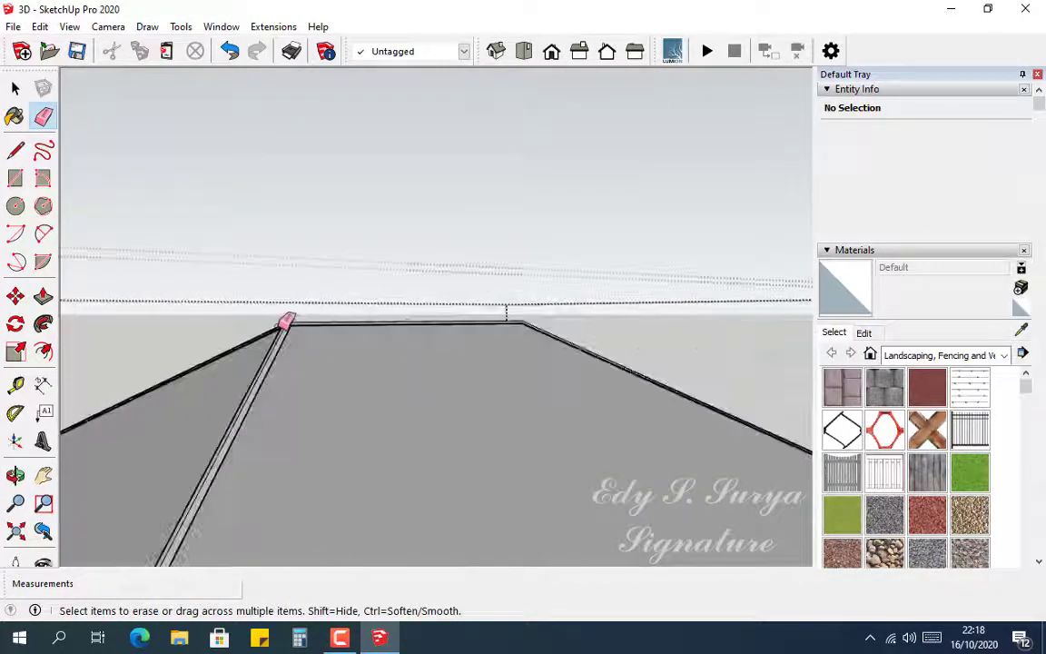
Examine the hip cap from the ridge end down to the eave corner for remaining strips and gaps.
middle_drag(575, 414, 404, 386)
scroll(626, 438, up, 8)
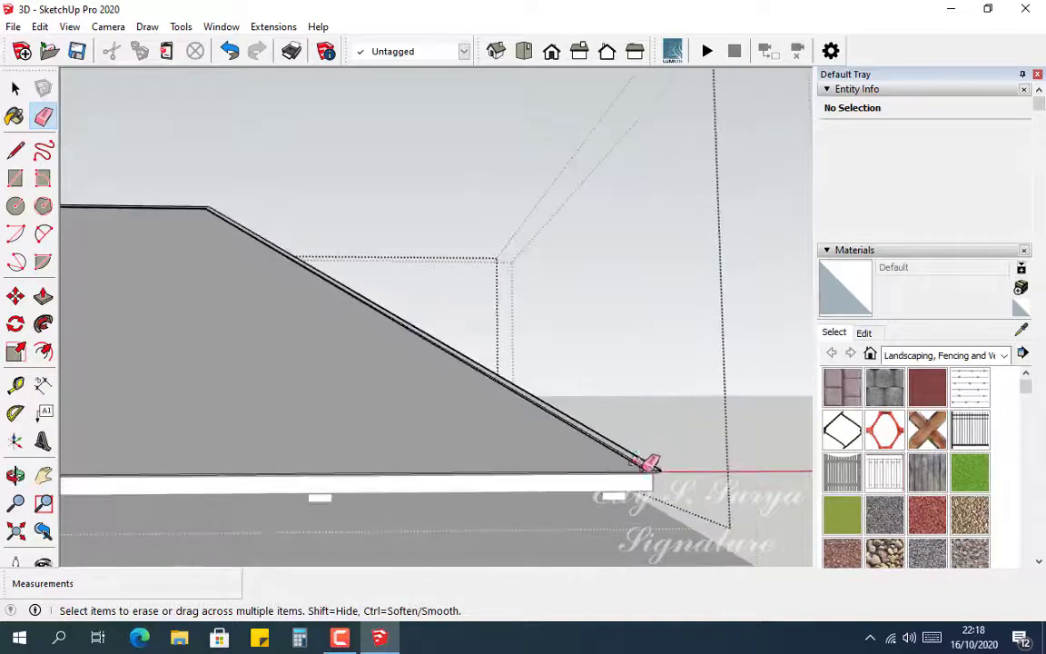
scroll(659, 463, up, 4)
mouse_move(642, 474)
middle_down()
mouse_move(457, 382)
mouse_move(493, 425)
mouse_move(555, 421)
middle_up()
scroll(543, 381, down, 4)
mouse_move(216, 269)
middle_down()
mouse_move(514, 327)
mouse_move(298, 445)
middle_up()
scroll(275, 327, up, 5)
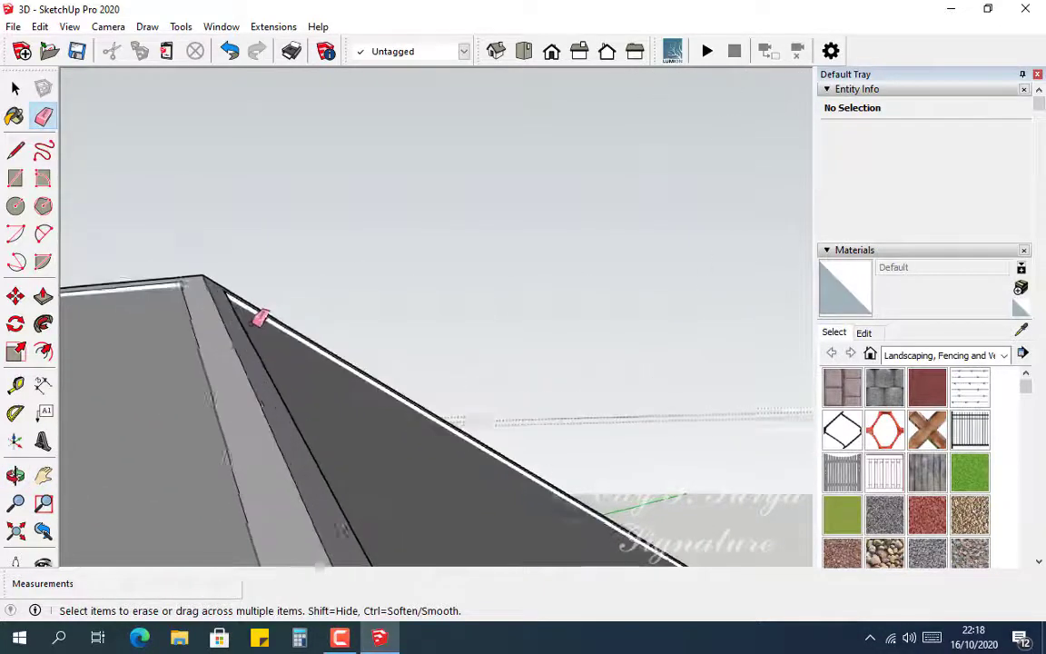
Draw a short vertical line at the inner corner beneath the peak, where the two cap side strips meet.
mouse_move(257, 315)
middle_down()
mouse_move(201, 247)
mouse_move(217, 236)
mouse_move(284, 273)
mouse_move(409, 252)
mouse_move(416, 240)
middle_up()
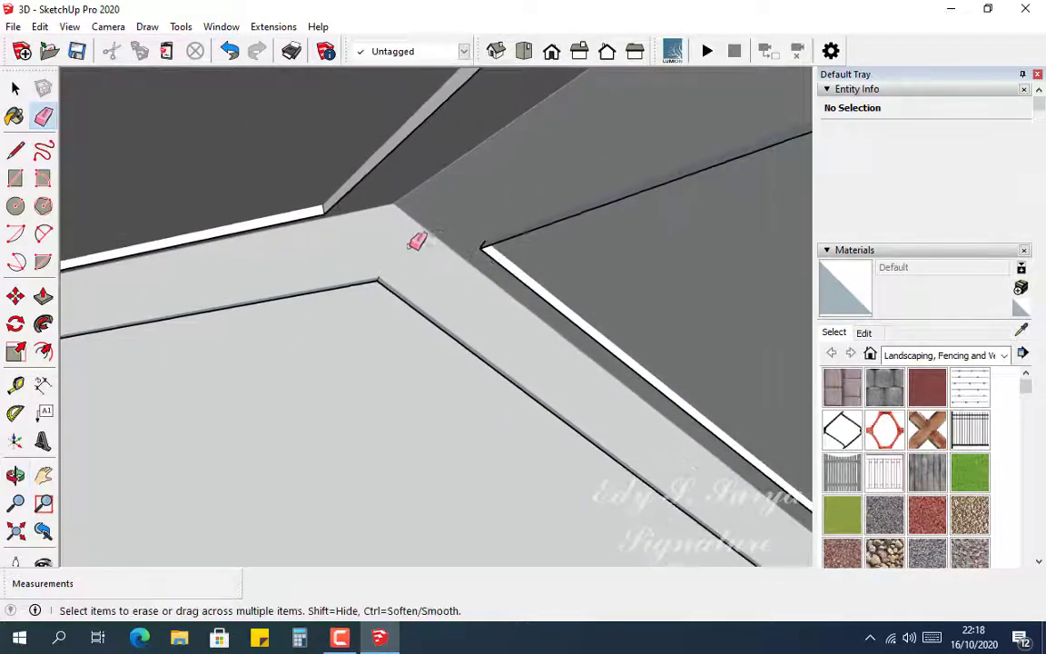
scroll(416, 241, up, 2)
scroll(396, 243, up, 2)
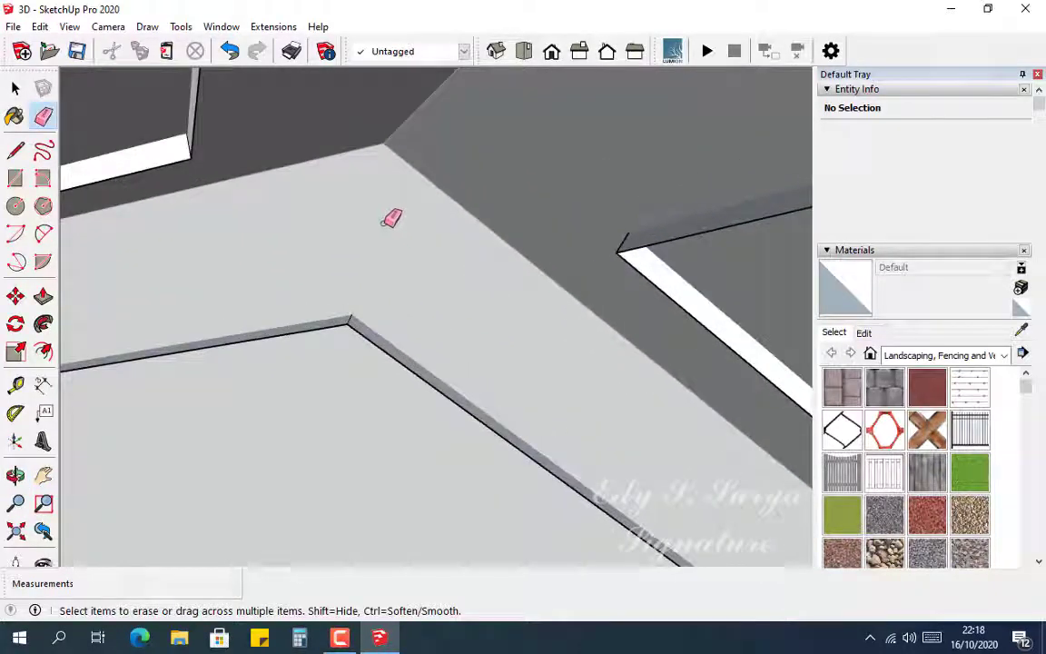
mouse_move(388, 229)
middle_down()
mouse_move(315, 237)
mouse_move(303, 263)
mouse_move(397, 310)
mouse_move(423, 297)
mouse_move(297, 318)
mouse_move(343, 314)
mouse_move(369, 121)
mouse_move(357, 152)
mouse_move(327, 159)
mouse_move(349, 132)
mouse_move(344, 173)
middle_up()
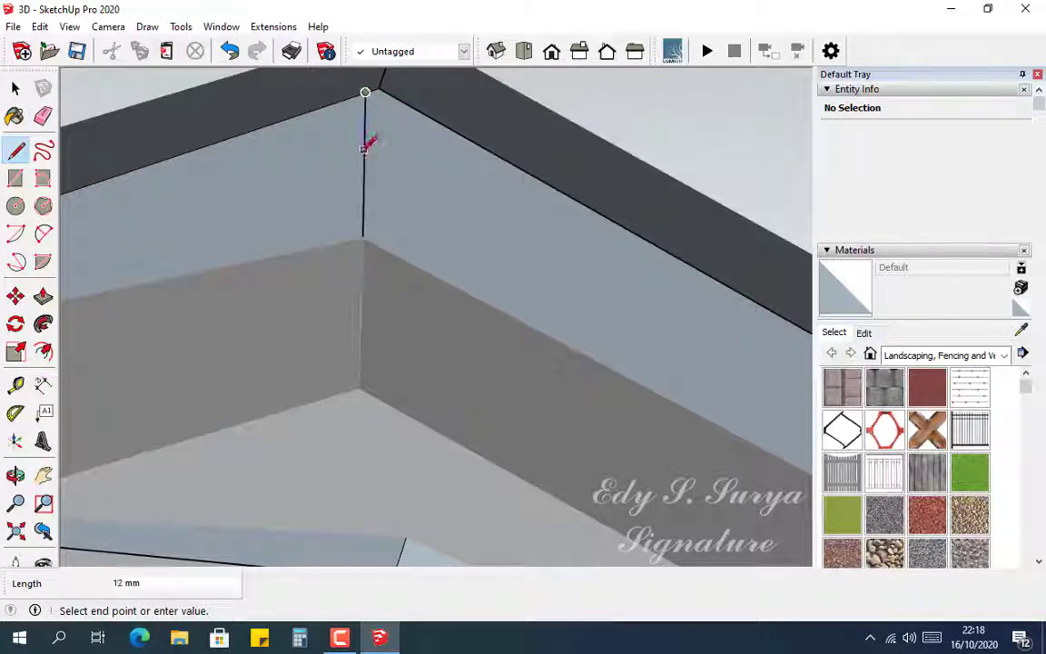
middle_drag(288, 198, 416, 253)
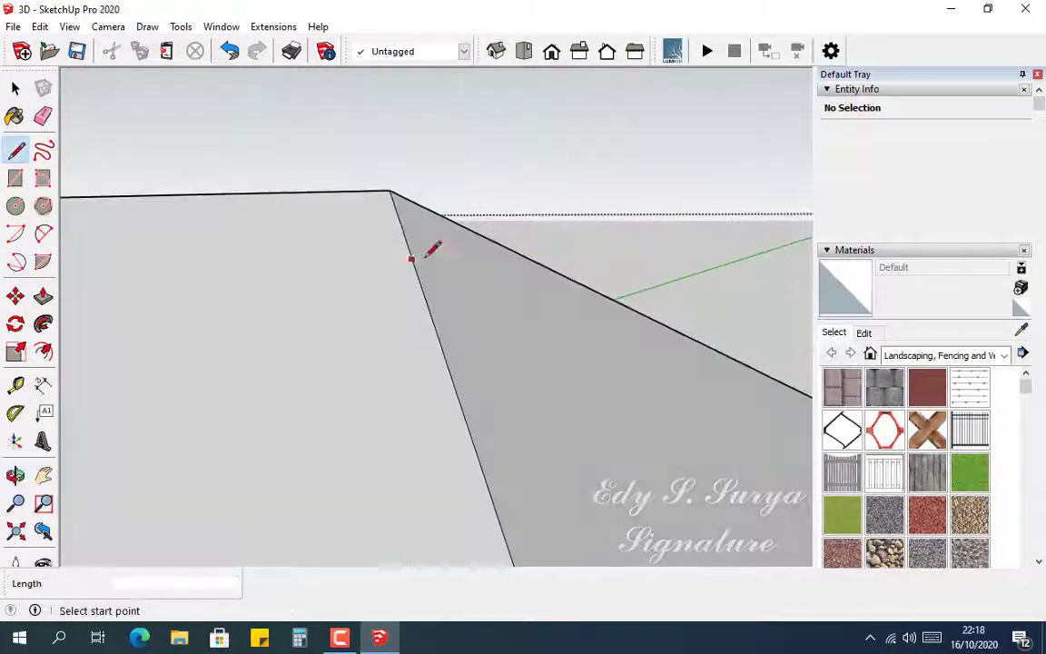
Draw a short vertical line upward from the lower corner of the cap side strip beneath the ridge's other peak.
scroll(490, 238, up, 3)
shift+middle_drag(166, 273, 670, 310)
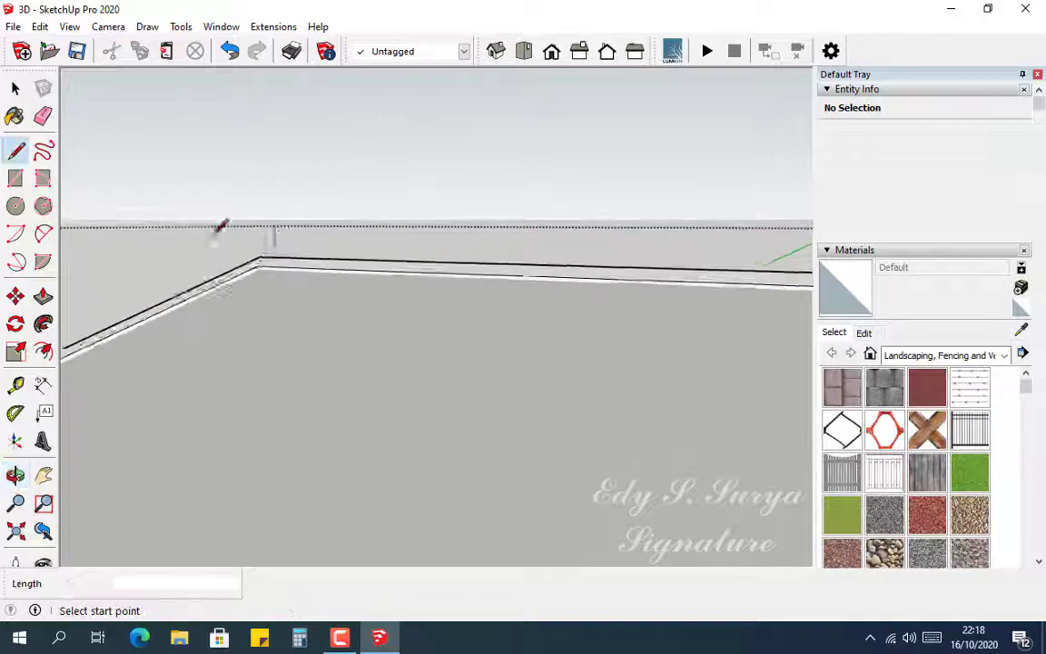
scroll(273, 266, up, 5)
scroll(285, 259, up, 3)
middle_drag(285, 257, 27, 275)
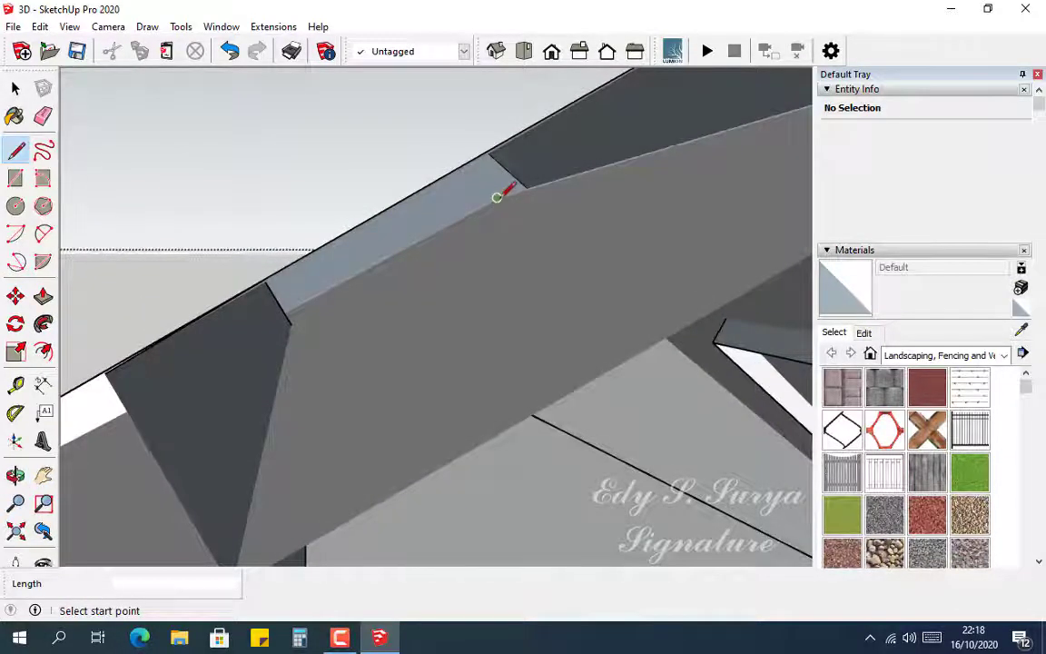
scroll(504, 159, up, 3)
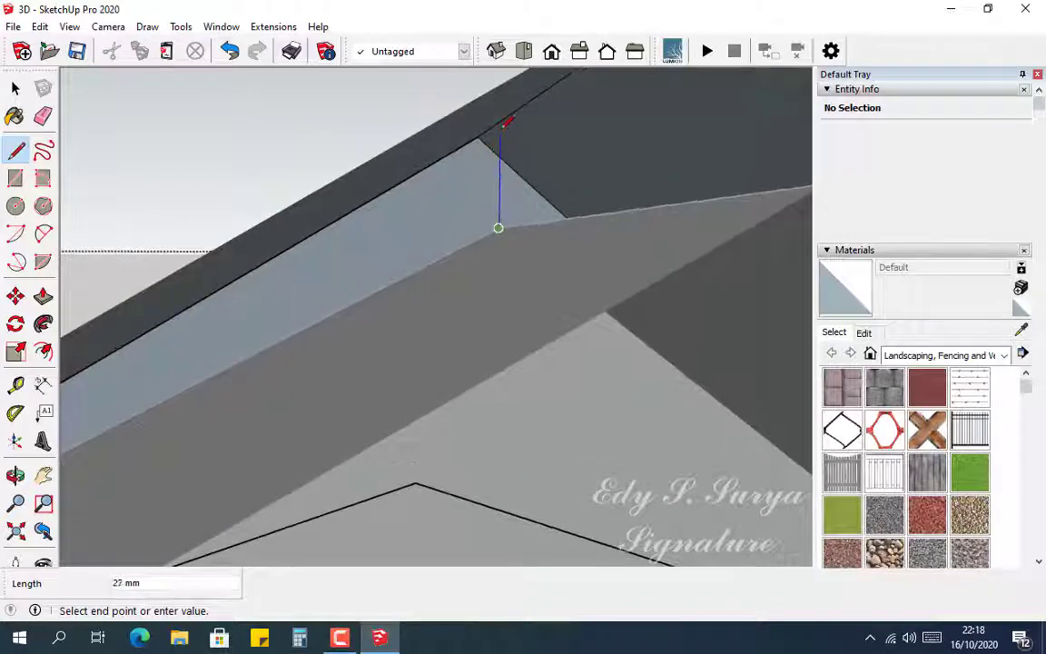
middle_drag(485, 178, 229, 428)
key(l)
middle_drag(574, 468, 124, 381)
Select the long lower edge of the hip cap's side strip and inspect how it meets the peak.
key(space)
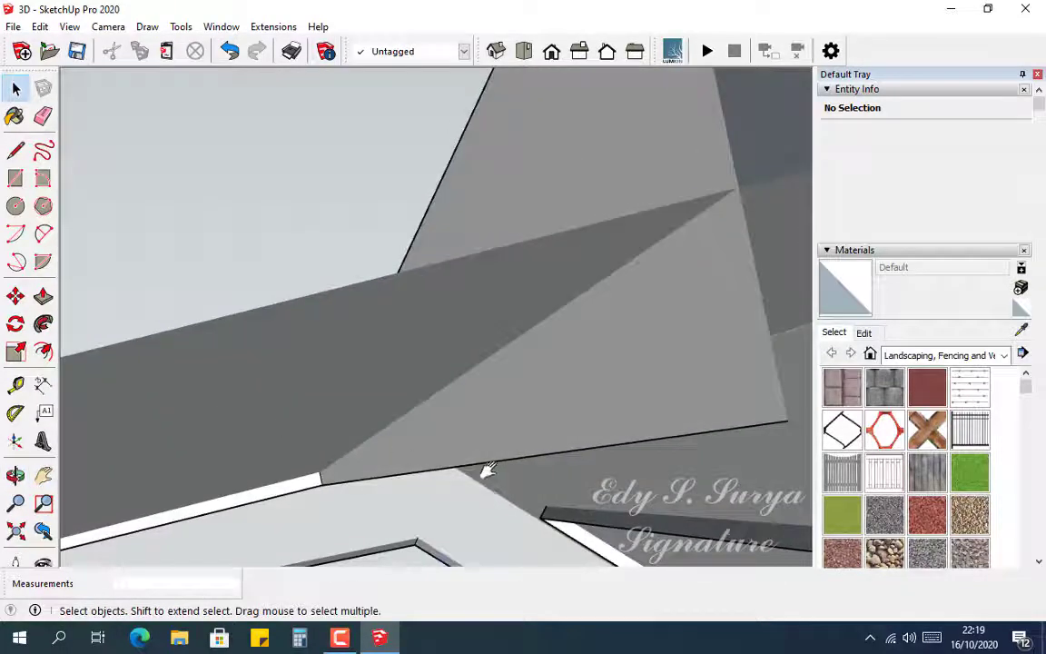
middle_drag(487, 469, 373, 442)
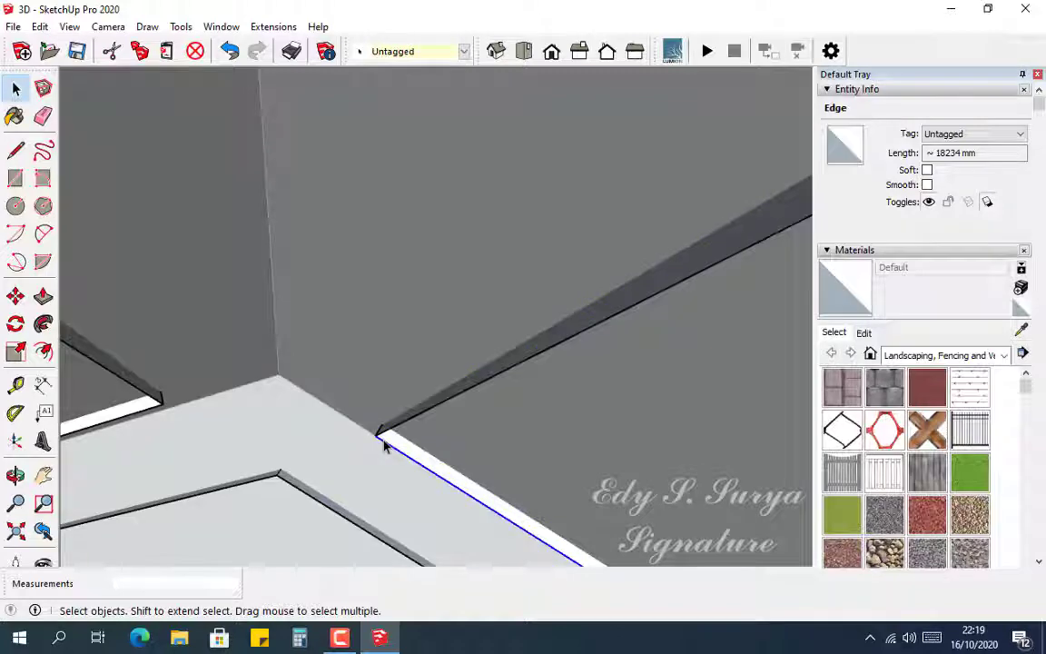
mouse_move(323, 416)
middle_down()
mouse_move(363, 430)
mouse_move(420, 483)
mouse_move(332, 411)
middle_up()
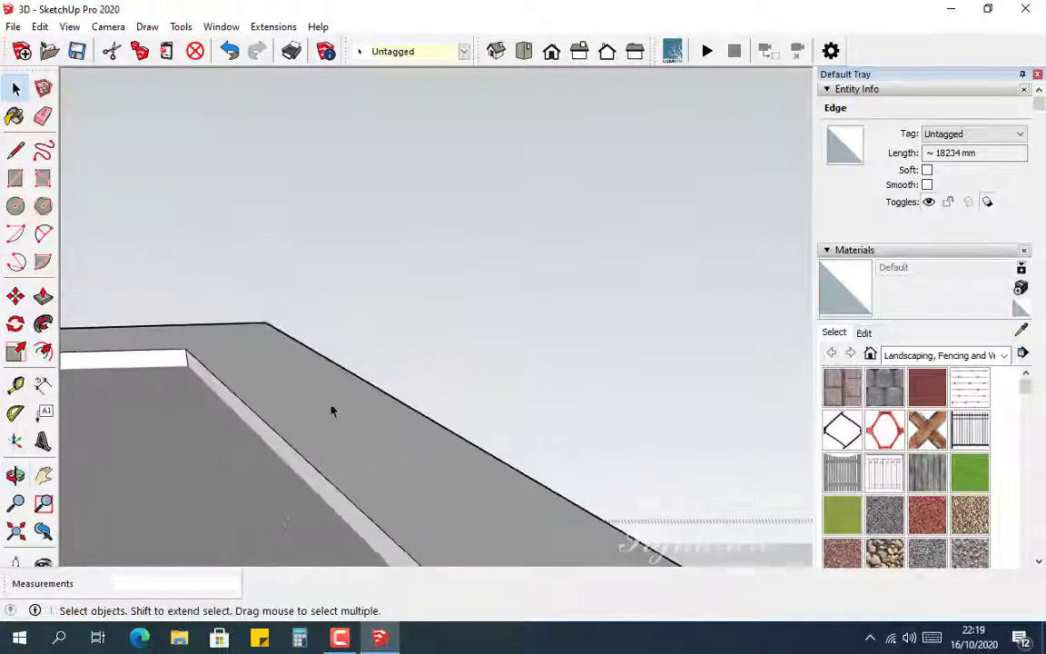
scroll(332, 412, down, 5)
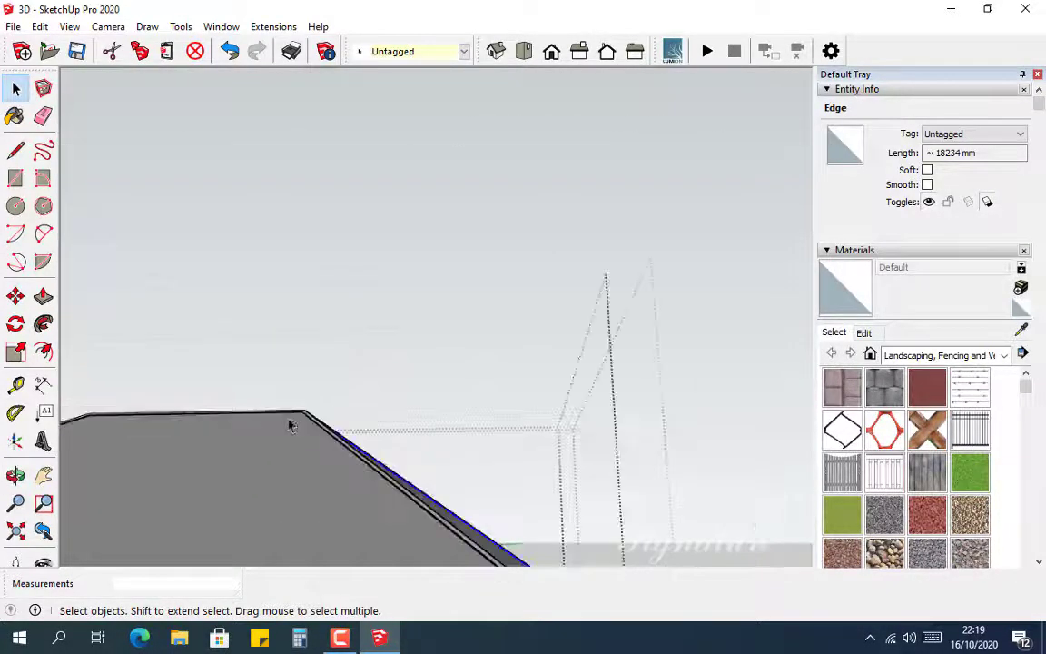
Examine the hip cap from the ridge peak down to the eave corner, including the side strip's lower ends.
scroll(263, 429, down, 2)
middle_drag(232, 434, 525, 454)
scroll(419, 429, up, 4)
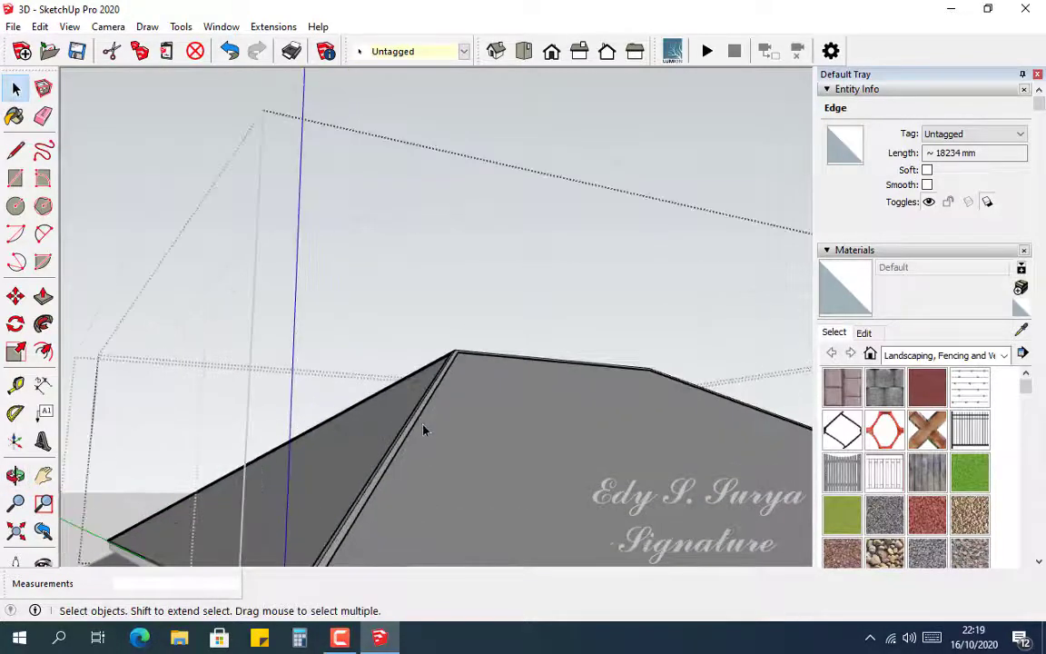
middle_drag(423, 429, 385, 403)
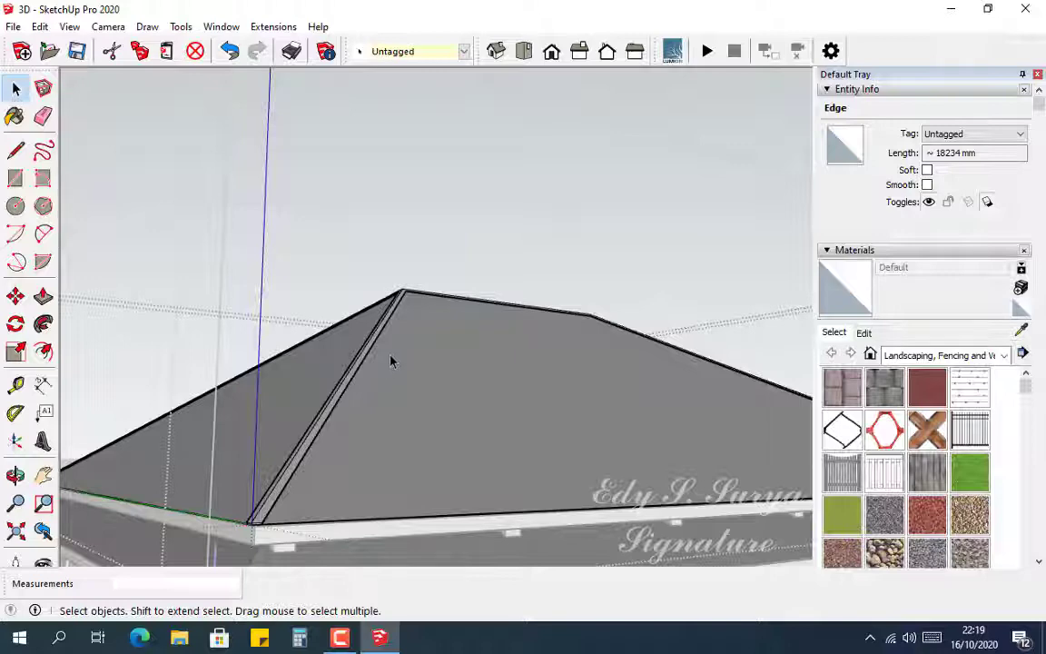
scroll(390, 324, up, 3)
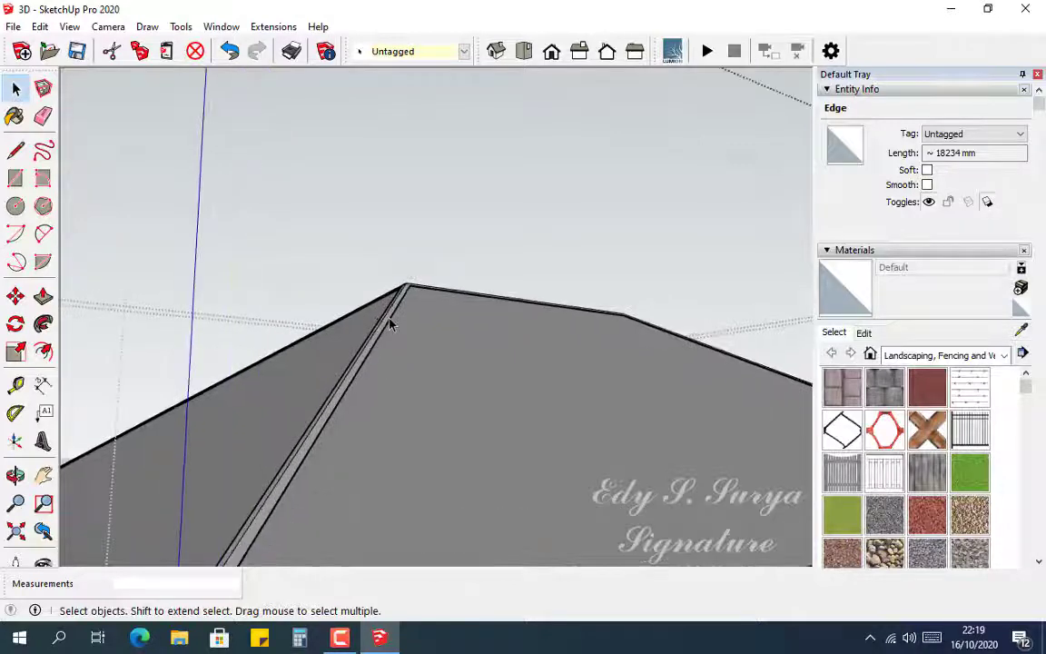
scroll(392, 325, down, 2)
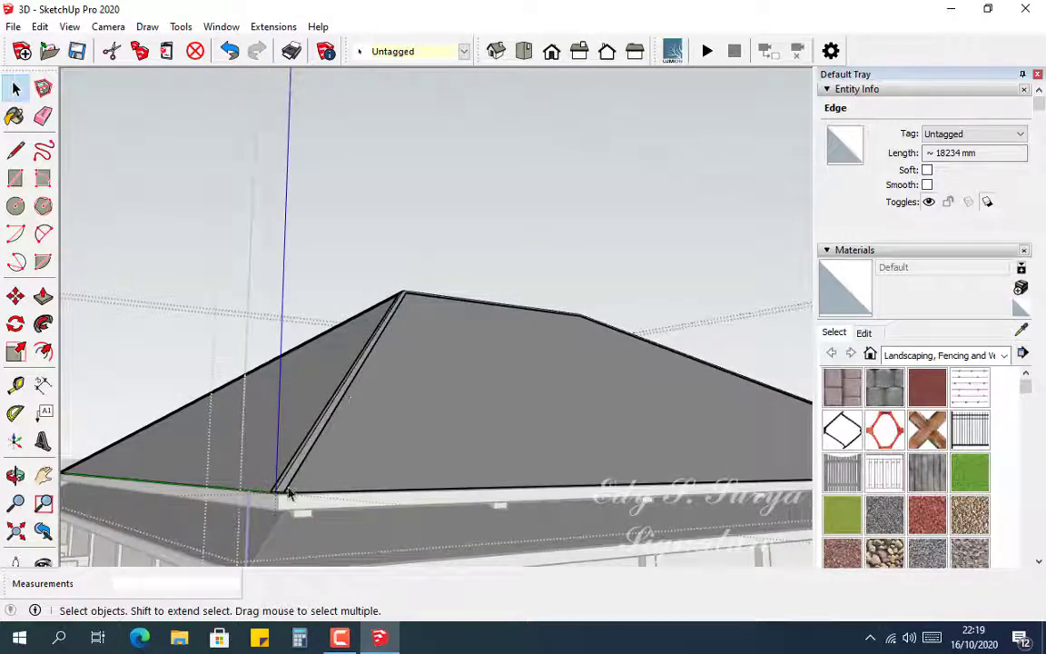
scroll(288, 494, up, 3)
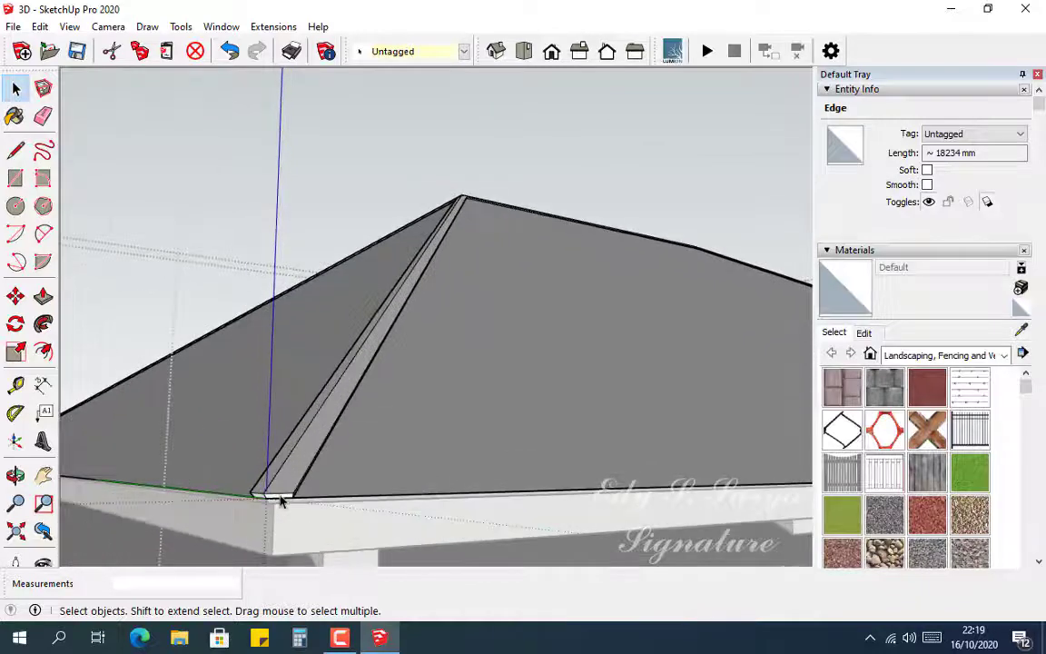
scroll(282, 499, up, 5)
mouse_move(292, 498)
middle_down()
mouse_move(286, 462)
mouse_move(250, 451)
mouse_move(259, 486)
mouse_move(287, 499)
mouse_move(437, 470)
middle_up()
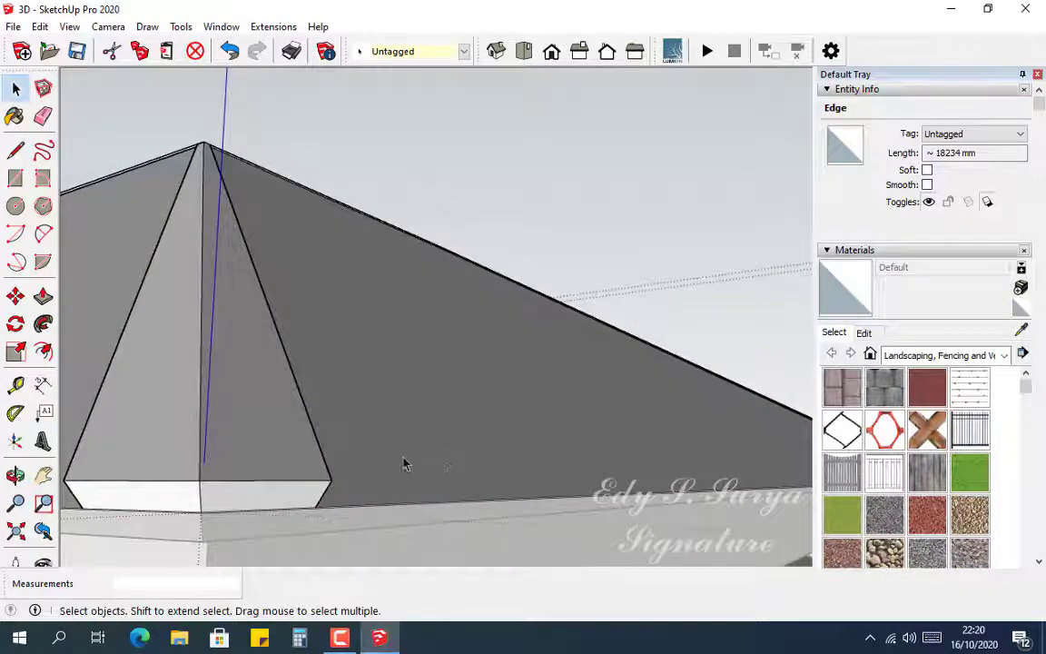
middle_drag(324, 439, 532, 357)
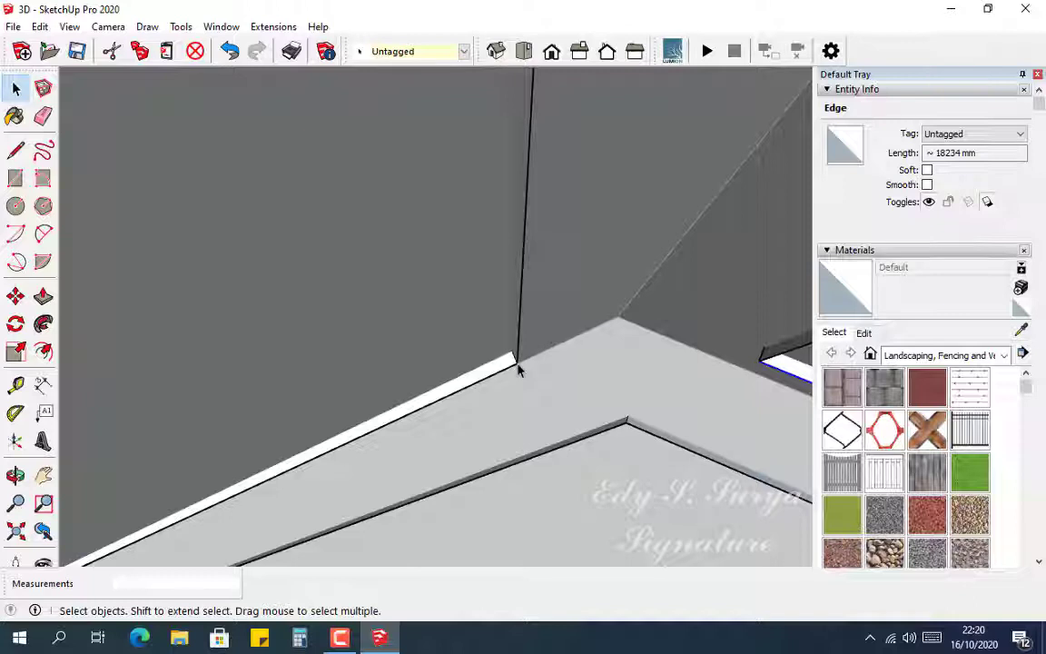
Try to move the selected lower edge of the hip cap's side strip about 18 mm at the eave corner, and undo it.
key(m)
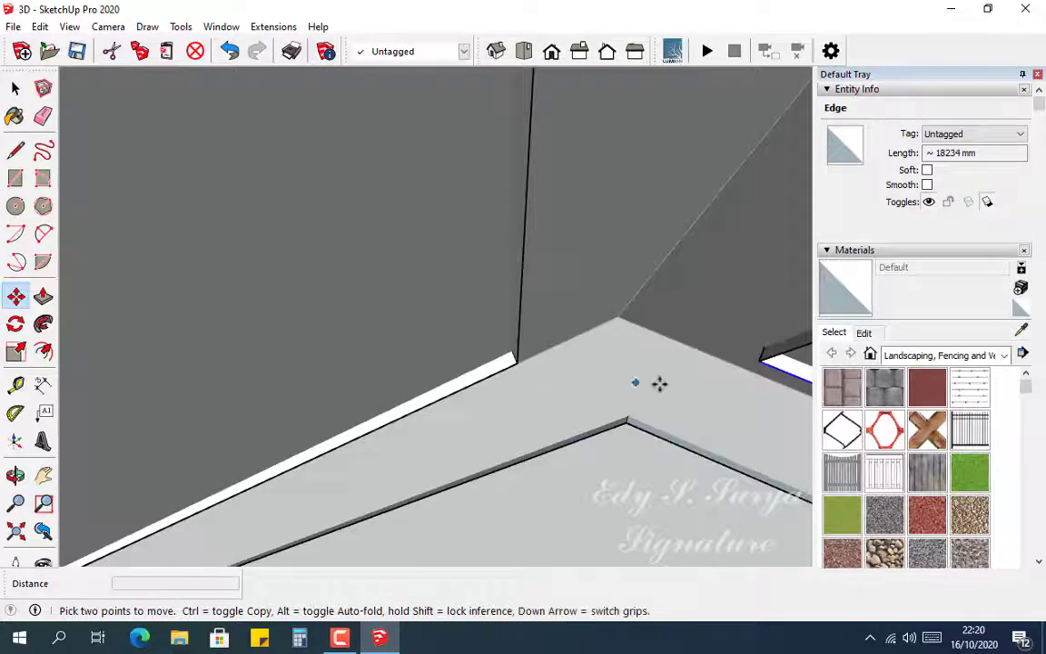
middle_drag(659, 383, 408, 366)
click(409, 357)
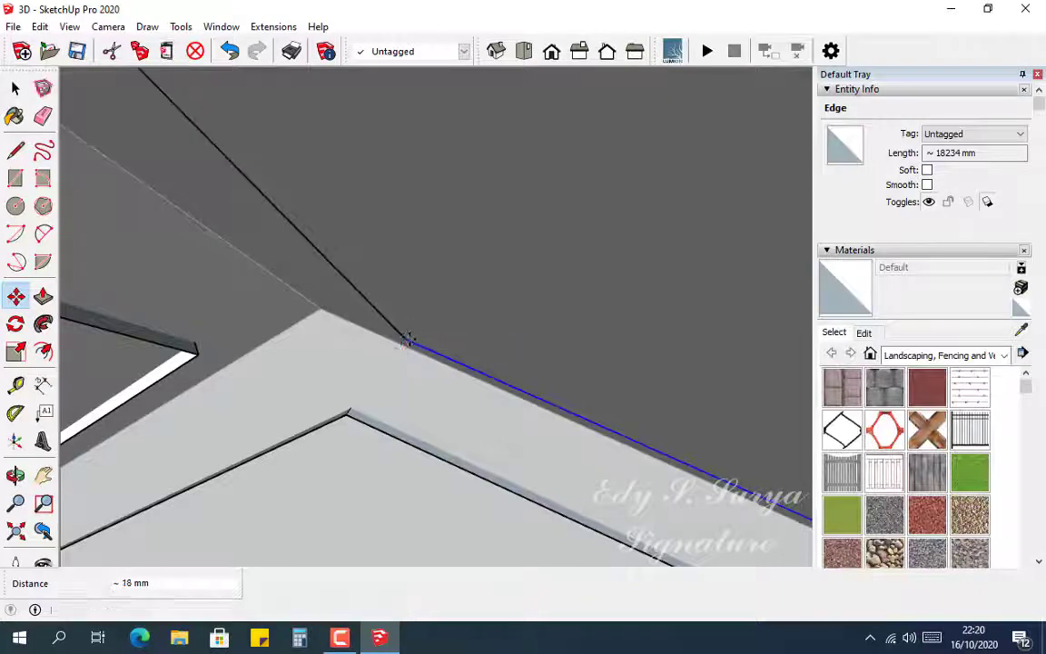
middle_drag(408, 340, 439, 357)
key(ctrl+z)
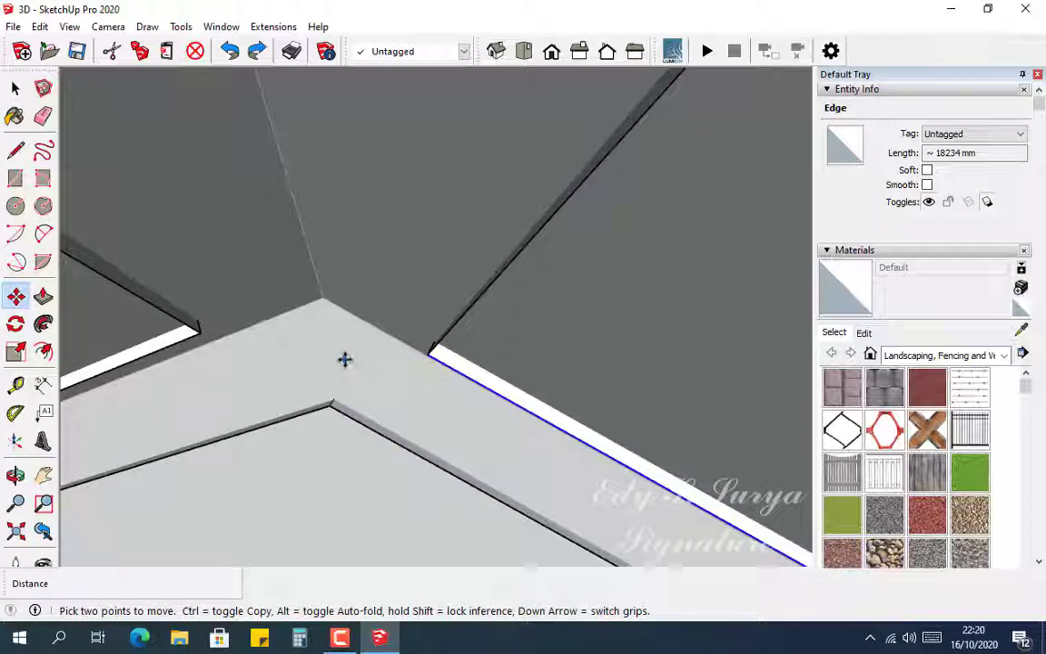
Leave the cap group, delete the enclosing roof component as a test, and undo the deletion.
key(space)
middle_drag(346, 367, 395, 424)
click(320, 341)
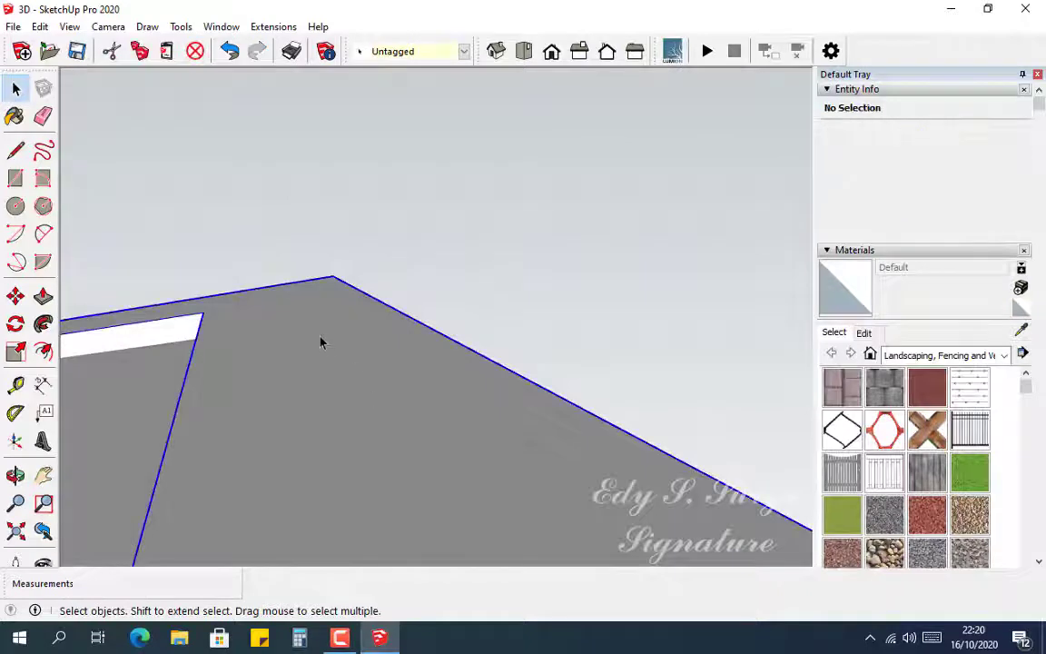
key(Delete)
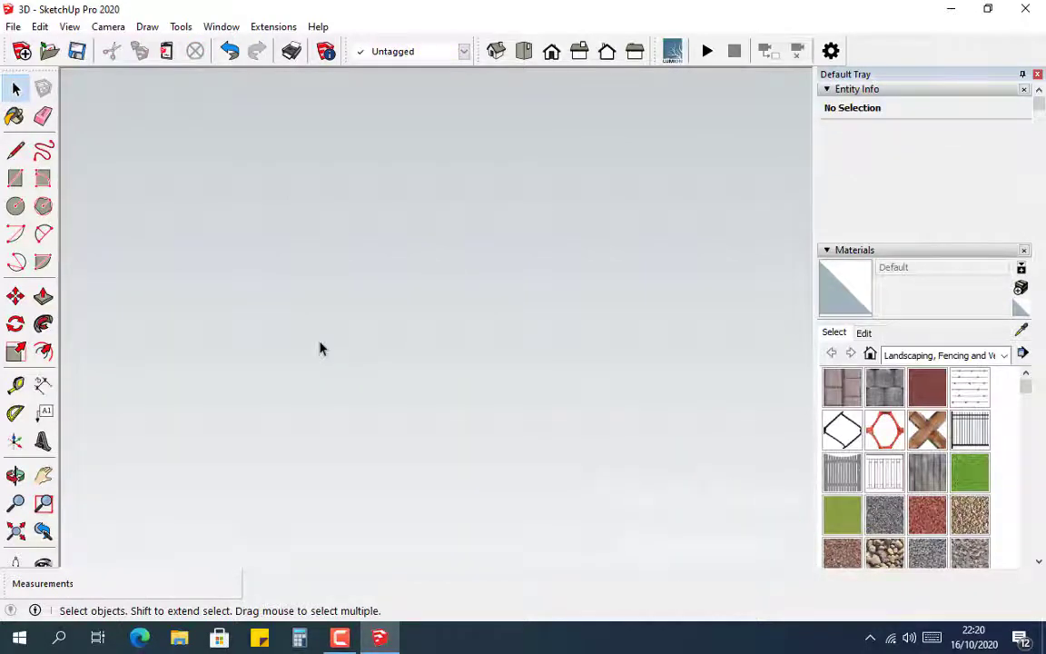
key(ctrl+z)
Open the roof component for editing and select the roof surface group inside it.
click(320, 355)
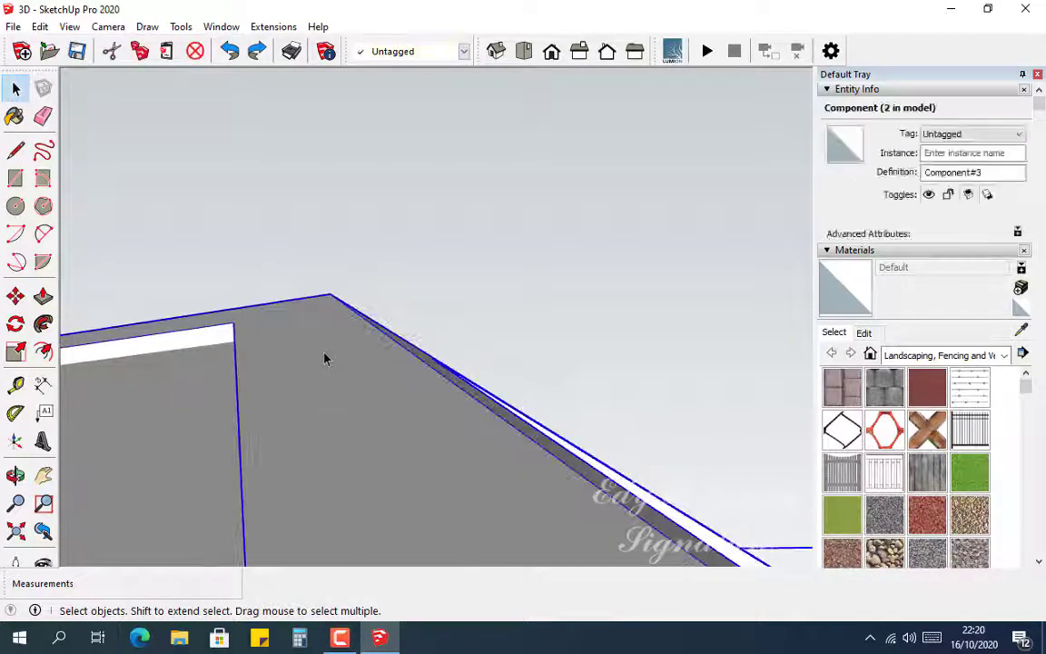
double_click(326, 351)
click(327, 351)
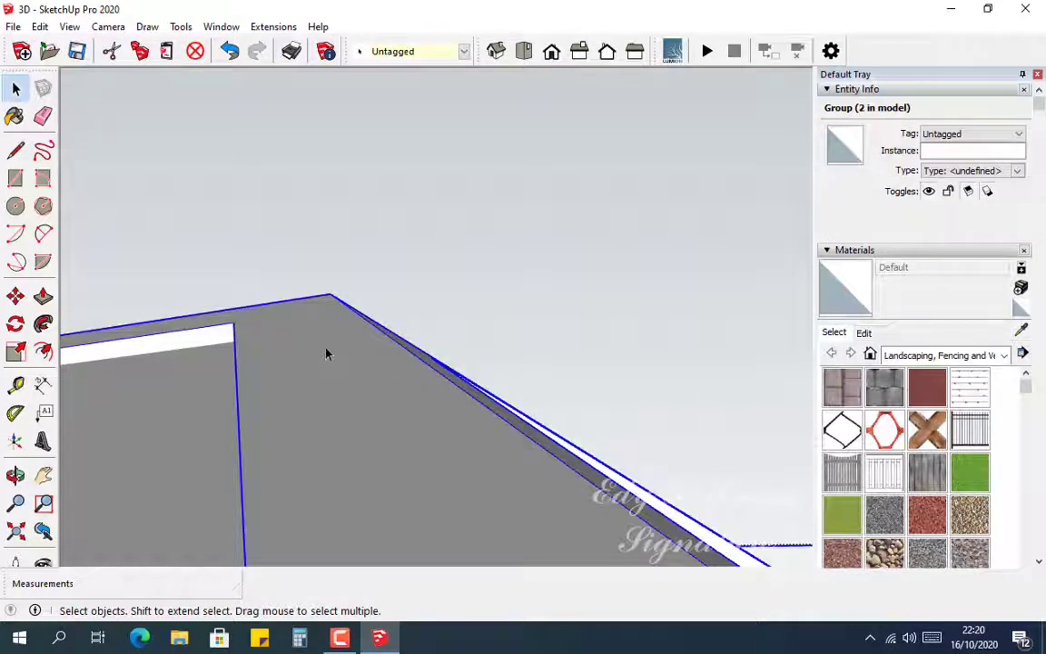
Test-delete the roof surface group to check which parts belong to it, undoing each deletion.
key(Delete)
key(ctrl+z)
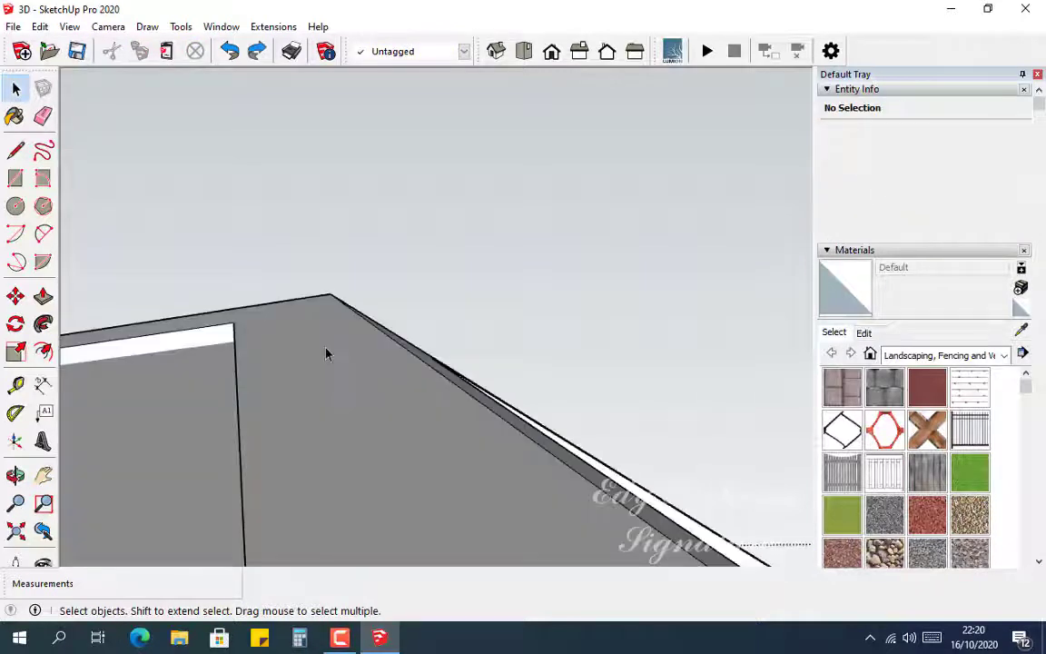
click(326, 354)
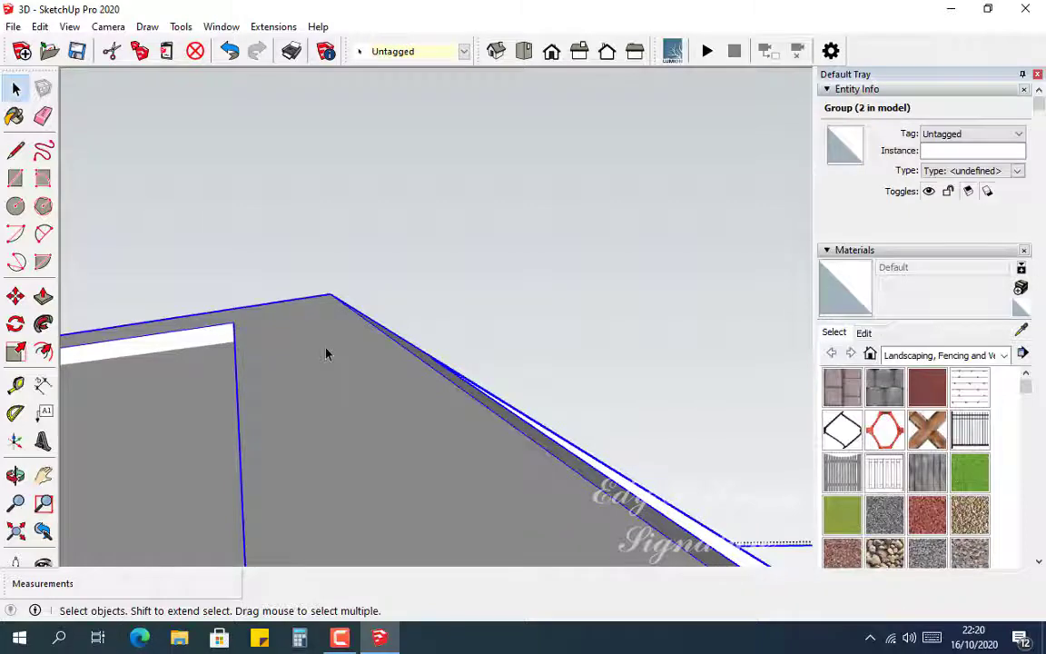
middle_drag(221, 367, 307, 351)
scroll(346, 362, down, 4)
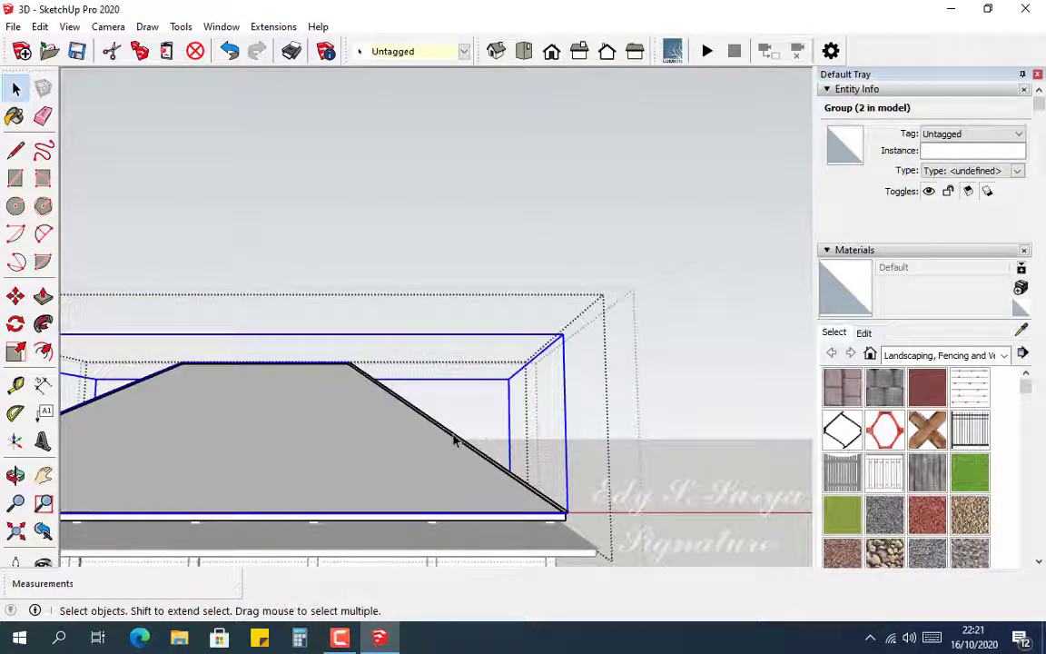
key(Delete)
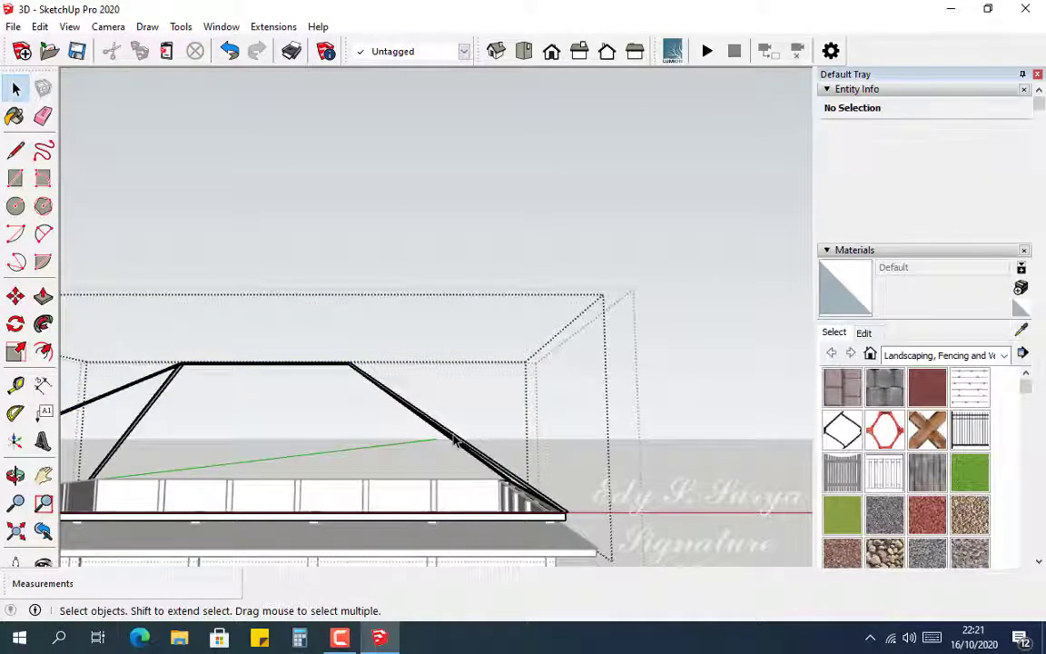
key(ctrl+z)
Copy the roof surface group 30 mm straight up along the blue axis.
scroll(563, 515, up, 5)
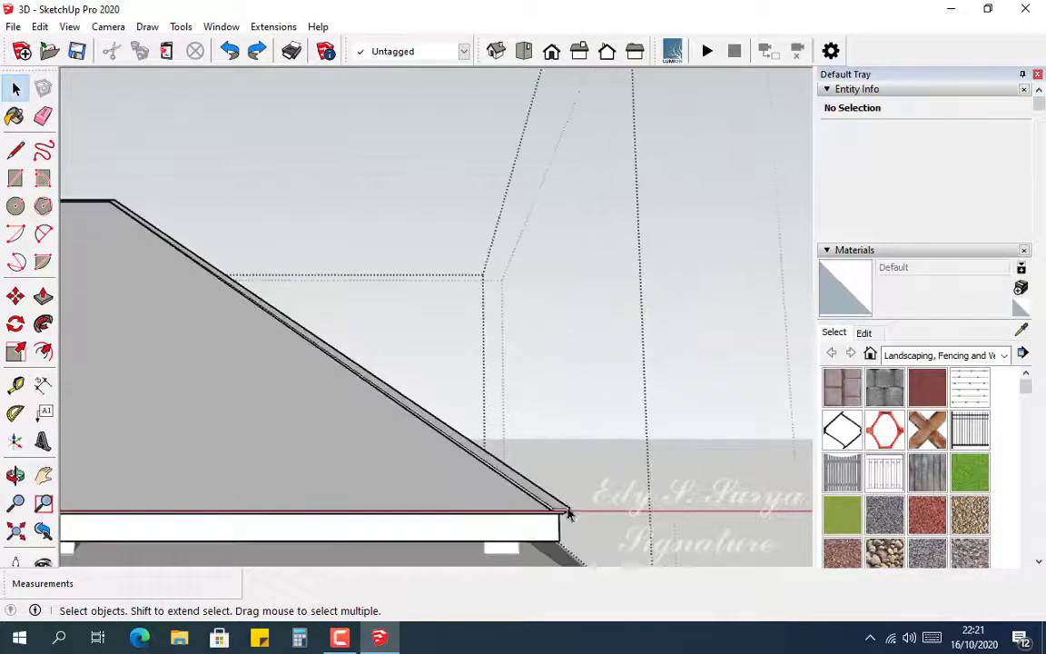
click(567, 514)
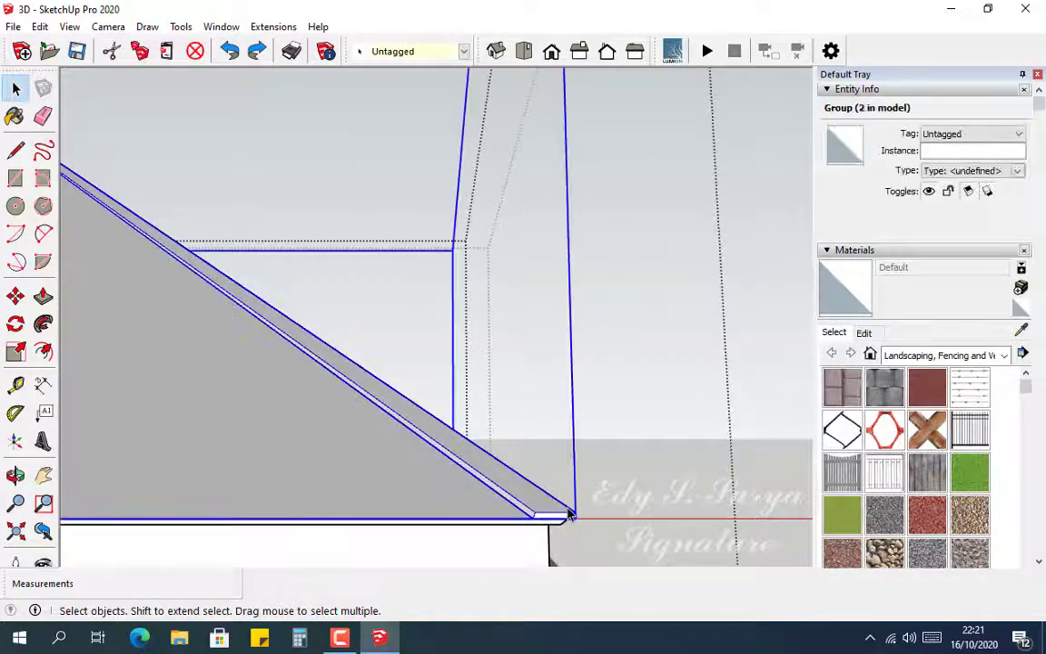
click(569, 514)
scroll(482, 491, down, 5)
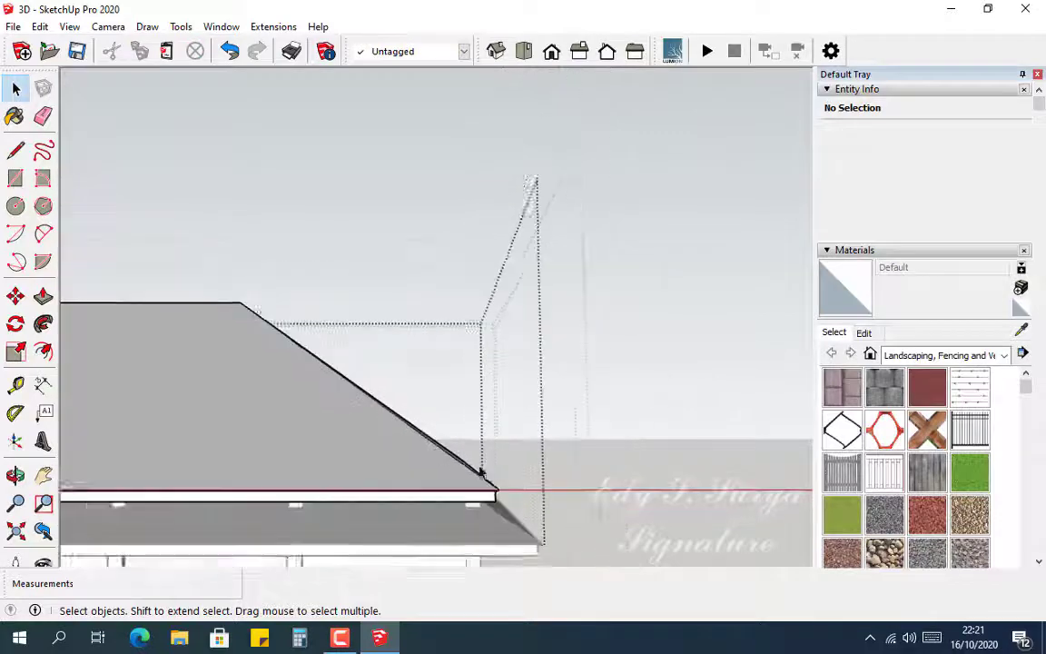
middle_drag(301, 429, 367, 390)
scroll(361, 359, up, 4)
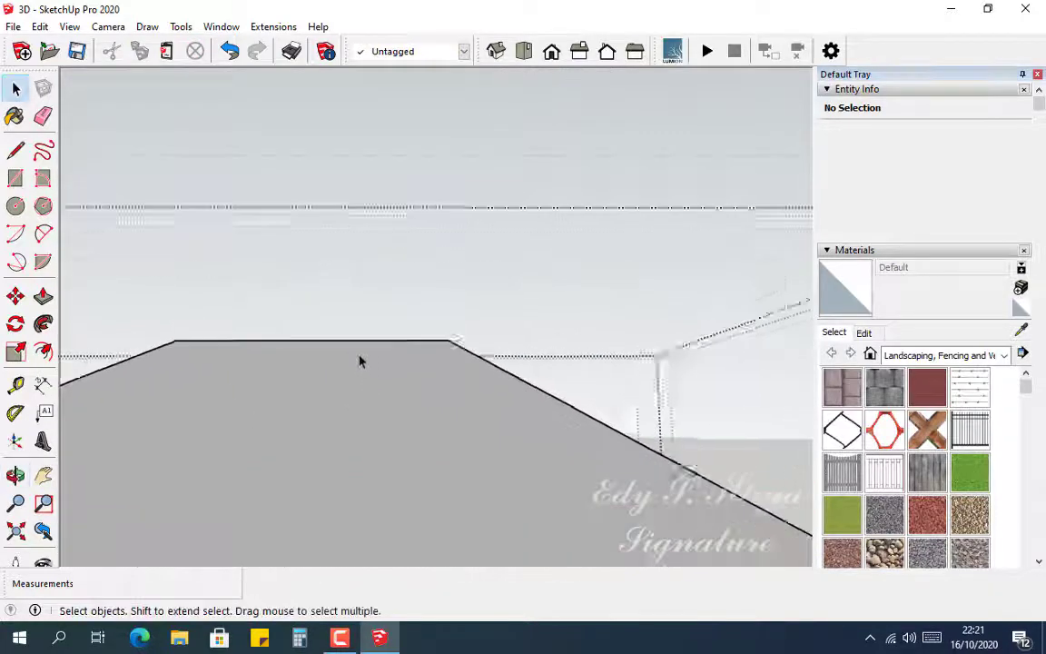
click(352, 370)
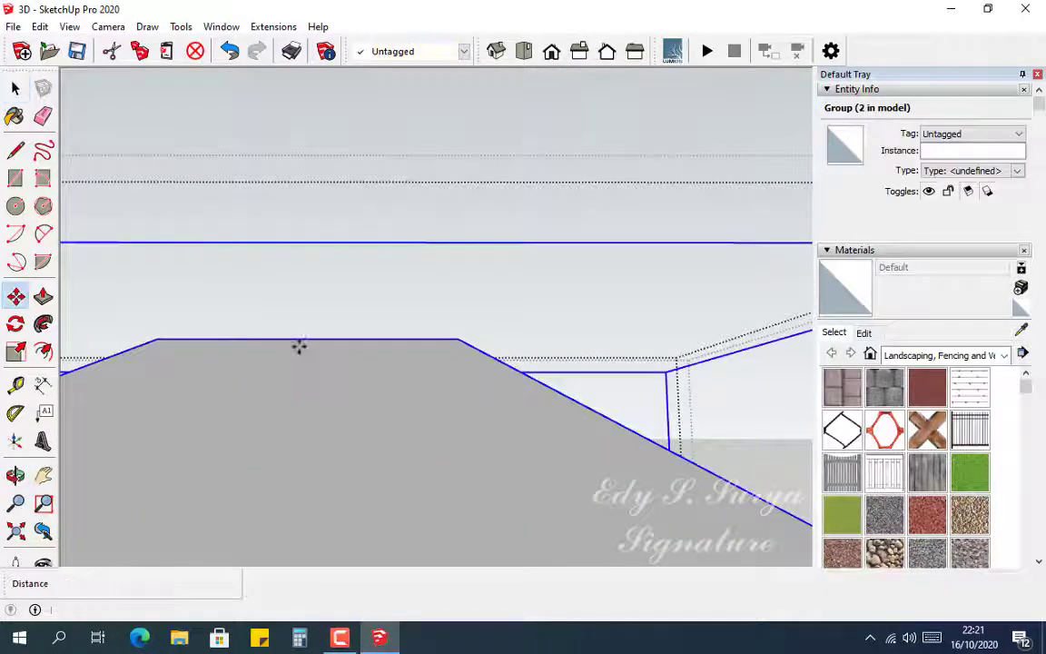
click(305, 339)
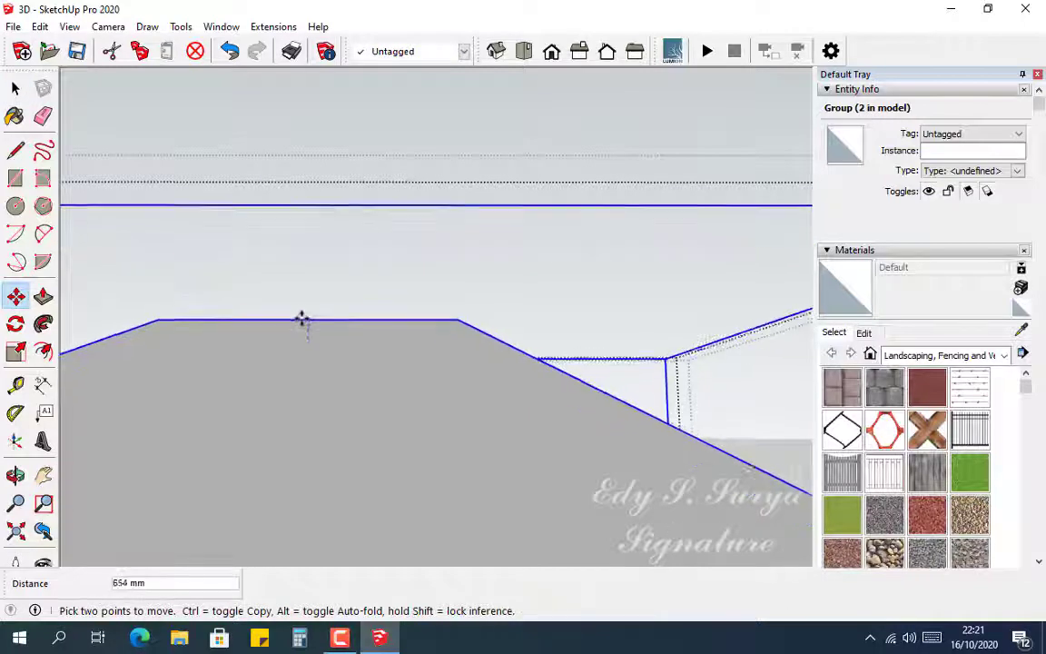
key(ctrl)
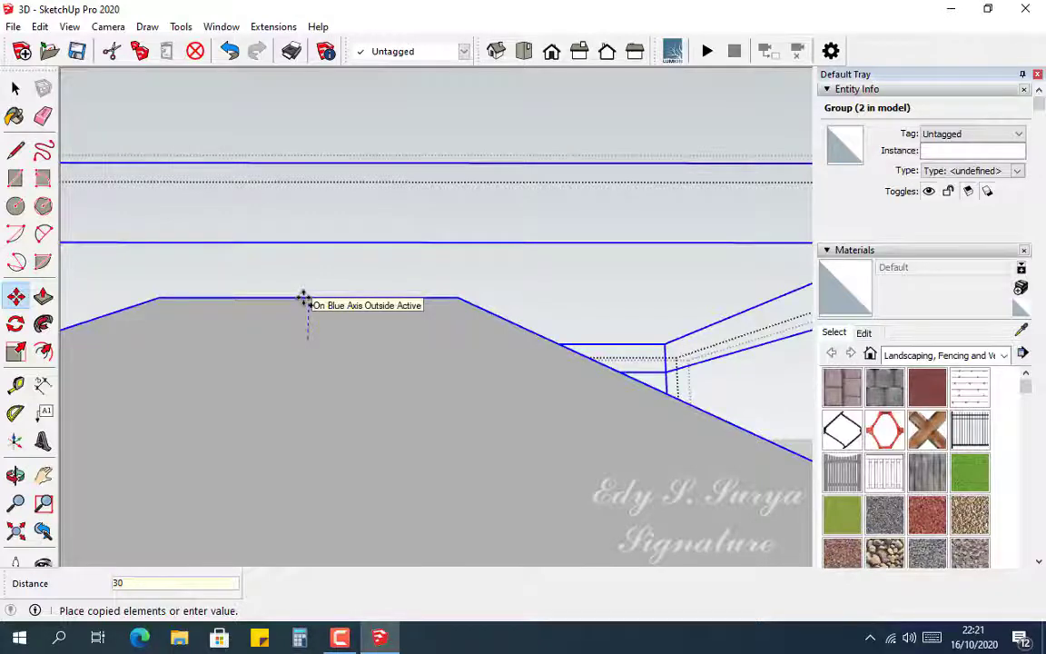
key(Return)
Examine how the raised roof copy meets the cap side strips at the peak, from above and from beneath.
middle_drag(440, 395, 326, 326)
scroll(321, 294, up, 5)
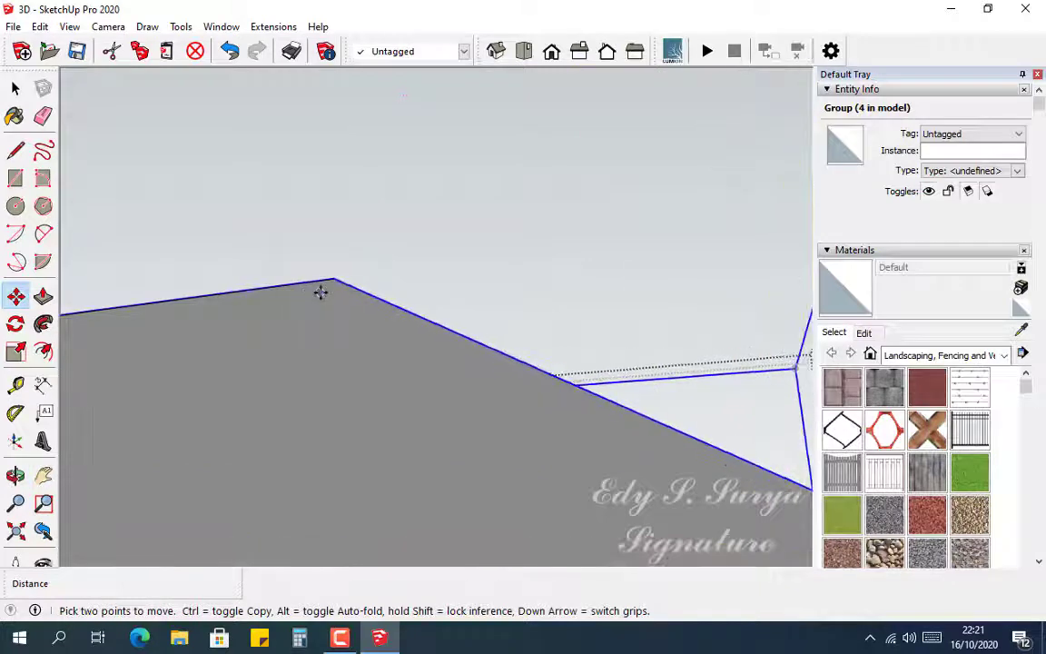
scroll(332, 295, up, 4)
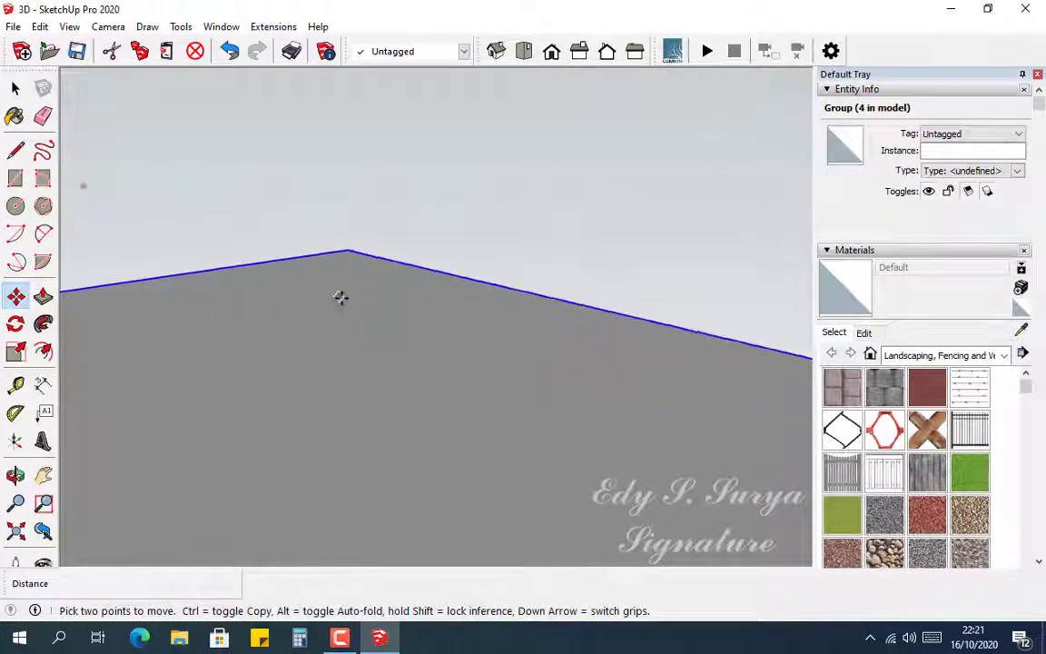
mouse_move(340, 274)
middle_down()
mouse_move(308, 226)
mouse_move(327, 248)
mouse_move(322, 217)
mouse_move(316, 239)
middle_up()
middle_drag(383, 277, 330, 275)
key(m)
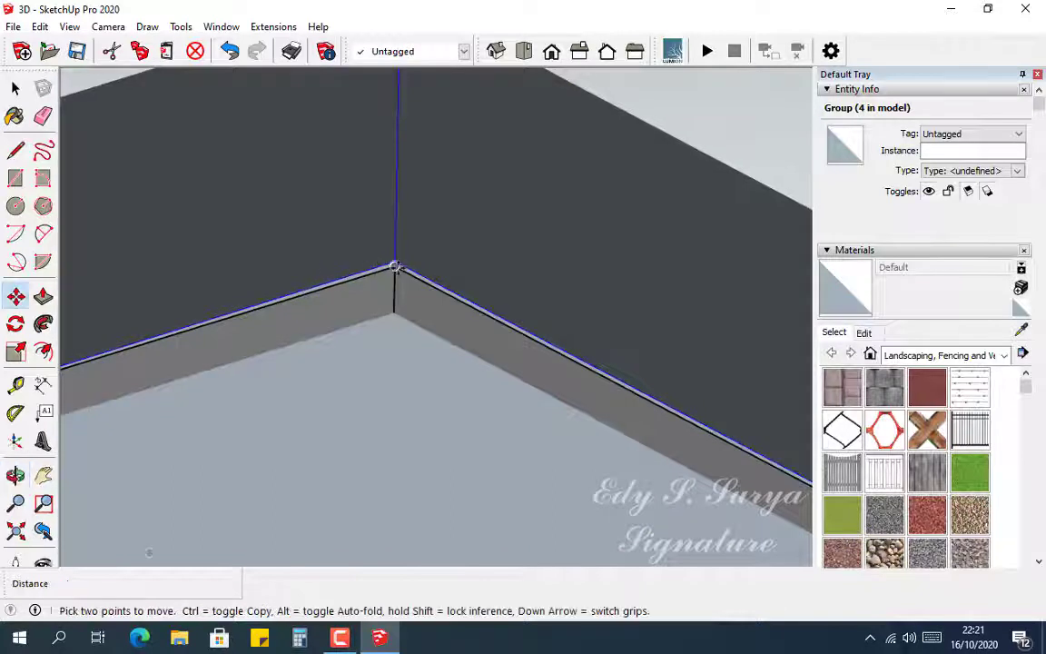
scroll(396, 266, up, 5)
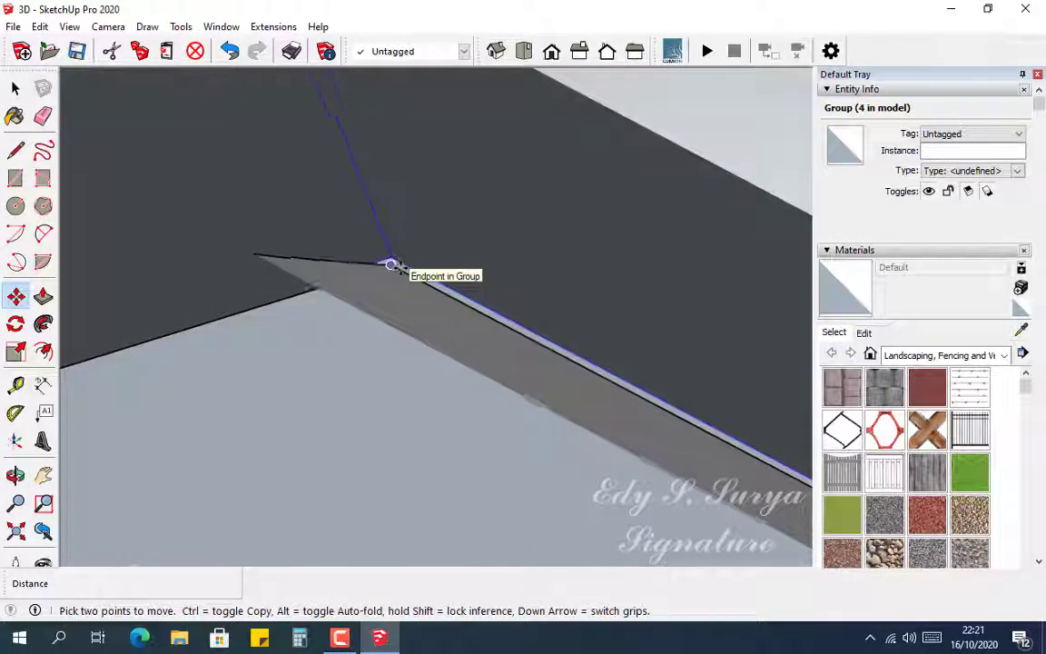
scroll(395, 265, up, 5)
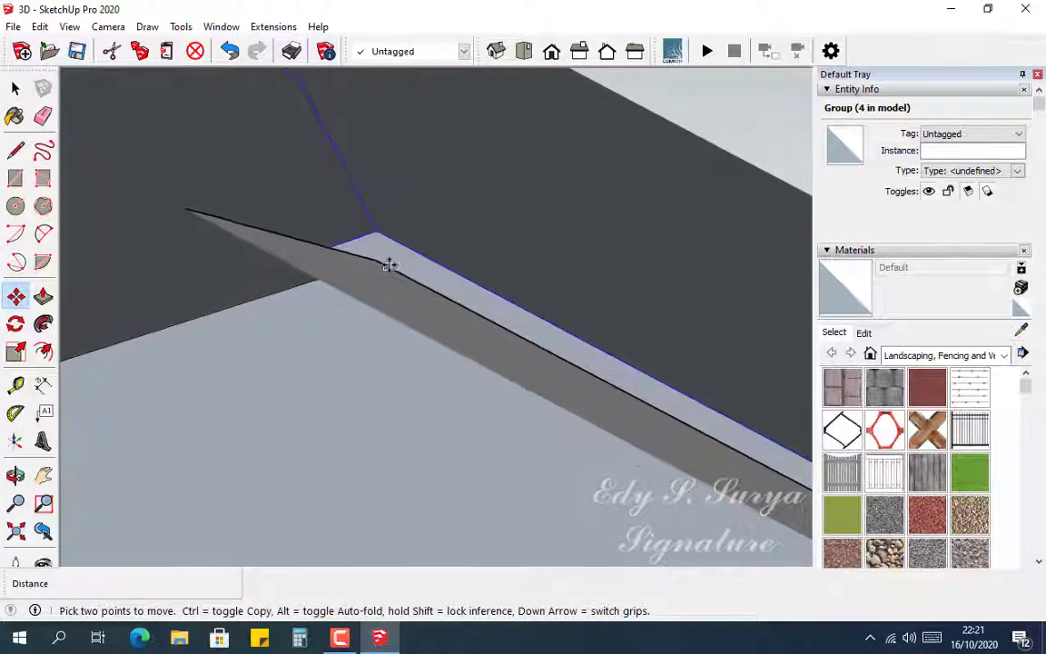
scroll(389, 265, up, 2)
scroll(386, 264, up, 3)
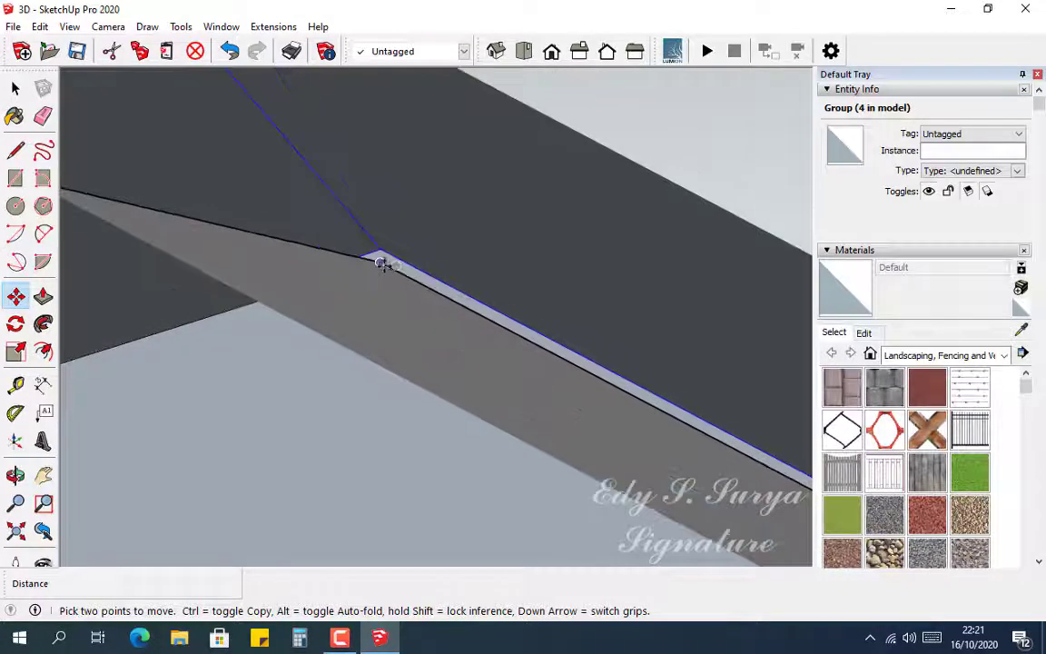
middle_drag(379, 278, 374, 305)
Open the raised roof copy for editing and select its sloping face above the eave.
key(space)
double_click(406, 291)
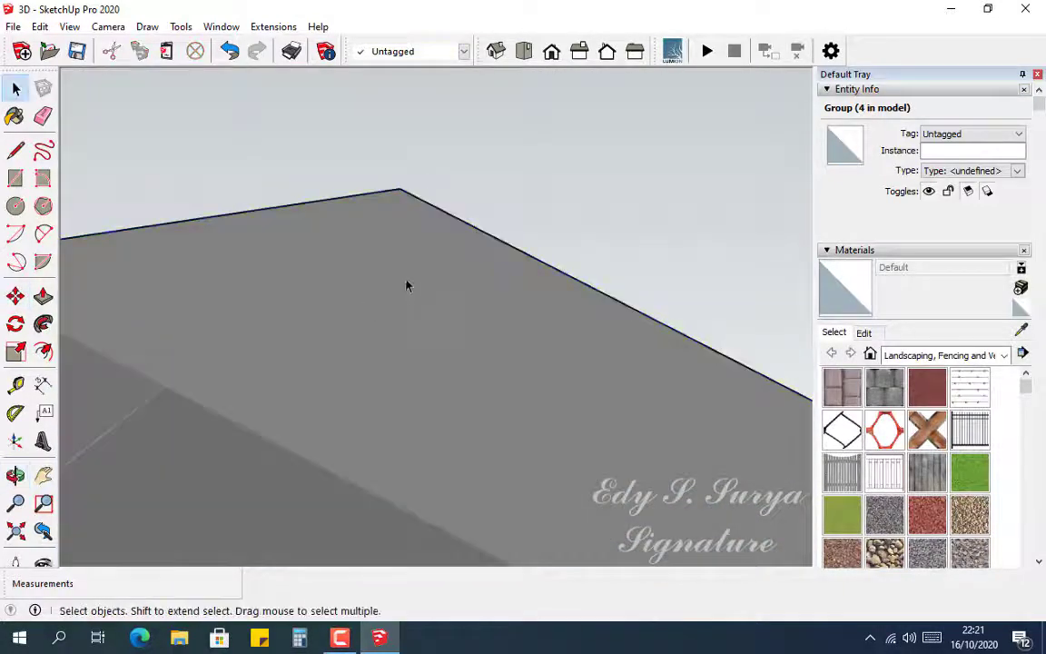
scroll(408, 278, down, 3)
scroll(405, 210, down, 3)
scroll(409, 218, up, 3)
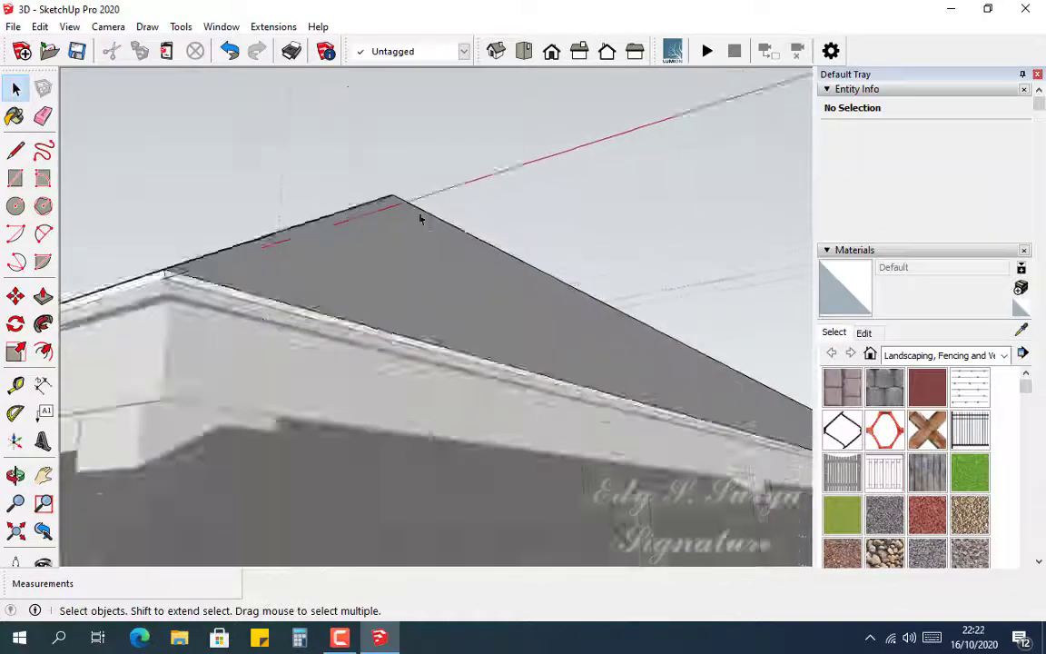
click(409, 255)
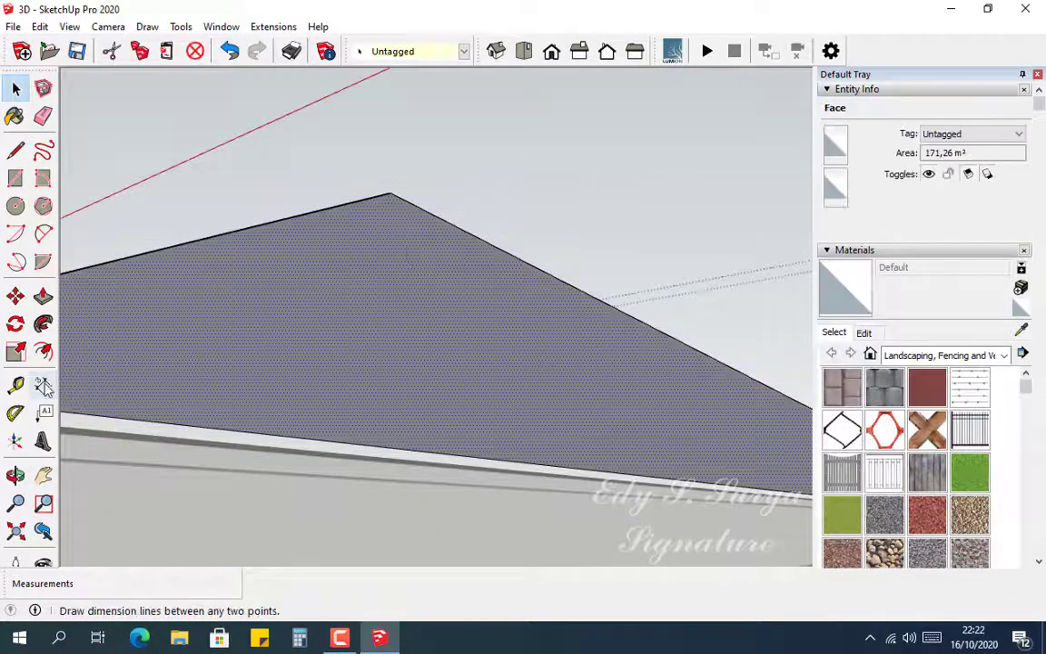
middle_drag(376, 356, 337, 322)
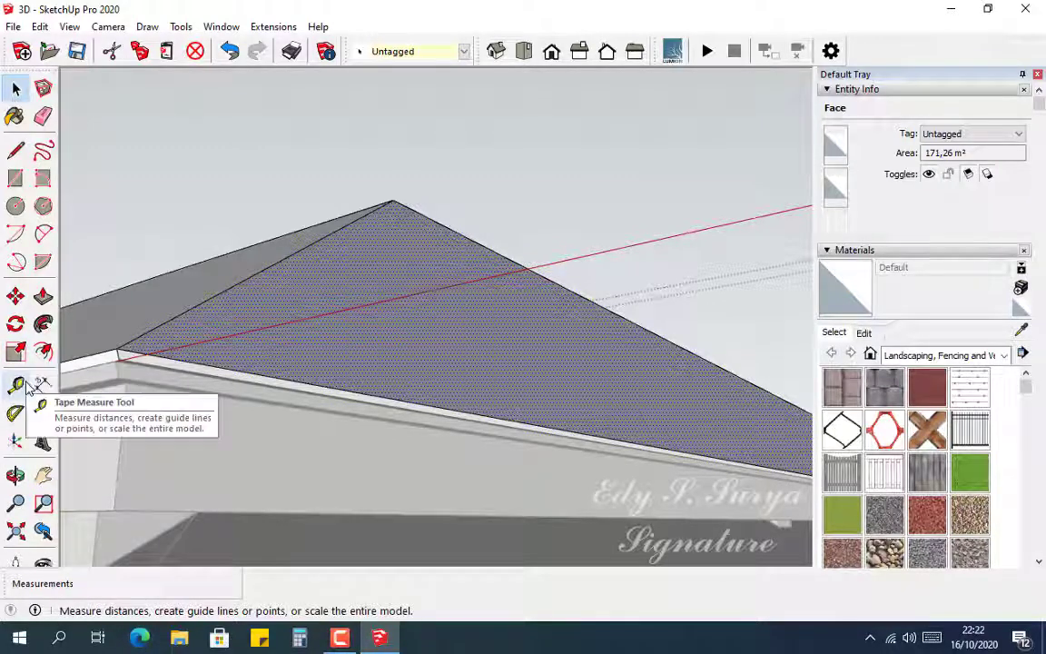
Offset the selected roof face's outline 150 mm inward and extend the inner hip line down to the eave at one corner.
click(229, 308)
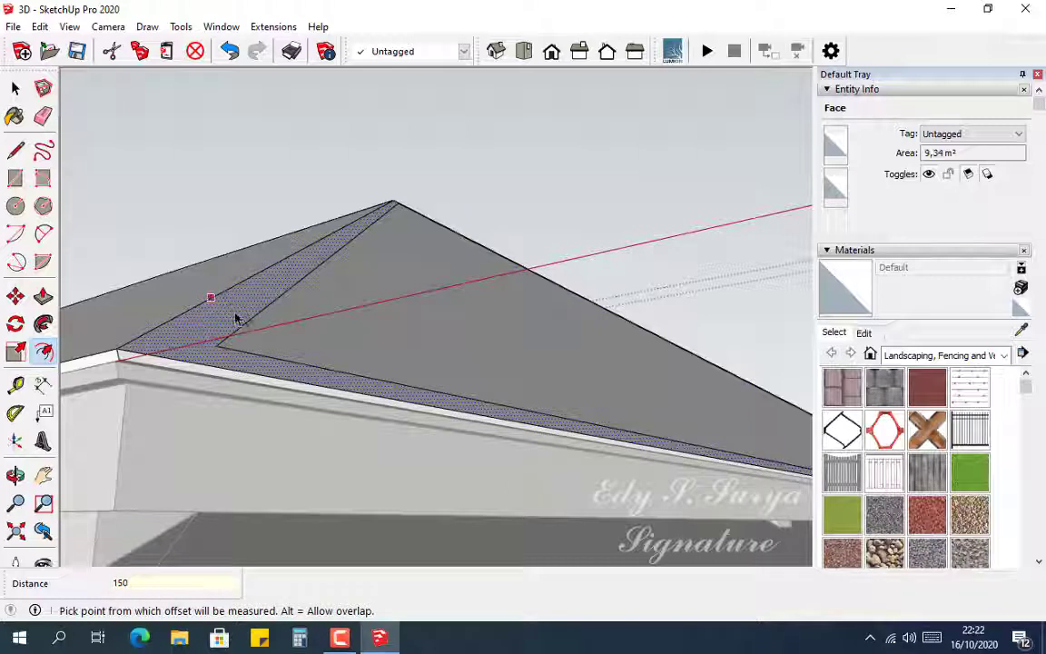
key(l)
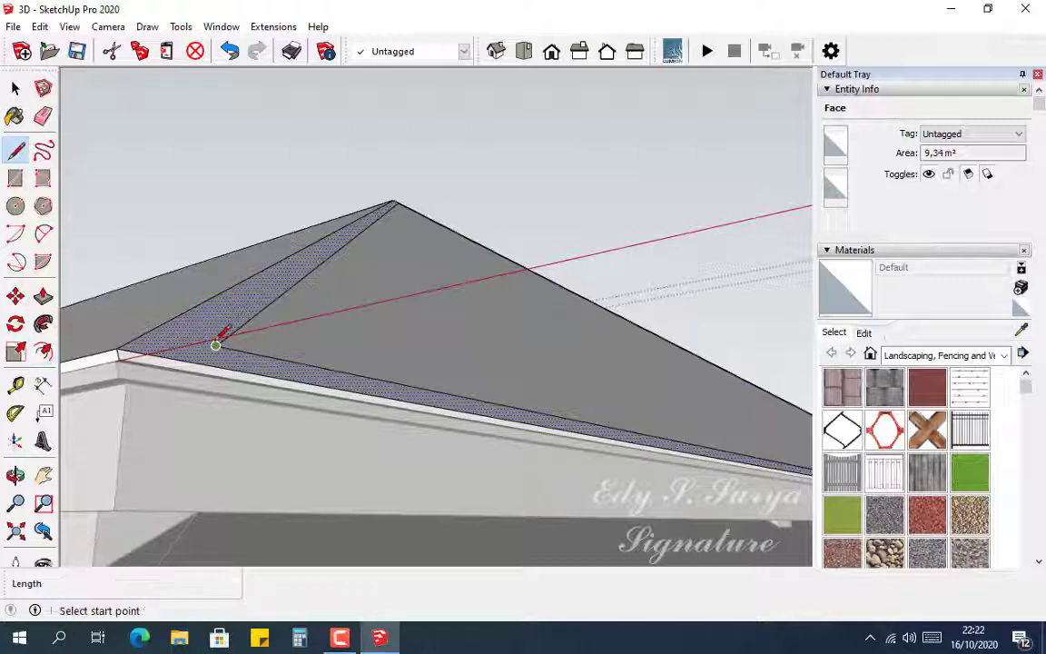
click(215, 345)
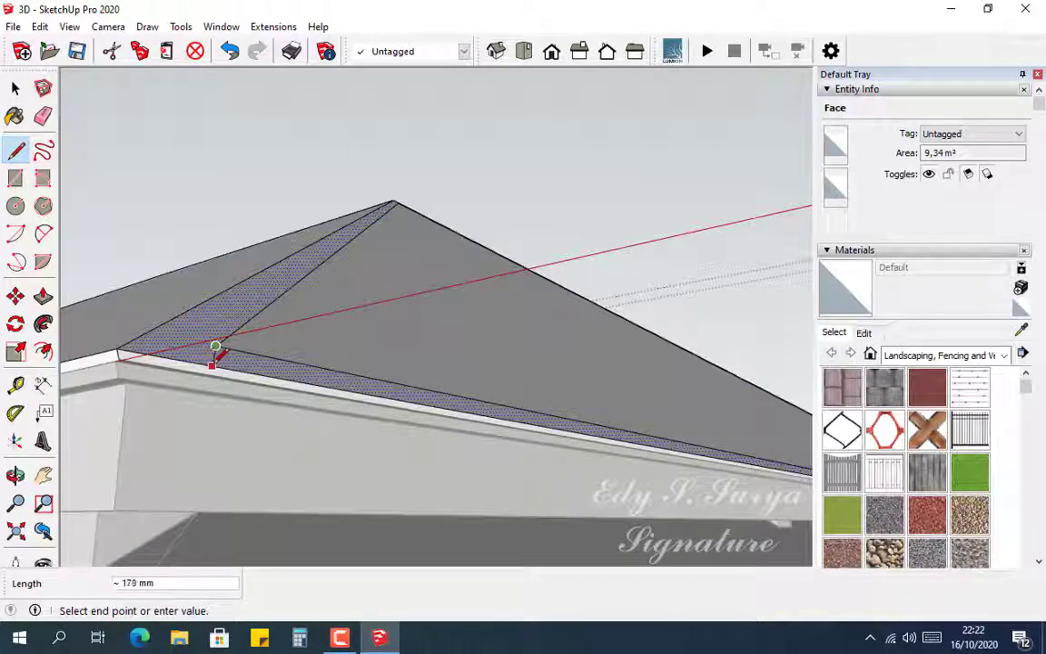
scroll(205, 352, up, 2)
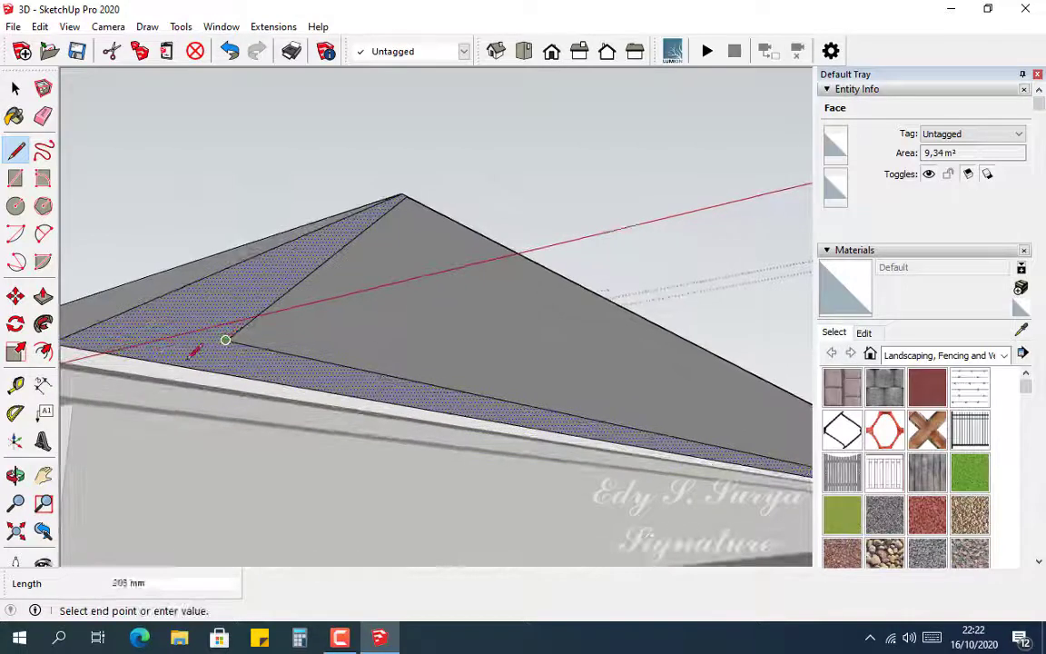
middle_drag(196, 356, 232, 377)
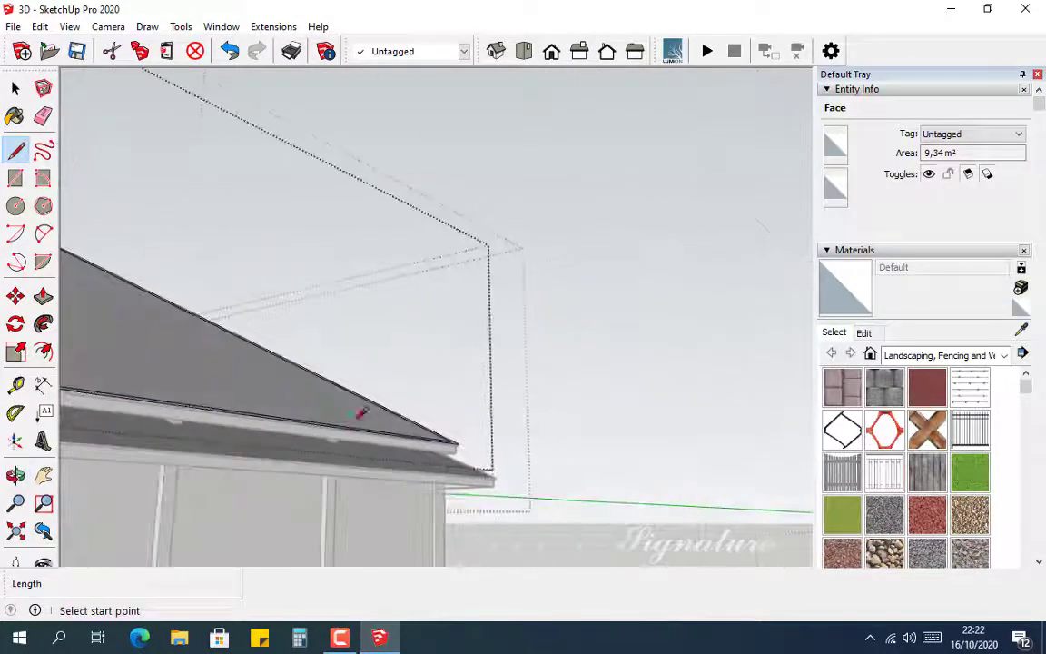
Extend the other inner hip line to the eave at the opposite corner and erase the offset line parallel to the eave.
scroll(368, 424, up, 7)
scroll(527, 449, up, 1)
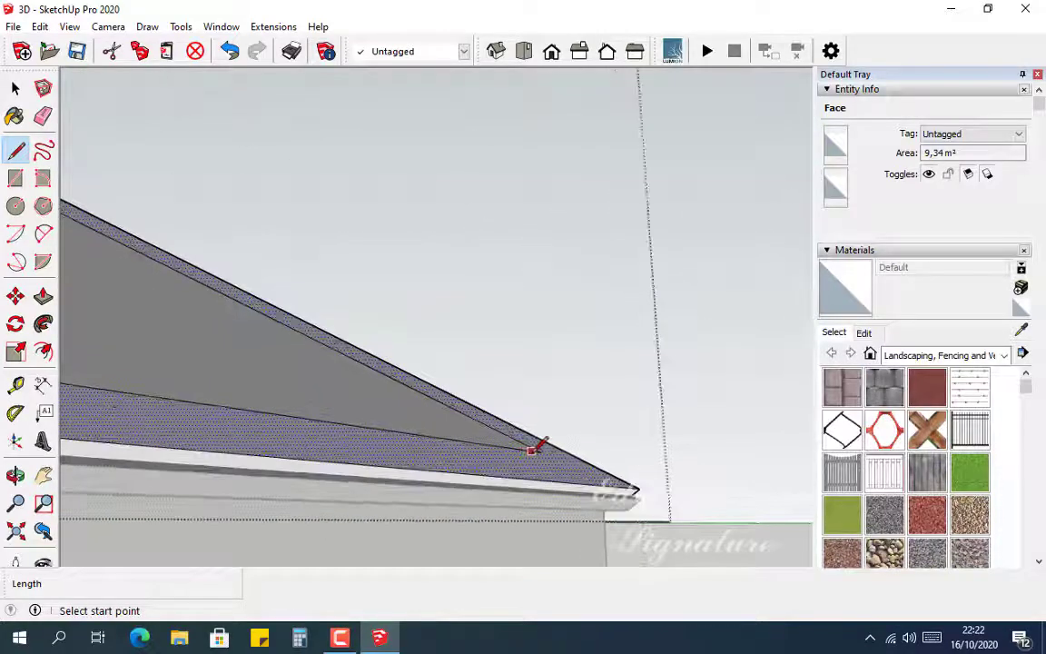
click(540, 450)
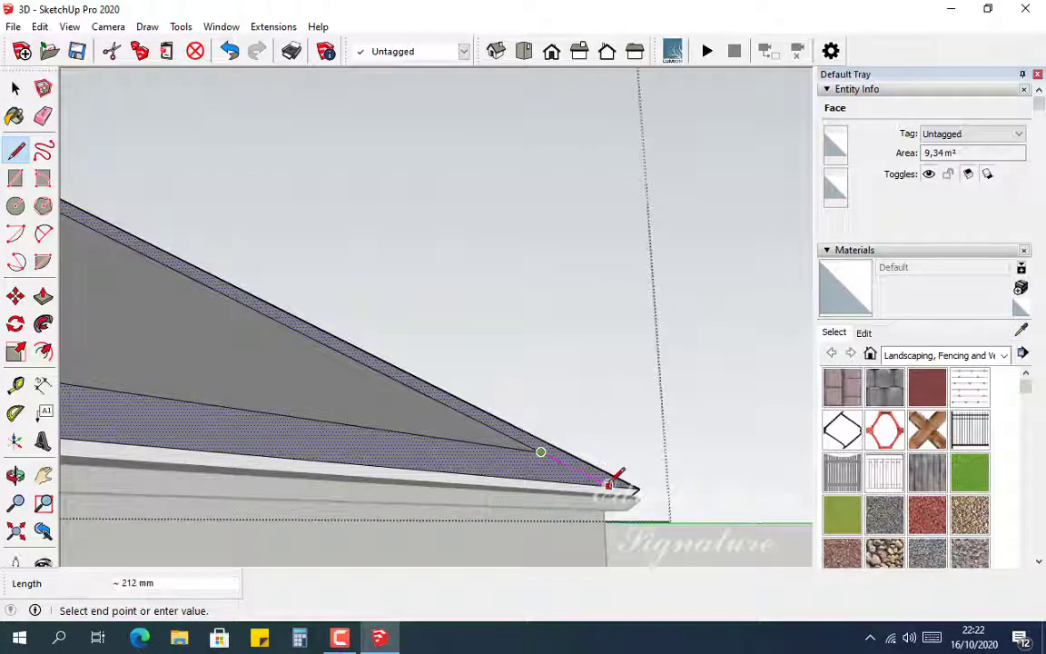
click(608, 484)
key(e)
click(445, 431)
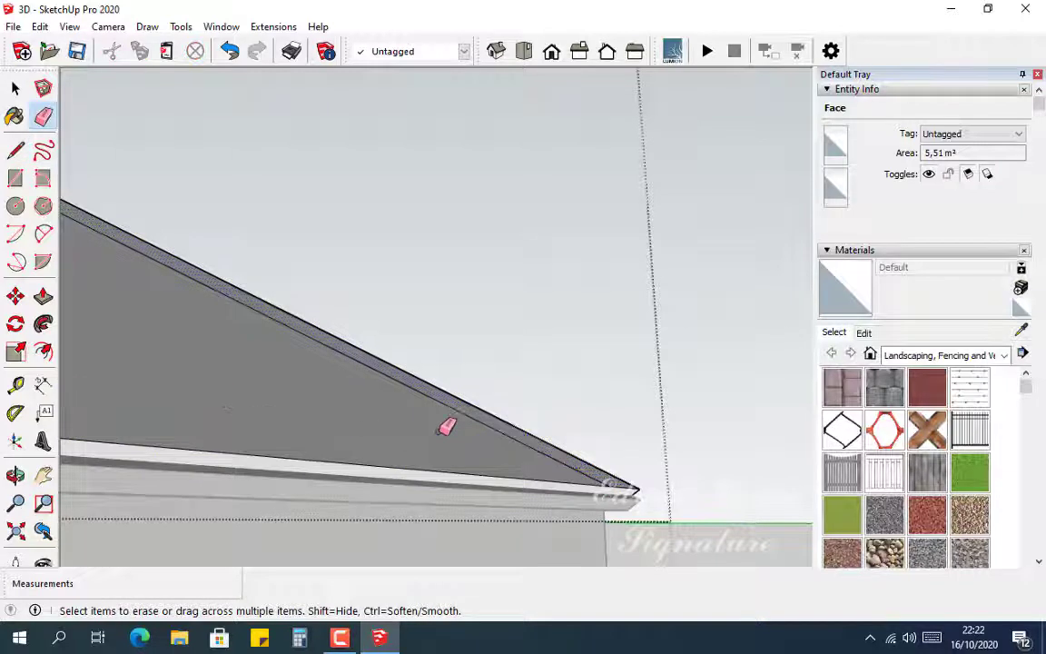
Push the inner roof face down about 25 mm and erase the leftover strip and edge along the eave.
key(p)
click(423, 439)
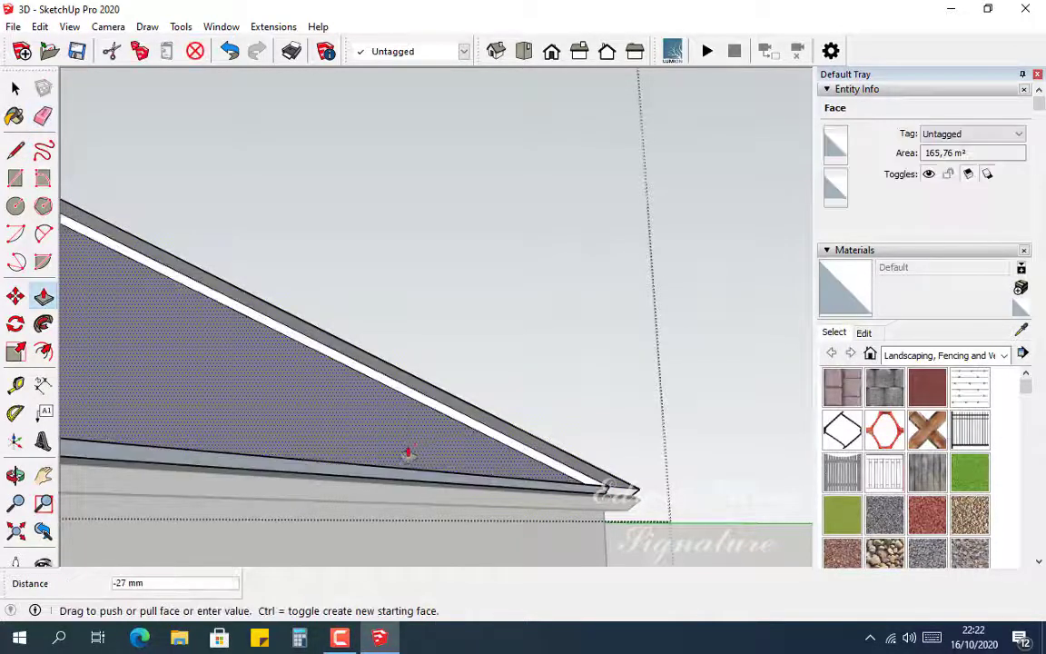
click(374, 454)
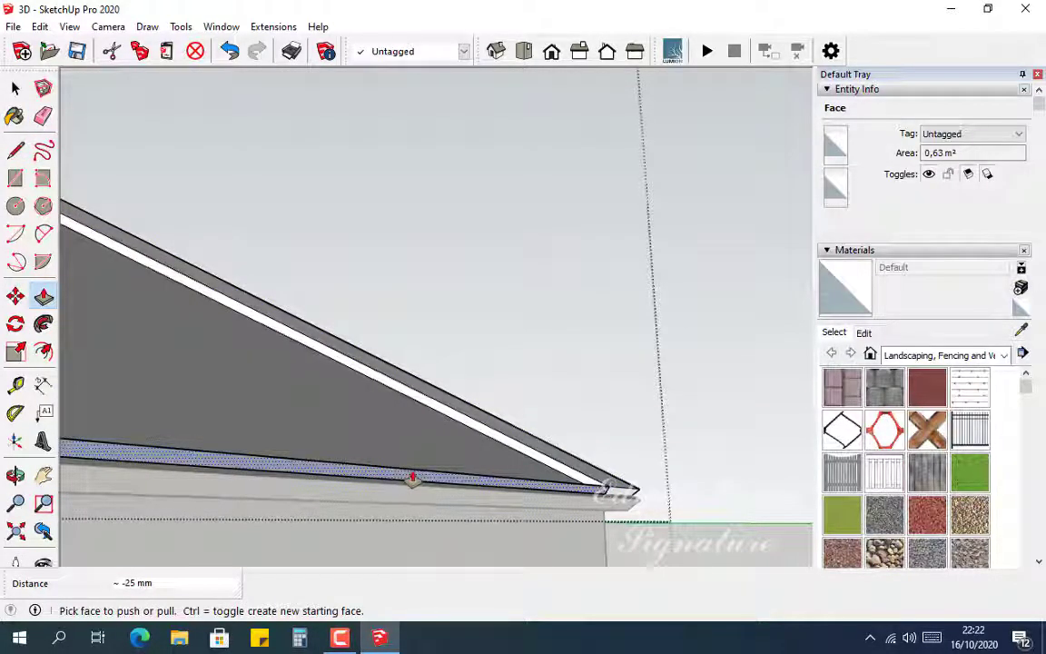
key(e)
key(space)
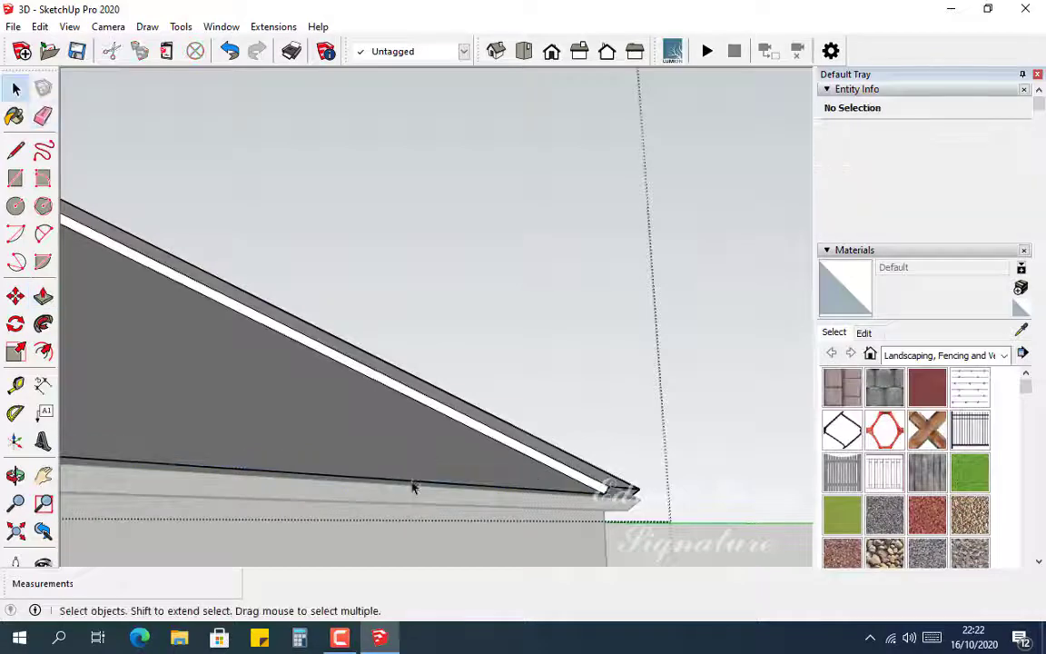
click(411, 488)
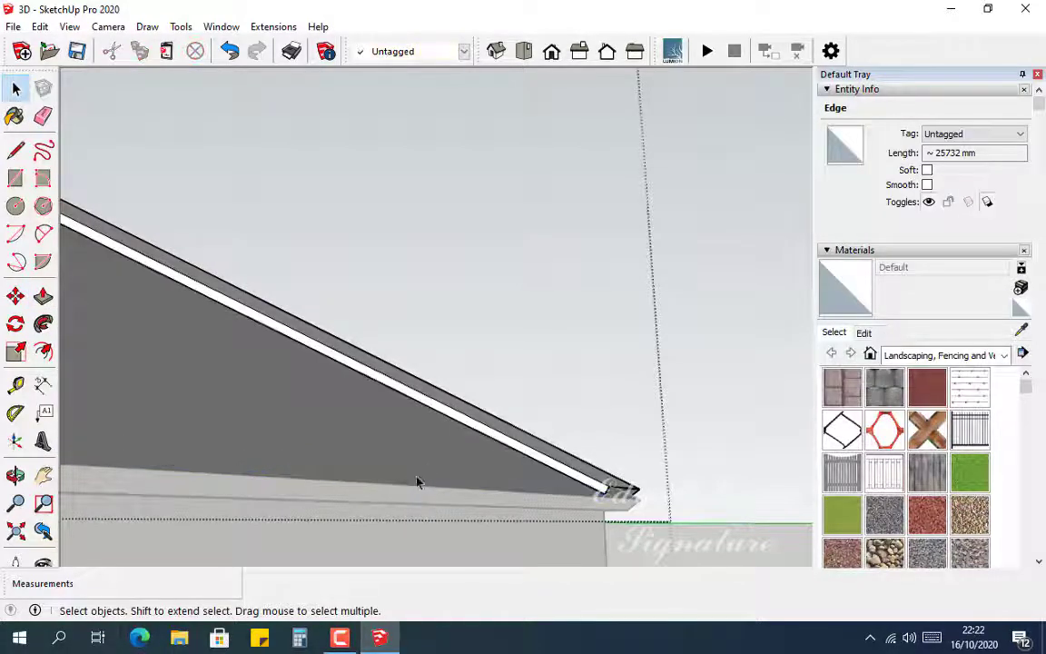
Examine the recessed face and its raised border where they meet at the roof peak.
scroll(418, 483, down, 2)
scroll(561, 483, down, 2)
middle_drag(152, 363, 530, 386)
scroll(529, 386, down, 1)
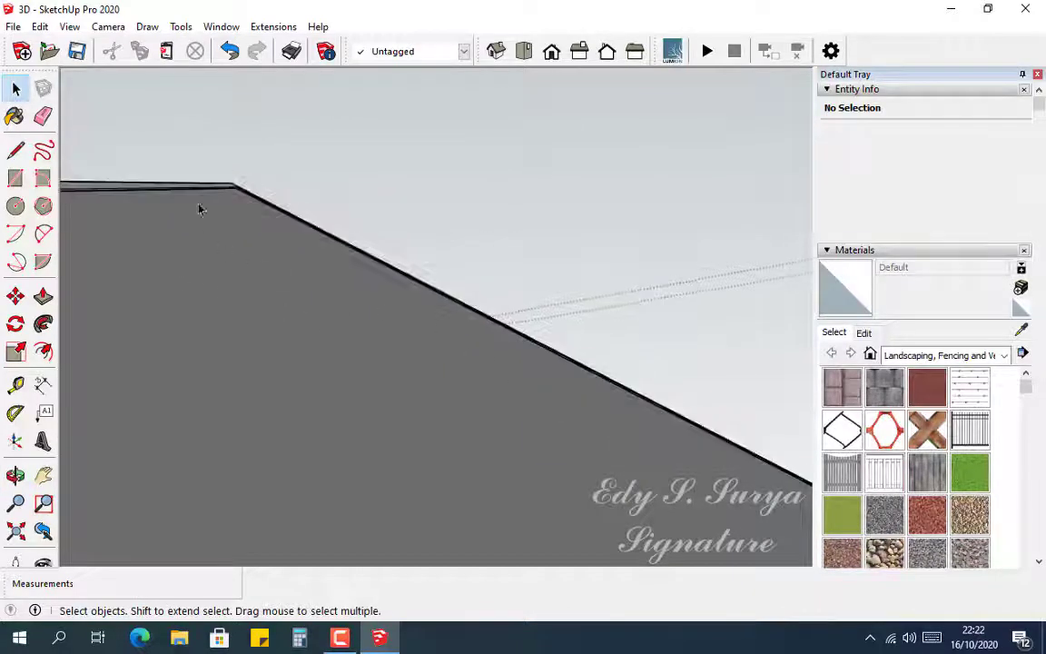
scroll(213, 187, up, 2)
scroll(340, 240, up, 3)
scroll(336, 239, up, 1)
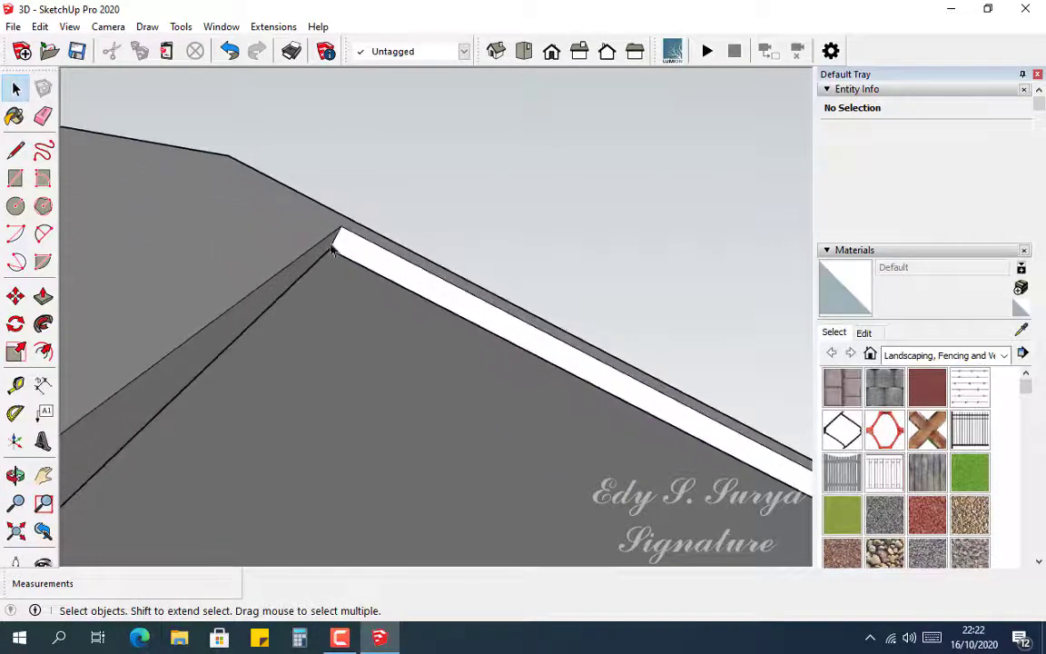
middle_drag(336, 239, 355, 357)
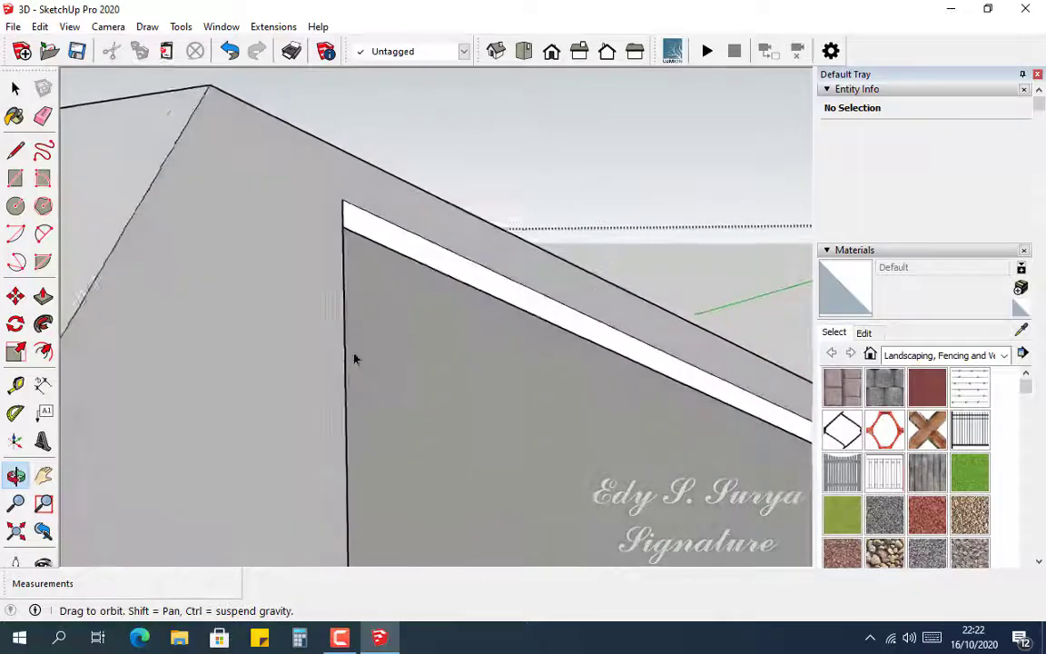
Offset the outline of the other triangular roof face 150 mm inward.
scroll(593, 299, down, 5)
scroll(461, 316, down, 2)
middle_drag(270, 332, 509, 354)
key(t)
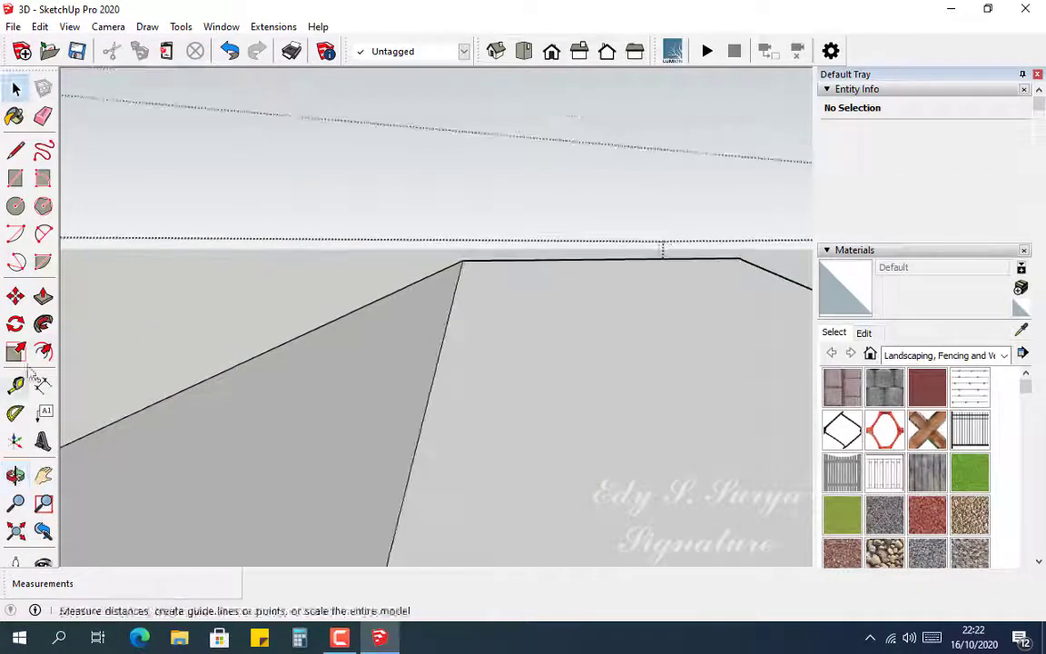
key(f)
click(282, 364)
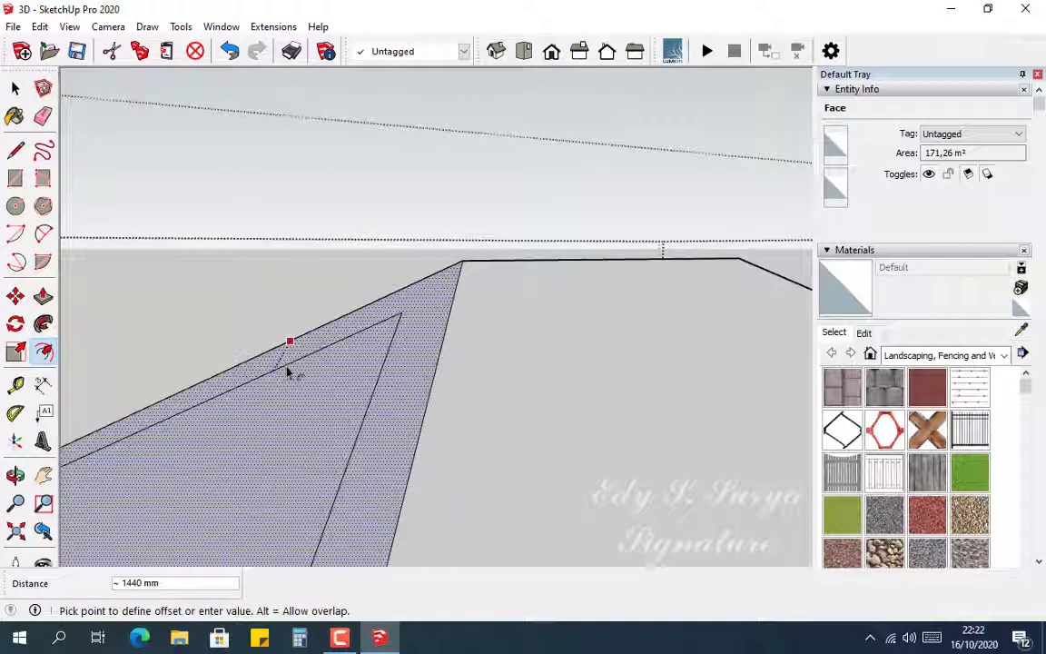
text(150)
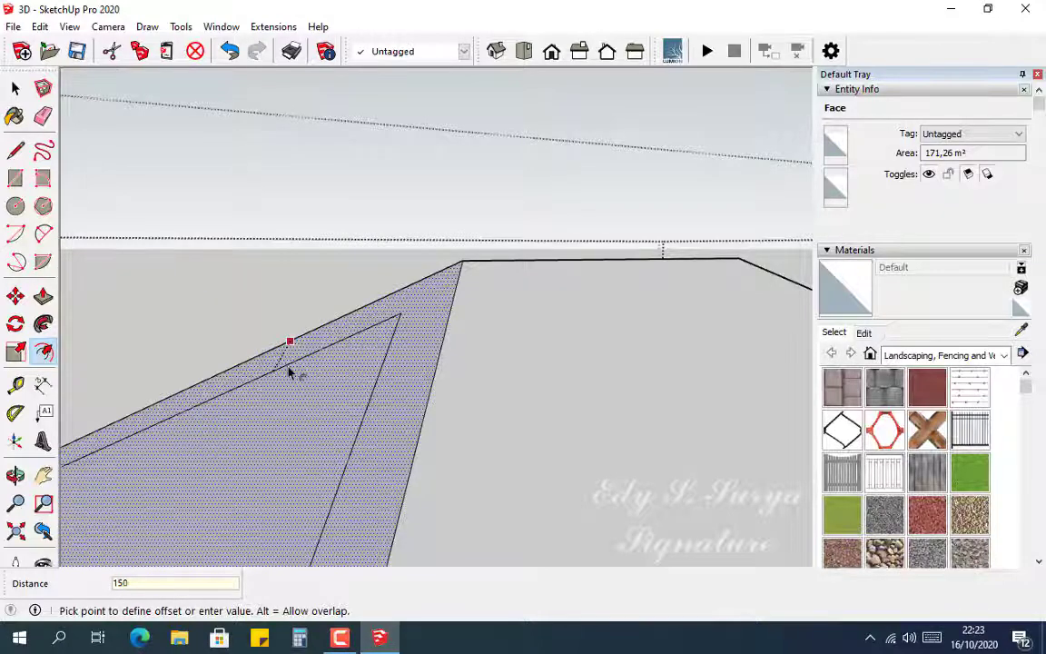
key(Return)
Draw a line about 212 mm long extending the inner hip line to the eave at the triangular face's near corner.
scroll(362, 345, down, 3)
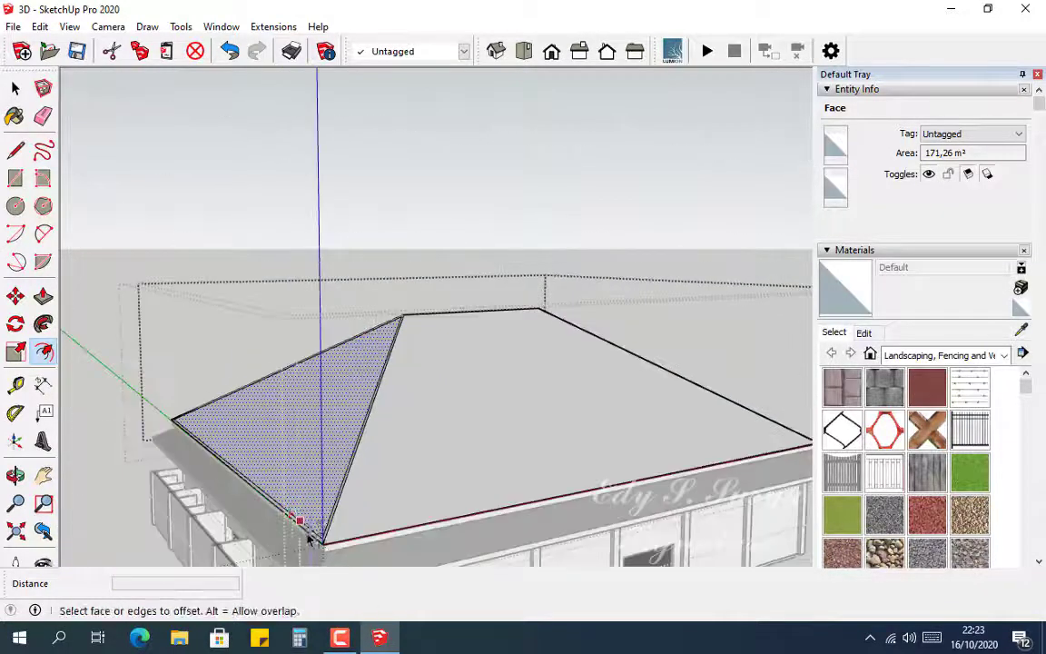
scroll(325, 548, up, 4)
scroll(334, 551, up, 2)
key(l)
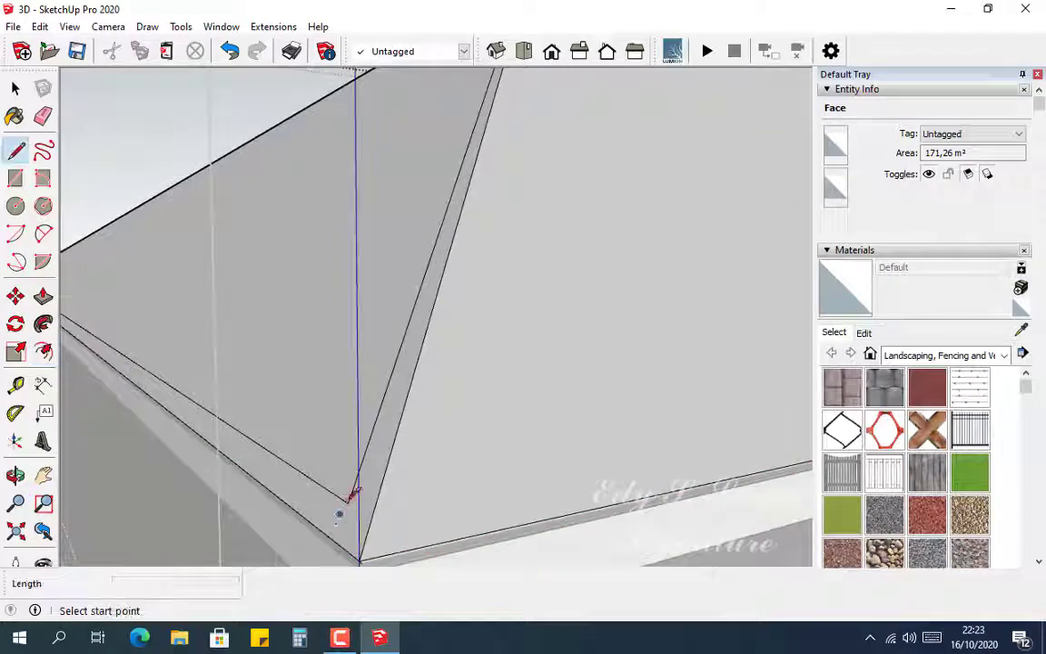
click(348, 503)
click(335, 541)
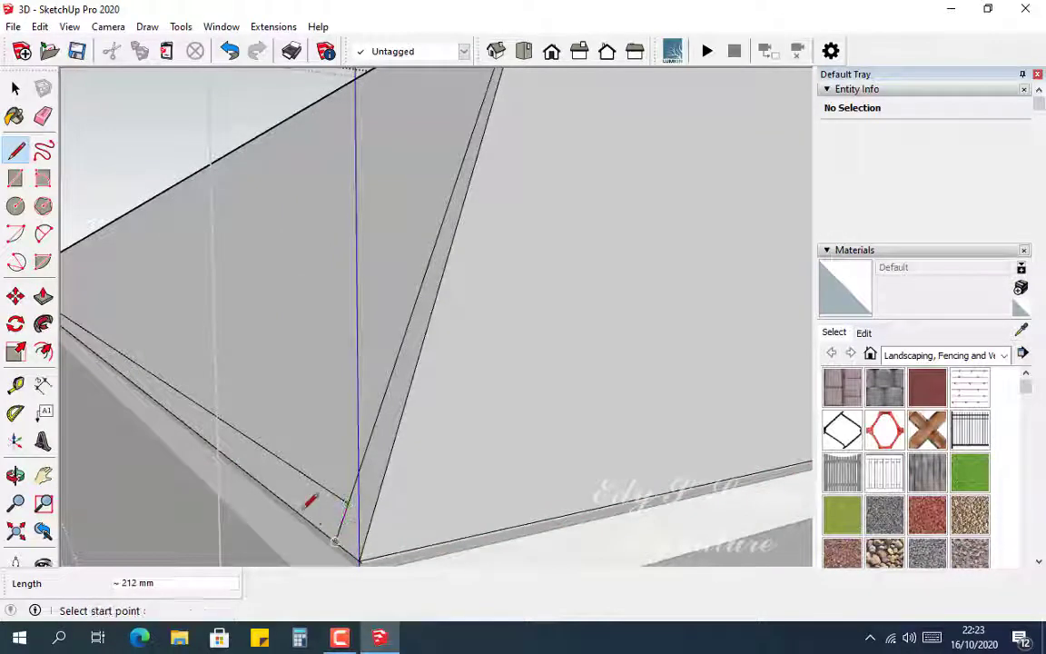
Extend the inner hip line to the eave at the triangular face's far corner and erase the offset line along the eave.
shift+middle_drag(129, 321, 320, 310)
scroll(123, 285, up, 6)
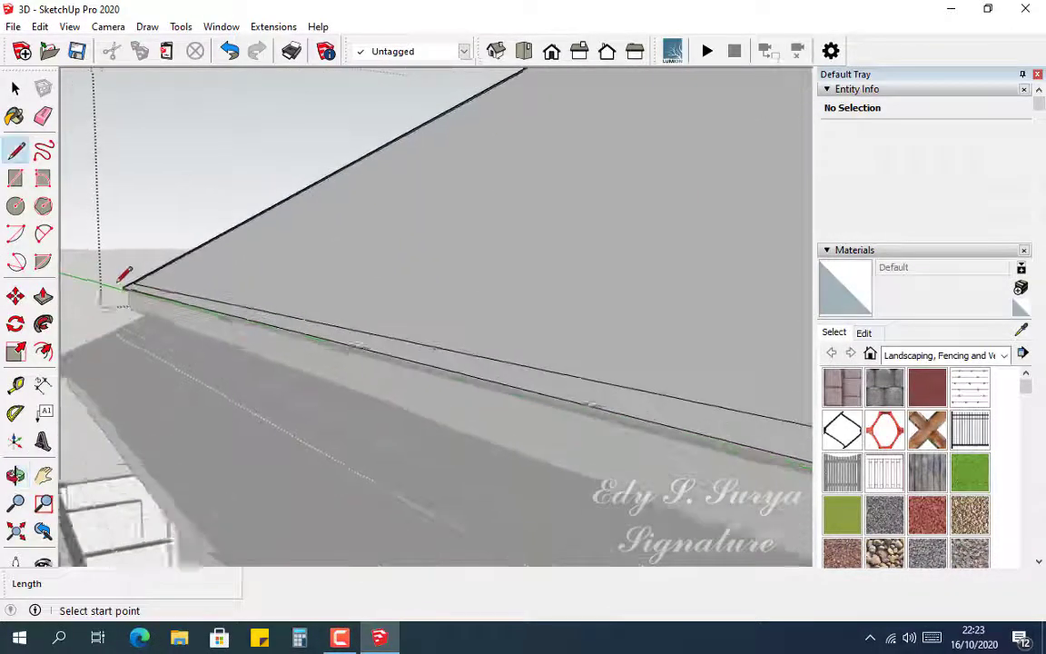
middle_drag(222, 301, 526, 369)
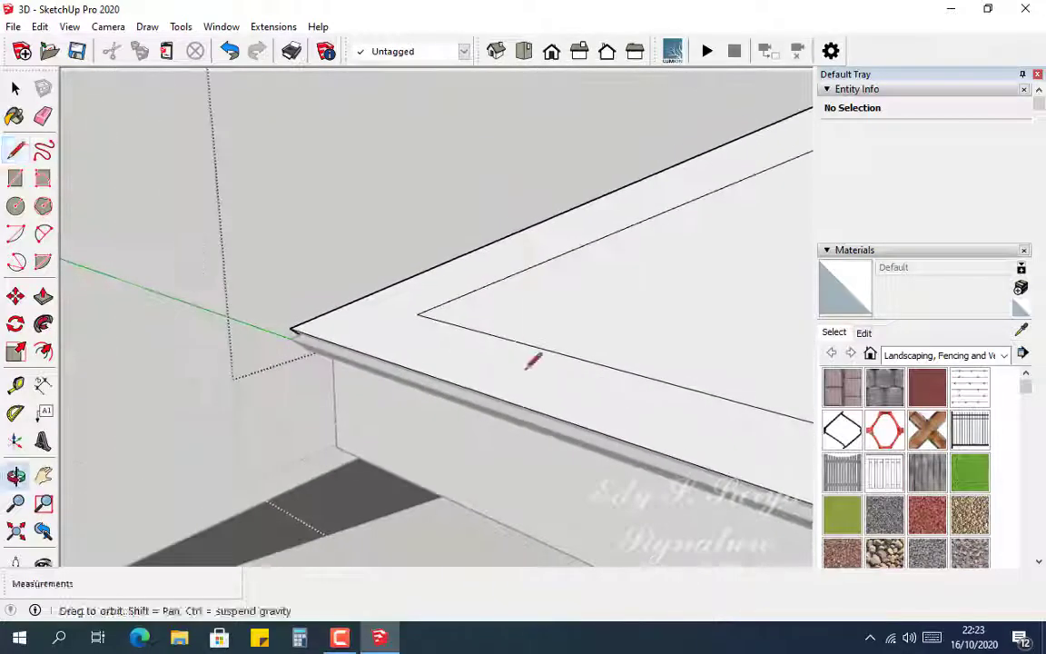
scroll(522, 367, up, 2)
click(393, 300)
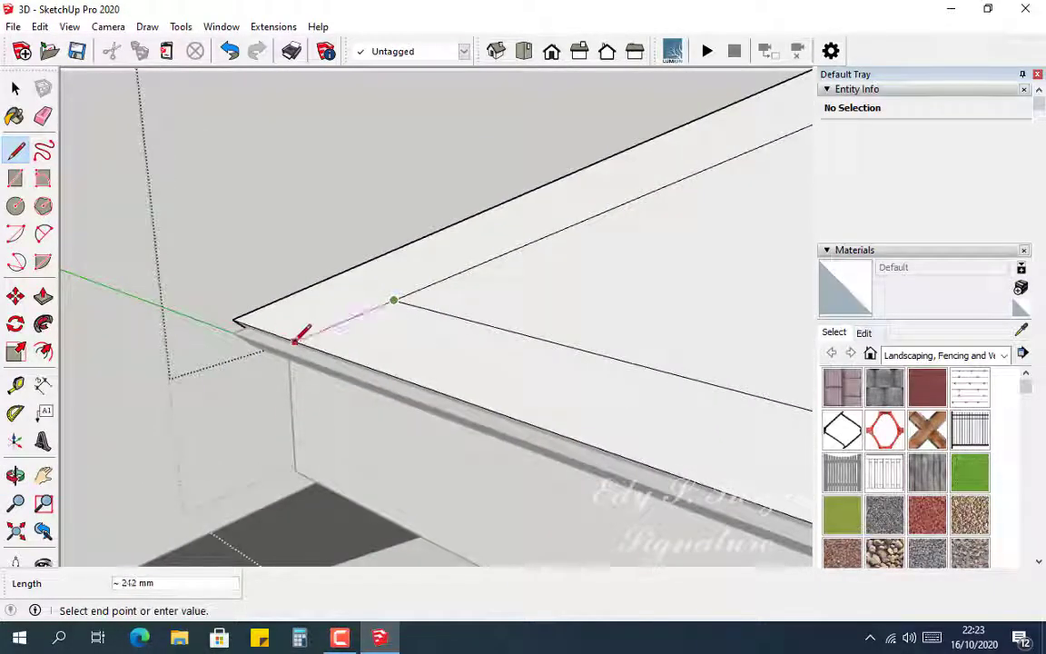
click(296, 341)
middle_drag(320, 339, 373, 328)
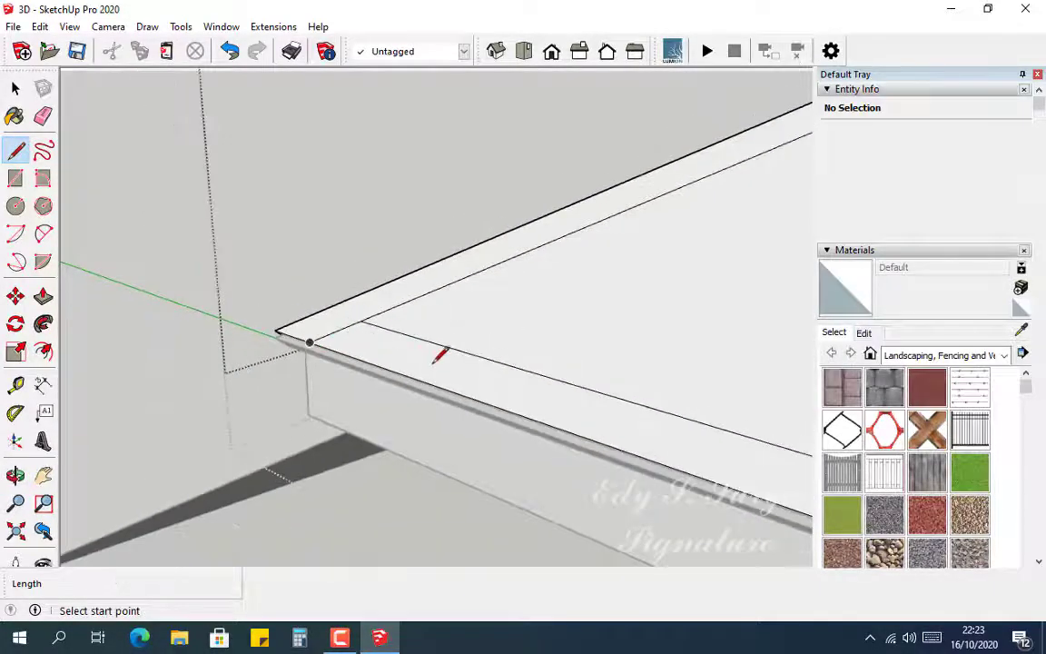
key(e)
click(467, 346)
Push the second triangular face's inner area down about 25 mm and erase the leftover strip along its eave.
key(p)
click(568, 338)
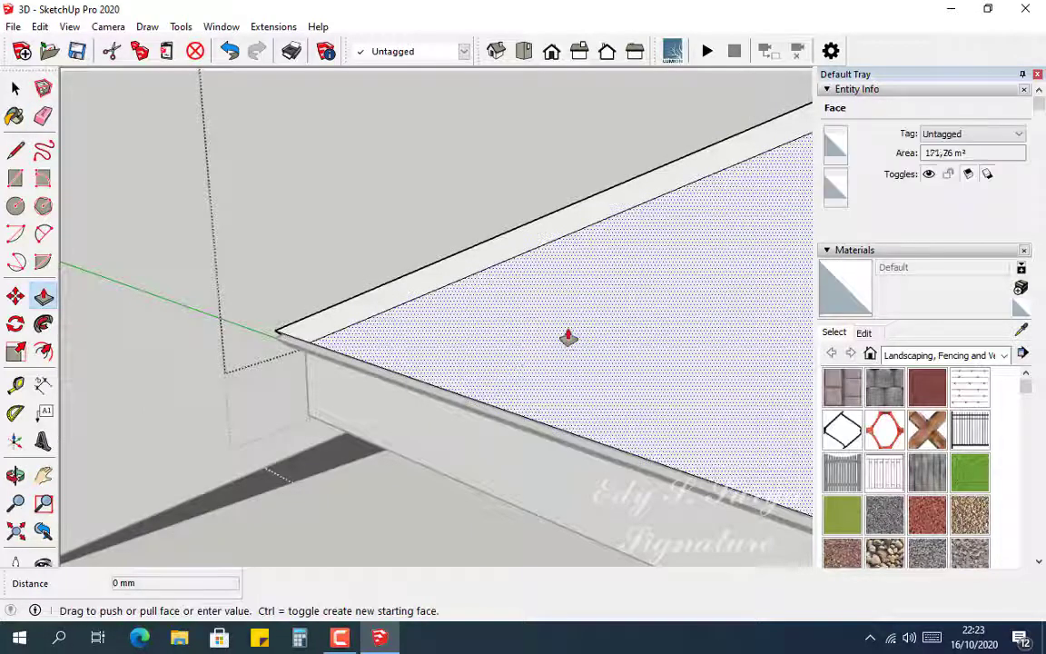
click(627, 346)
scroll(443, 380, up, 2)
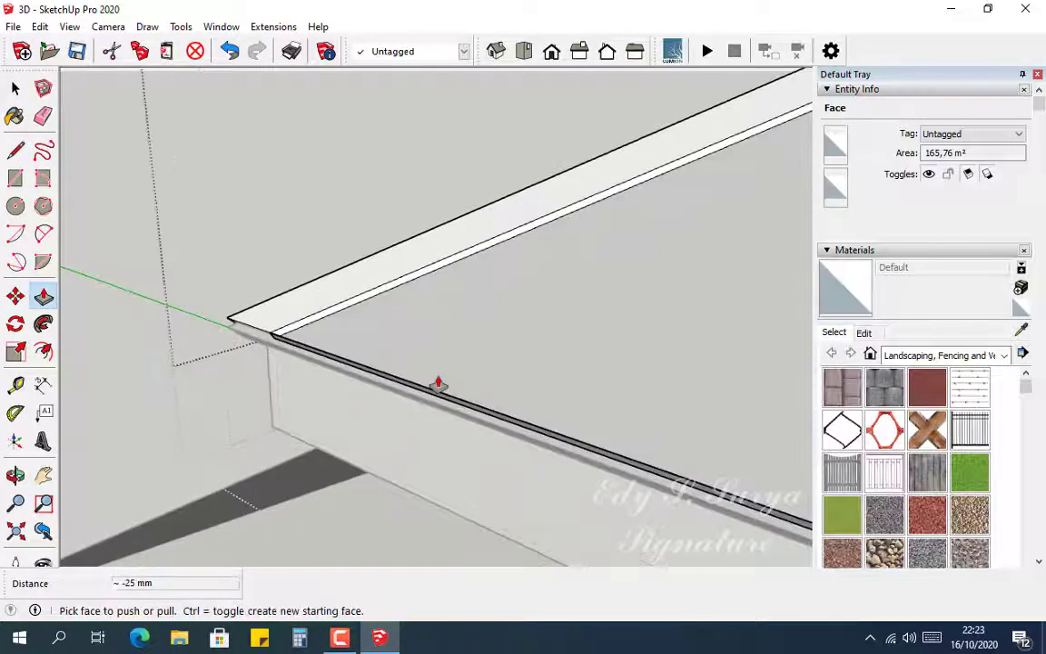
key(e)
click(446, 395)
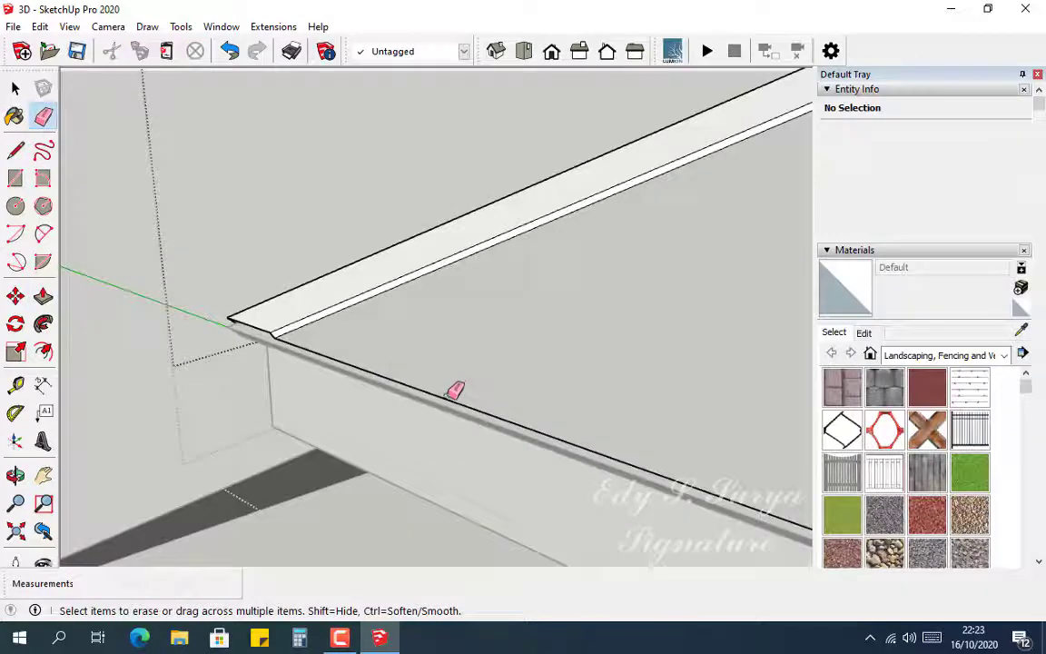
click(446, 400)
Offset the outline of the adjoining large roof face below the ridge 150 mm inward.
scroll(295, 382, down, 2)
scroll(195, 357, down, 5)
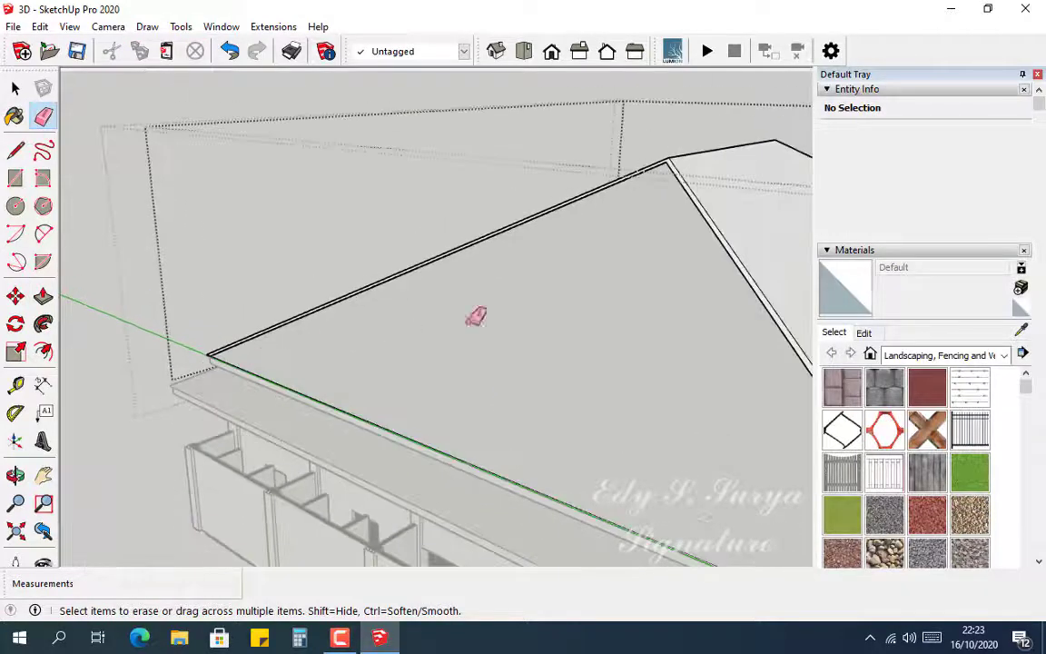
middle_drag(644, 229, 604, 249)
scroll(604, 243, up, 3)
mouse_move(609, 162)
middle_down()
mouse_move(630, 147)
mouse_move(653, 164)
mouse_move(662, 192)
mouse_move(468, 68)
mouse_move(432, 36)
mouse_move(465, 39)
mouse_move(458, 21)
mouse_move(596, 156)
mouse_move(435, 243)
middle_up()
scroll(408, 245, down, 5)
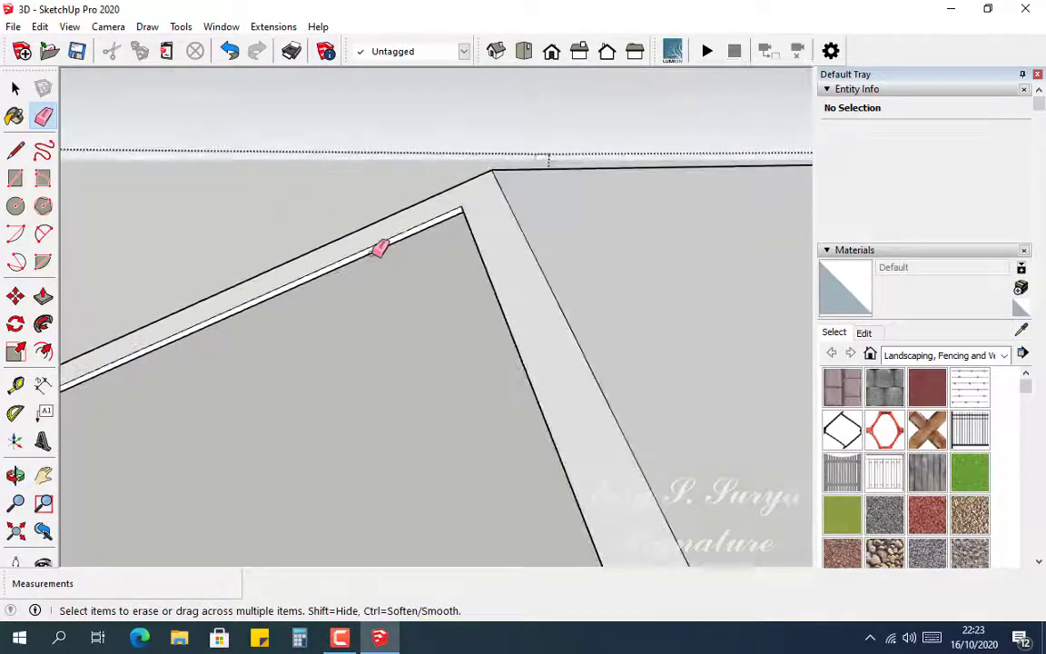
click(44, 351)
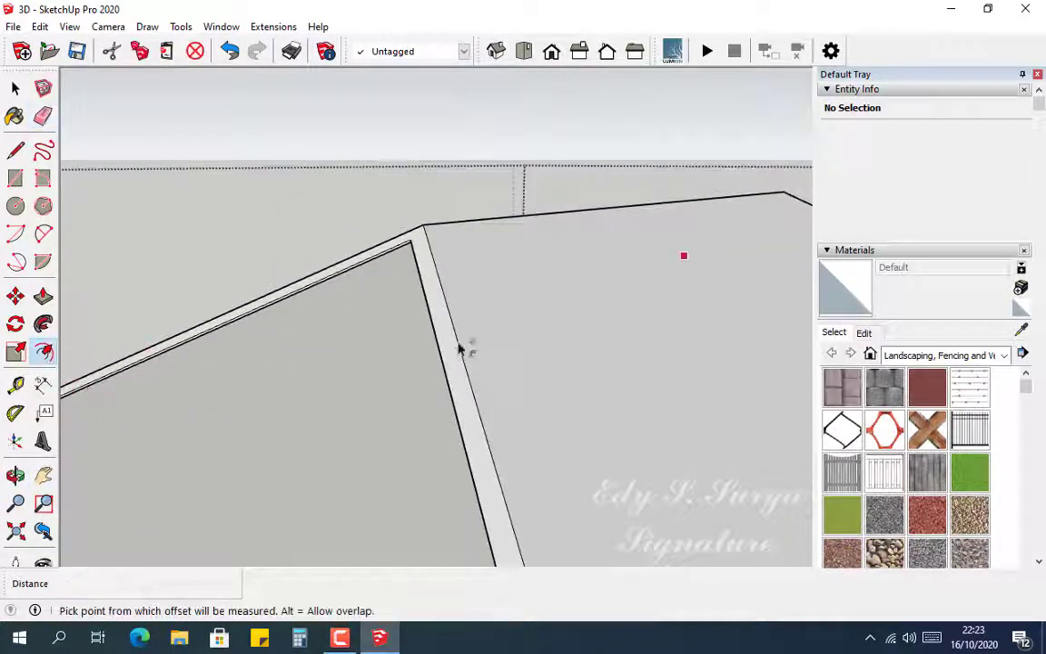
click(454, 332)
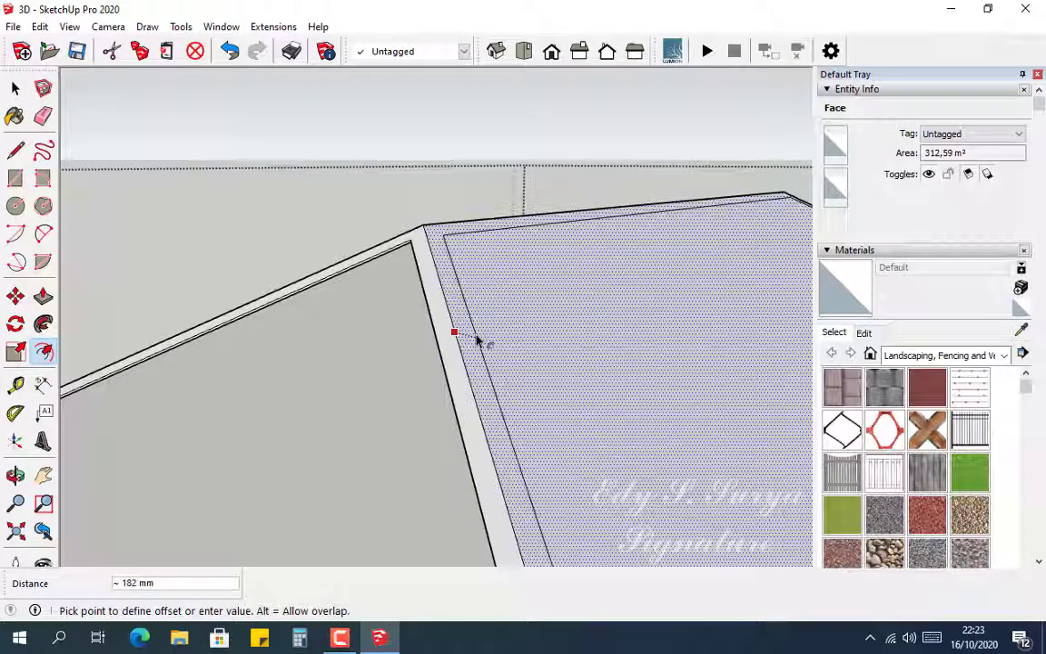
text(150)
key(Return)
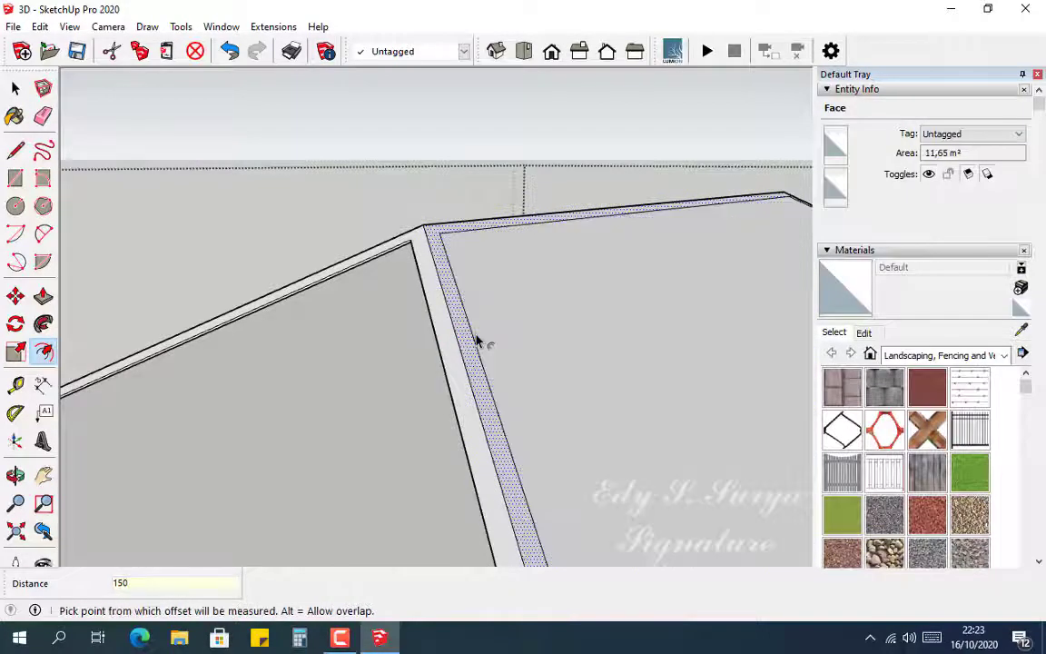
Draw a line about 184 mm long extending the inner hip line to the eave at the large face's near corner.
middle_drag(479, 335, 424, 403)
scroll(423, 405, up, 4)
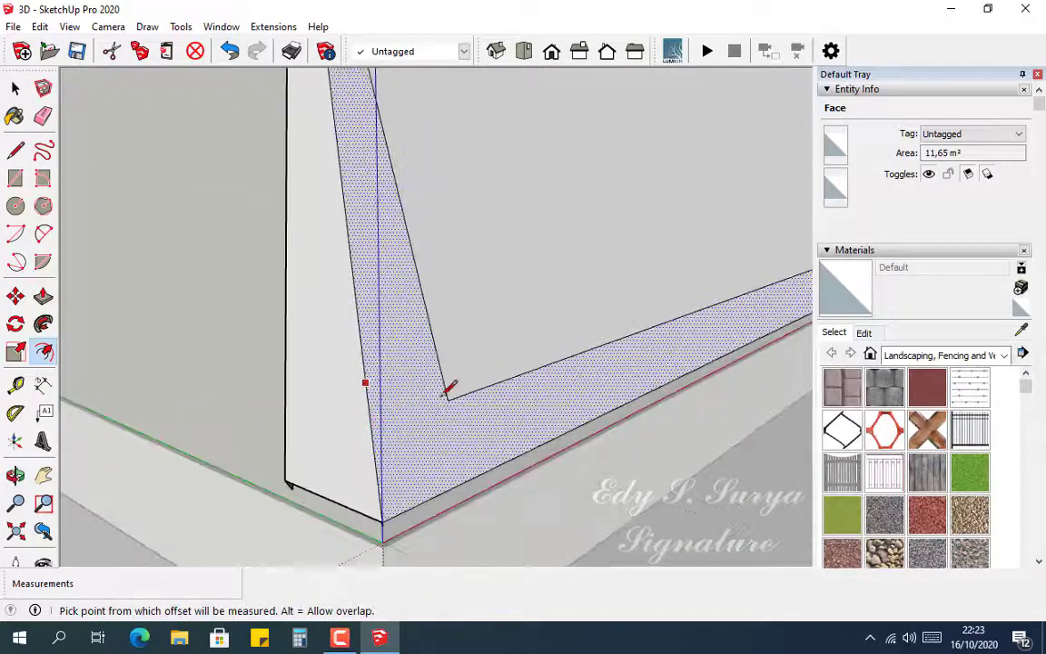
key(l)
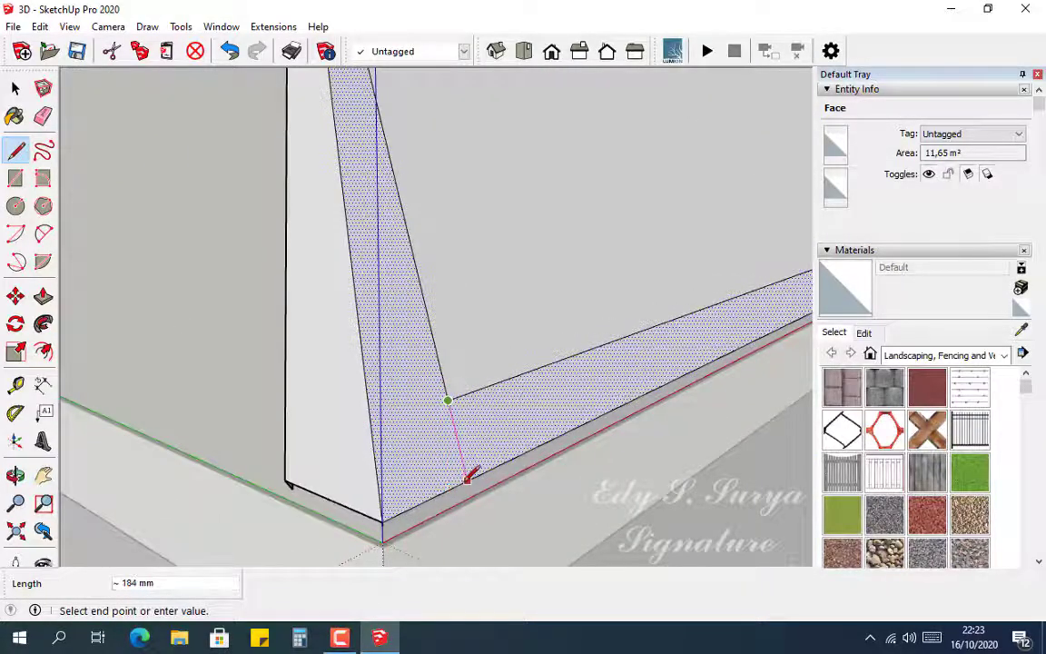
Extend the inner hip line about 184 mm to the eave at the large face's far corner and erase the offset line along the eave.
middle_drag(467, 477, 565, 301)
scroll(581, 288, up, 5)
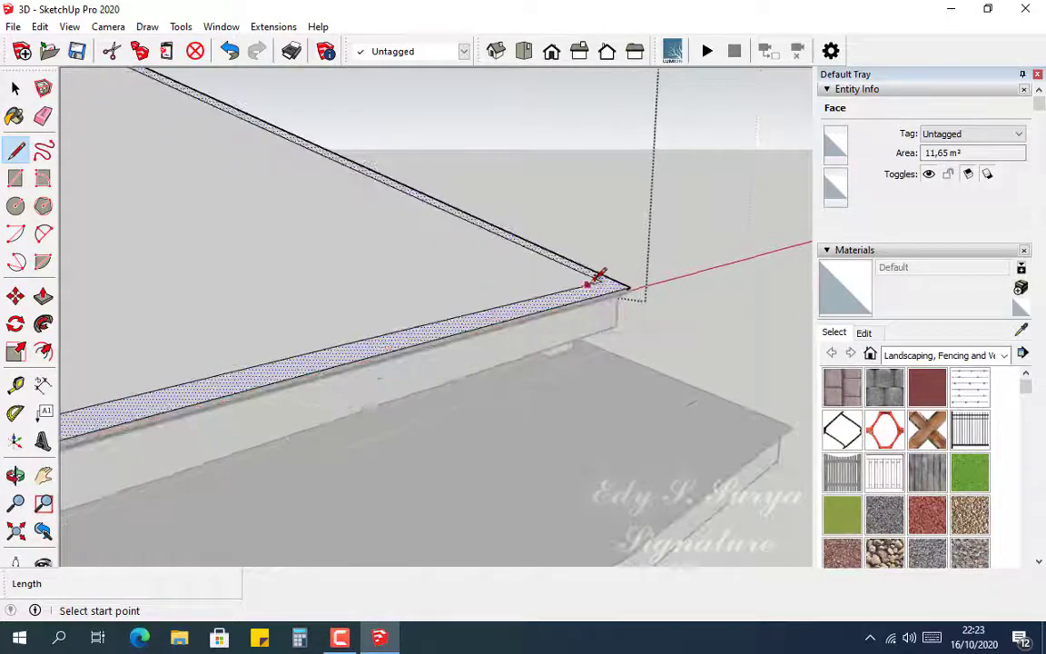
click(612, 275)
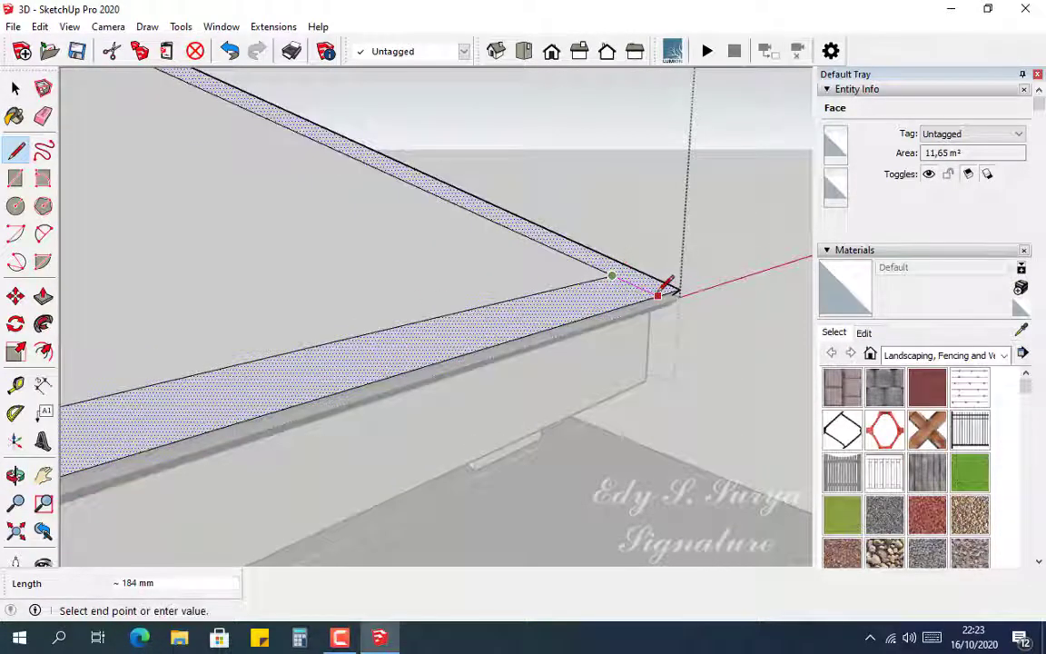
click(657, 295)
key(e)
click(531, 296)
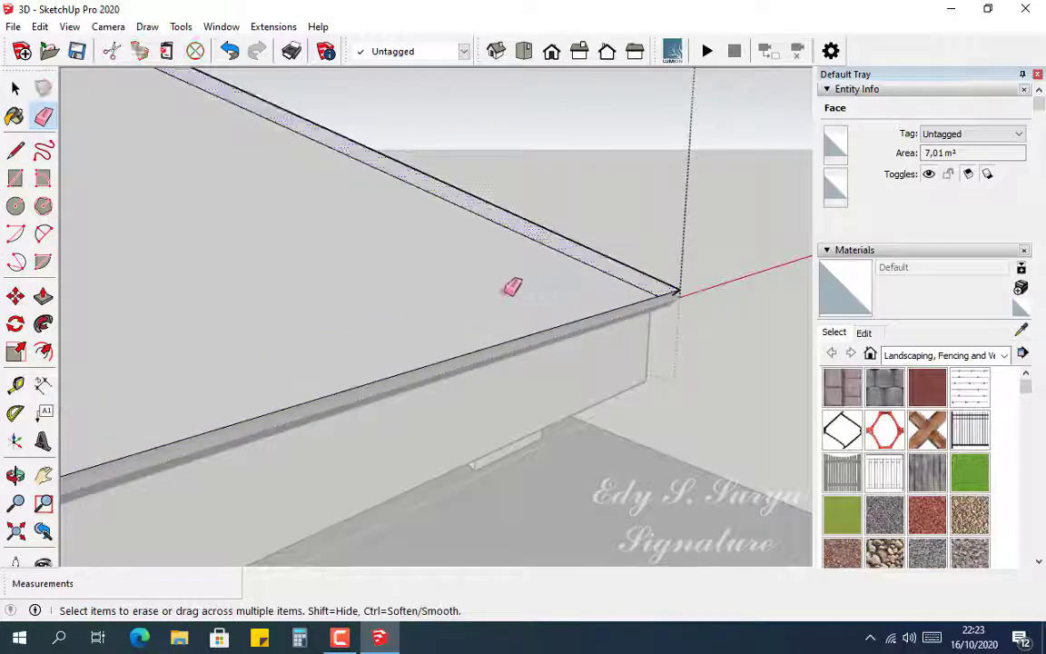
Push the large roof face's inner area down below its border and erase the leftover strip along its eave.
key(p)
drag(410, 274, 403, 300)
key(e)
click(478, 351)
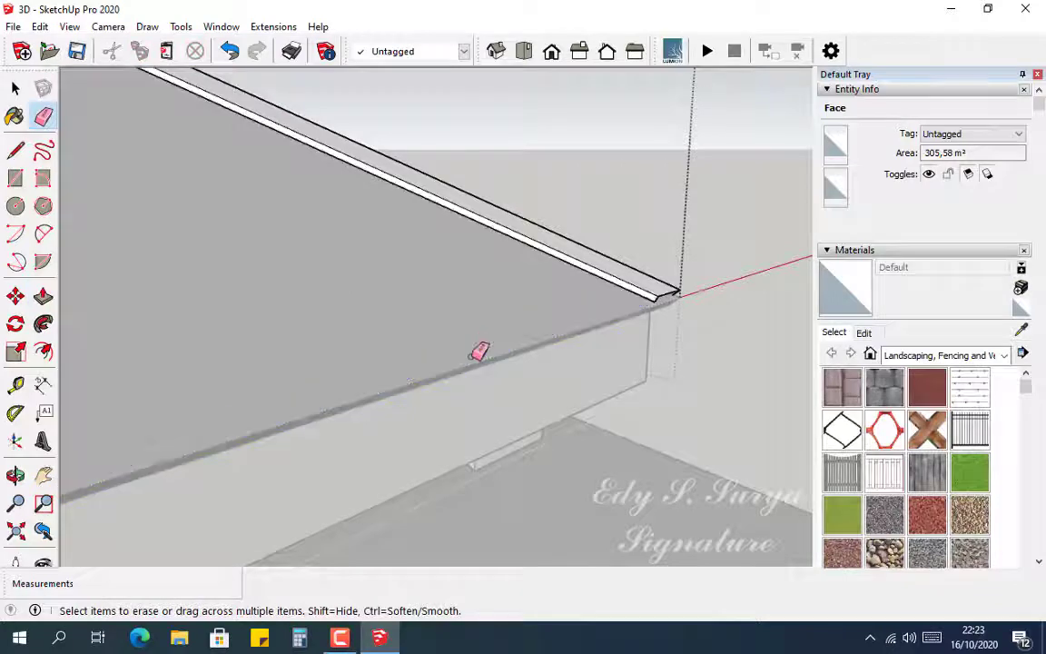
mouse_move(501, 332)
middle_down()
mouse_move(536, 322)
mouse_move(281, 269)
mouse_move(58, 180)
mouse_move(58, 157)
mouse_move(100, 166)
mouse_move(126, 320)
mouse_move(117, 432)
mouse_move(92, 453)
mouse_move(65, 427)
mouse_move(173, 416)
mouse_move(444, 348)
middle_up()
key(e)
Offset the outline of the remaining large roof face on the opposite side 150 mm inward.
scroll(568, 294, down, 5)
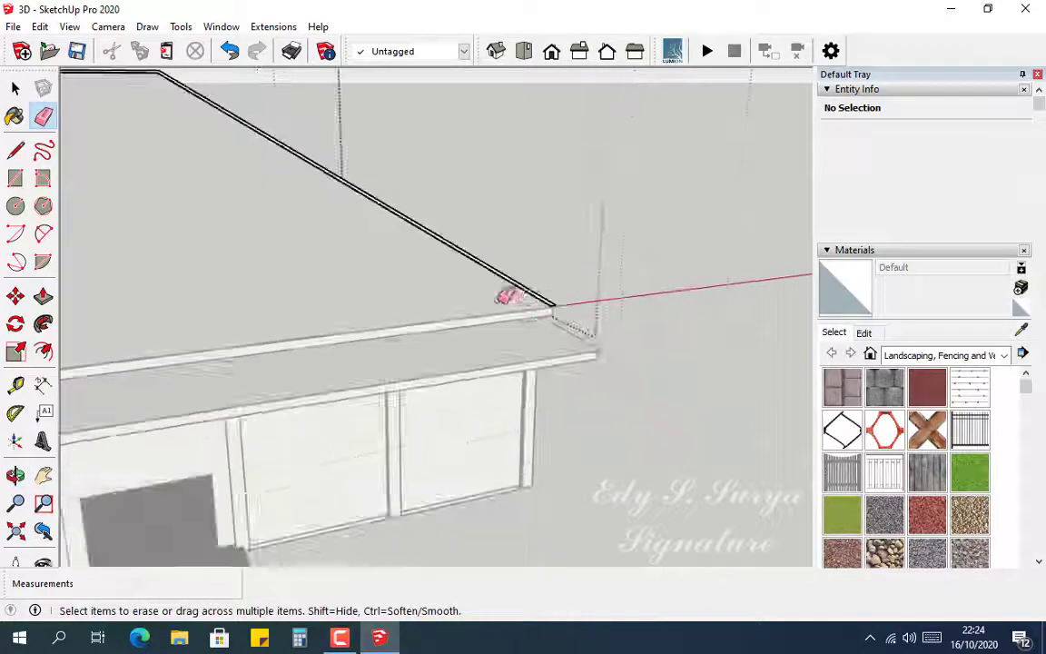
mouse_move(507, 297)
middle_down()
mouse_move(206, 231)
mouse_move(466, 239)
mouse_move(355, 290)
mouse_move(592, 287)
middle_up()
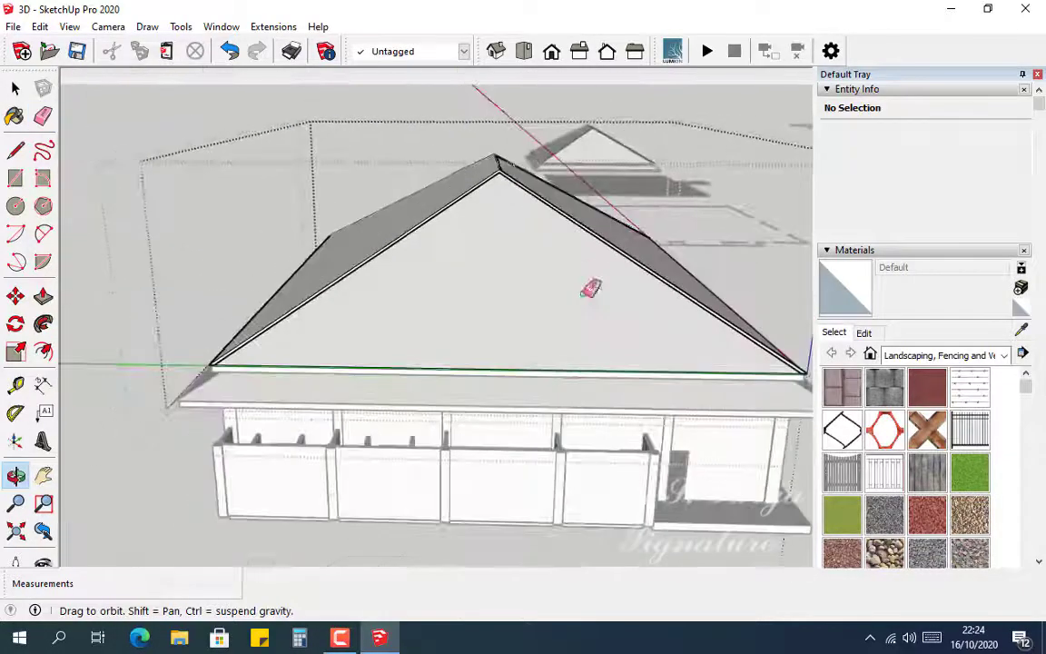
scroll(249, 363, up, 6)
scroll(200, 356, up, 1)
middle_drag(192, 346, 356, 303)
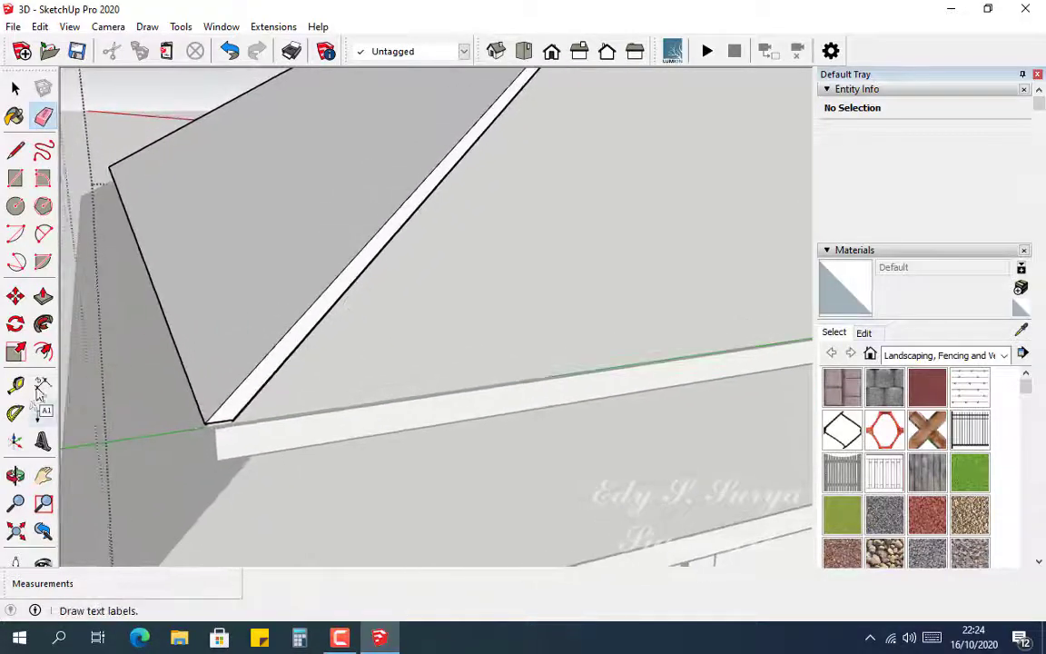
click(163, 293)
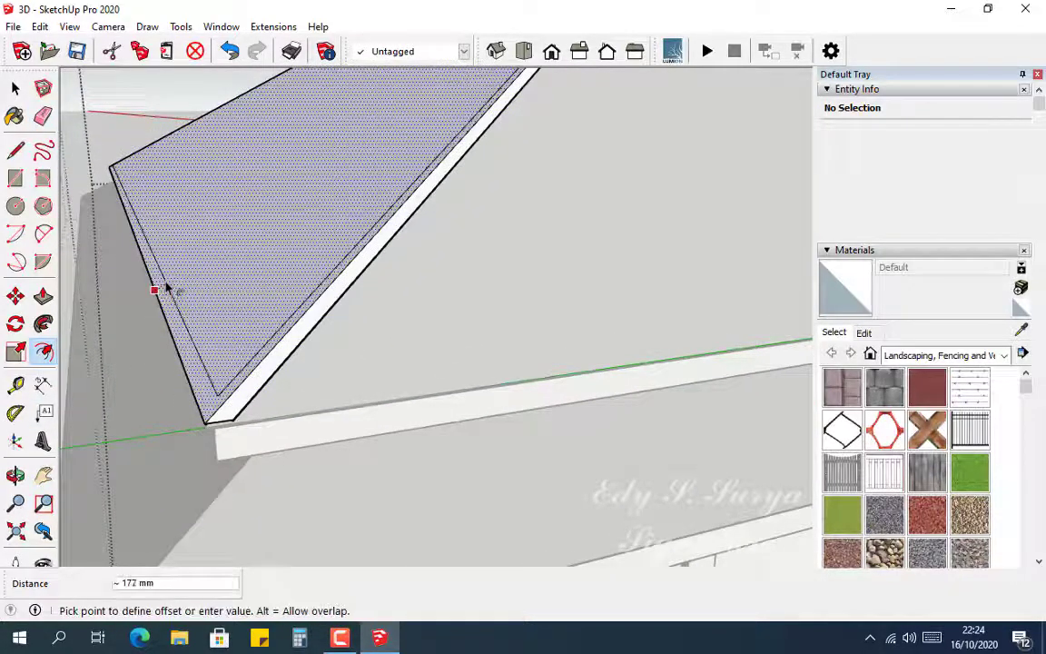
text(15)
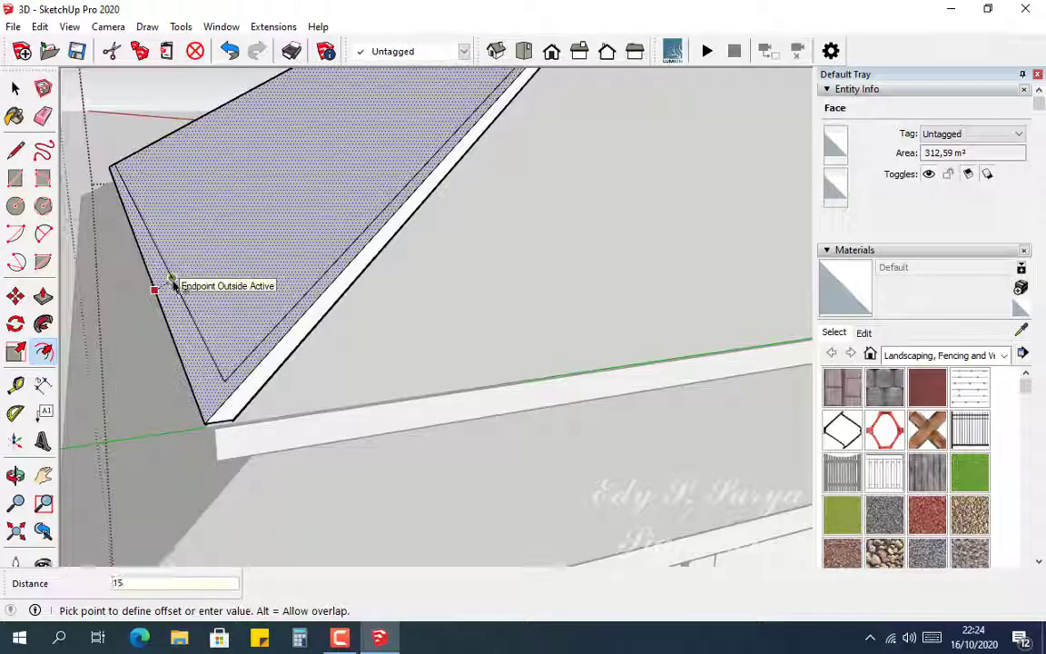
text(0)
key(Return)
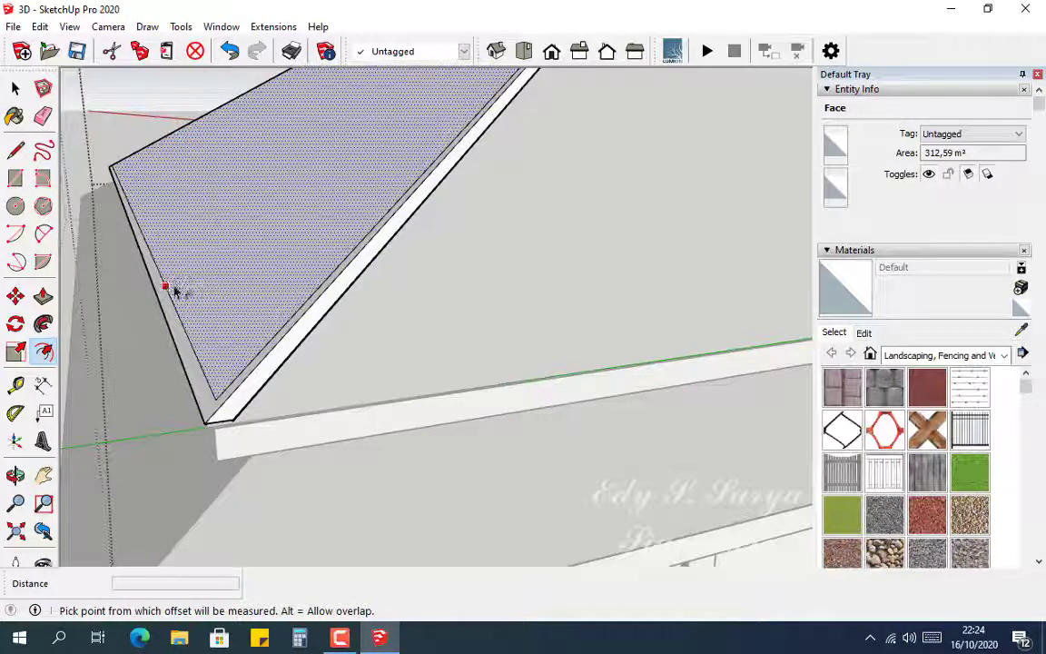
Draw a line about 184 mm long extending the opposite face's inner hip line to the eave at its first corner.
key(l)
scroll(218, 391, up, 2)
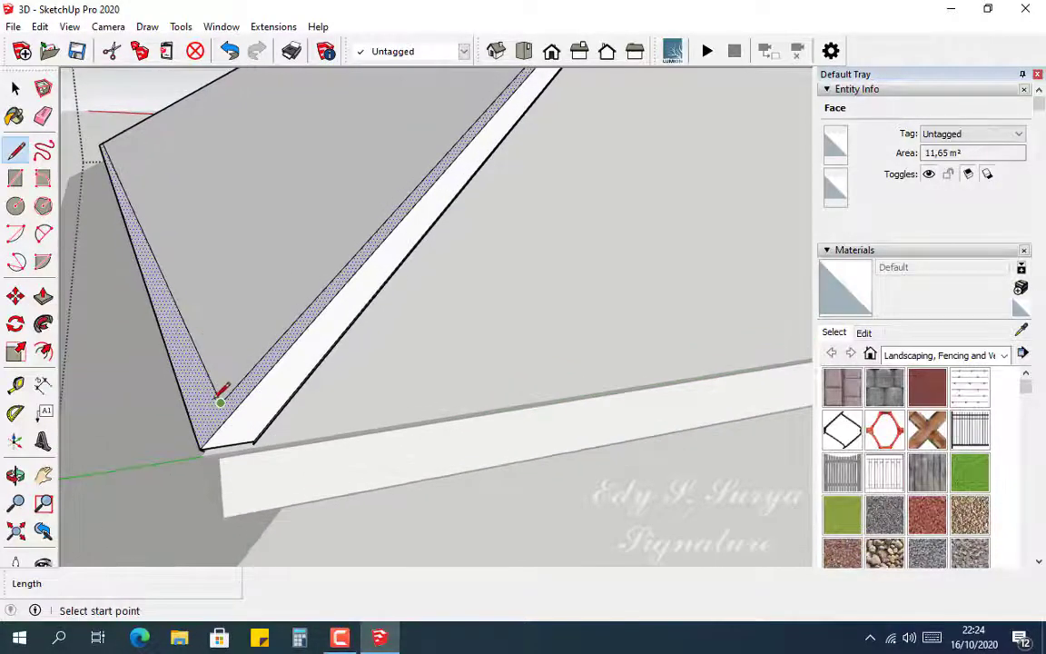
click(218, 402)
scroll(189, 439, up, 1)
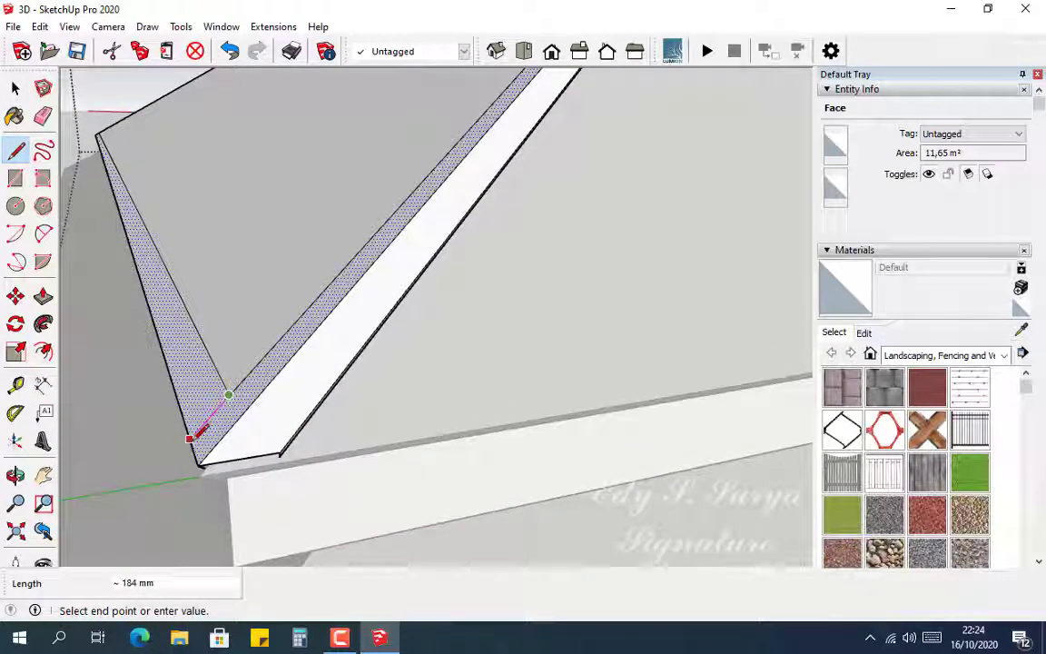
click(188, 439)
Extend the inner hip line to the eave at the opposite face's other corner and erase the offset line along the eave.
scroll(159, 187, down, 3)
middle_drag(159, 187, 269, 300)
scroll(270, 299, up, 3)
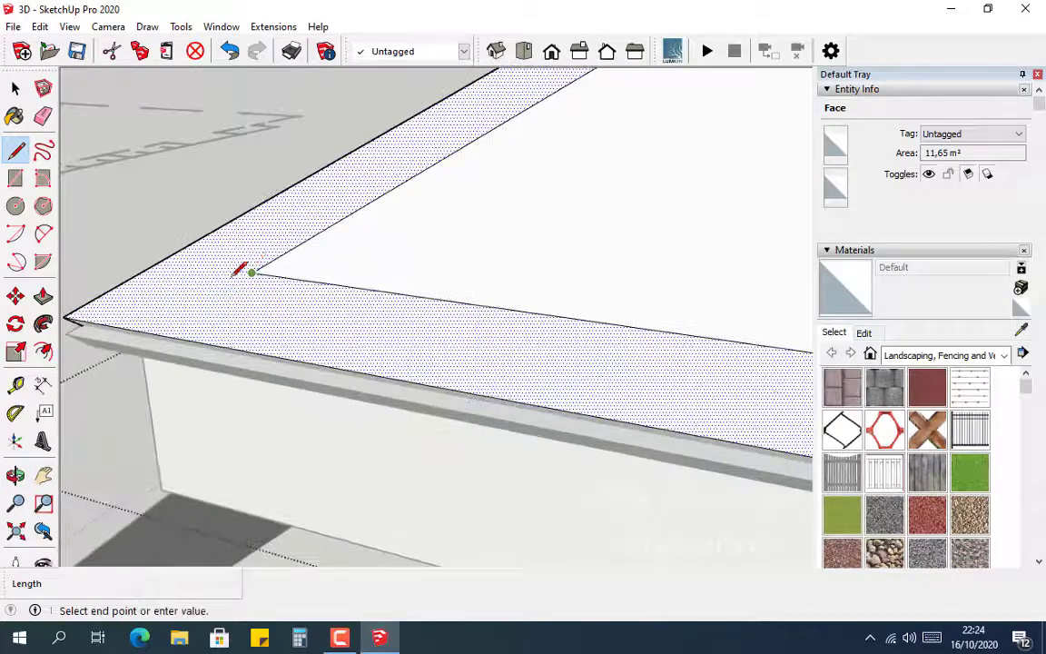
click(150, 334)
scroll(240, 291, down, 3)
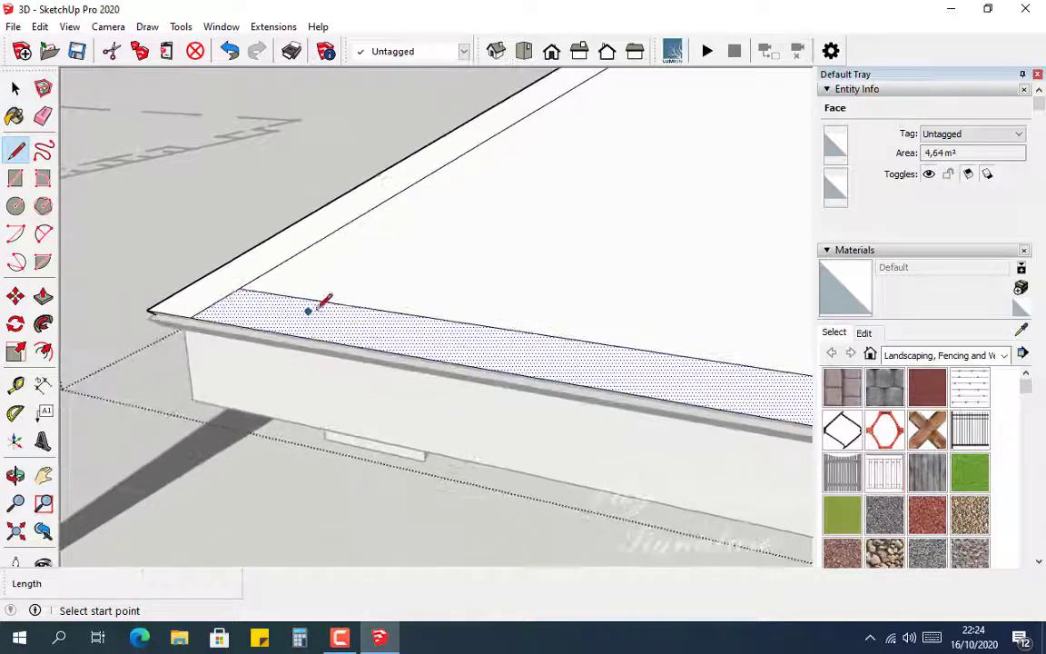
key(e)
click(332, 300)
scroll(225, 318, down, 2)
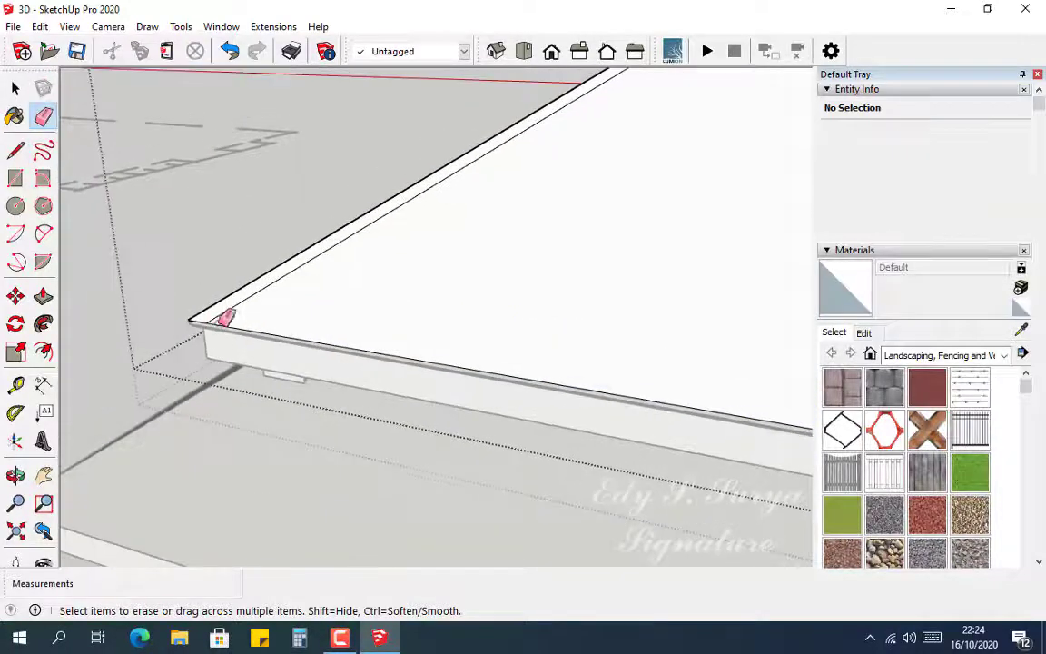
Push the opposite large face's inner area down about 26 mm and erase the leftover strip along its eave.
key(p)
scroll(378, 299, up, 2)
click(371, 287)
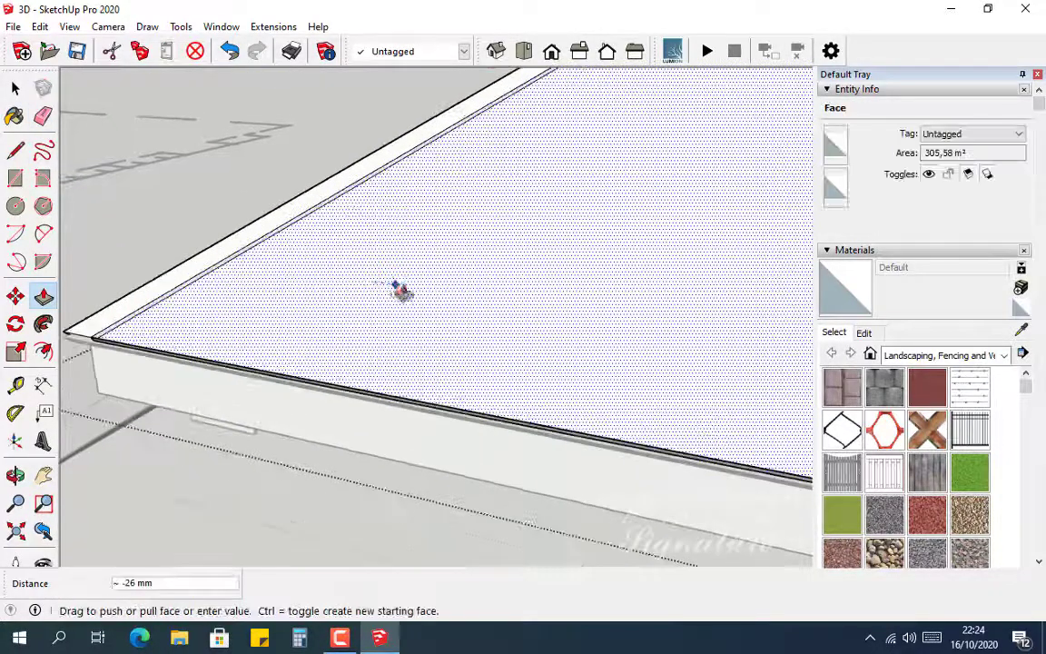
click(406, 291)
key(e)
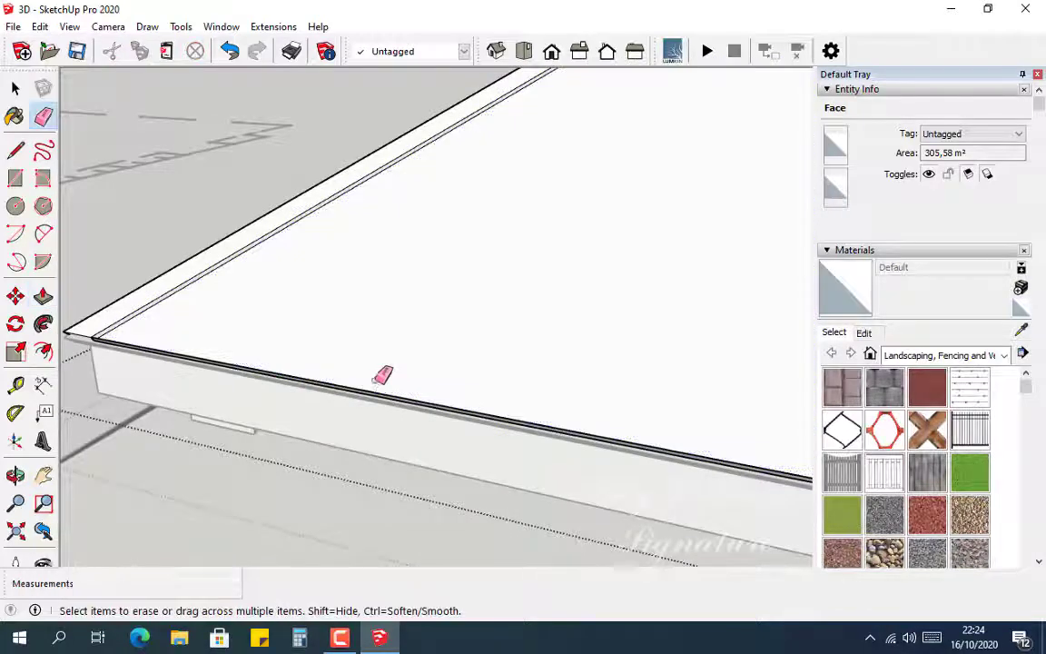
click(372, 393)
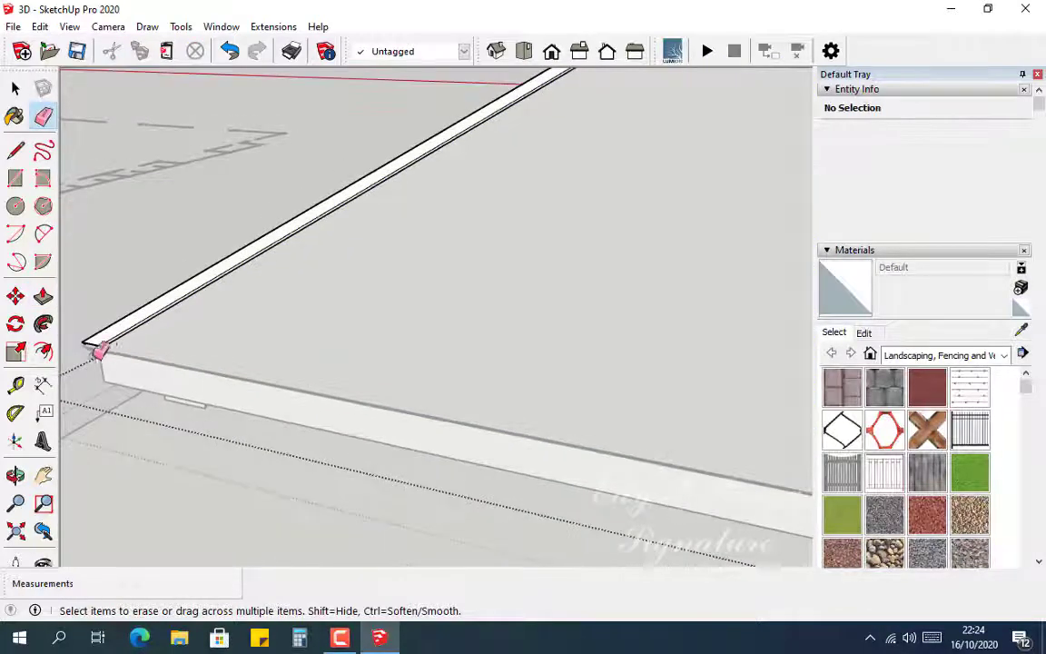
mouse_move(100, 352)
middle_down()
mouse_move(94, 339)
mouse_move(303, 307)
mouse_move(293, 295)
middle_up()
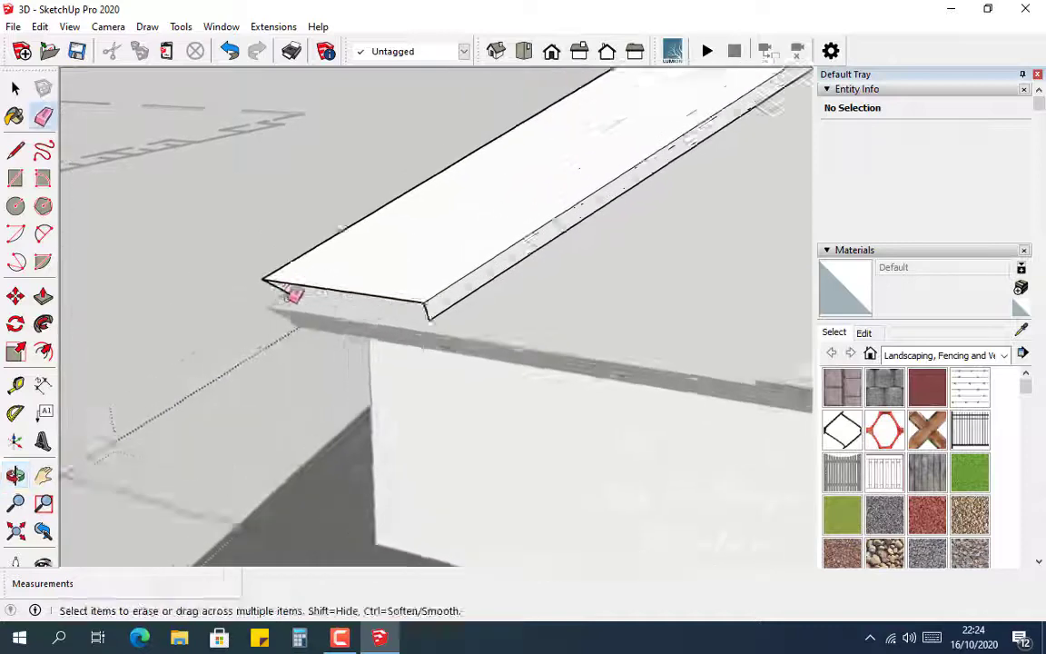
scroll(288, 301, up, 3)
scroll(288, 303, down, 5)
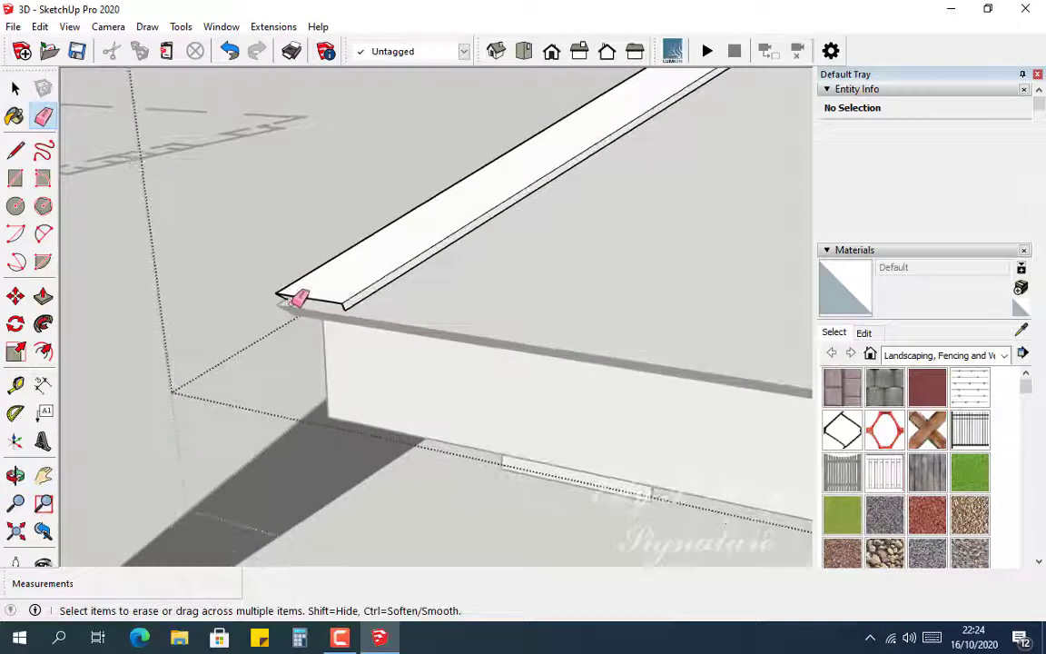
key(l)
scroll(292, 295, up, 3)
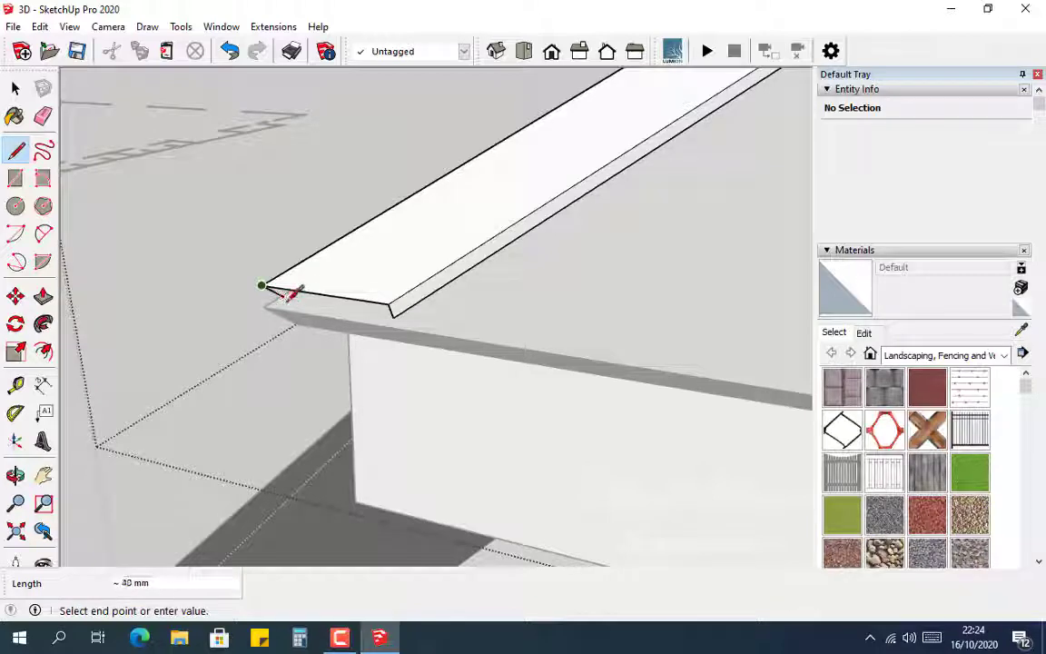
key(Escape)
Select the end edges of the raised hip border at the eave corner.
middle_drag(322, 300, 427, 229)
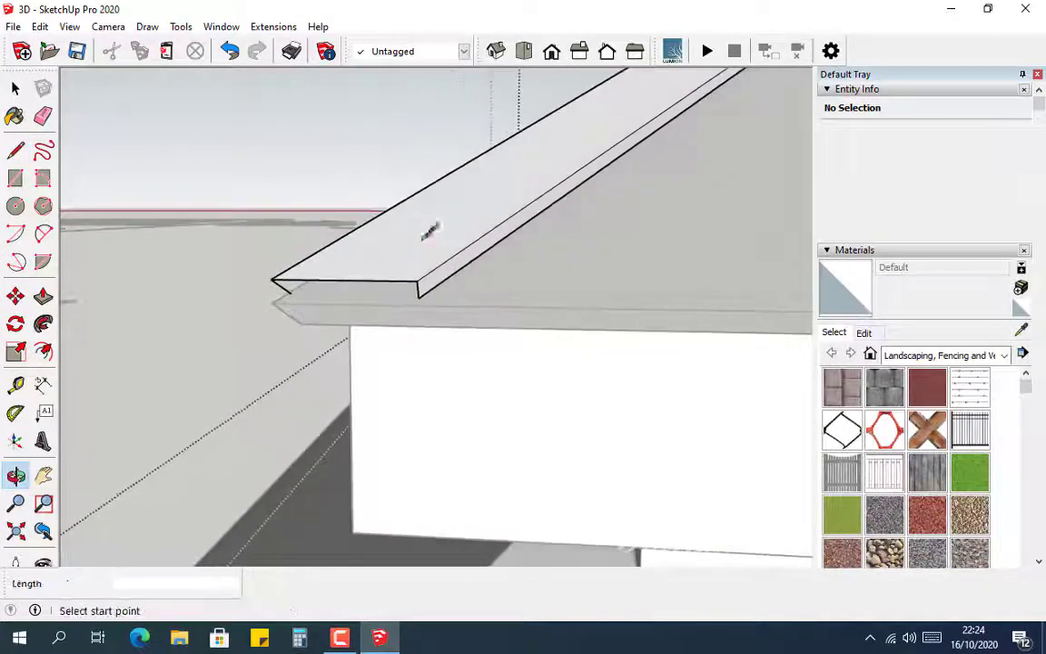
key(space)
drag(423, 378, 433, 355)
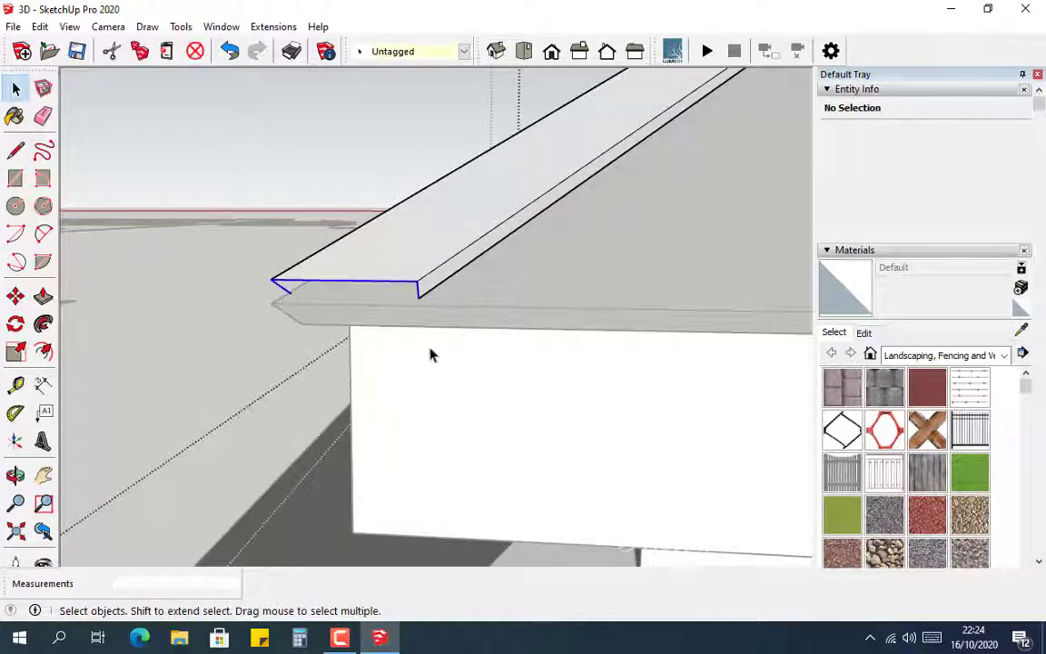
key(m)
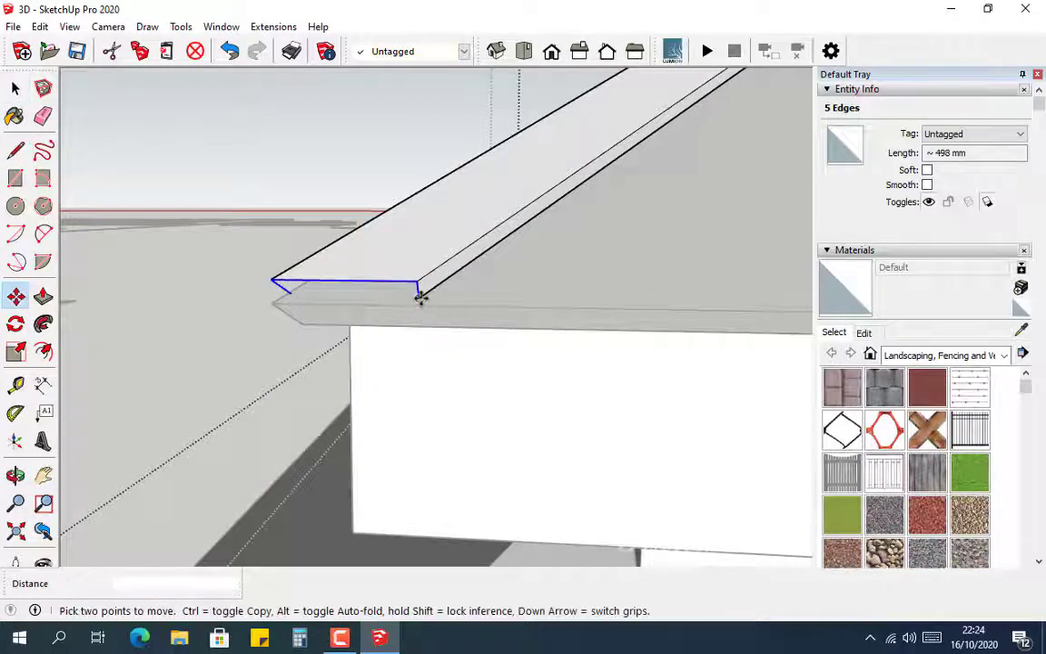
click(421, 298)
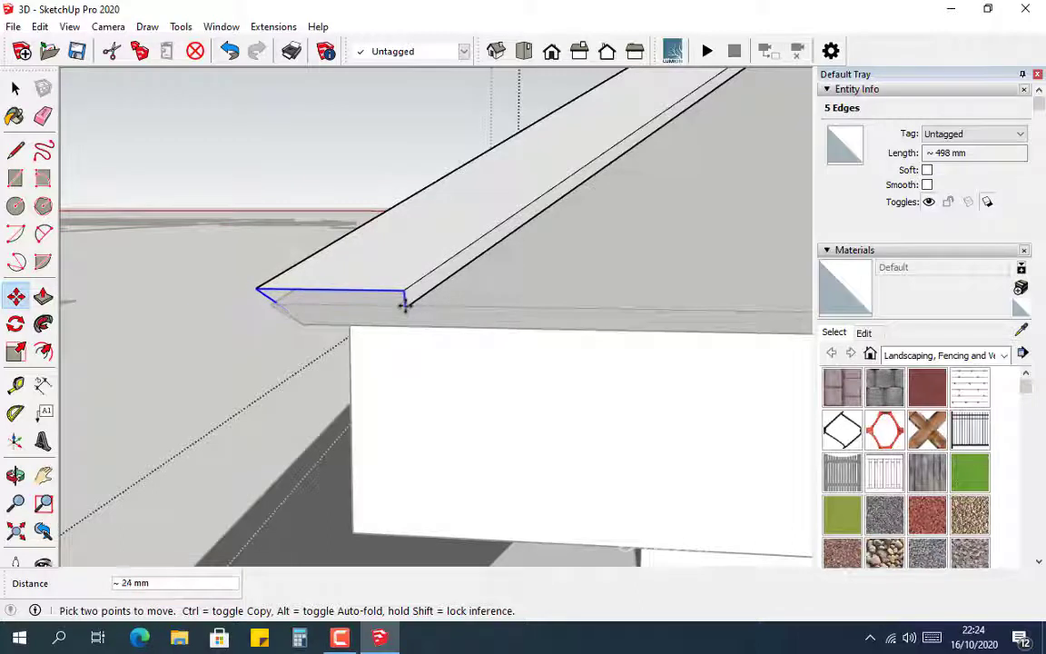
scroll(415, 304, up, 2)
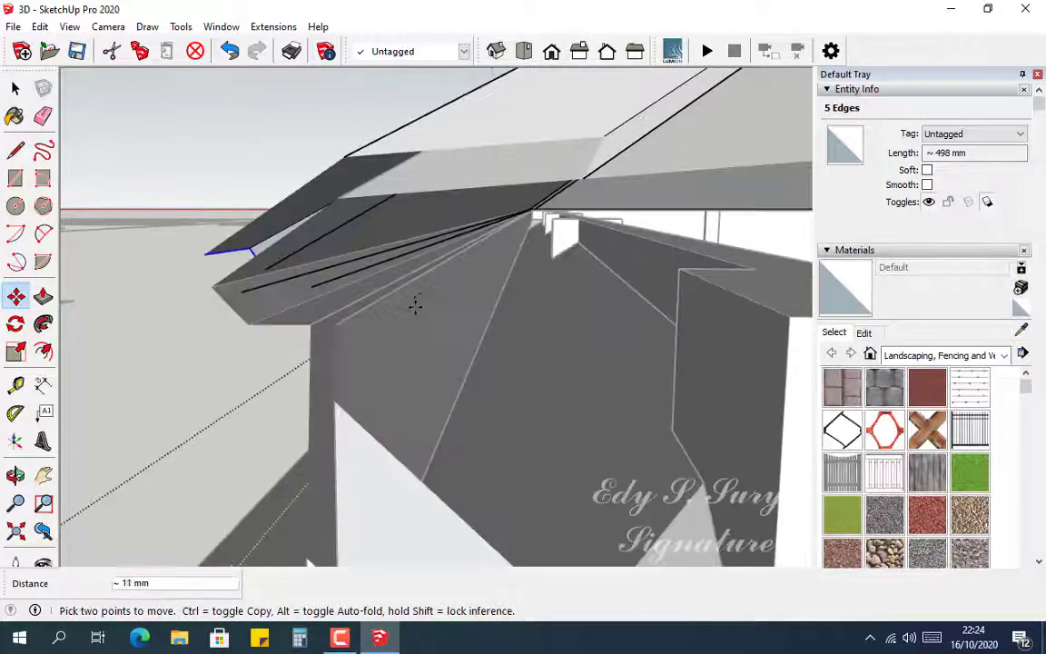
scroll(415, 306, down, 2)
key(Escape)
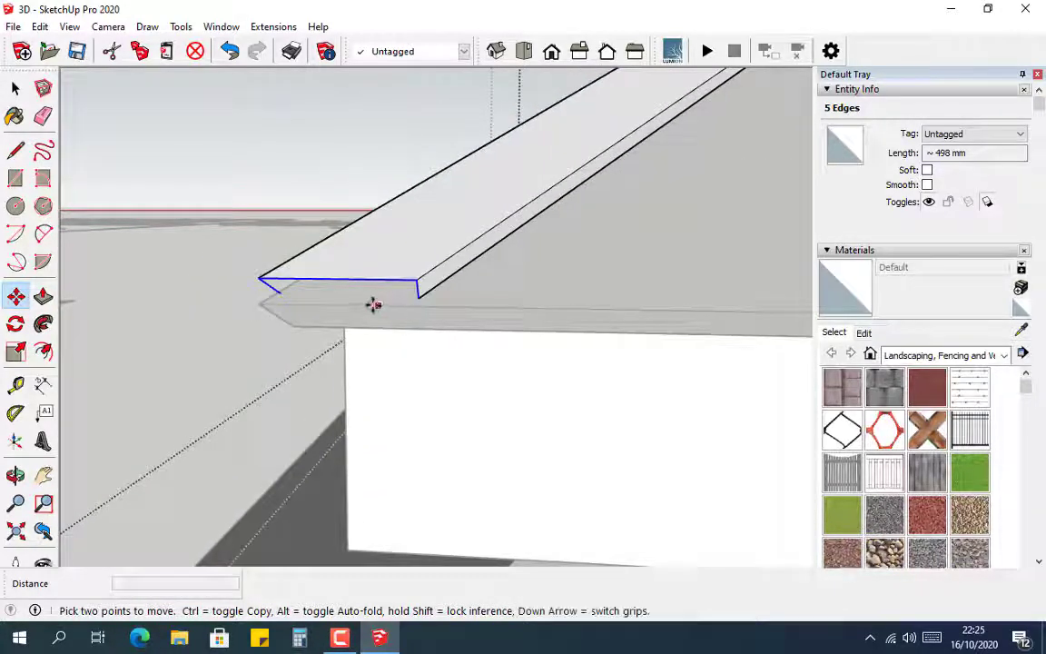
Draw a line along the eave edge, move the hip border's selected end edges about 18 mm down to it, and trim the line's excess.
key(l)
click(260, 302)
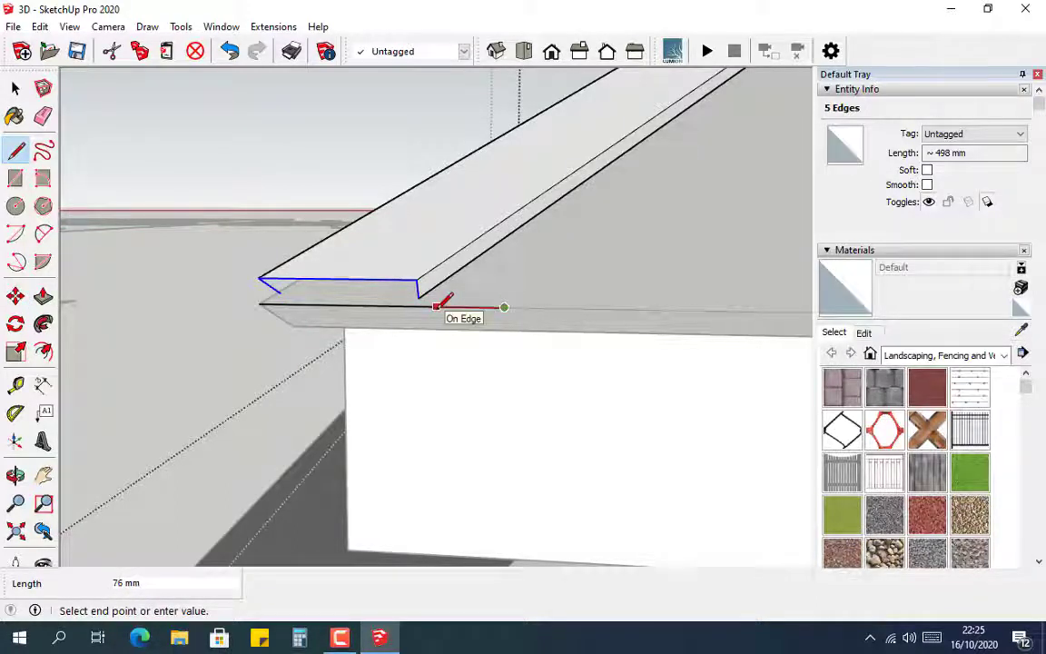
key(m)
click(413, 297)
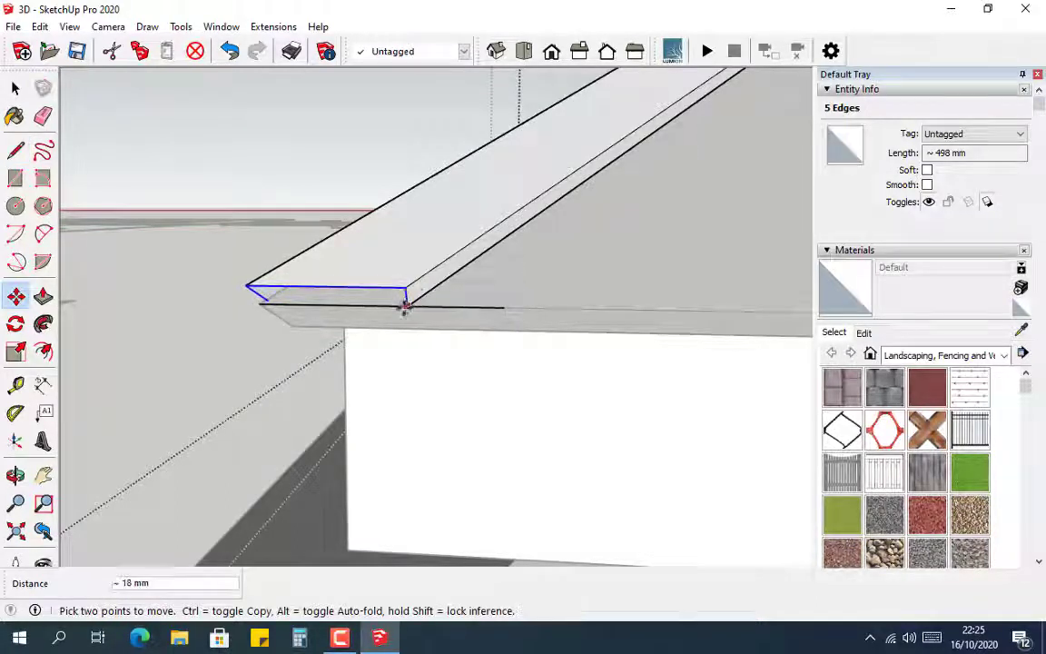
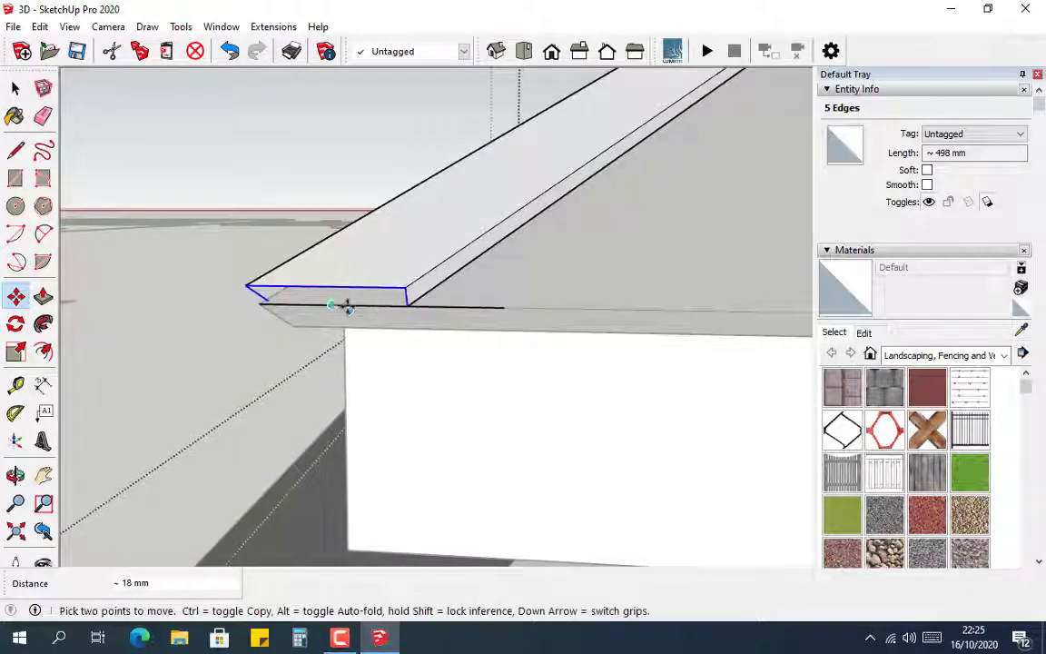
key(e)
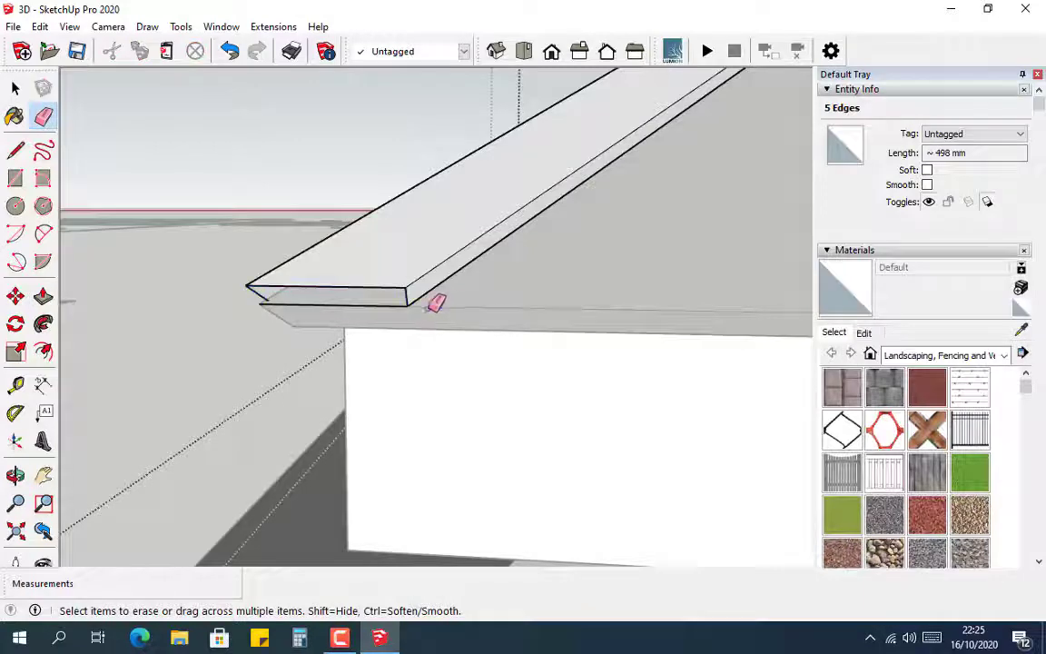
Draw the short corner line of about 28 mm at the eave to close one face of the hip border's end.
middle_drag(334, 296, 556, 290)
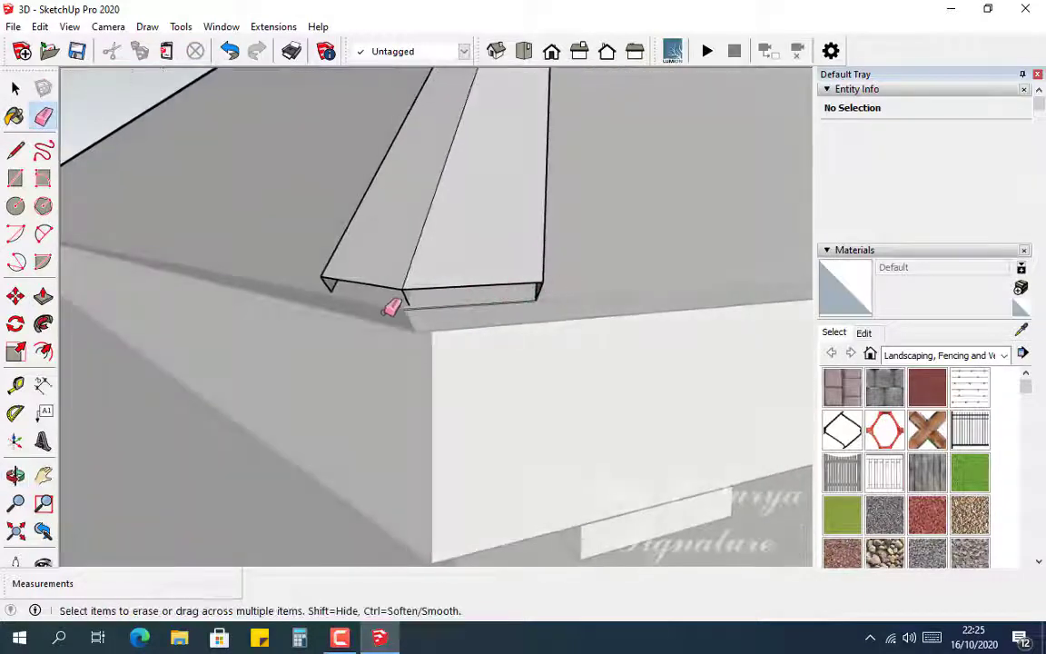
key(l)
click(405, 308)
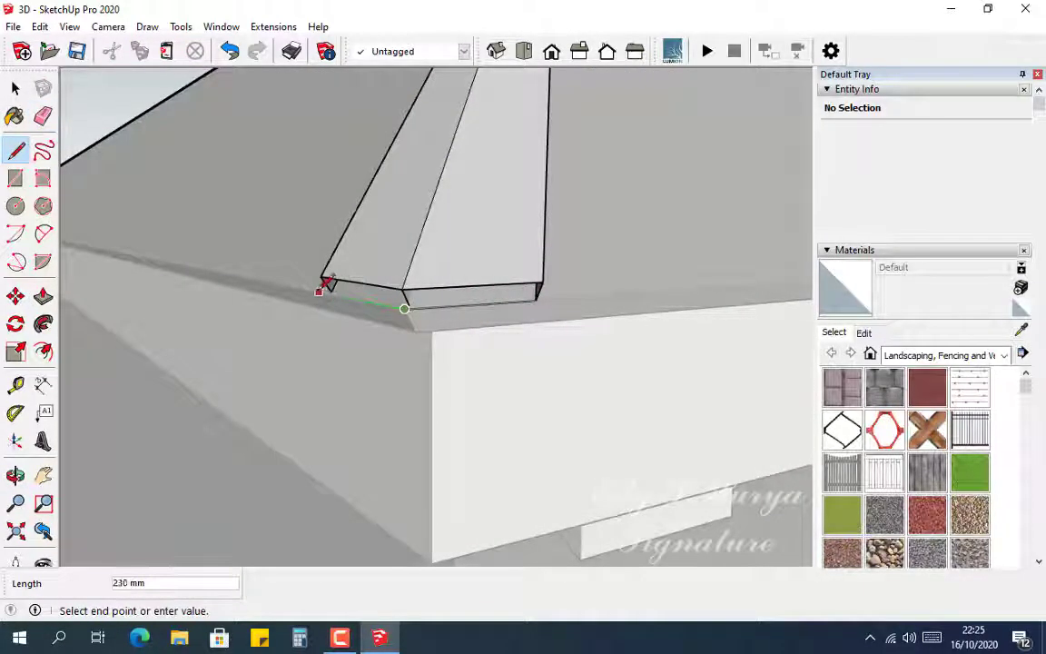
mouse_move(325, 289)
middle_down()
mouse_move(338, 288)
mouse_move(325, 267)
middle_up()
scroll(327, 281, down, 2)
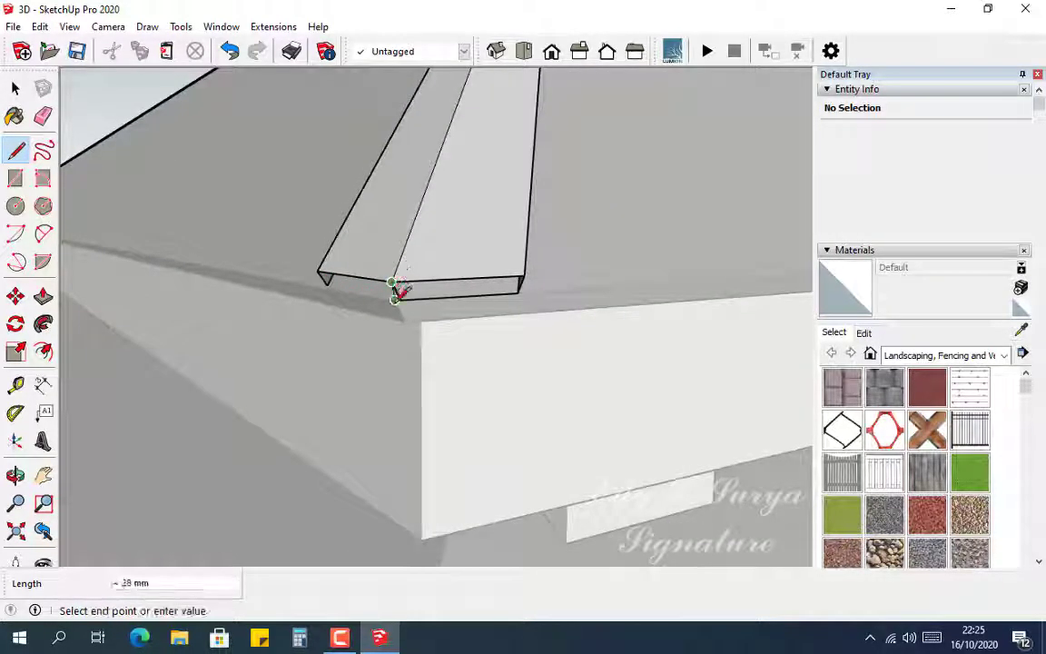
click(395, 297)
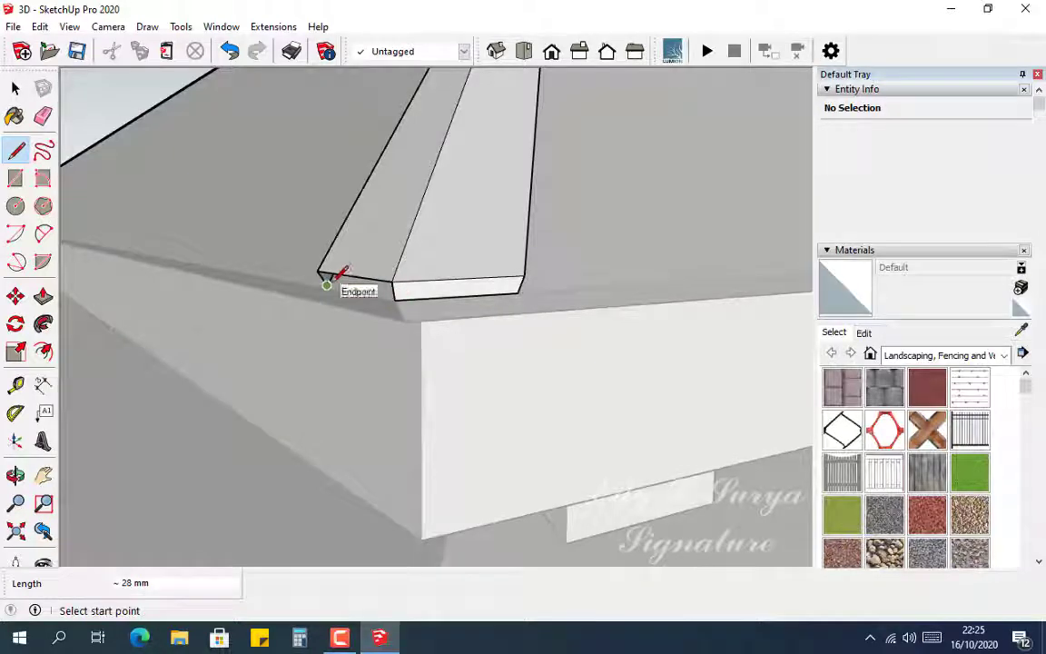
Draw a short line of about 25 mm and an eave line of about 195 mm to close the border end's other face.
middle_drag(327, 287, 596, 318)
scroll(550, 325, up, 1)
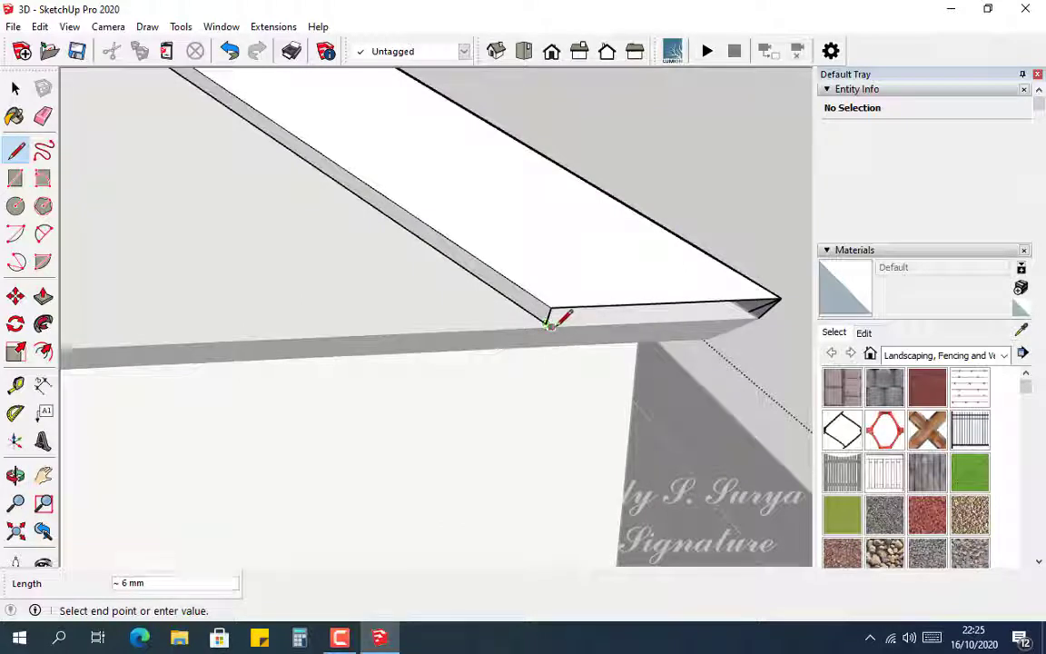
scroll(550, 314, up, 1)
scroll(552, 311, up, 1)
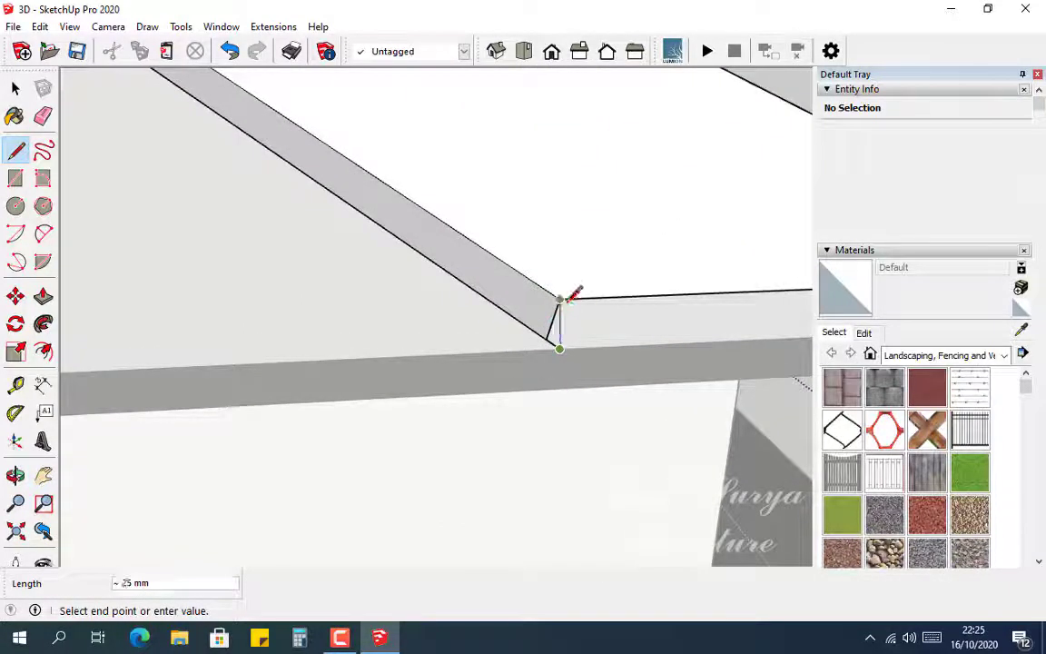
click(559, 298)
middle_drag(467, 320, 415, 313)
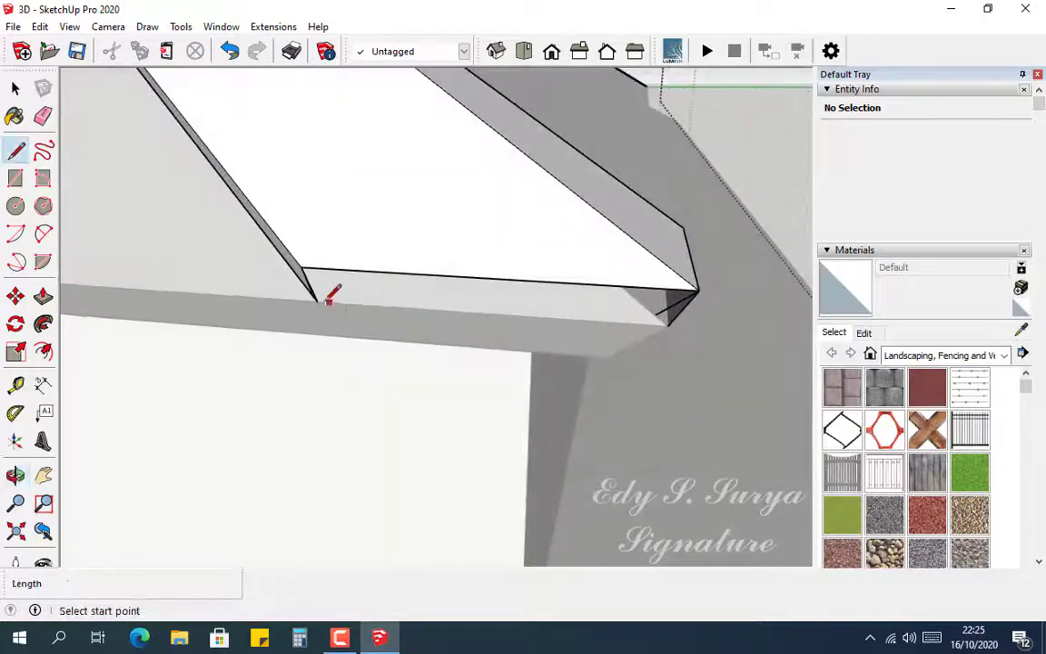
click(667, 325)
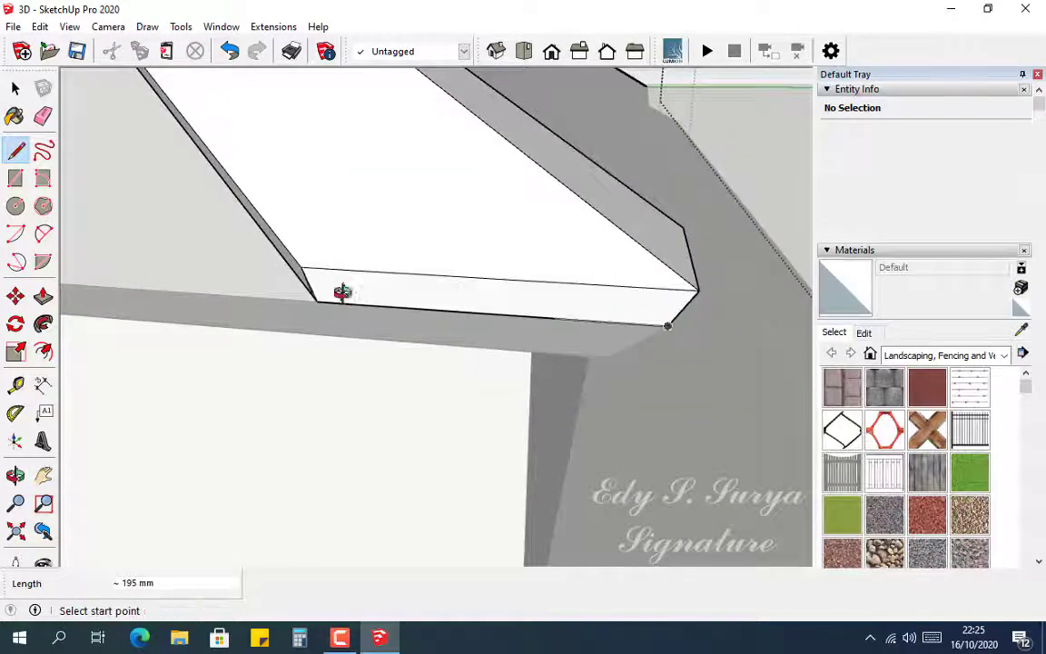
Erase the extra short line at the inner corner of the closed border end.
middle_drag(343, 292, 590, 277)
scroll(626, 264, up, 2)
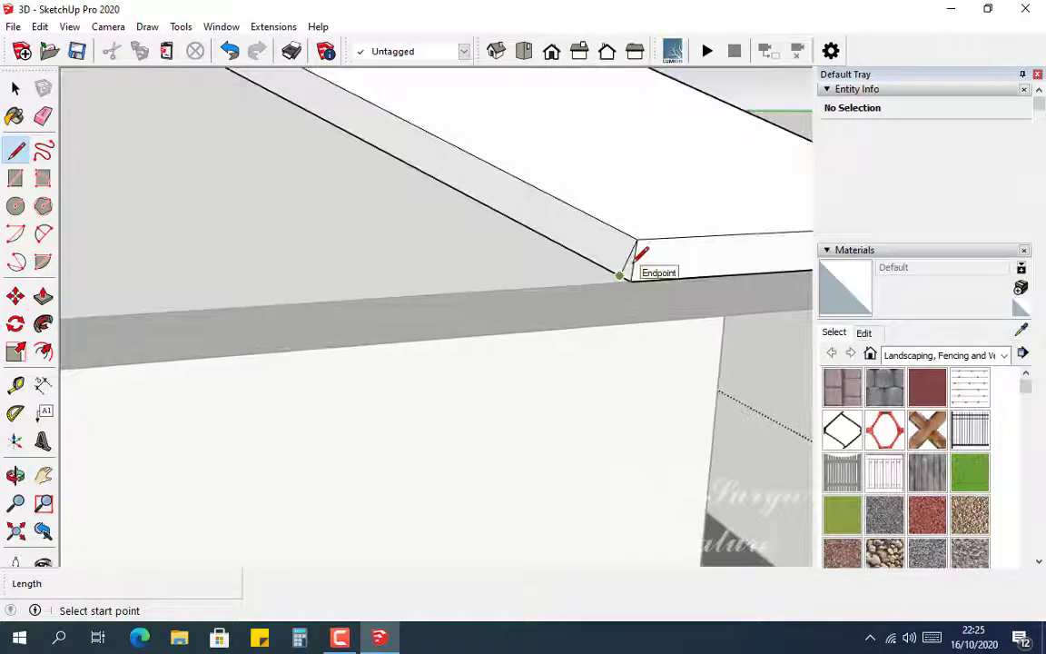
key(e)
mouse_move(574, 255)
middle_down()
mouse_move(264, 248)
mouse_move(339, 253)
middle_up()
scroll(333, 250, down, 2)
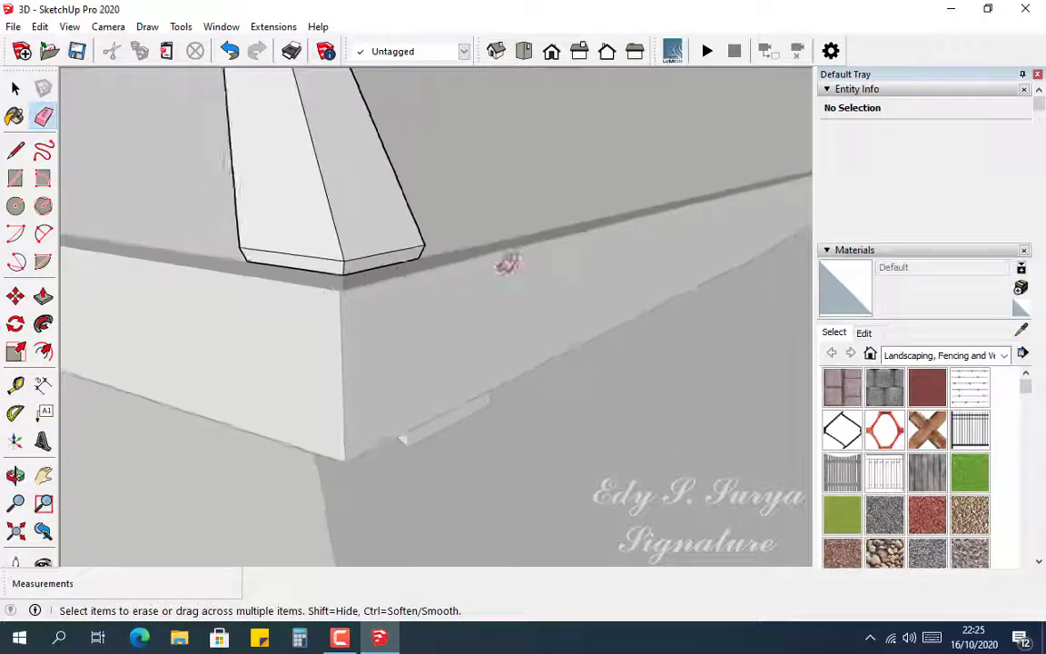
Select the five end edges of the hip border at the next eave corner.
scroll(610, 233, down, 7)
mouse_move(221, 192)
middle_down()
mouse_move(550, 296)
mouse_move(553, 275)
mouse_move(631, 249)
mouse_move(416, 248)
middle_up()
scroll(363, 250, up, 3)
scroll(362, 251, up, 3)
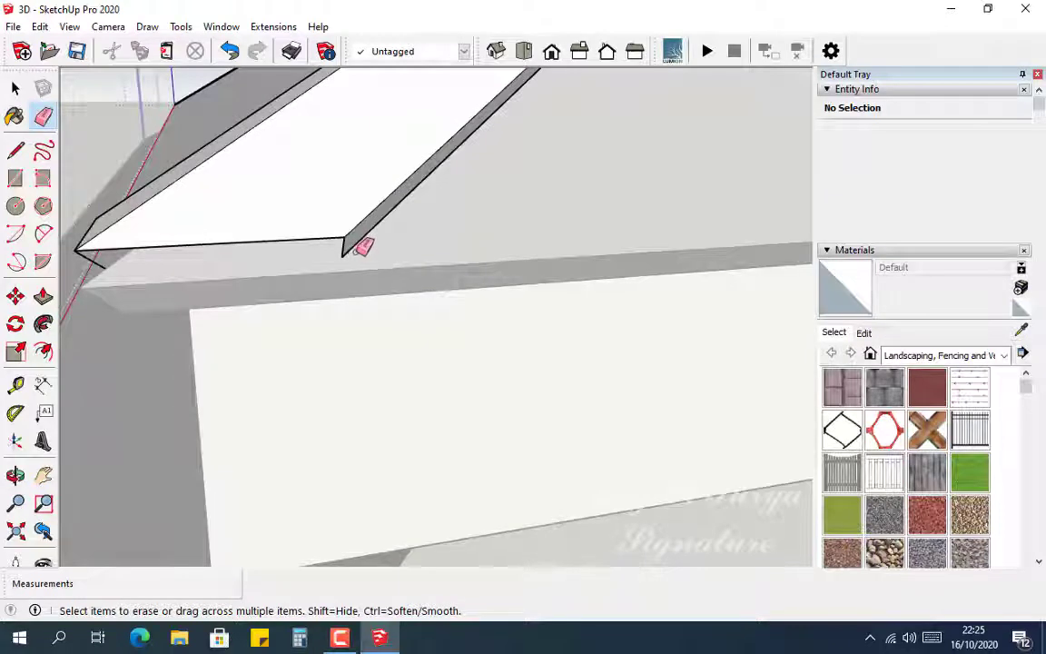
scroll(362, 247, down, 2)
key(space)
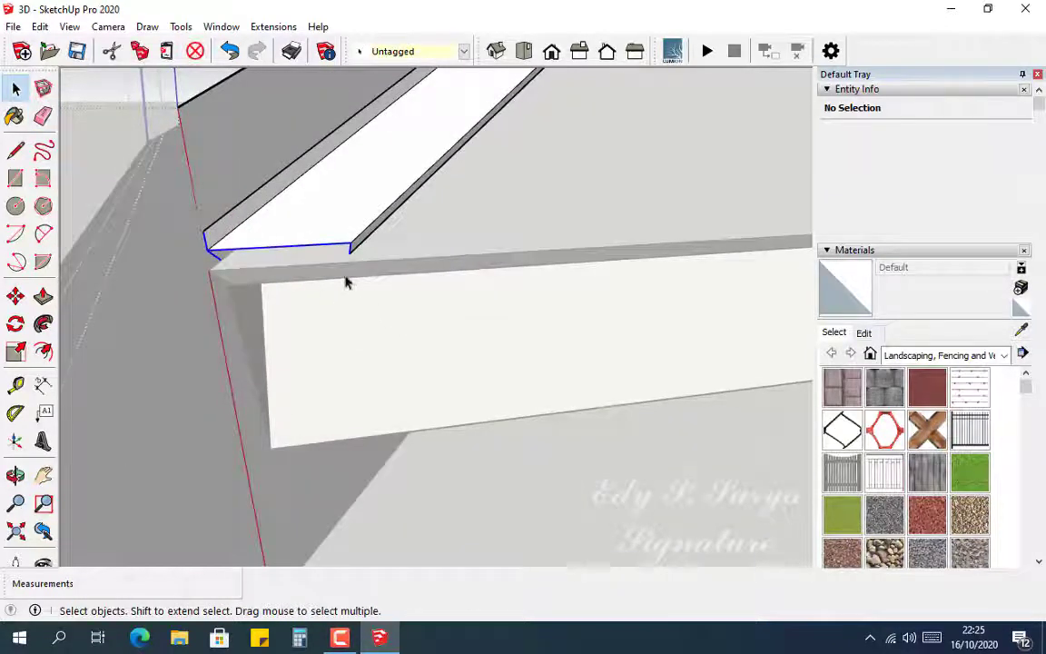
scroll(346, 280, up, 2)
key(m)
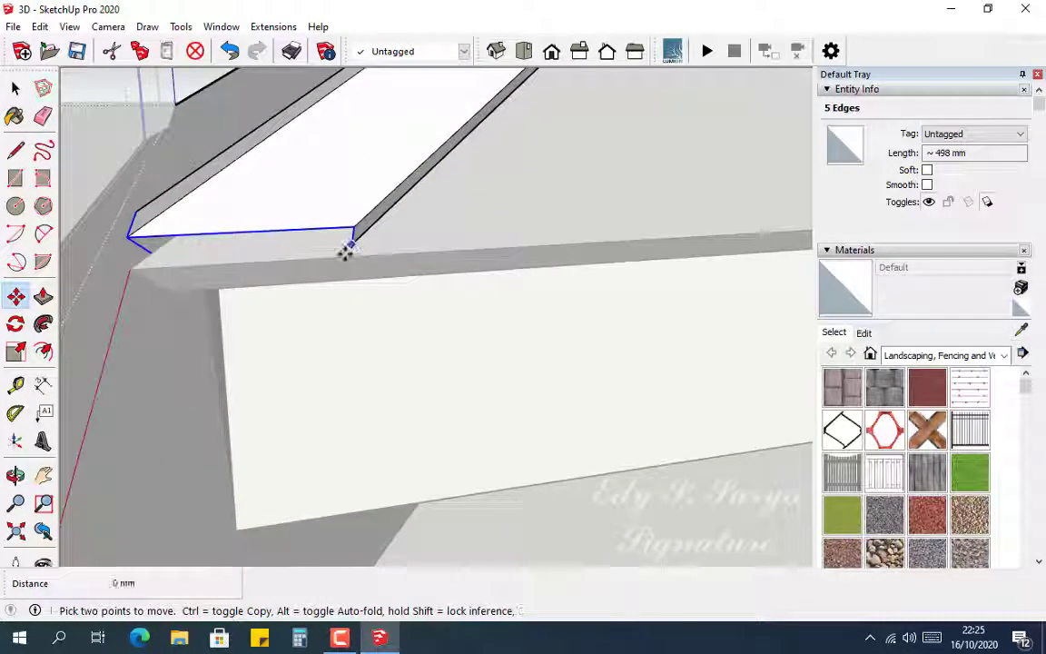
drag(346, 253, 273, 306)
key(Escape)
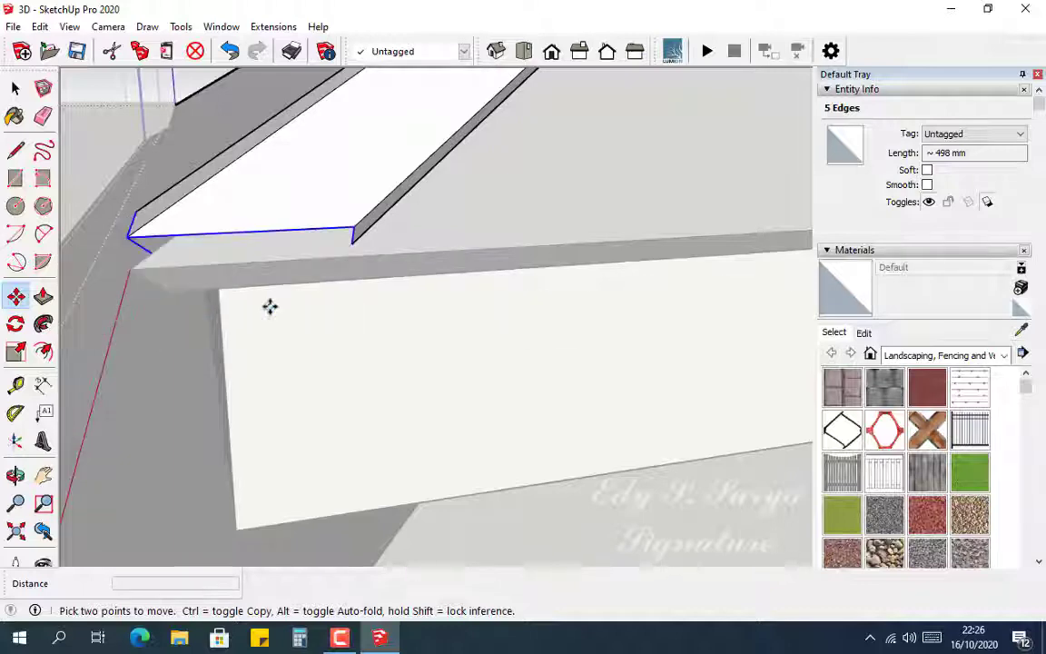
Draw a line about 375 mm long from the roof corner along the eave, past the hip border's end.
middle_drag(301, 217, 662, 234)
scroll(662, 233, down, 4)
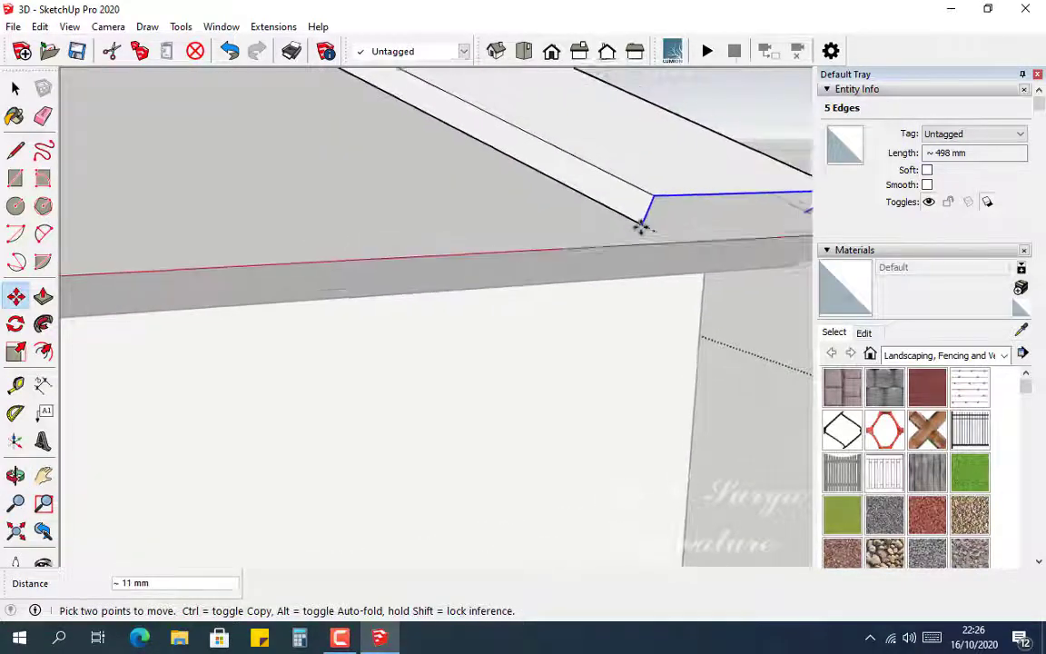
key(l)
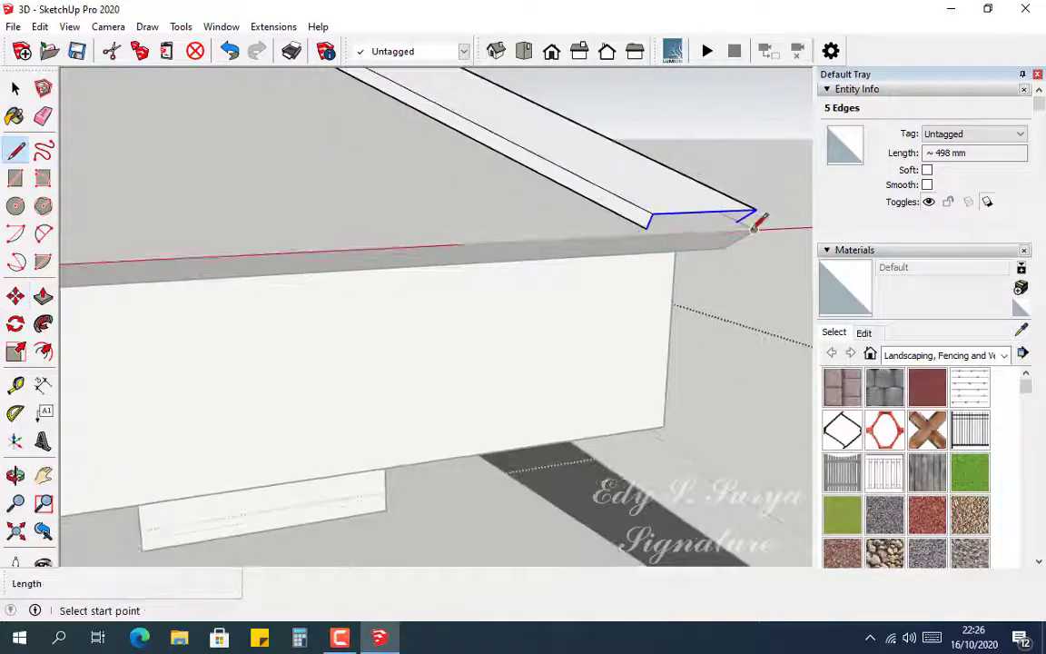
click(753, 228)
click(531, 240)
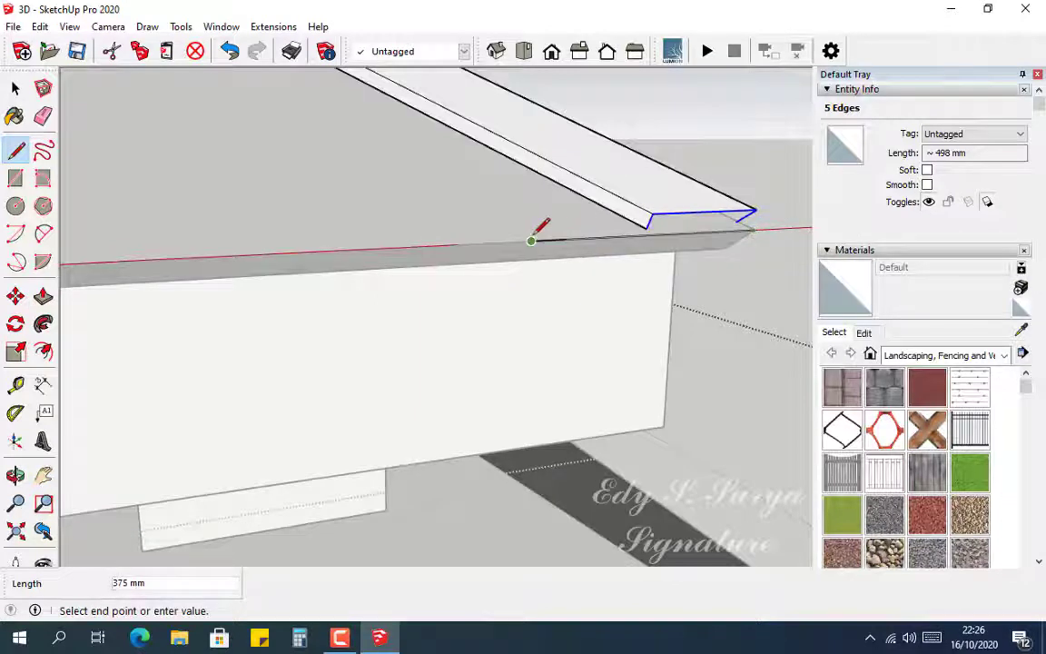
click(646, 228)
Move the selected end edges of the hip border down onto the eave line and erase the line's excess.
scroll(645, 234, up, 3)
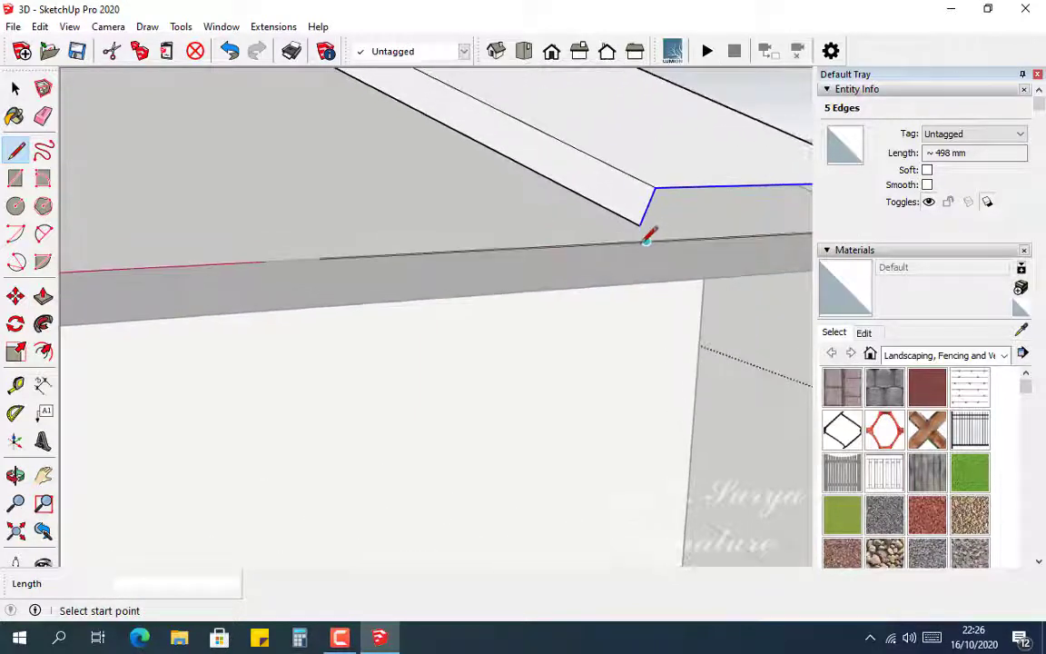
key(m)
click(640, 223)
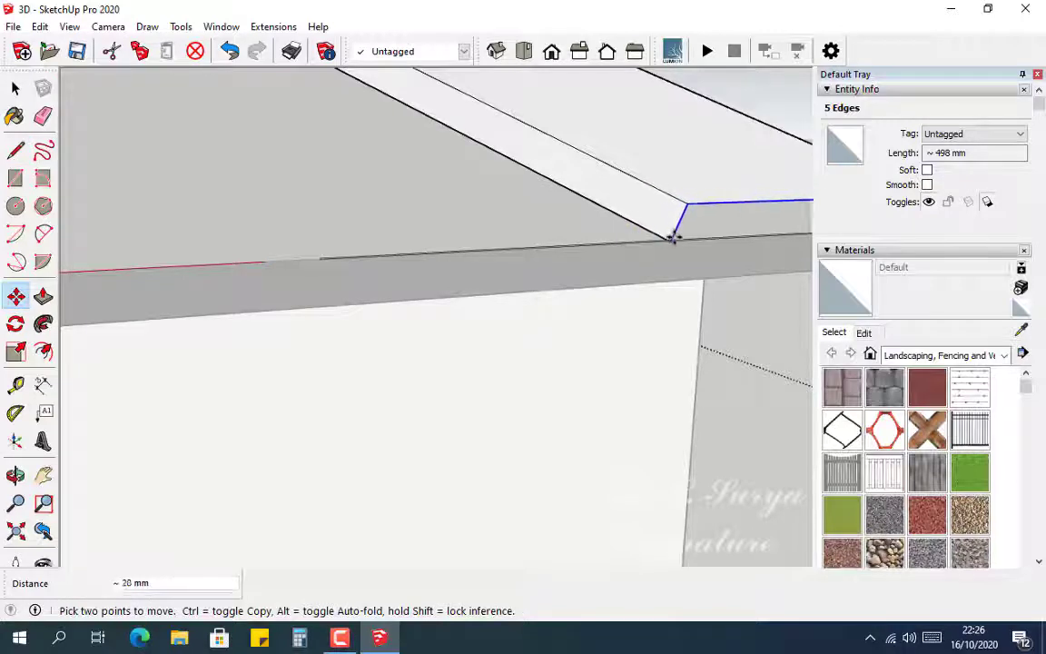
click(669, 240)
scroll(570, 247, down, 1)
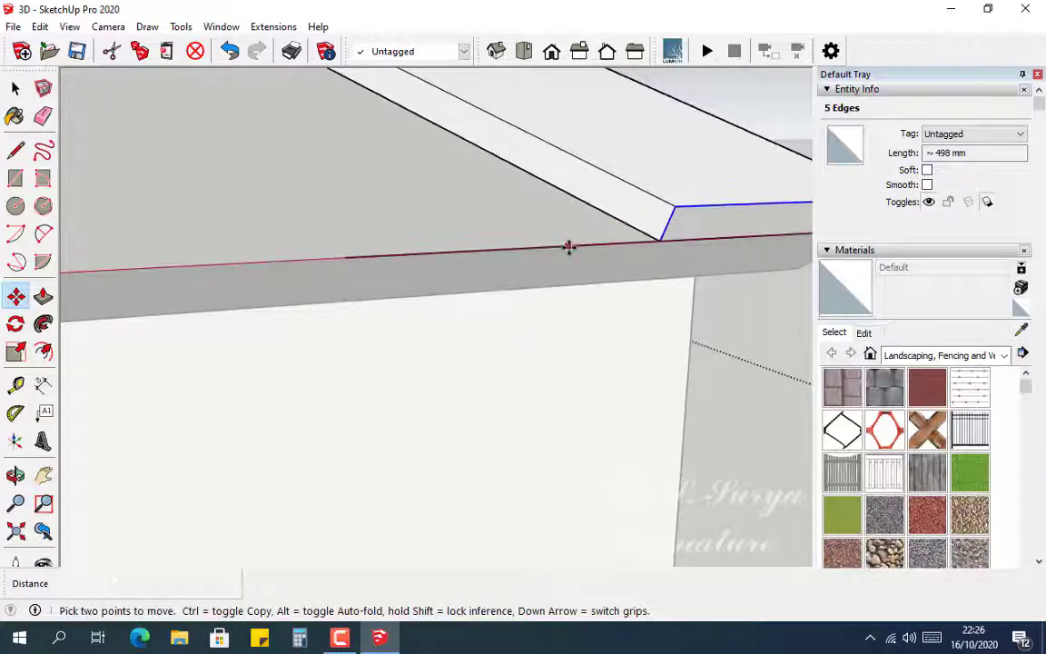
key(e)
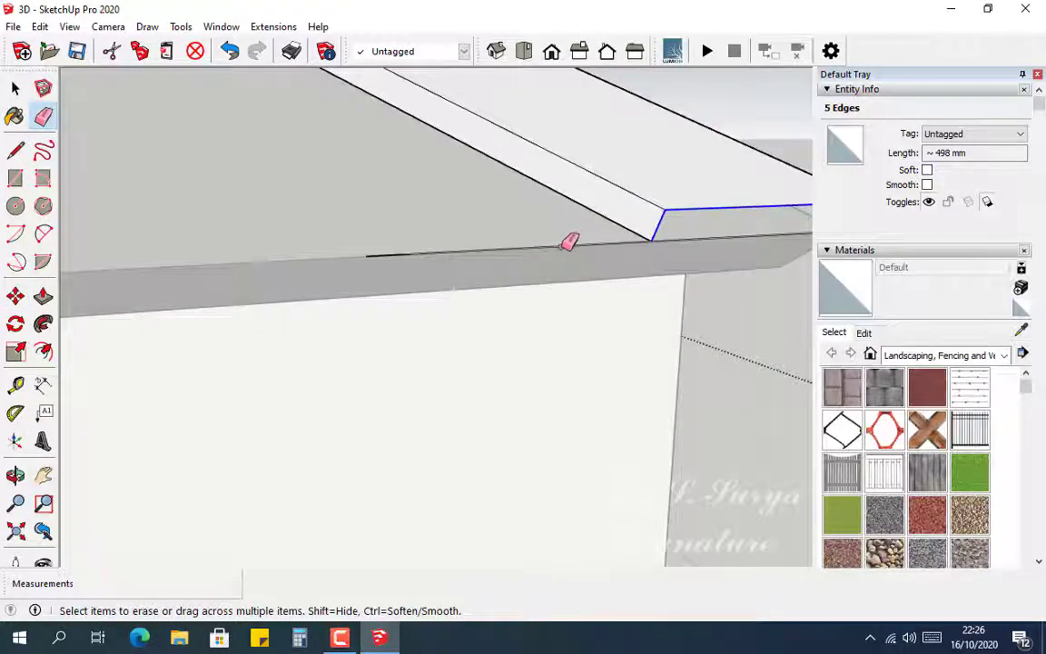
Draw the corner line from the border's ridge end down to the eave corner to close the first end face.
mouse_move(673, 237)
middle_down()
mouse_move(460, 240)
mouse_move(531, 265)
mouse_move(341, 283)
mouse_move(355, 294)
mouse_move(356, 268)
middle_up()
key(l)
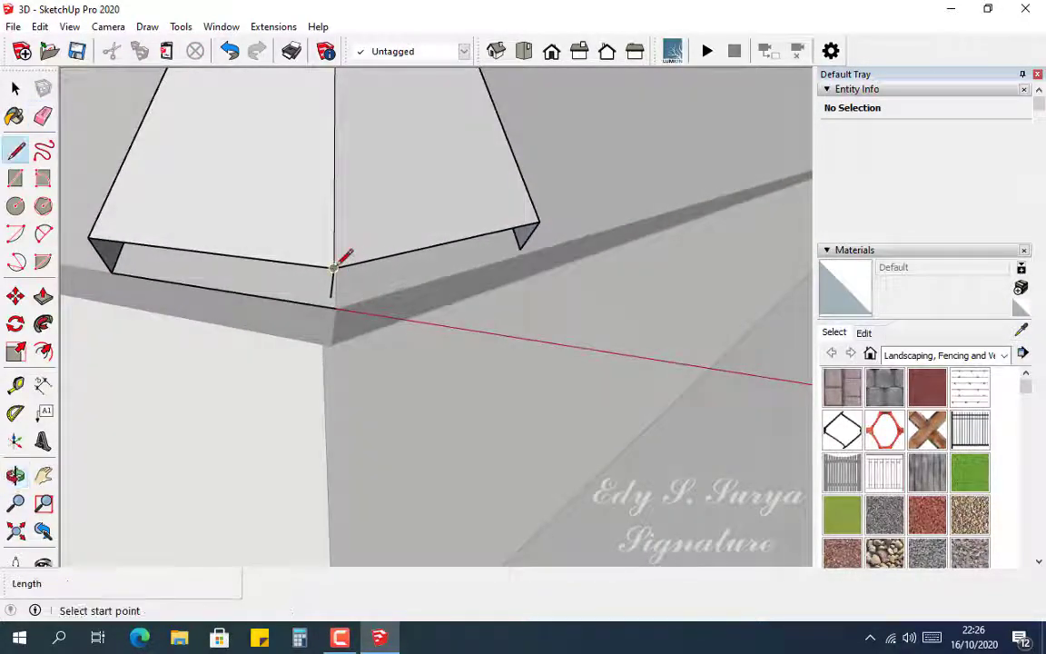
click(333, 267)
click(336, 308)
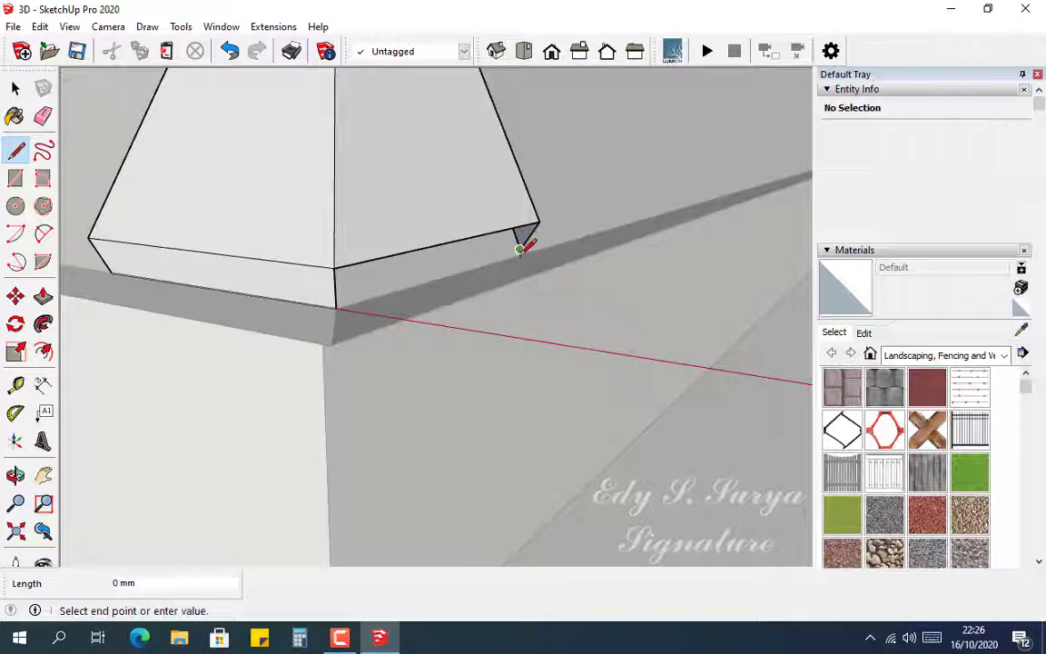
Close the second end face with a short side line of about 25 mm and an eave line, and erase the extra short line.
scroll(519, 250, up, 4)
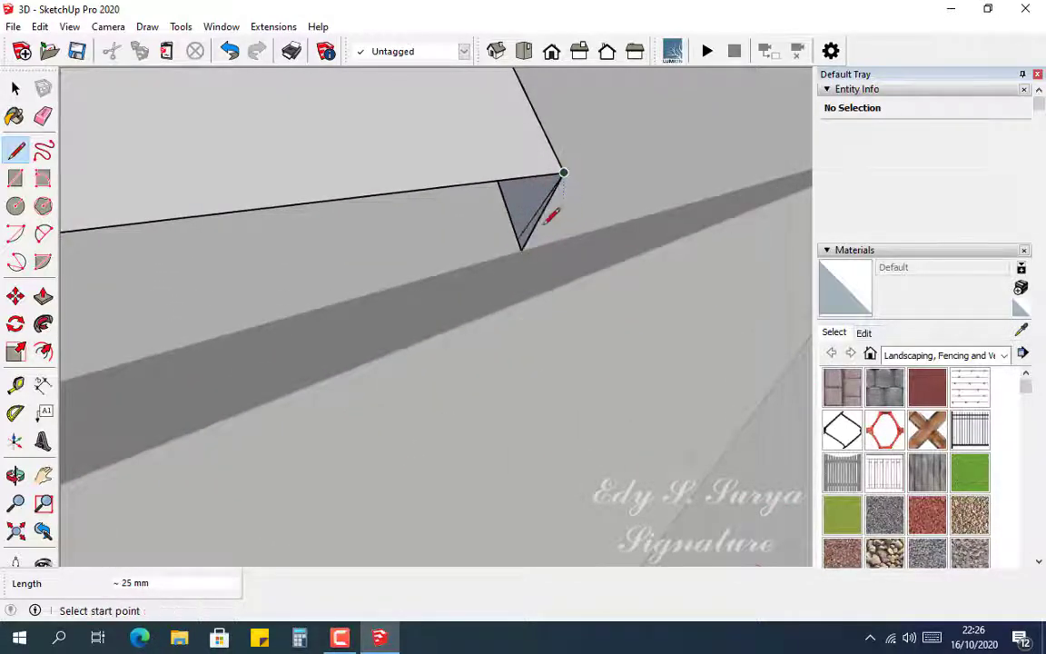
scroll(540, 225, down, 2)
click(526, 235)
scroll(272, 322, down, 1)
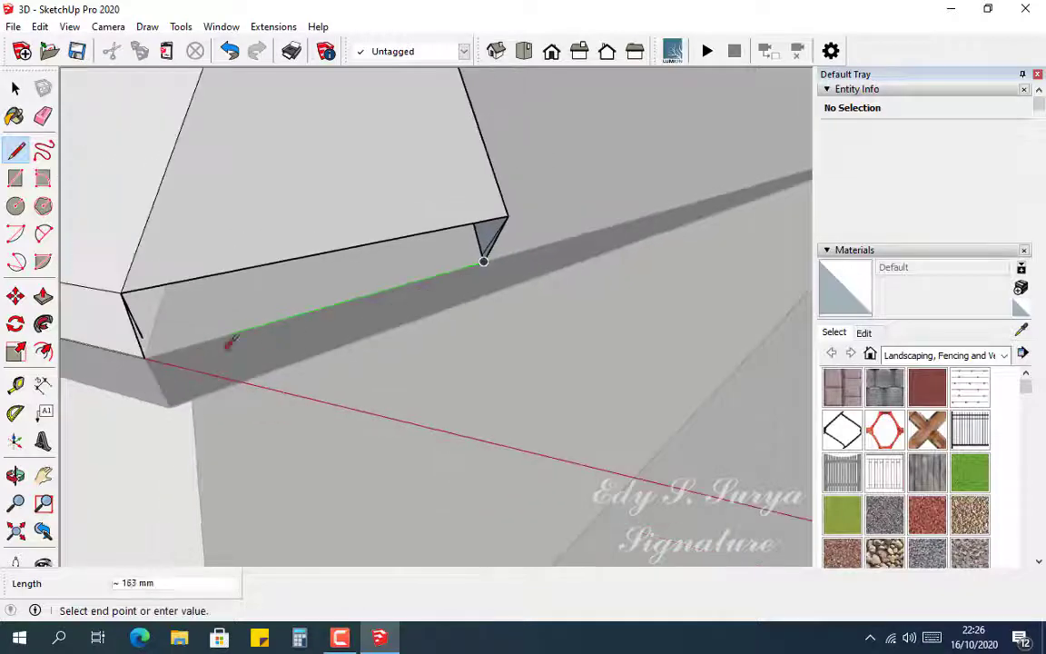
click(153, 354)
mouse_move(158, 355)
middle_down()
mouse_move(281, 330)
mouse_move(98, 334)
mouse_move(149, 238)
middle_up()
key(e)
mouse_move(288, 232)
middle_down()
mouse_move(645, 121)
mouse_move(450, 171)
mouse_move(817, 236)
mouse_move(638, 189)
middle_up()
Select the five end edges of the hip border at the opposite end of the same eave.
scroll(636, 191, down, 8)
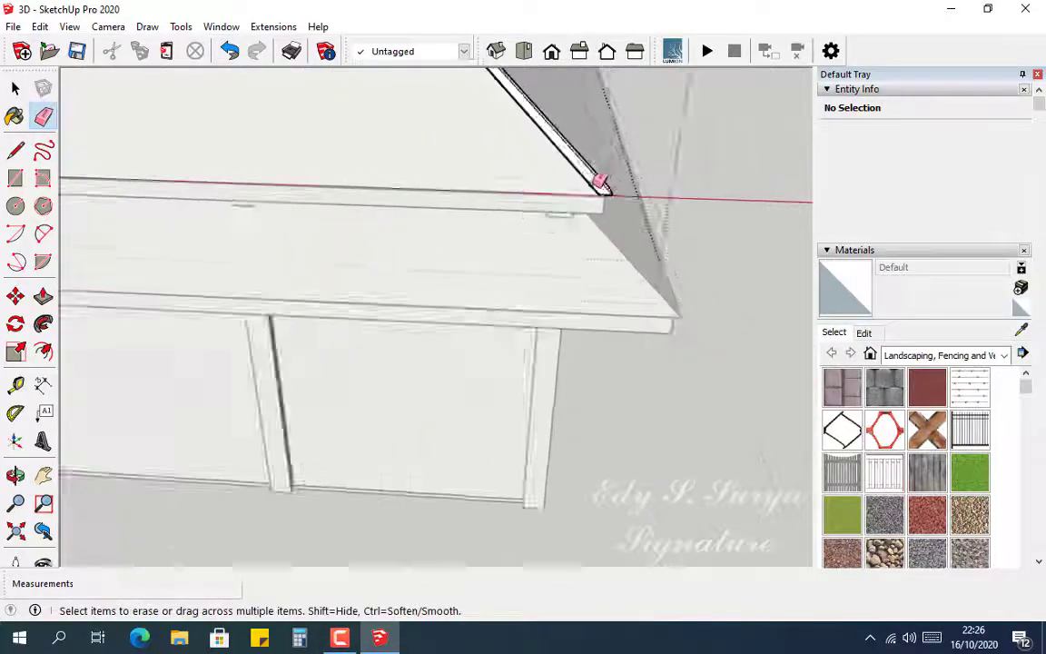
mouse_move(209, 179)
shift+middle_down()
mouse_move(572, 216)
mouse_move(569, 238)
shift+middle_up()
scroll(303, 226, up, 10)
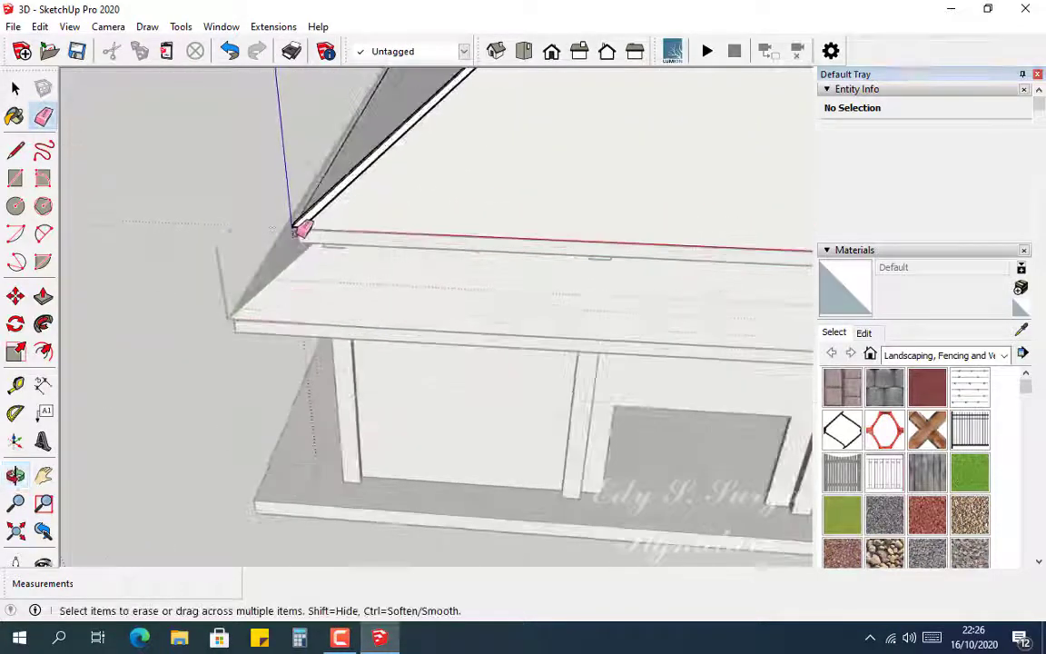
middle_drag(333, 216, 269, 182)
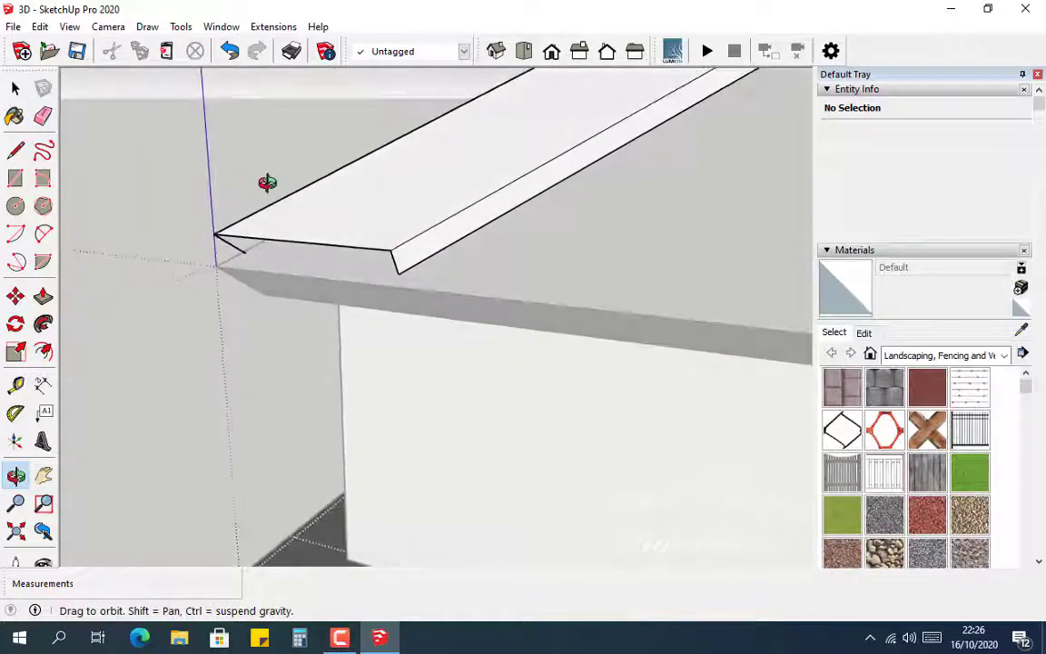
key(space)
drag(119, 123, 467, 316)
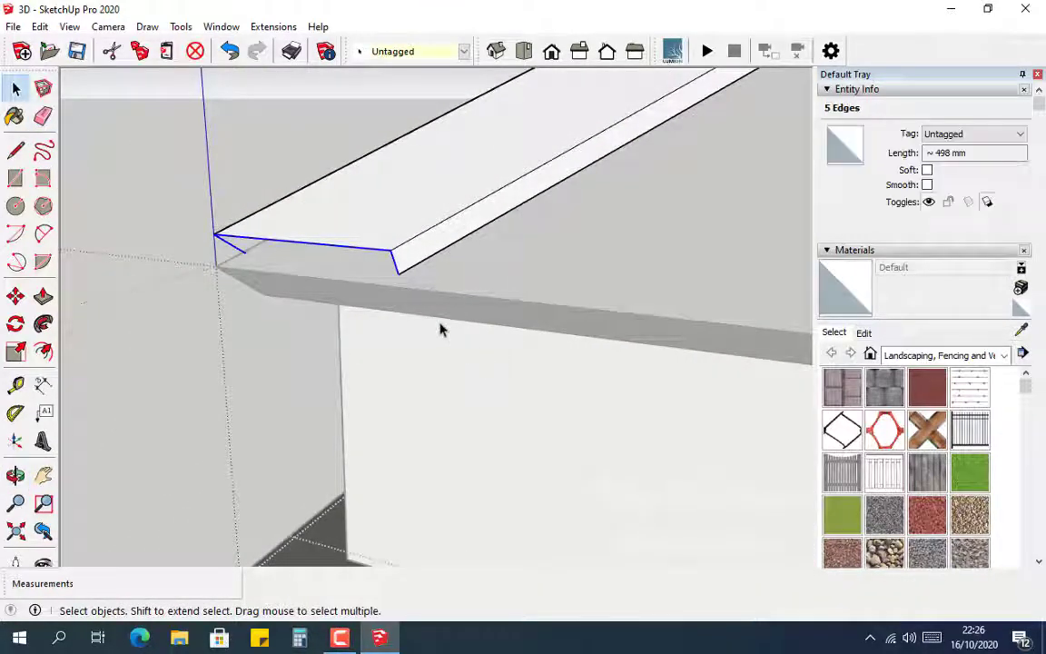
Draw a line along the eave from the roof corner, move the selected end edges about 18 mm down to it, and trim the line's excess.
key(l)
click(215, 266)
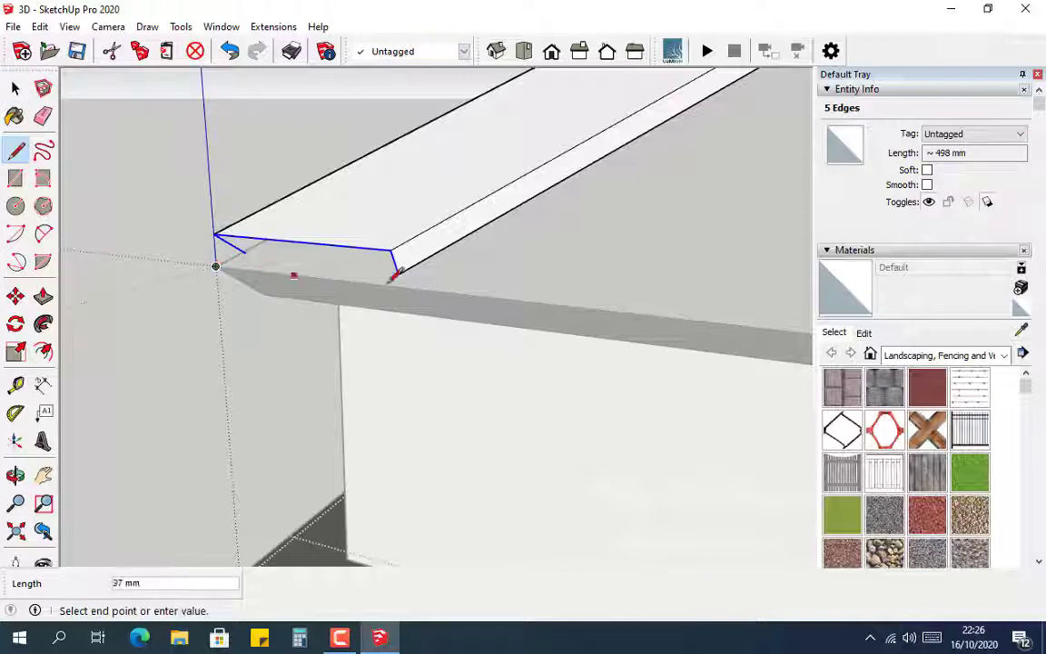
click(484, 296)
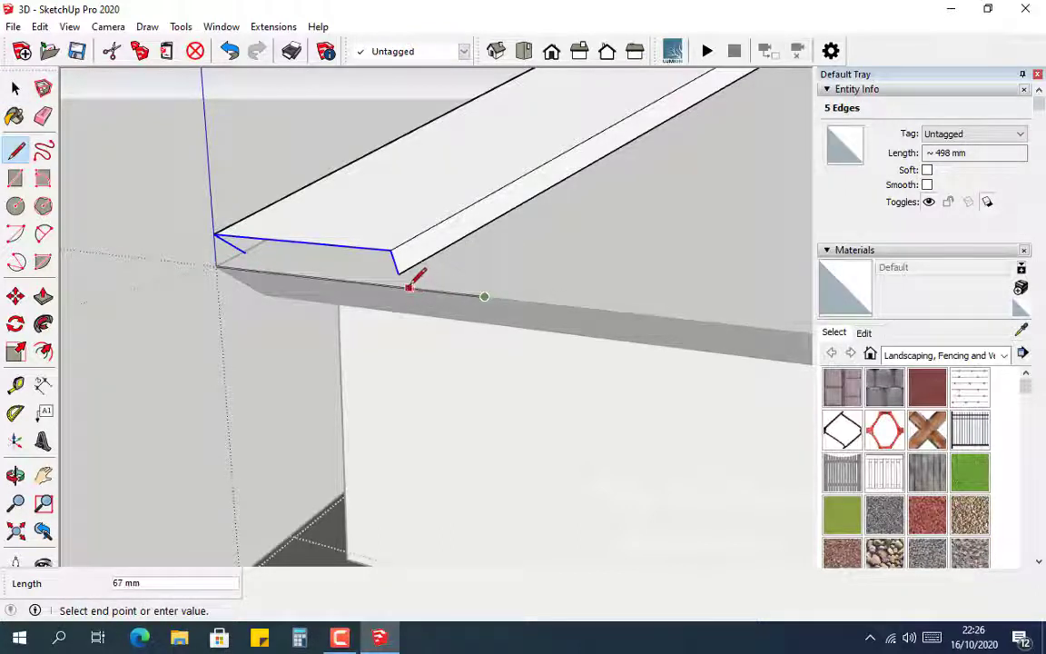
scroll(404, 271, up, 1)
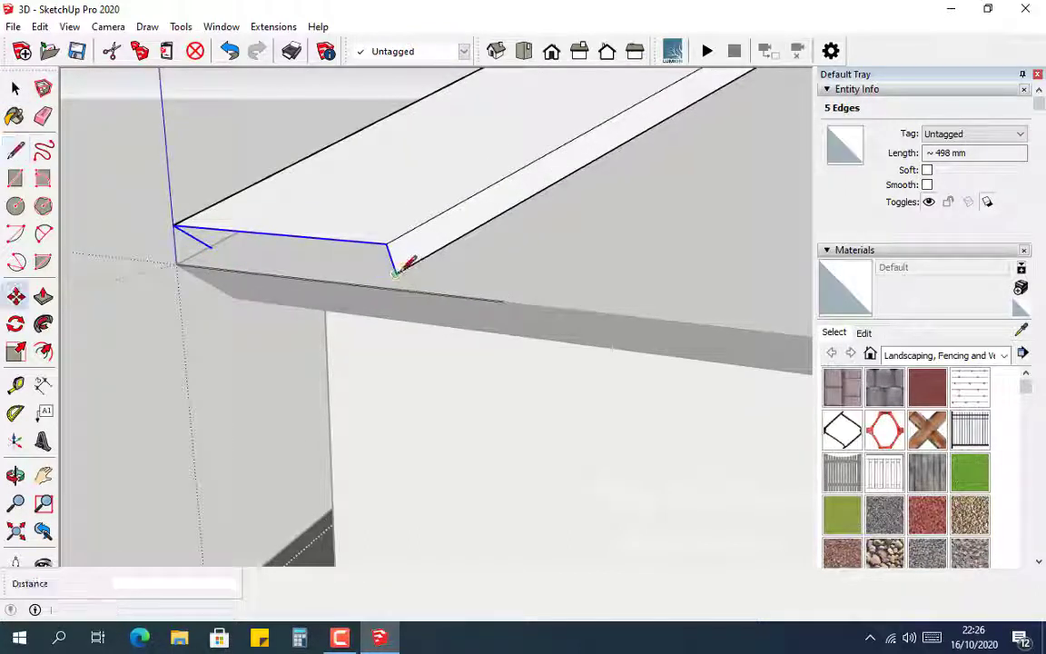
key(m)
click(393, 275)
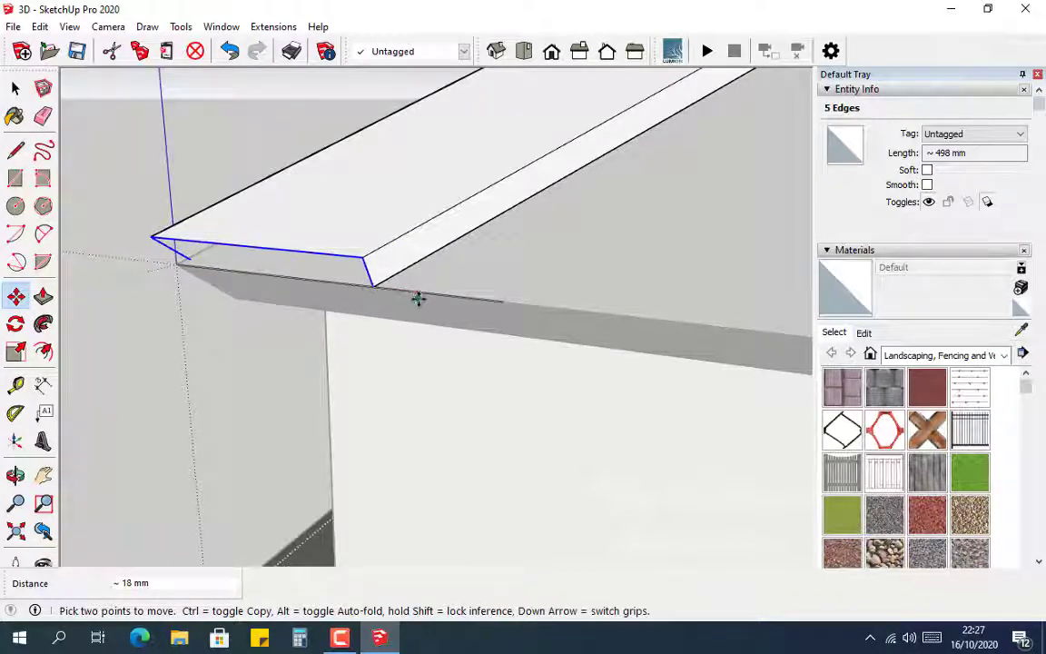
key(e)
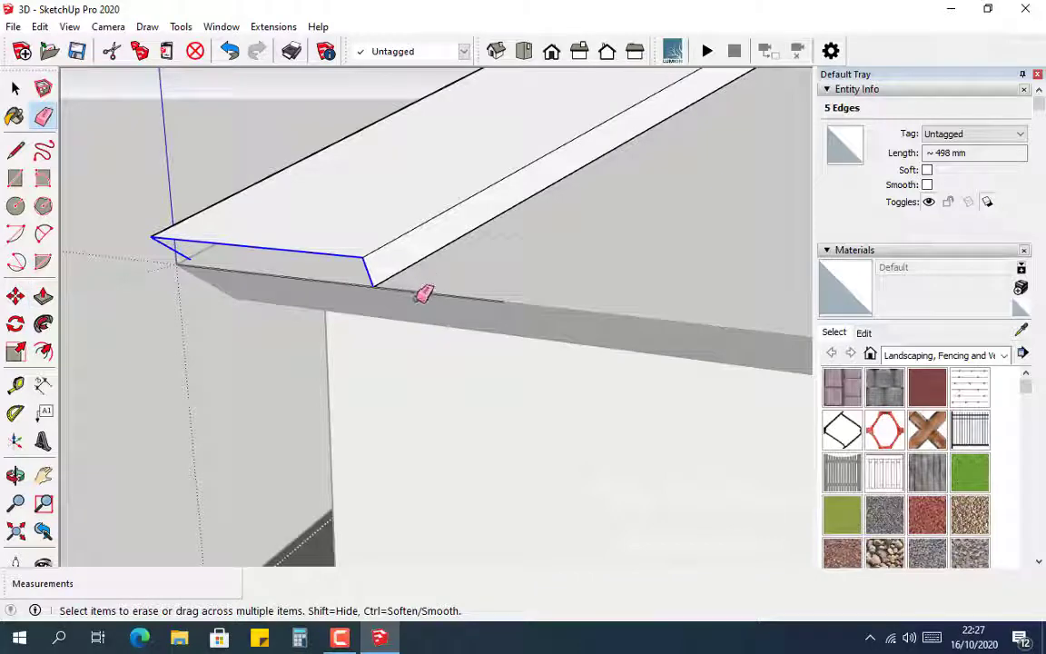
Draw the corner line from the eave corner up to the border's ridge end to close the first end face.
mouse_move(297, 273)
middle_down()
mouse_move(479, 261)
mouse_move(227, 297)
mouse_move(331, 285)
mouse_move(267, 295)
middle_up()
key(l)
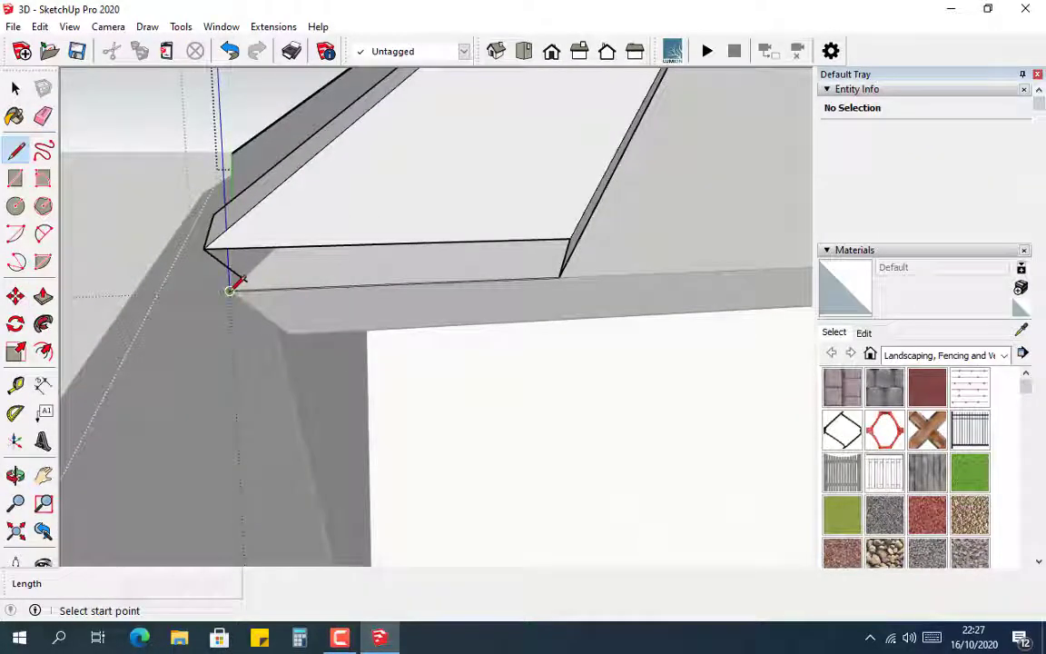
click(229, 291)
click(208, 249)
Close the second end face of this corner with a short side line and a line along the eave to the roof corner.
mouse_move(226, 261)
middle_down()
mouse_move(362, 257)
mouse_move(202, 288)
mouse_move(277, 270)
mouse_move(238, 263)
middle_up()
mouse_move(188, 232)
middle_down()
mouse_move(203, 236)
mouse_move(198, 252)
middle_up()
click(198, 252)
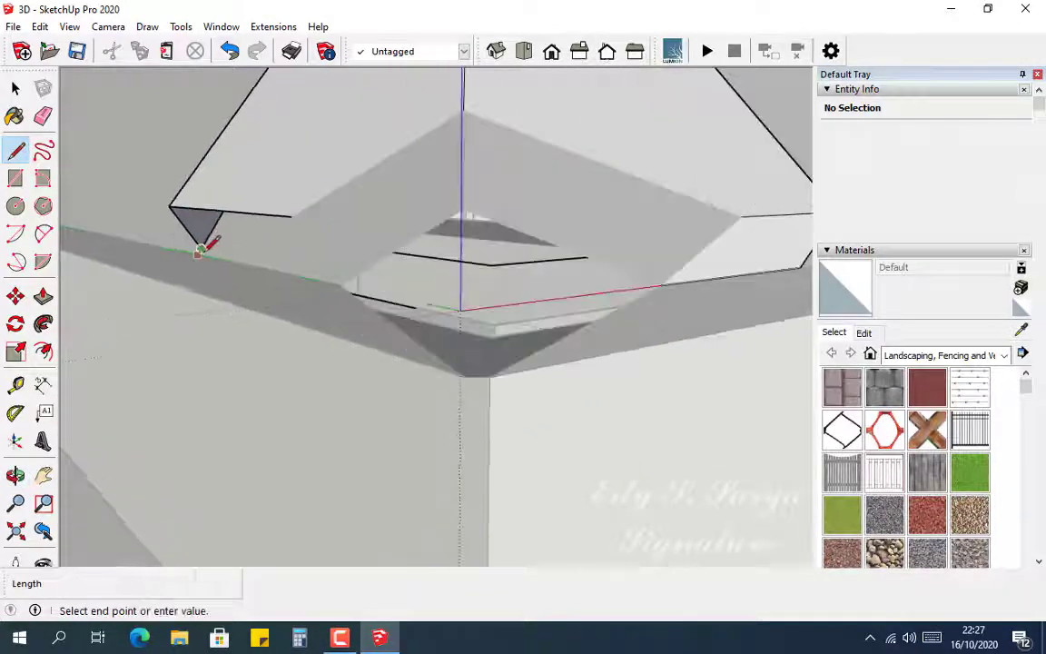
click(169, 205)
scroll(198, 246, down, 4)
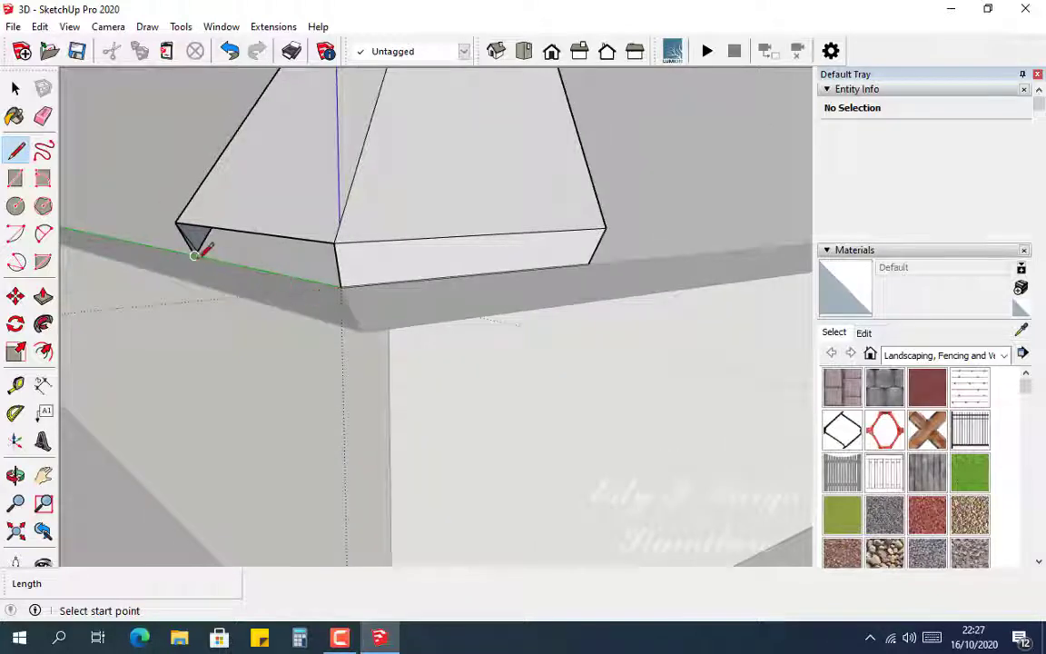
click(195, 255)
click(339, 287)
Inspect the hip border's end at another eave corner for open end faces and leftover edges.
mouse_move(351, 280)
middle_down()
mouse_move(361, 249)
mouse_move(770, 236)
mouse_move(462, 309)
mouse_move(390, 303)
mouse_move(473, 210)
middle_up()
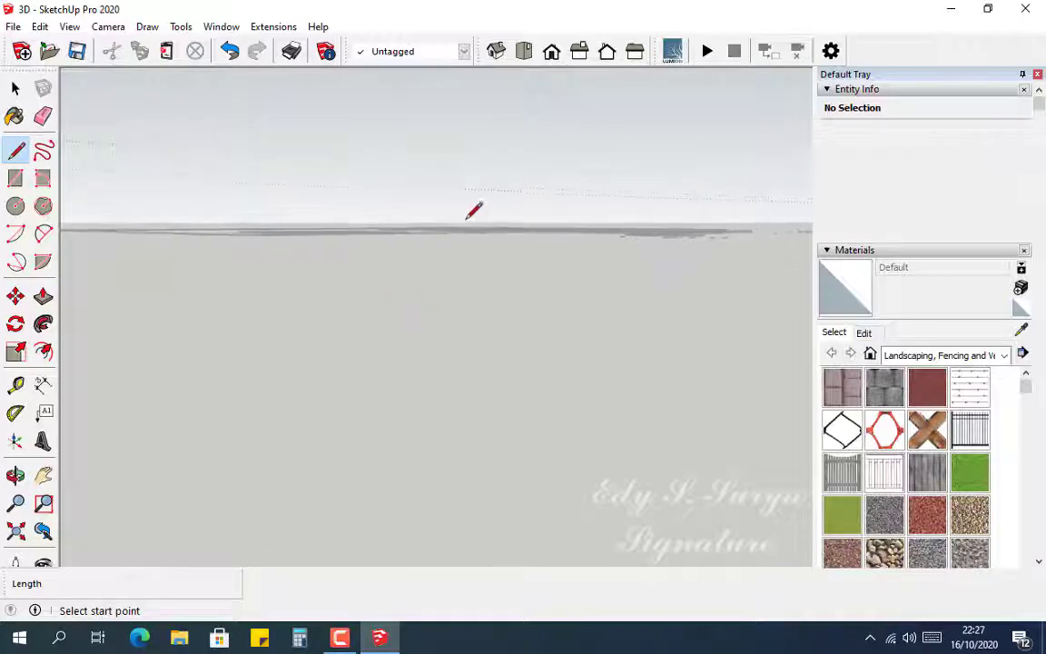
mouse_move(595, 205)
middle_down()
mouse_move(495, 233)
mouse_move(532, 257)
mouse_move(611, 263)
middle_up()
scroll(421, 359, up, 8)
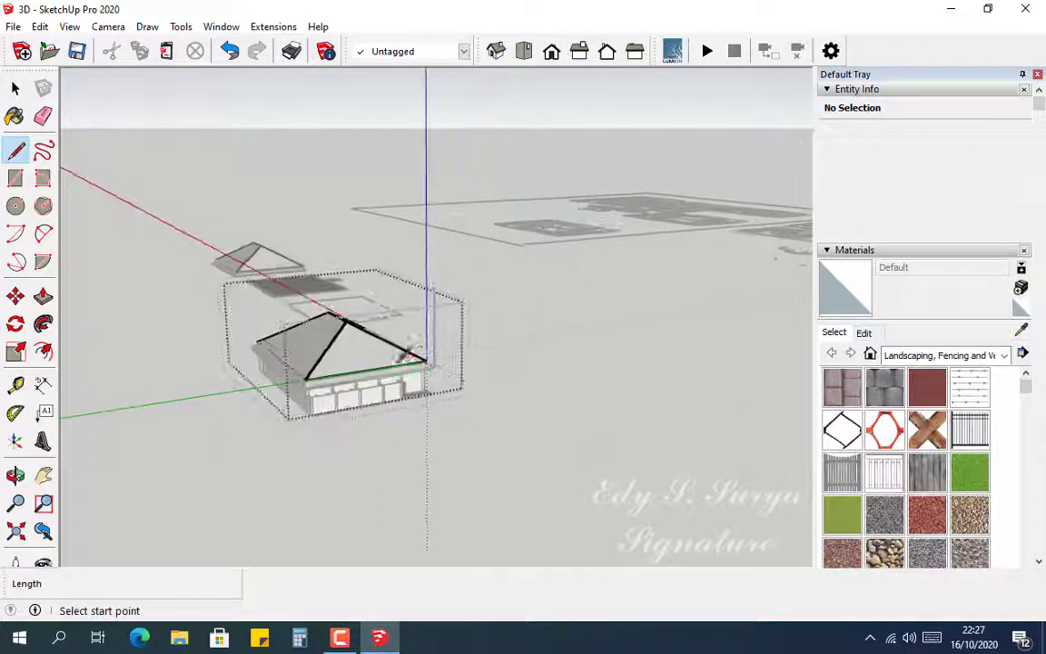
scroll(447, 350, up, 6)
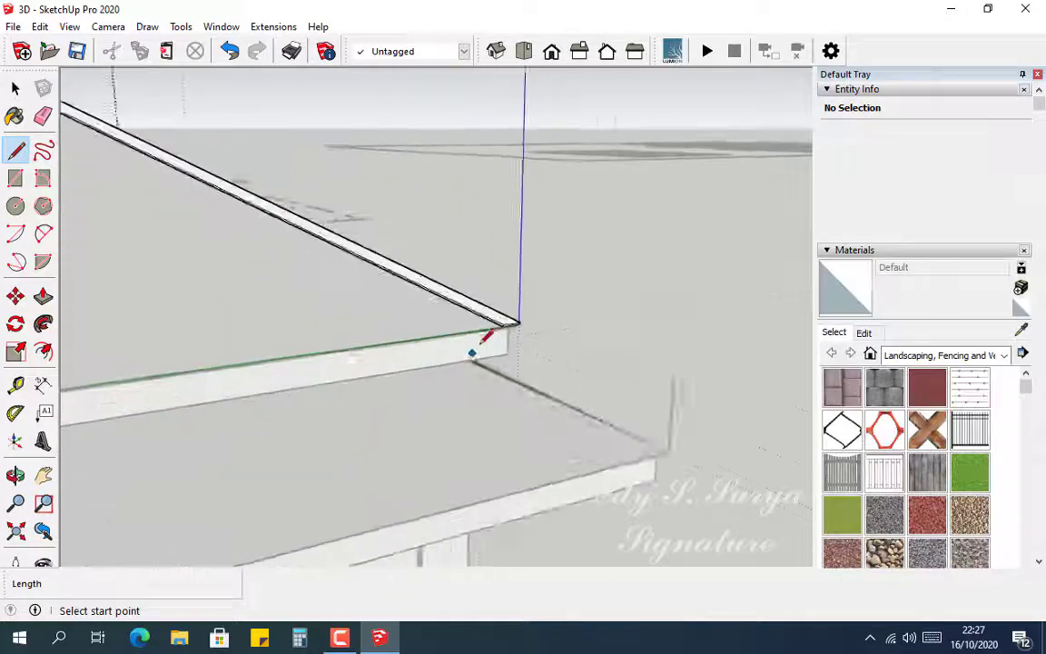
scroll(538, 298, up, 6)
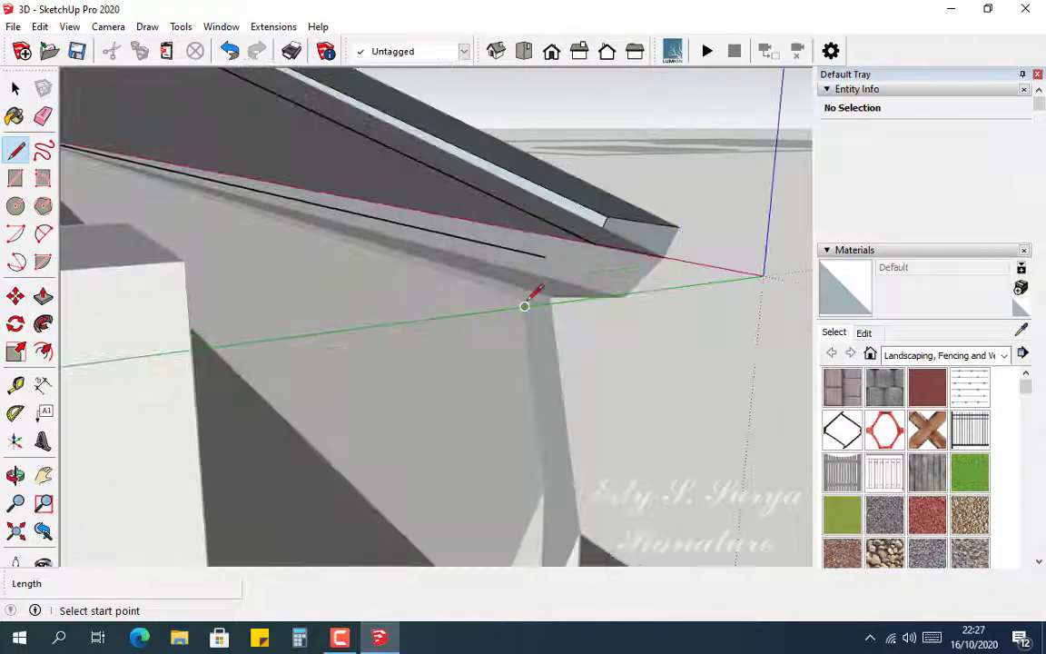
key(e)
scroll(527, 298, up, 3)
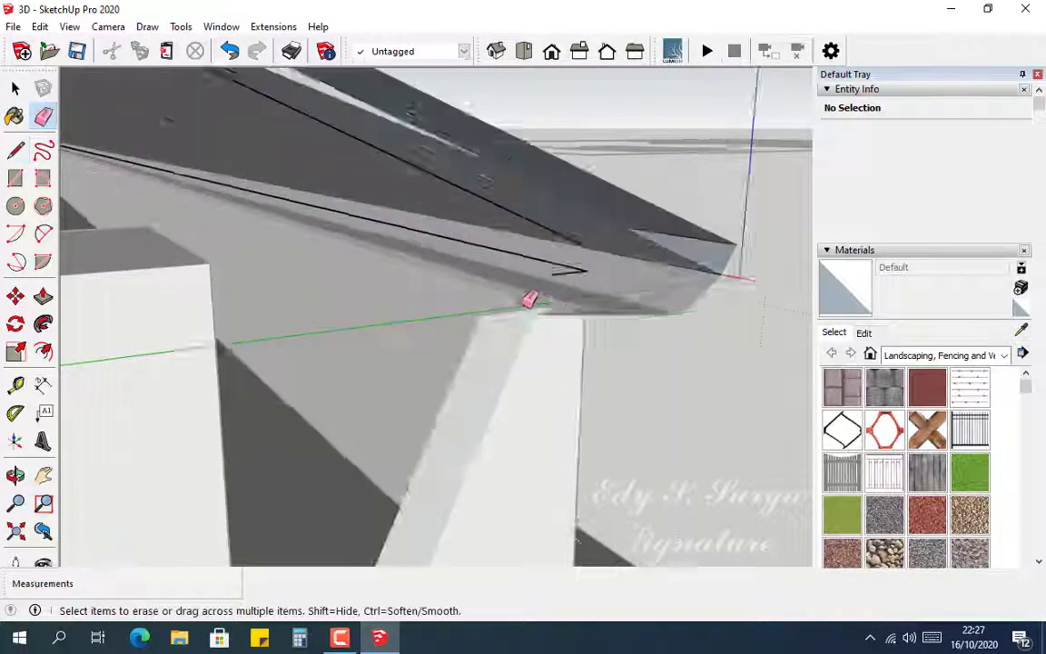
scroll(530, 293, down, 2)
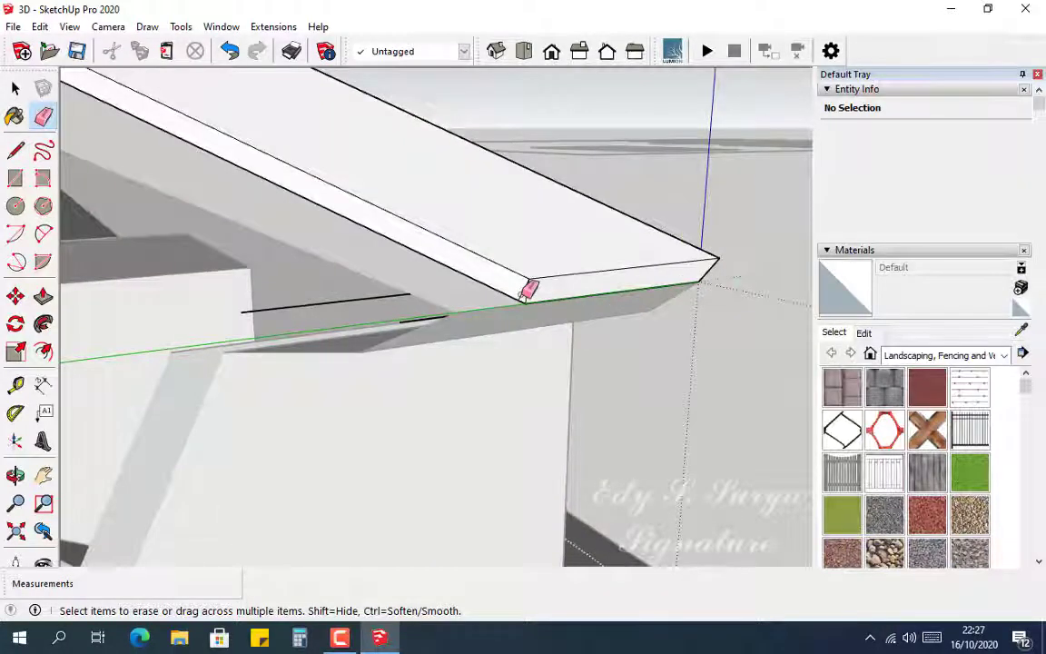
scroll(513, 307, down, 5)
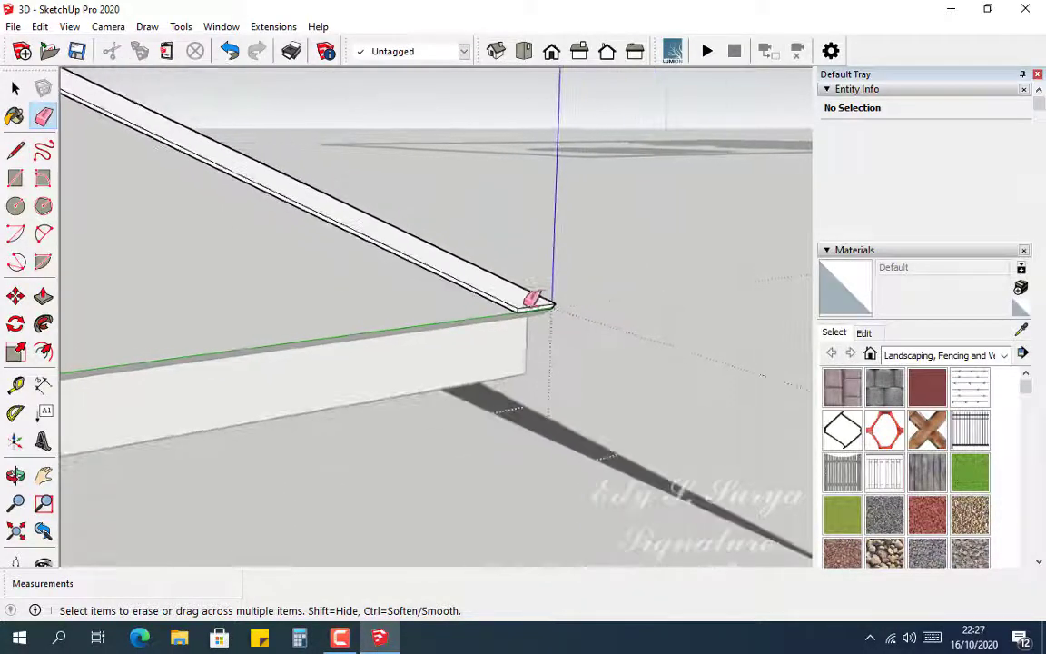
Select the five end edges of the hip border at the remaining open eave corner.
mouse_move(340, 311)
shift+middle_down()
mouse_move(514, 264)
mouse_move(650, 278)
mouse_move(287, 281)
mouse_move(181, 232)
mouse_move(635, 303)
mouse_move(253, 285)
shift+middle_up()
scroll(199, 257, up, 5)
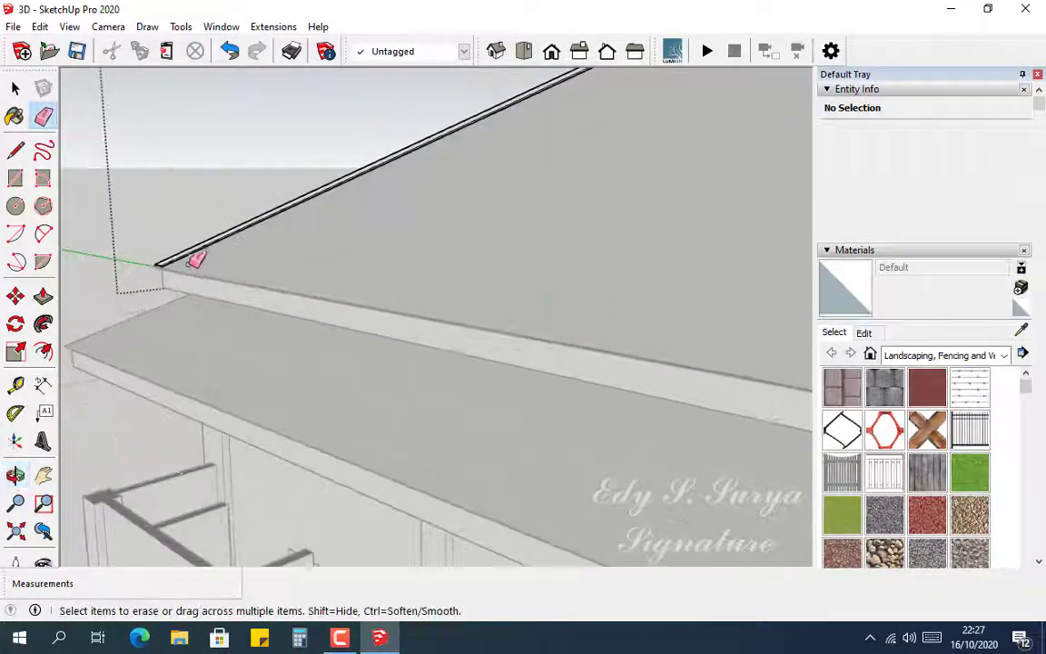
scroll(164, 263, up, 5)
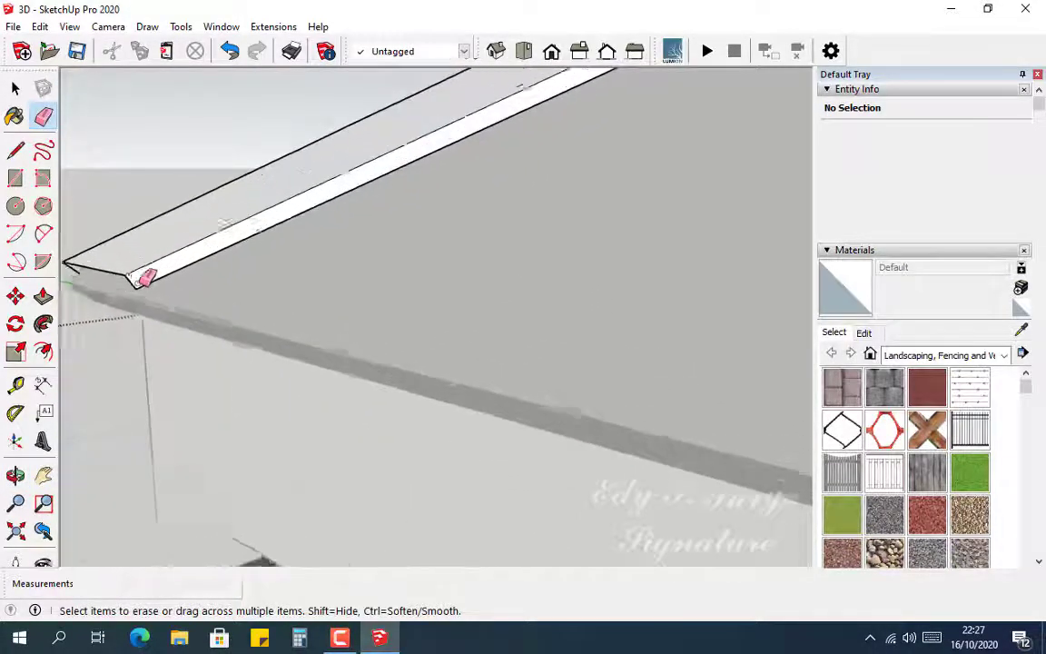
scroll(278, 298, down, 2)
mouse_move(278, 298)
middle_down()
mouse_move(345, 330)
mouse_move(221, 287)
middle_up()
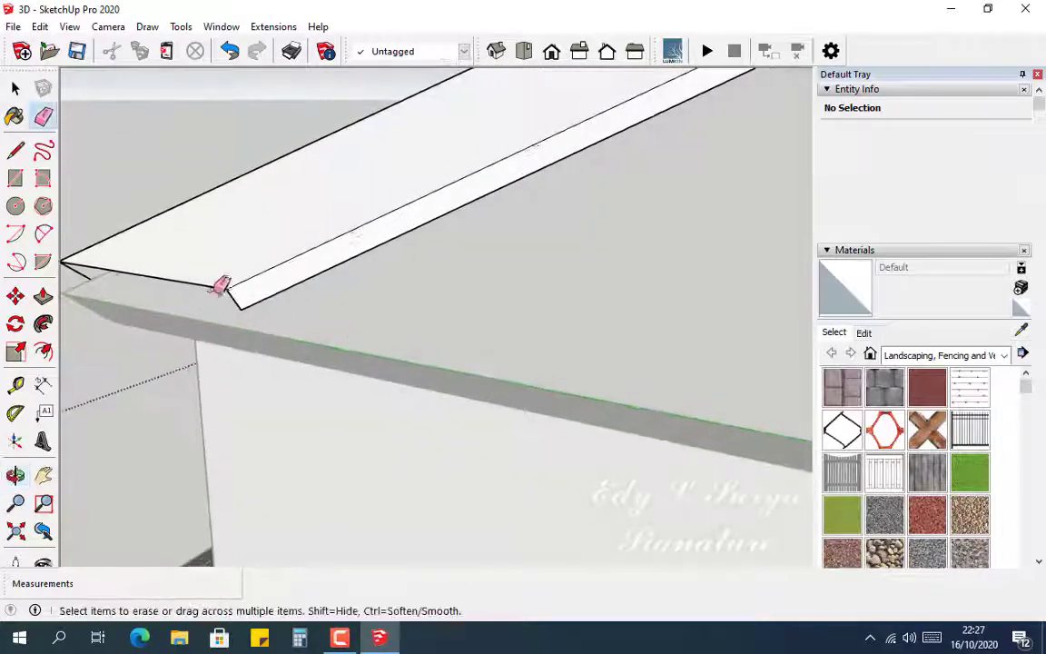
scroll(360, 289, down, 3)
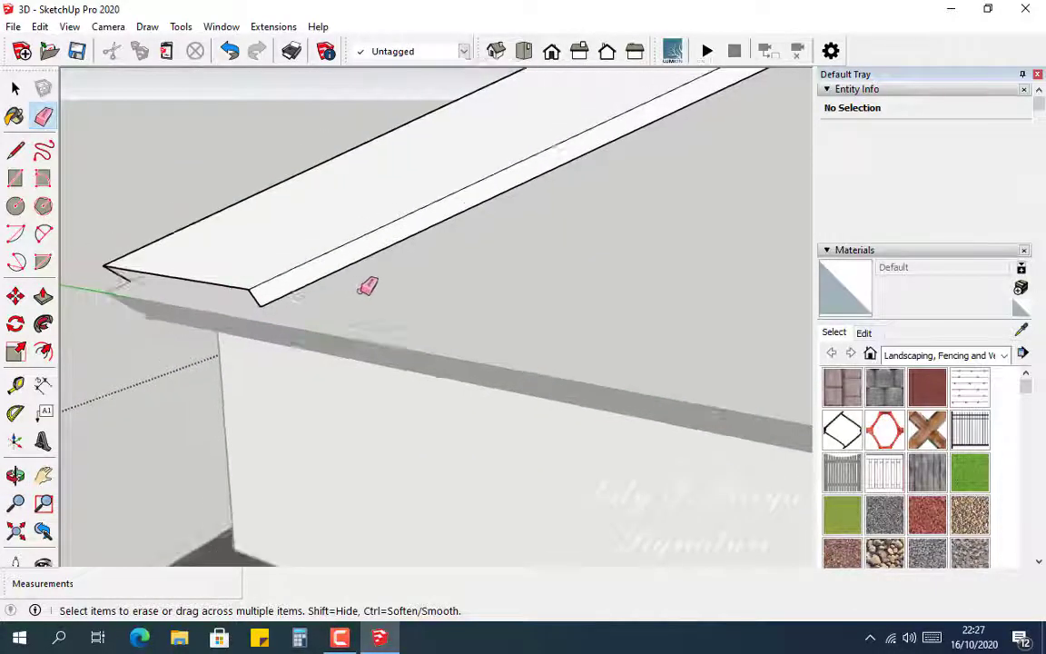
middle_drag(314, 299, 872, 305)
mouse_move(287, 380)
middle_down()
mouse_move(426, 369)
mouse_move(418, 349)
middle_up()
scroll(198, 398, down, 4)
key(space)
mouse_move(99, 317)
mouse_down()
mouse_move(166, 413)
mouse_move(317, 500)
mouse_up()
scroll(170, 452, up, 5)
key(m)
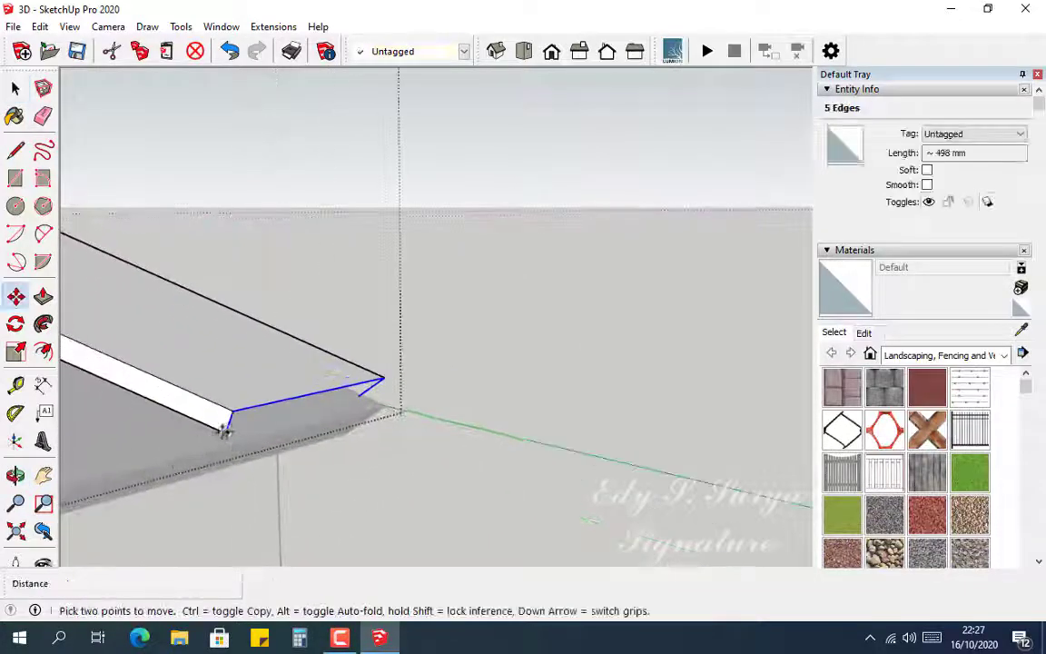
click(226, 427)
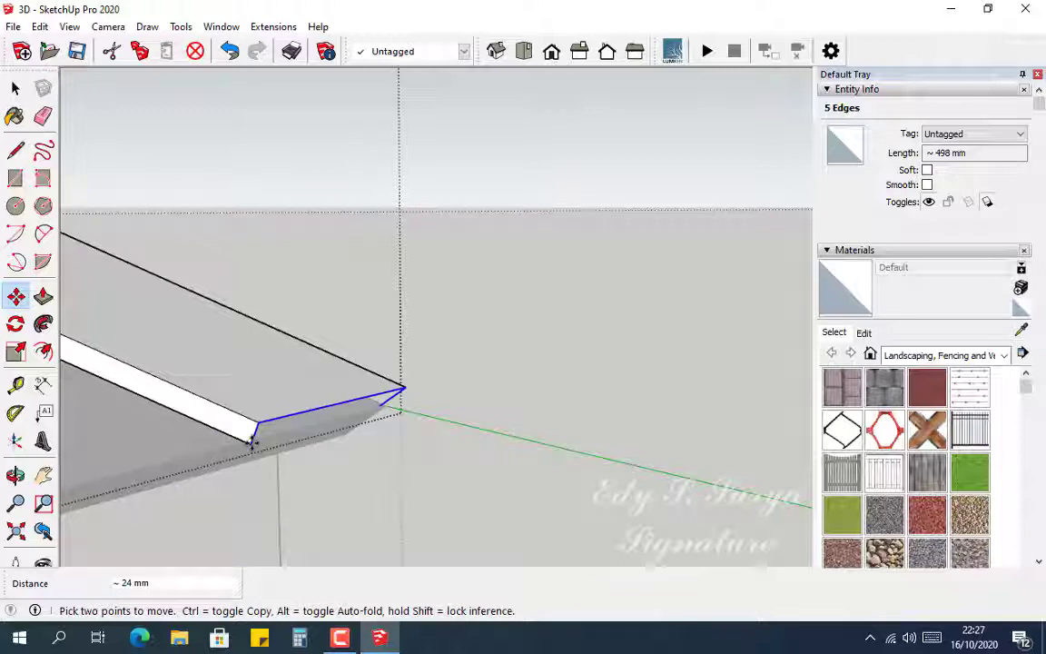
key(Escape)
Draw a line along the eave from the roof corner, move the selected end edges down onto it, and trim the line's excess.
key(l)
click(385, 405)
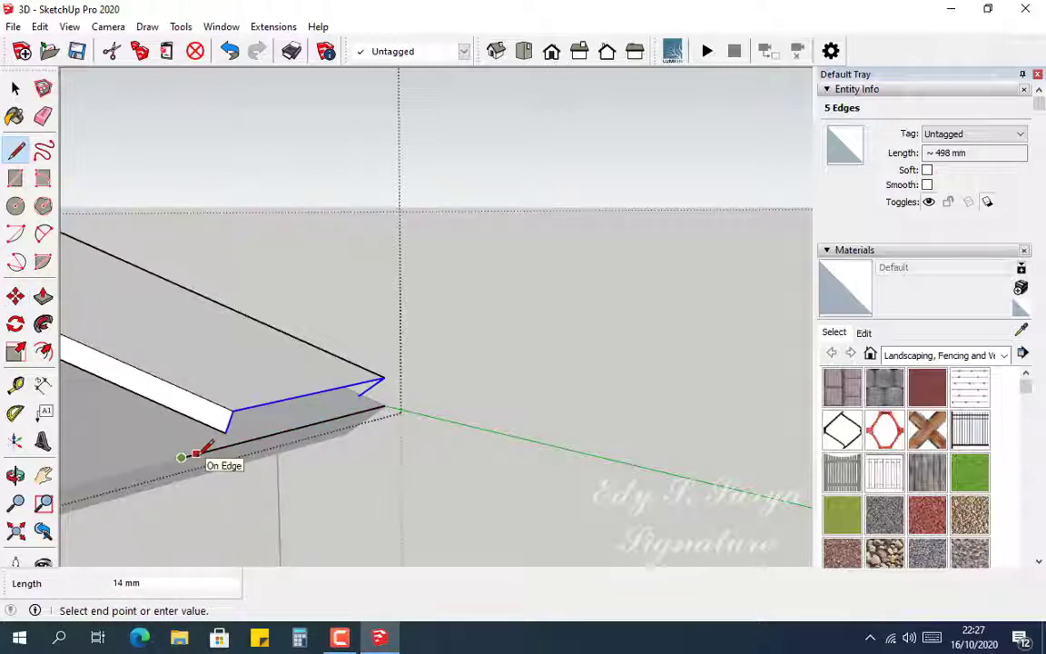
key(m)
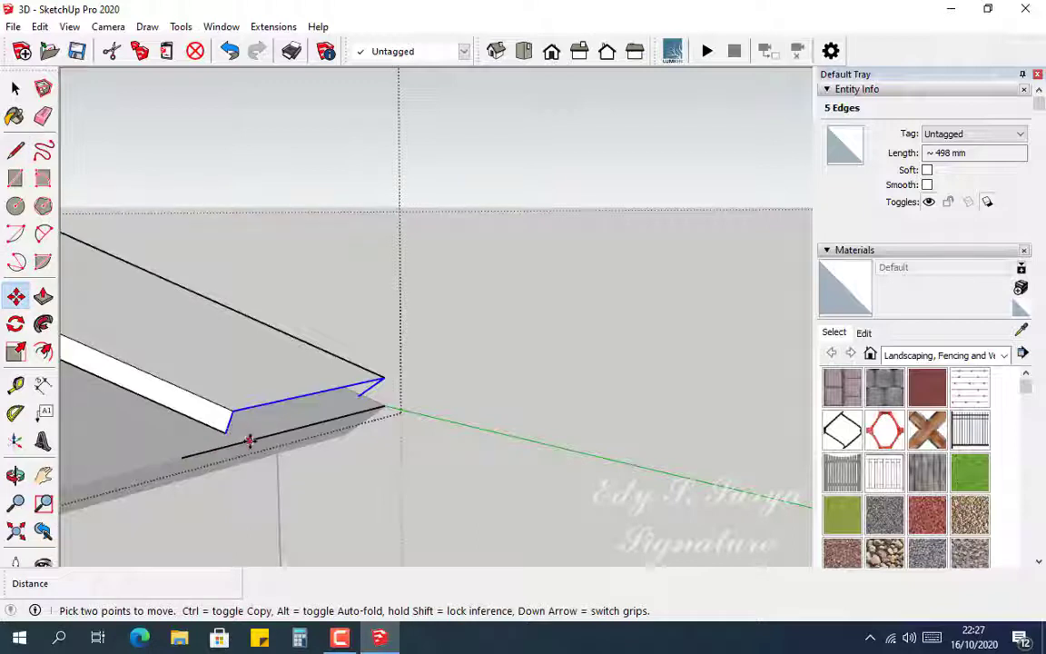
click(226, 434)
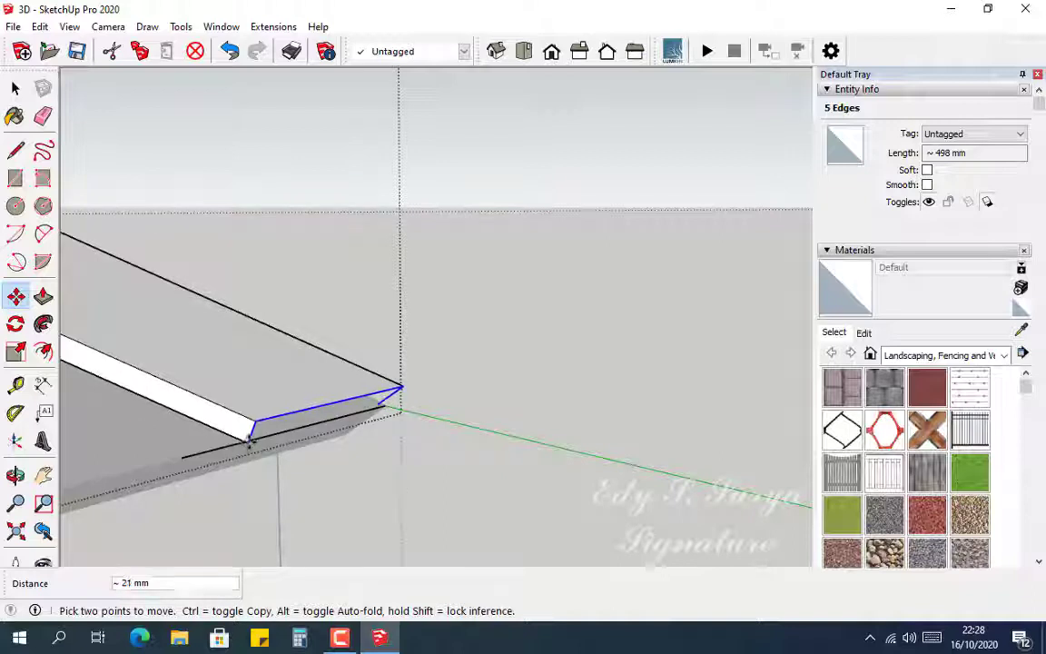
click(244, 441)
key(e)
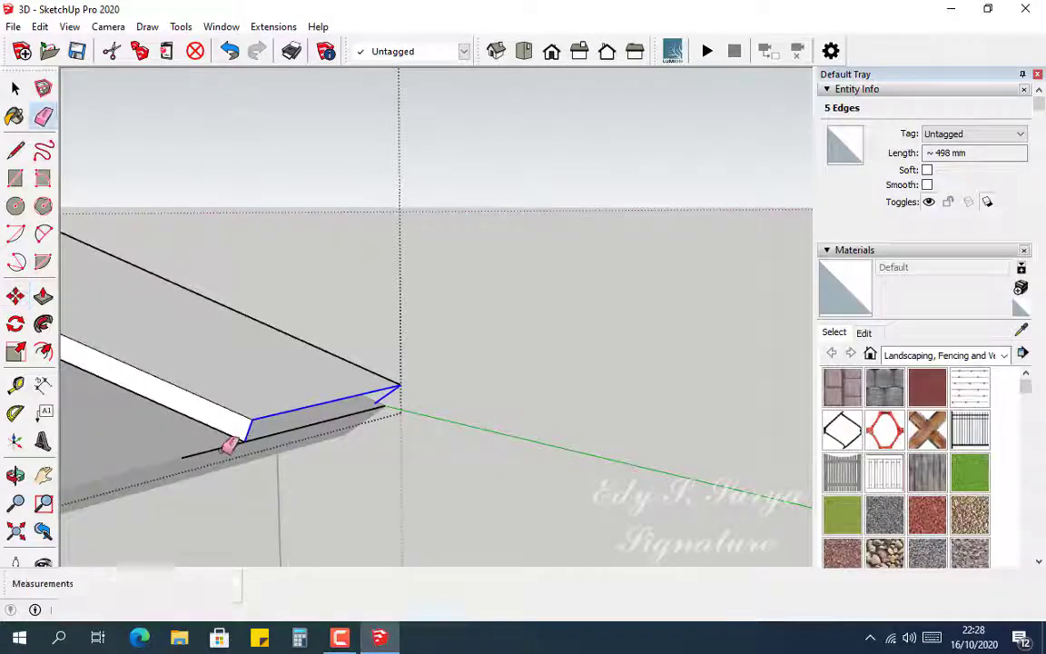
Close the first end face with a corner line about 28 mm long between the eave corner and the border's ridge end.
middle_drag(320, 416, 143, 415)
key(l)
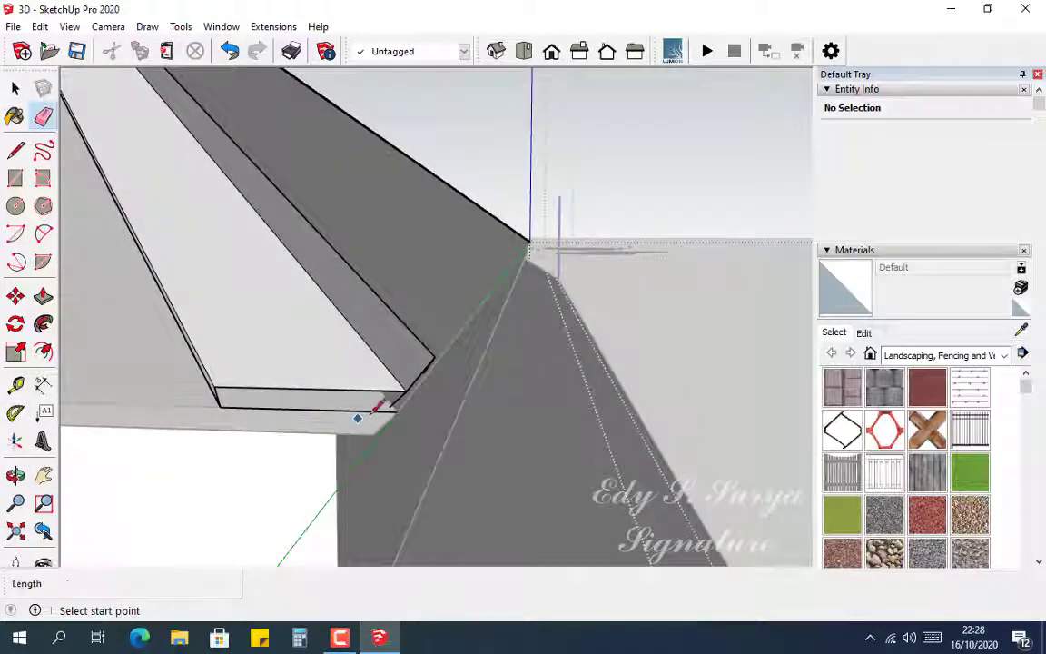
click(406, 391)
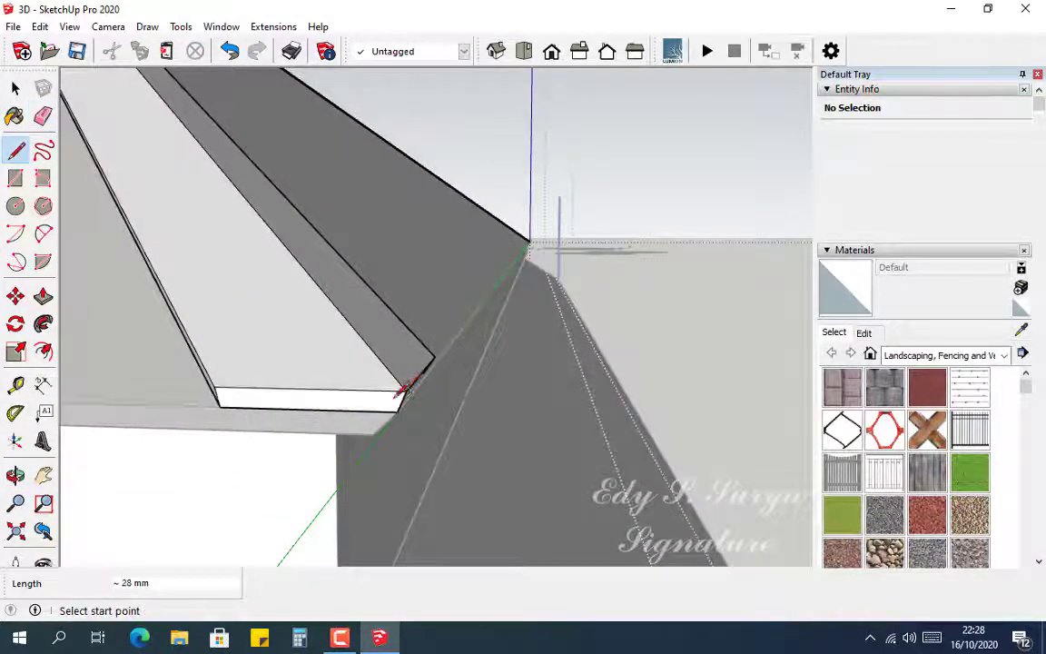
Close the second end face with a side line of about 25 mm and an eave line of about 195 mm, and erase the extra short line.
middle_drag(397, 392, 94, 356)
middle_drag(536, 372, 245, 368)
scroll(545, 402, up, 2)
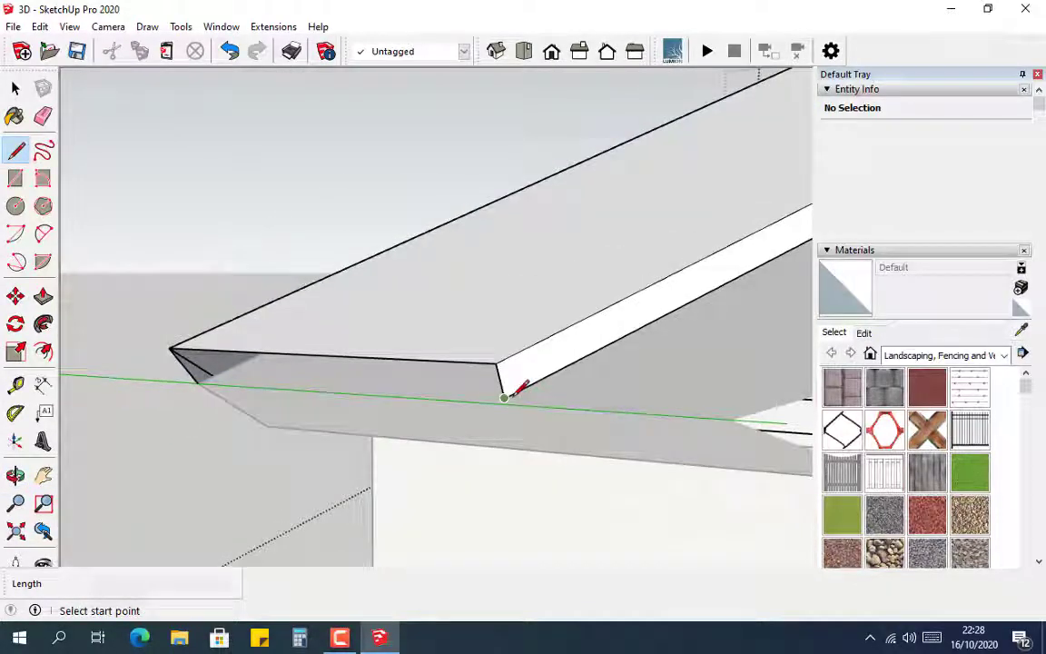
click(502, 400)
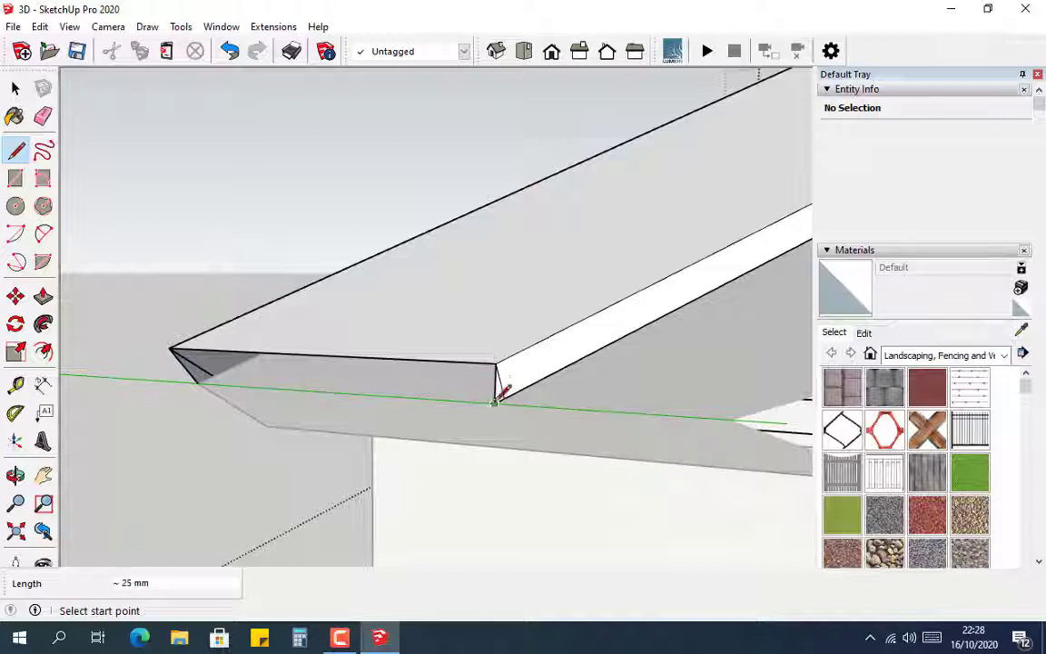
click(198, 381)
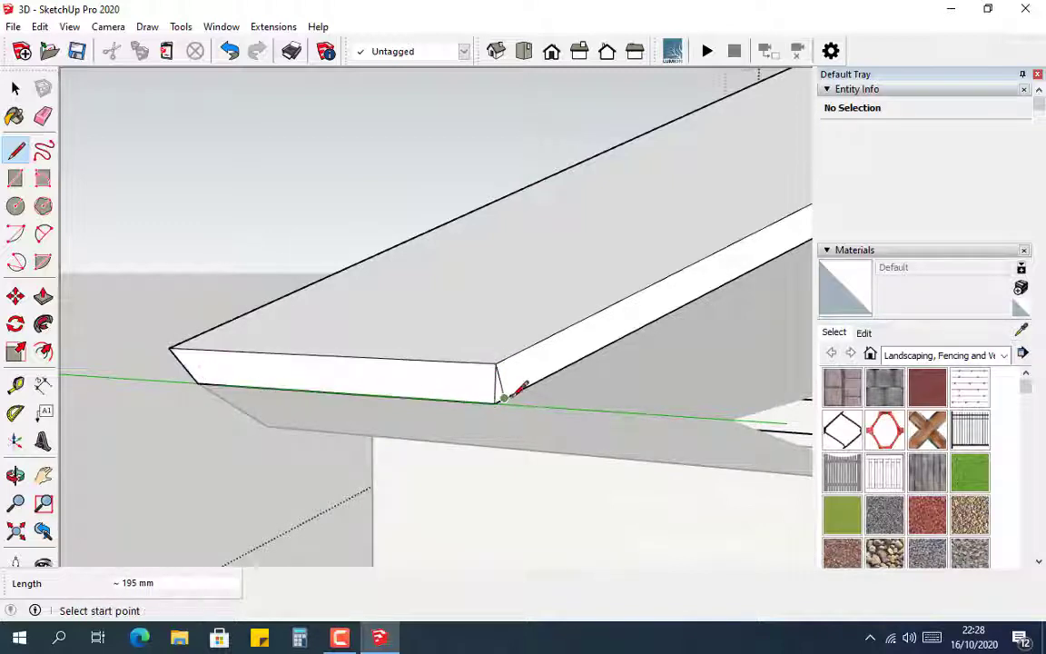
key(e)
Finish editing the roof group and bring the whole building into view.
key(space)
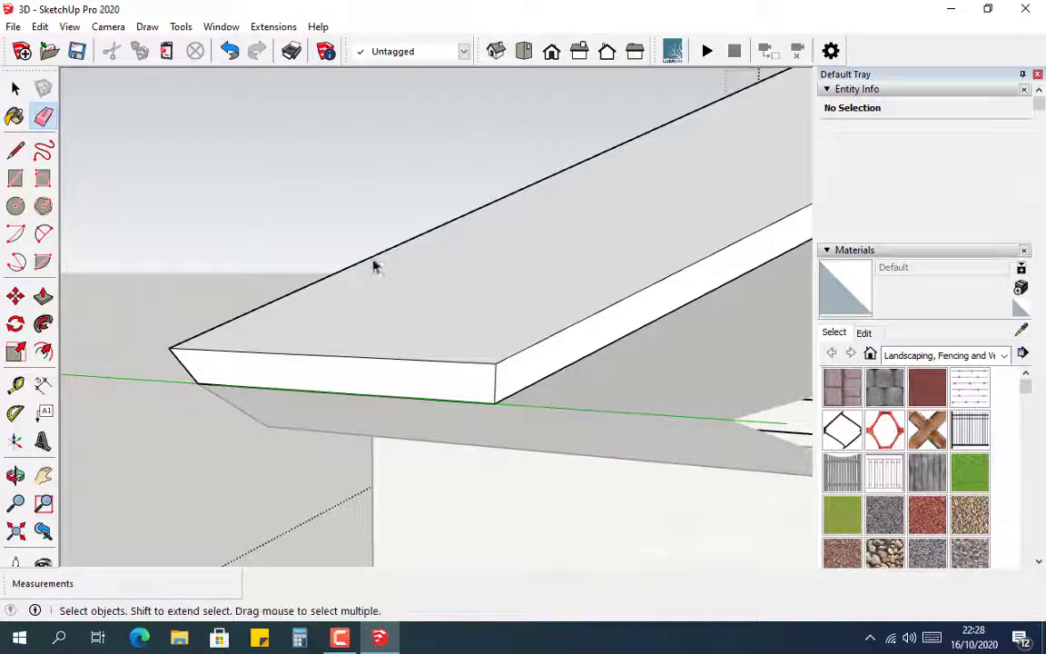
scroll(410, 443, down, 5)
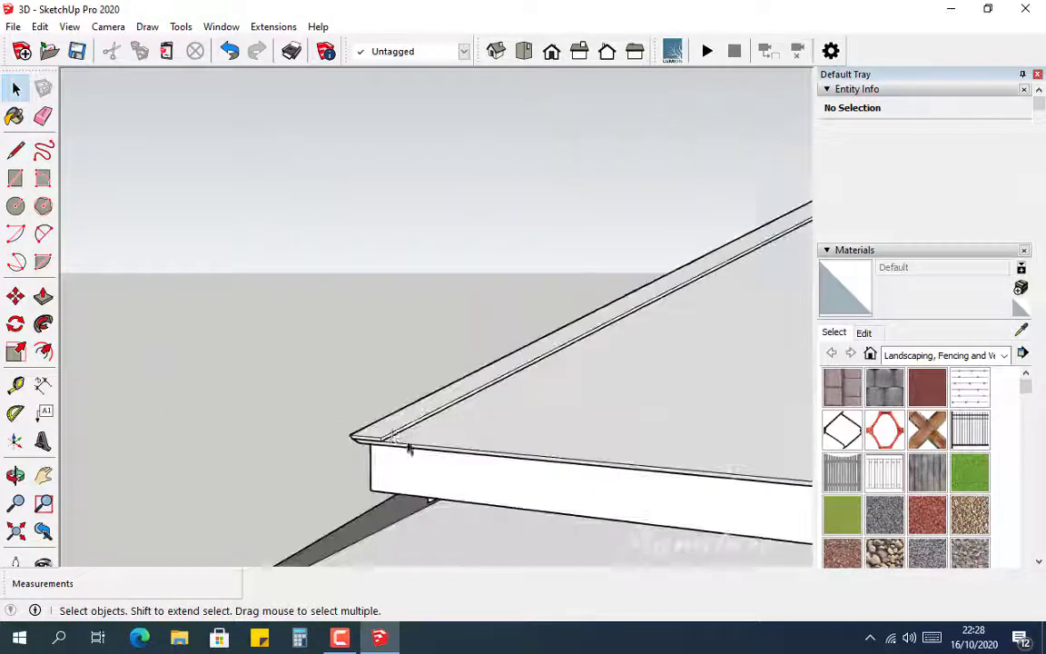
middle_drag(427, 411, 657, 411)
scroll(514, 390, down, 5)
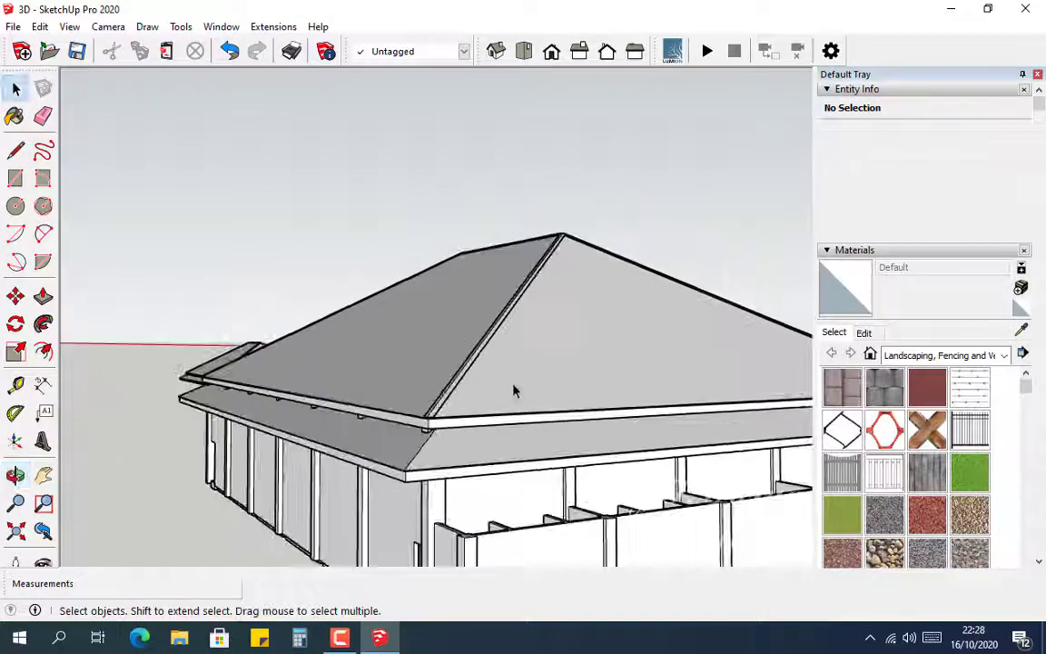
middle_drag(590, 374, 455, 414)
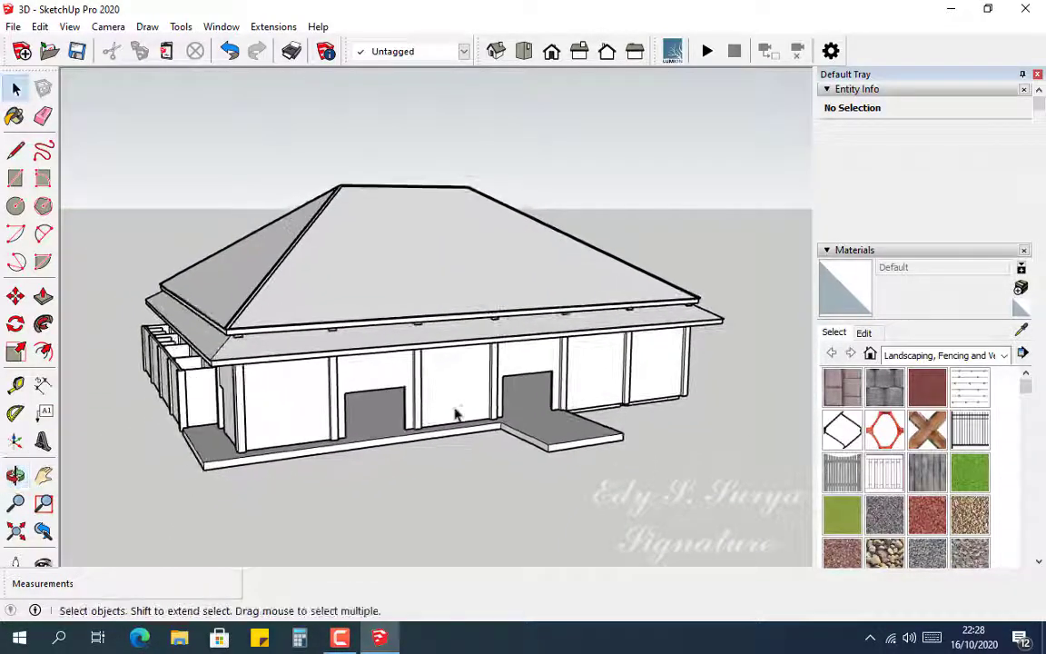